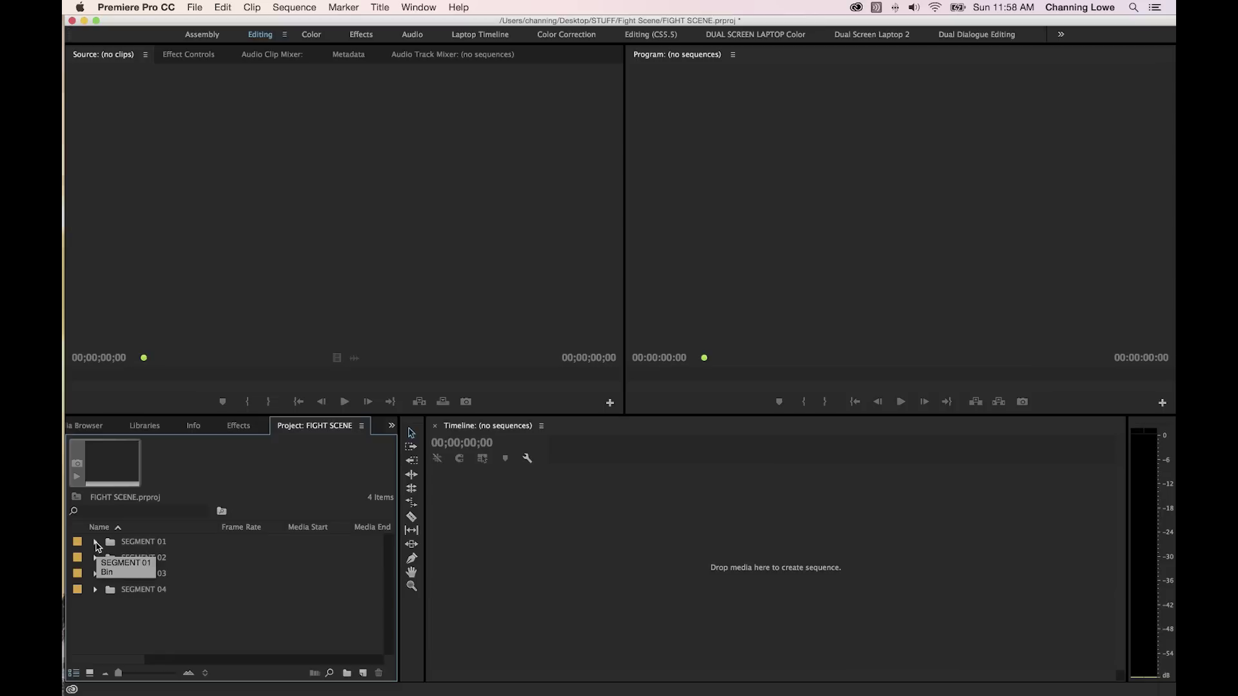
Create a new sequence from the clip 1A Cam A 01.mxf in the SEGMENT 01 bin, and delete the clip from its timeline.
{"action": "left_click", "coordinate": [130, 557]}
{"action": "left_click", "coordinate": [138, 573]}
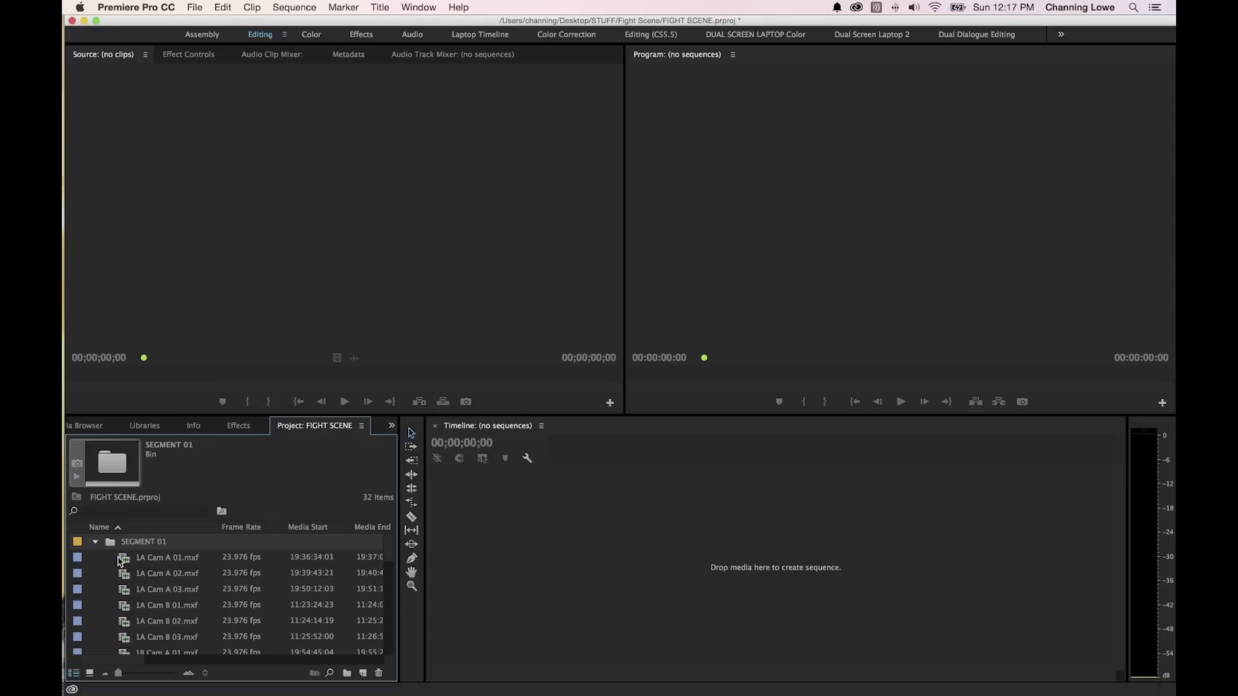
{"action": "left_click_drag", "start_coordinate": [125, 562], "coordinate": [586, 545]}
{"action": "left_click_drag", "start_coordinate": [688, 506], "coordinate": [572, 596]}
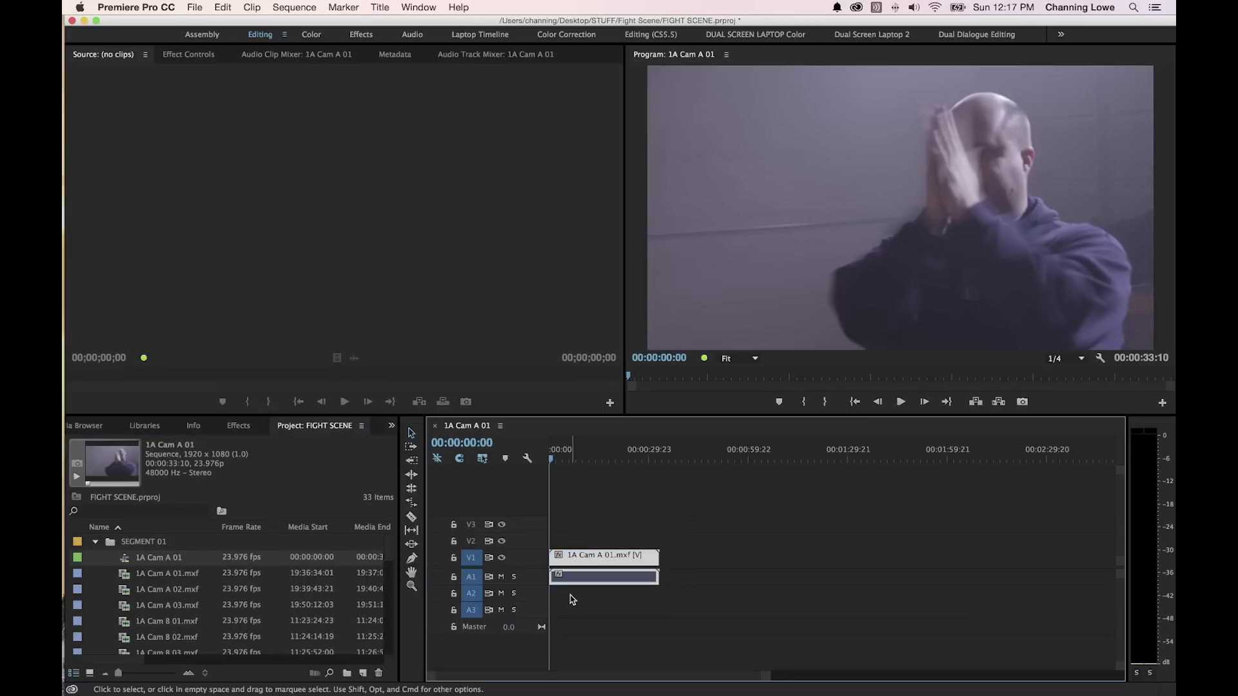
{"action": "key", "text": "Delete"}
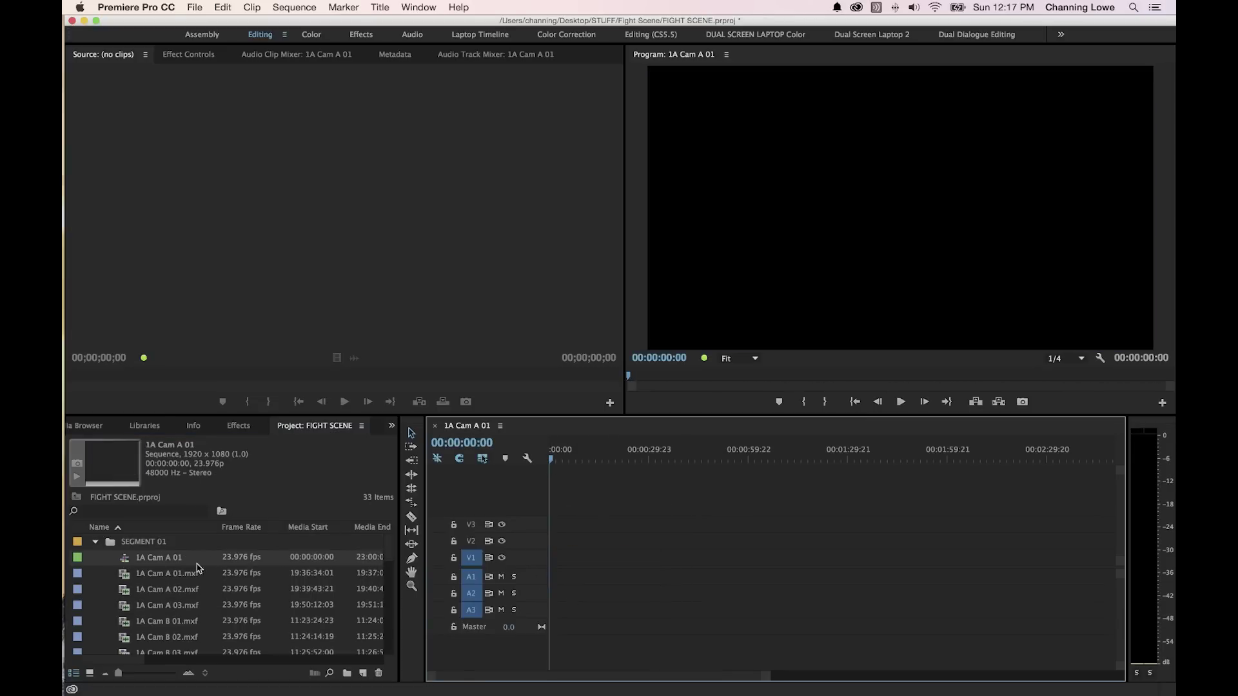
Move the new sequence out of the SEGMENT 01 bin to the project's top level and rename it SEGMENT 01.
{"action": "left_click_drag", "start_coordinate": [127, 562], "coordinate": [94, 560]}
{"action": "left_click", "coordinate": [95, 558]}
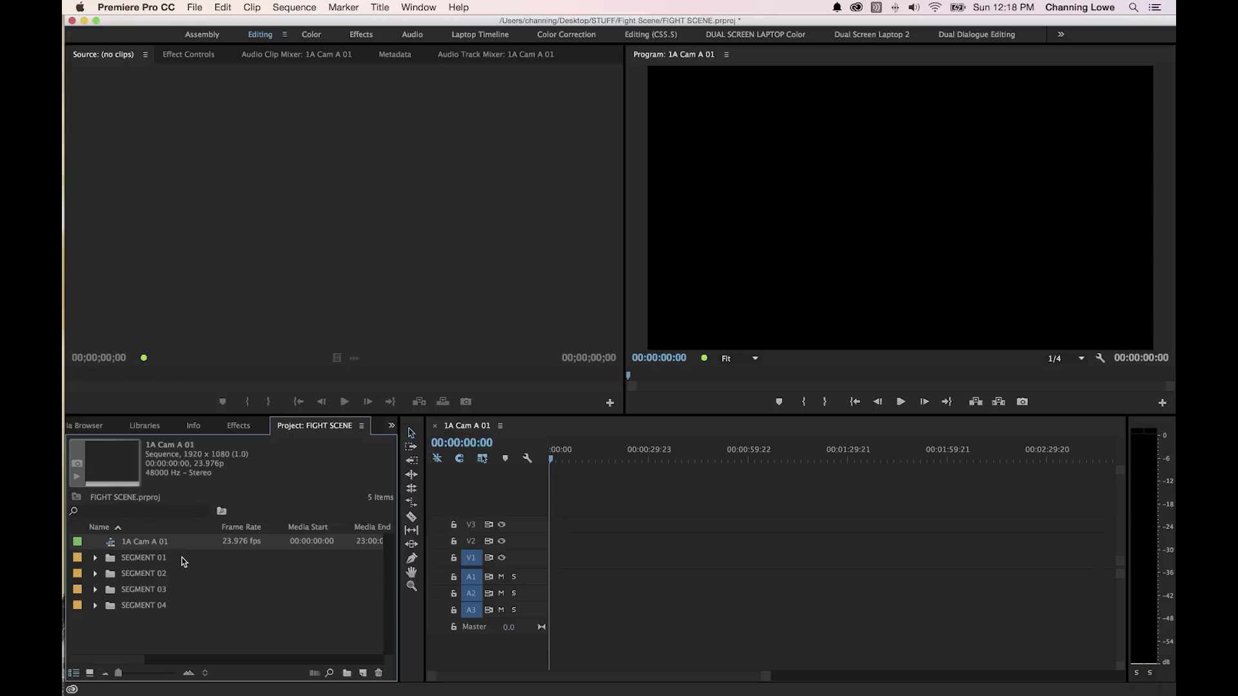
{"action": "key", "text": "Return"}
{"action": "type", "text": "SEGMENT"}
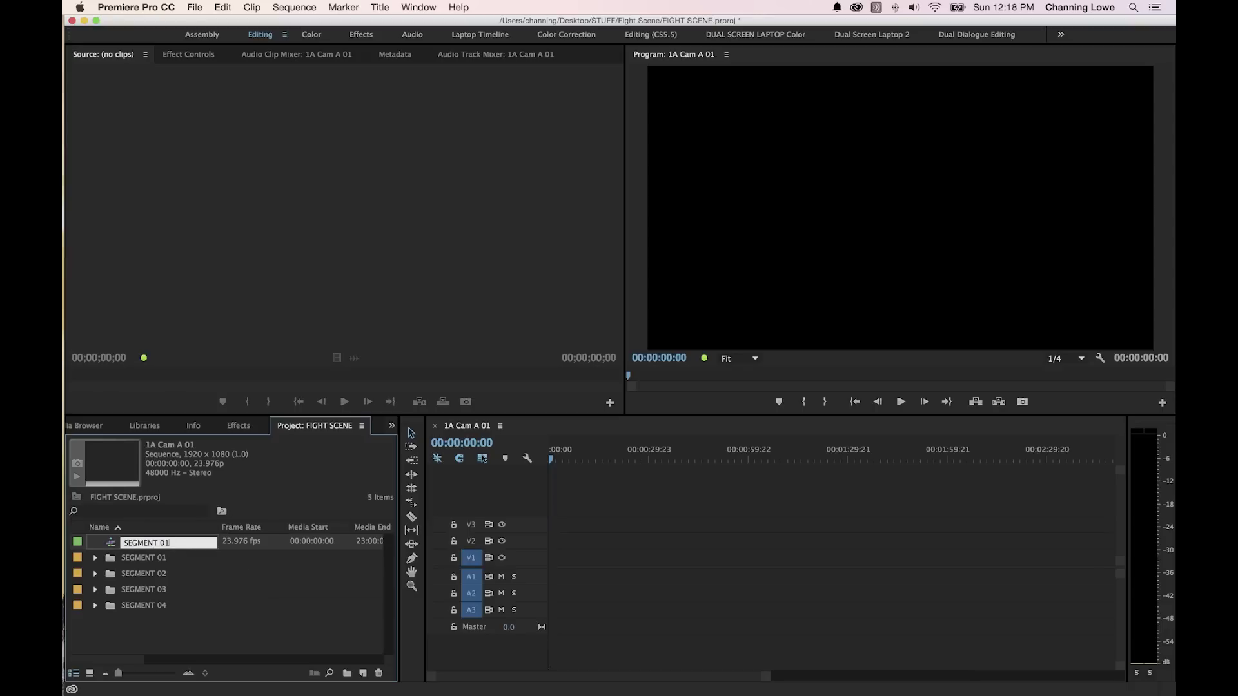
{"action": "key", "text": "Return"}
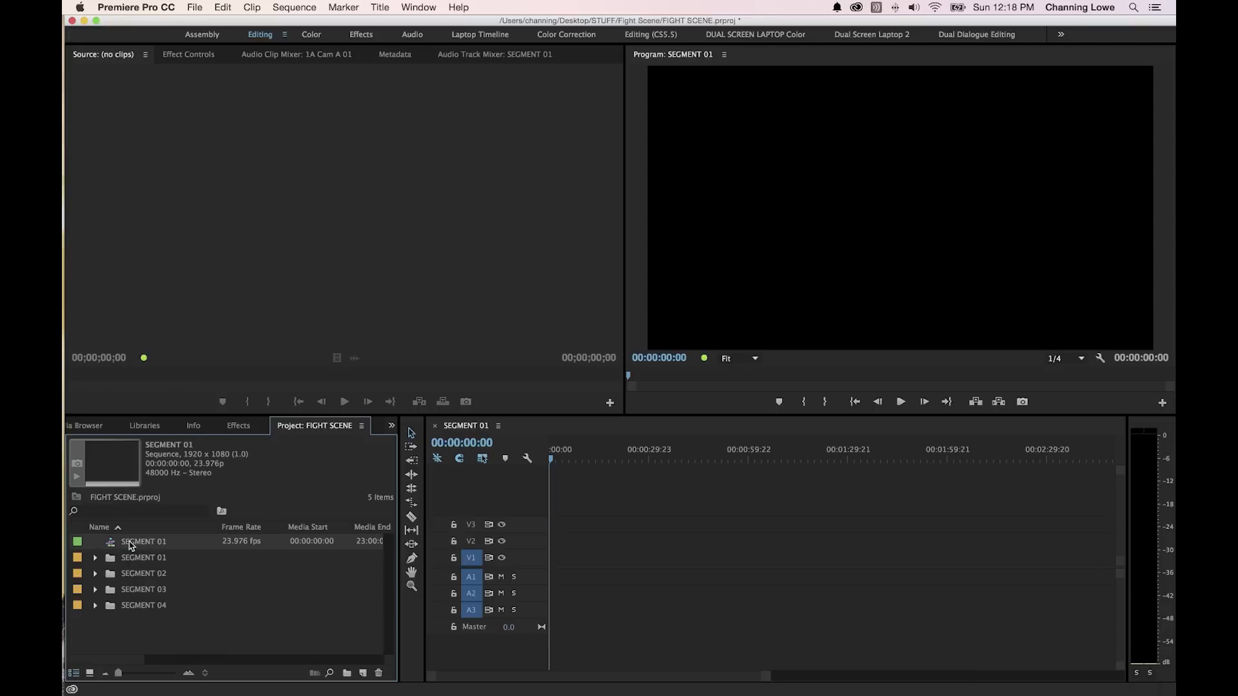
Duplicate the SEGMENT 01 sequence, name the copy FINAL EDIT and open it in the timeline.
{"action": "right_click", "coordinate": [137, 546]}
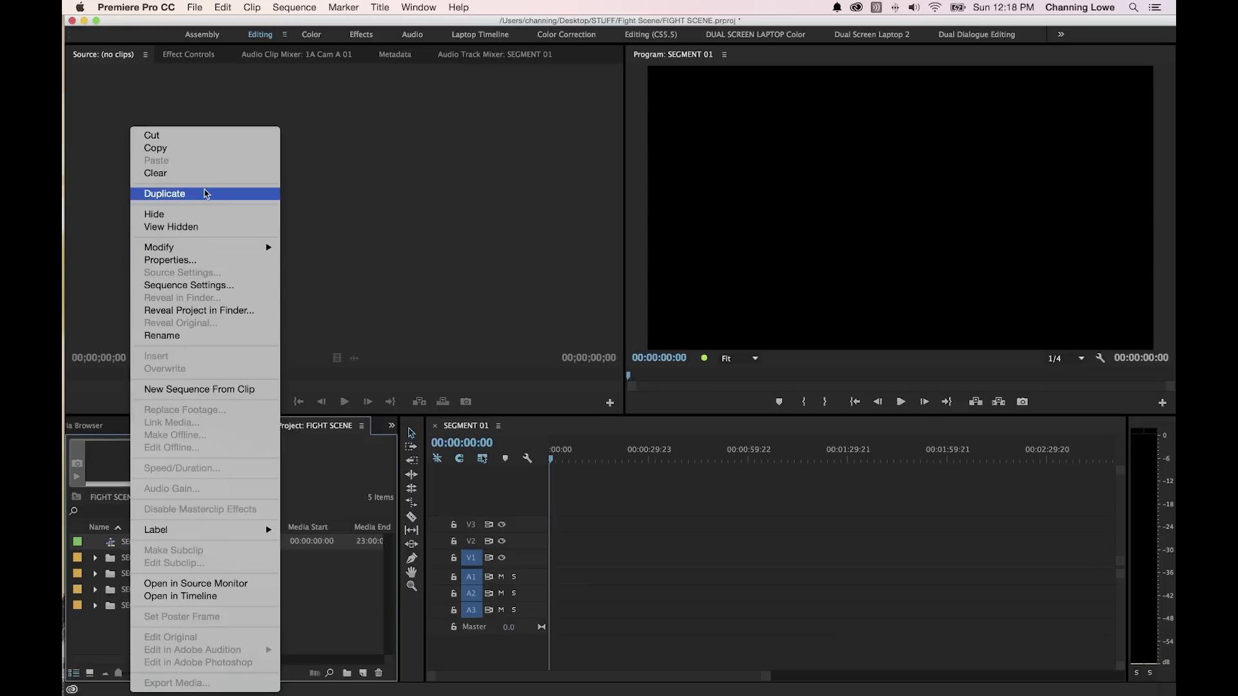
{"action": "left_click", "coordinate": [205, 194]}
{"action": "left_click", "coordinate": [174, 572]}
{"action": "type", "text": "Fi"}
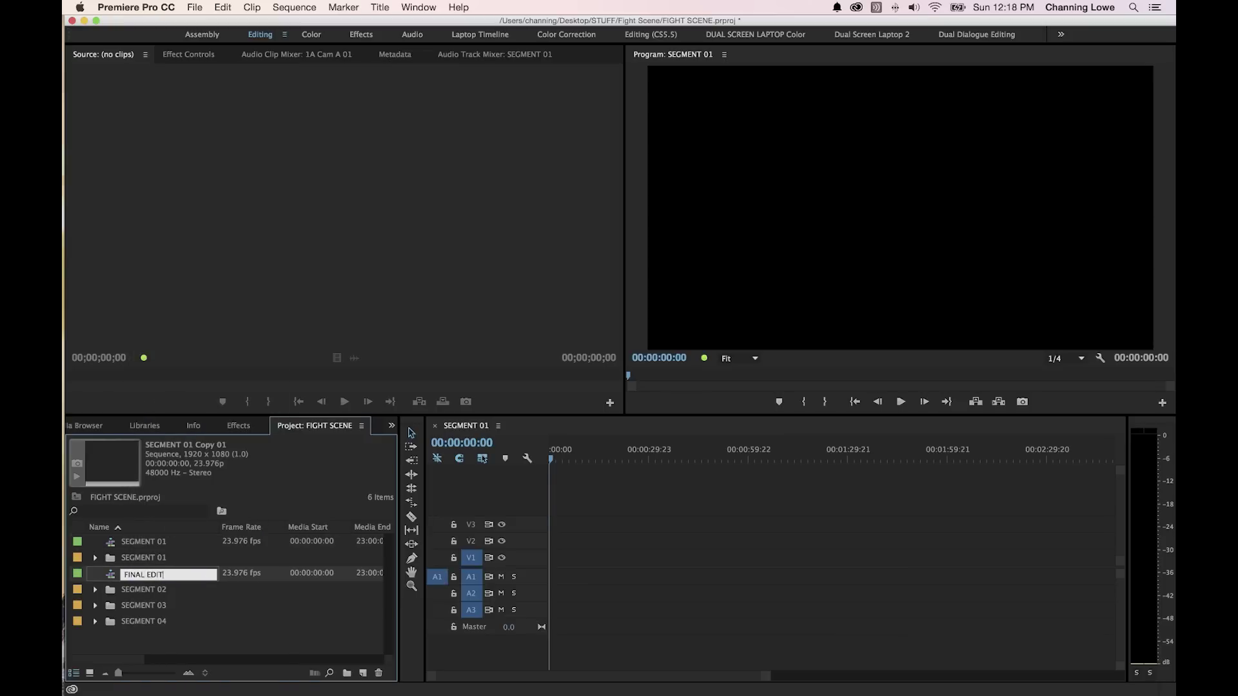
{"action": "key", "text": "Return"}
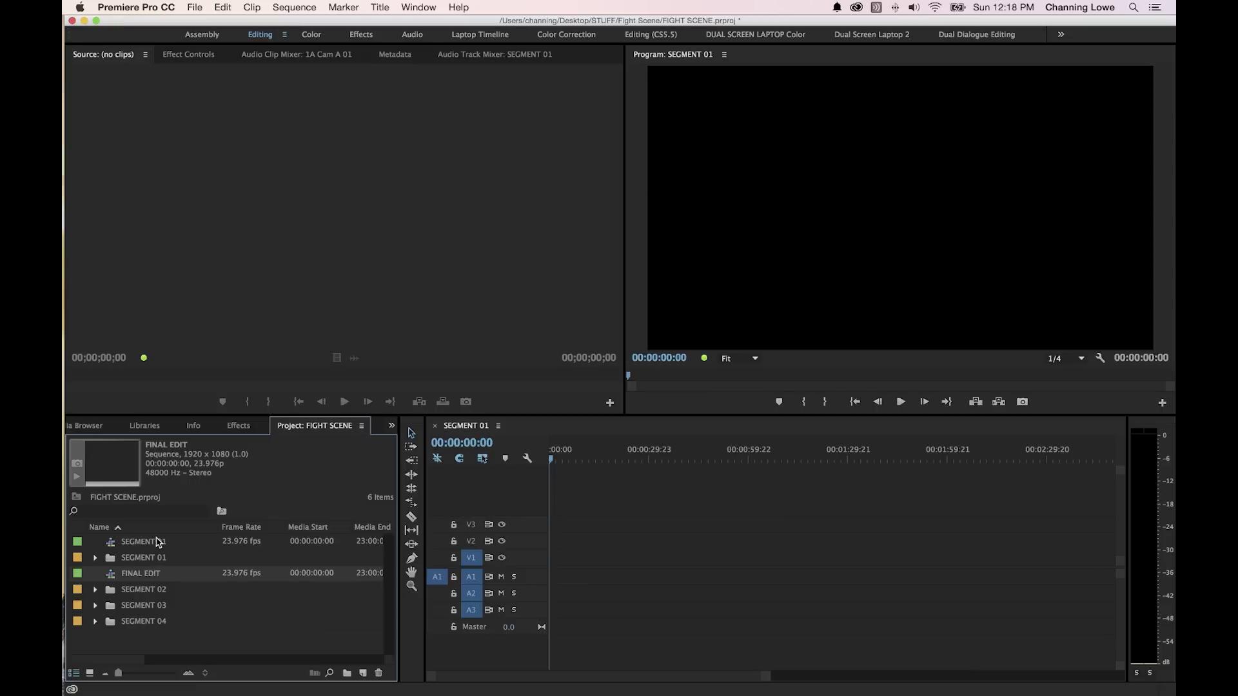
{"action": "double_click", "coordinate": [116, 574]}
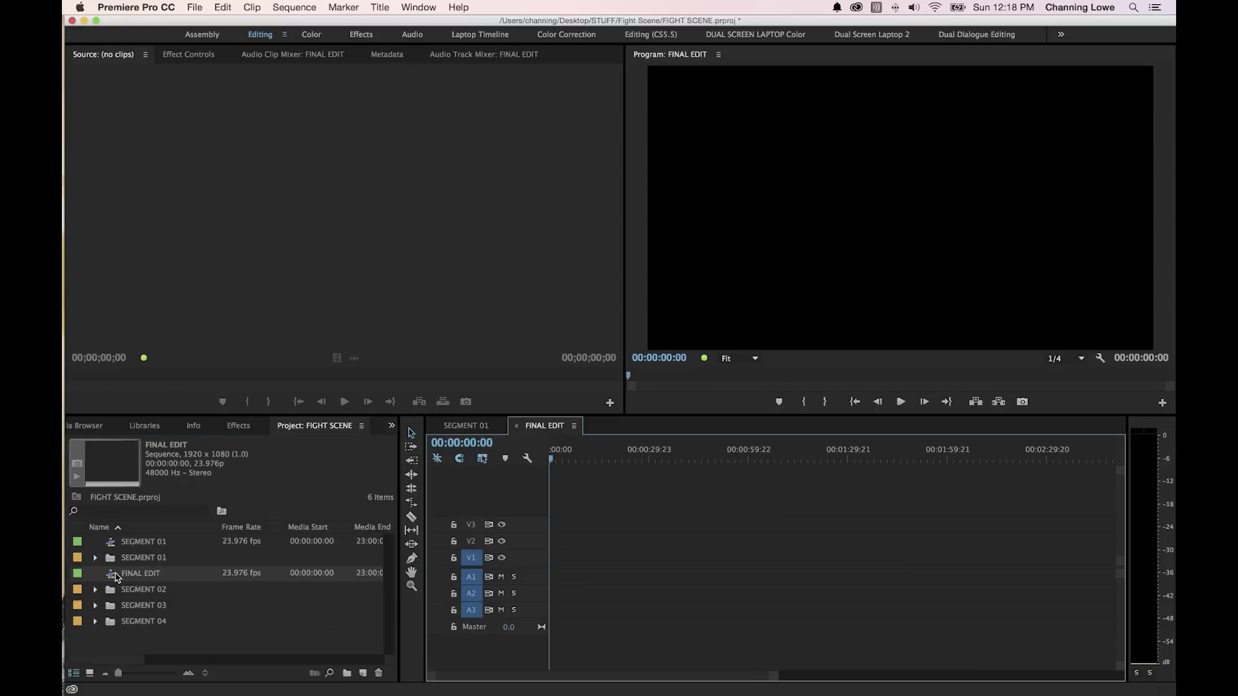
Place all clips from the SEGMENT 01 bin at the start of the SEGMENT 01 sequence.
{"action": "left_click", "coordinate": [467, 427]}
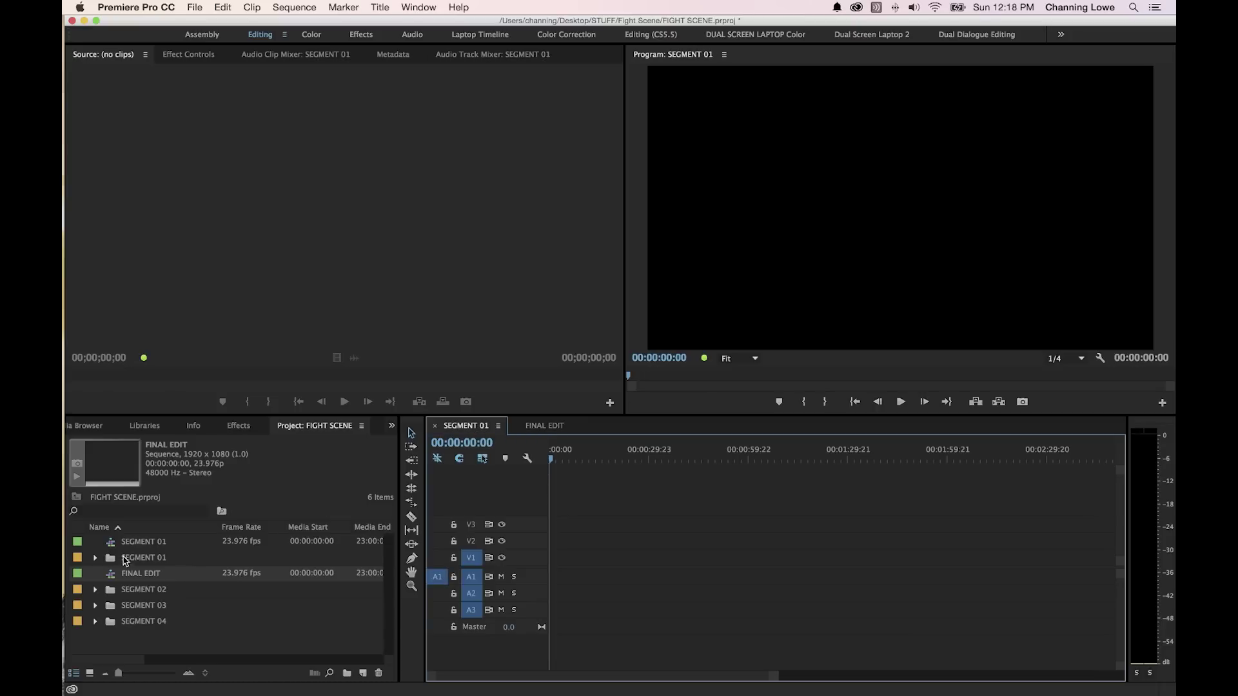
{"action": "double_click", "coordinate": [111, 559]}
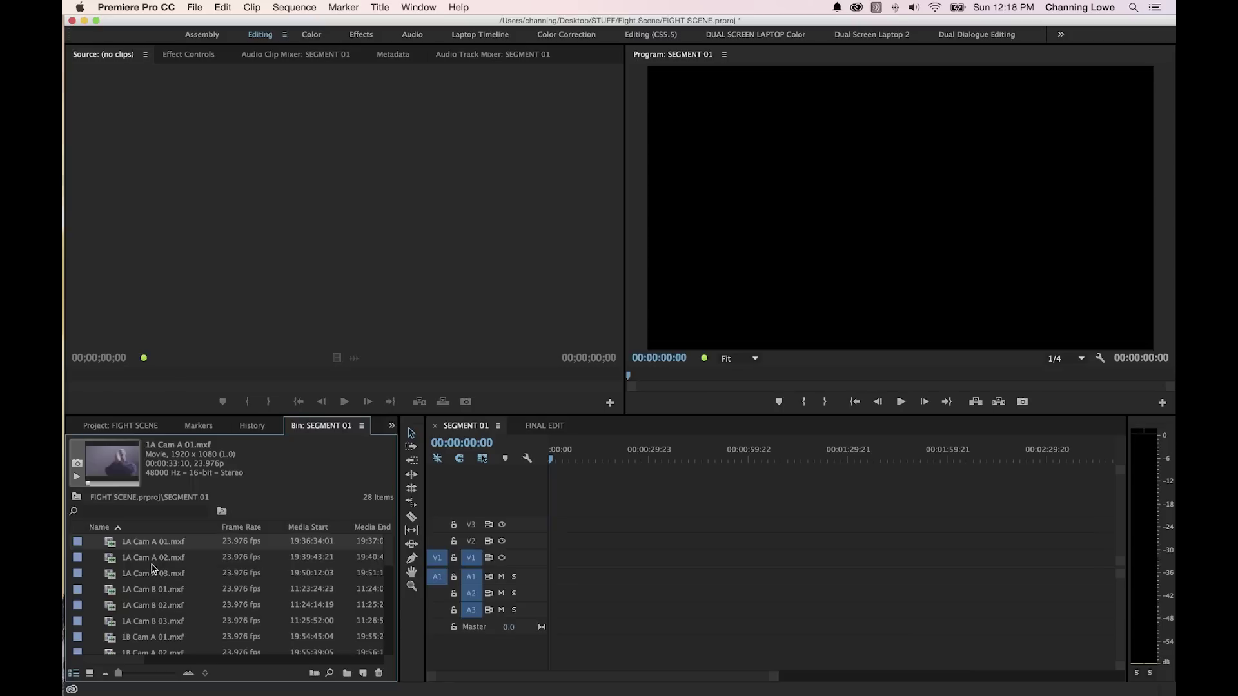
{"action": "key", "text": "super+a"}
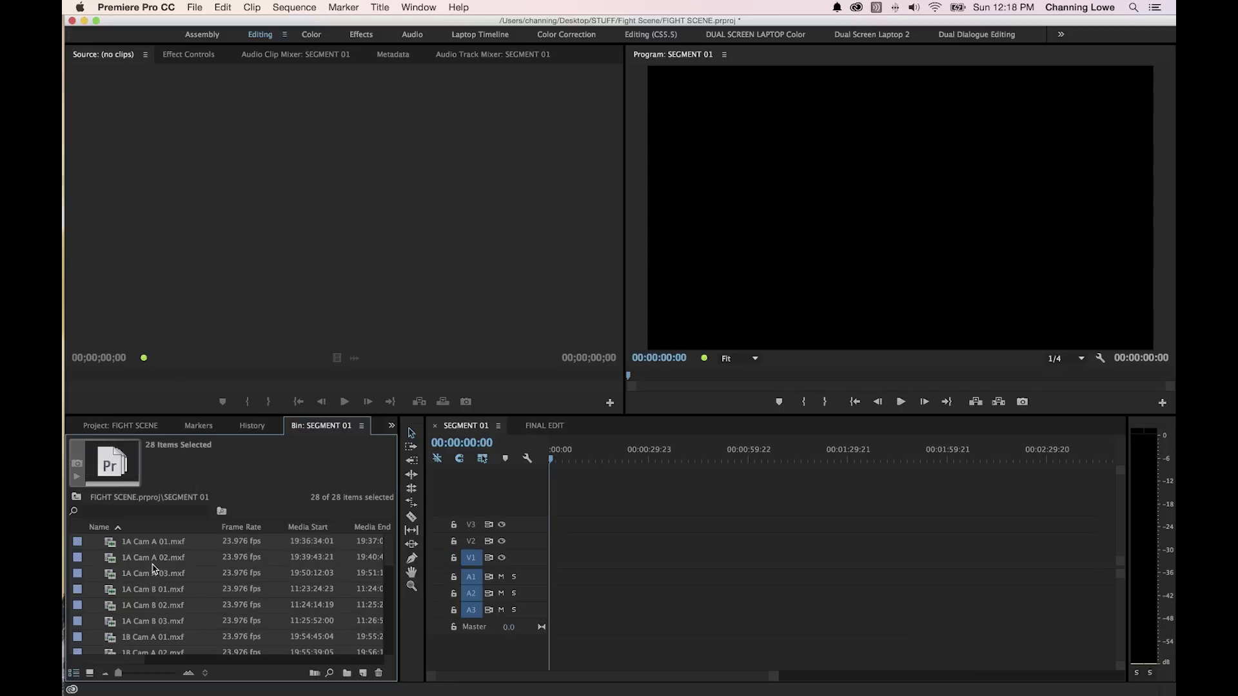
{"action": "left_click_drag", "start_coordinate": [111, 547], "coordinate": [545, 559]}
Skim through the first assembled clips in the SEGMENT 01 sequence with its full length in view.
{"action": "left_click_drag", "start_coordinate": [553, 459], "coordinate": [658, 462]}
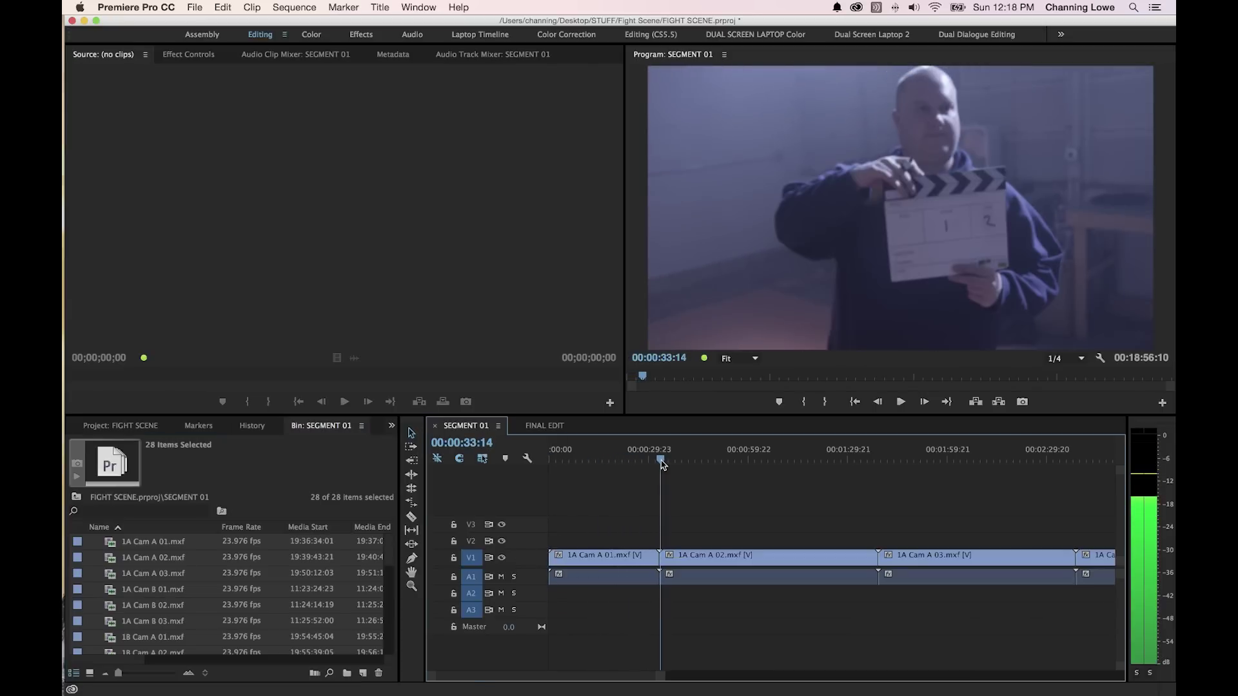
{"action": "key", "text": "backslash"}
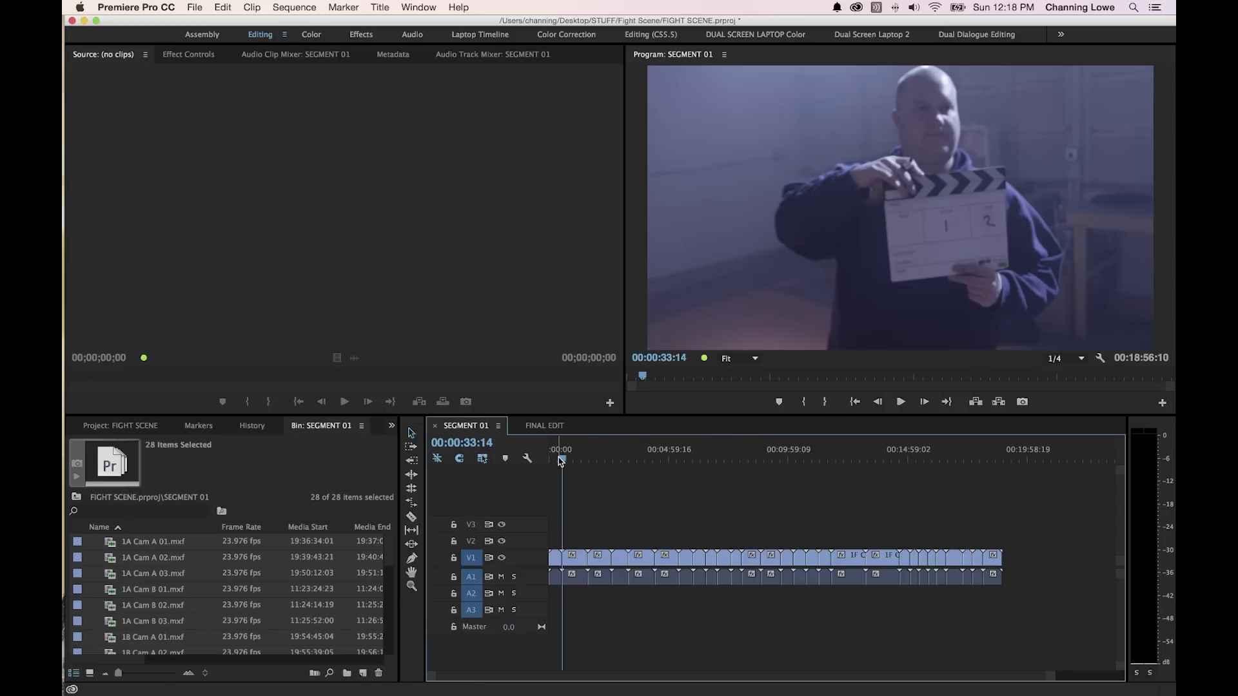
{"action": "left_click", "coordinate": [572, 458]}
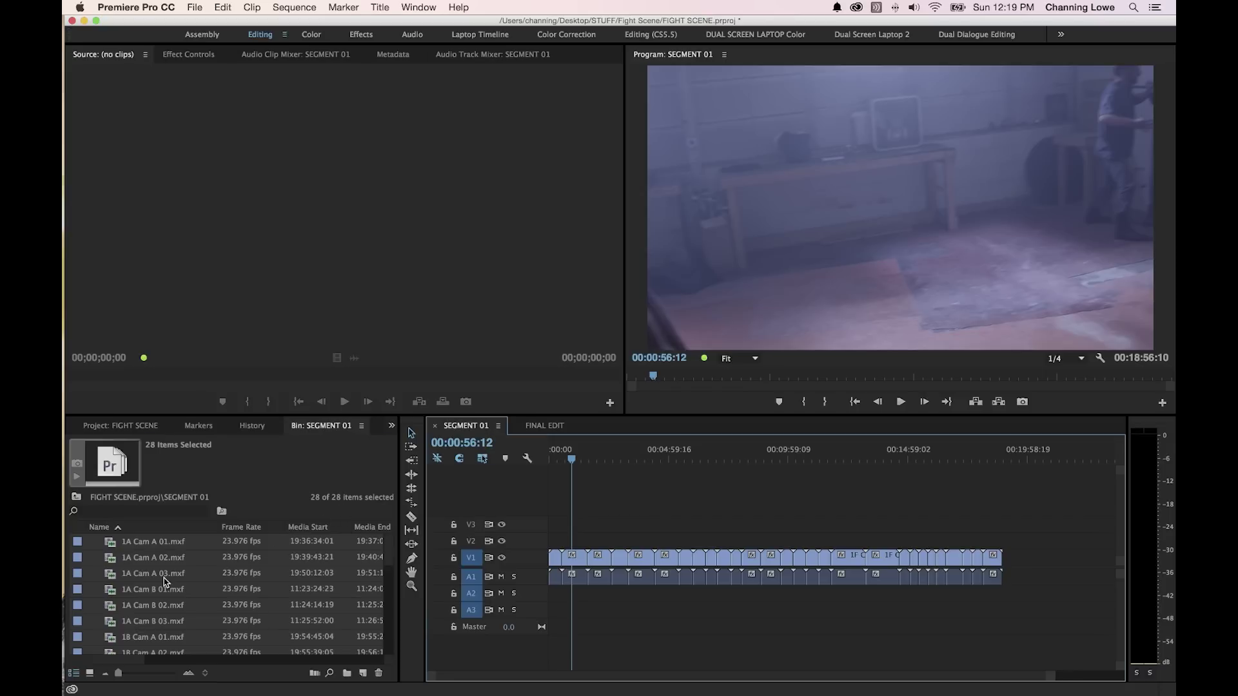
Open 1A Cam A 01.mxf in the Source Monitor and mark an in-to-out range of 00:00:04:18 ending at 19:36:52:01.
{"action": "left_click", "coordinate": [164, 577]}
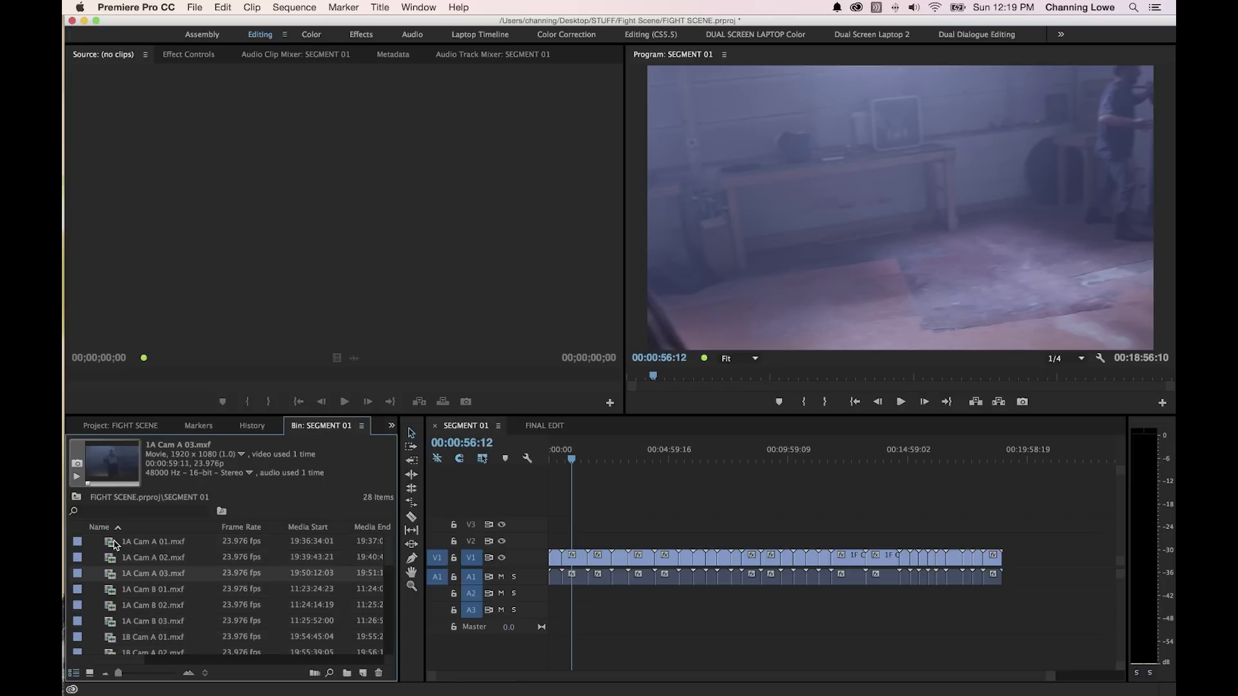
{"action": "double_click", "coordinate": [116, 544]}
{"action": "left_click", "coordinate": [285, 377]}
{"action": "key", "text": "i"}
{"action": "left_click_drag", "start_coordinate": [286, 376], "coordinate": [363, 378]}
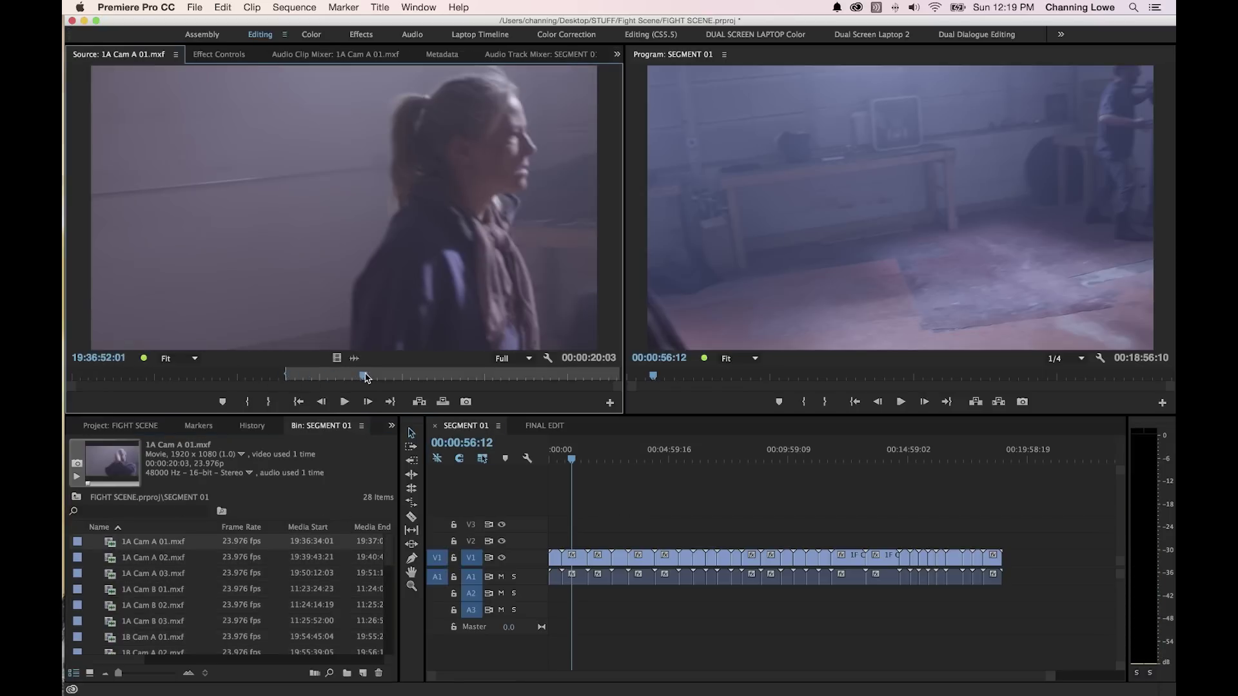
{"action": "key", "text": "o"}
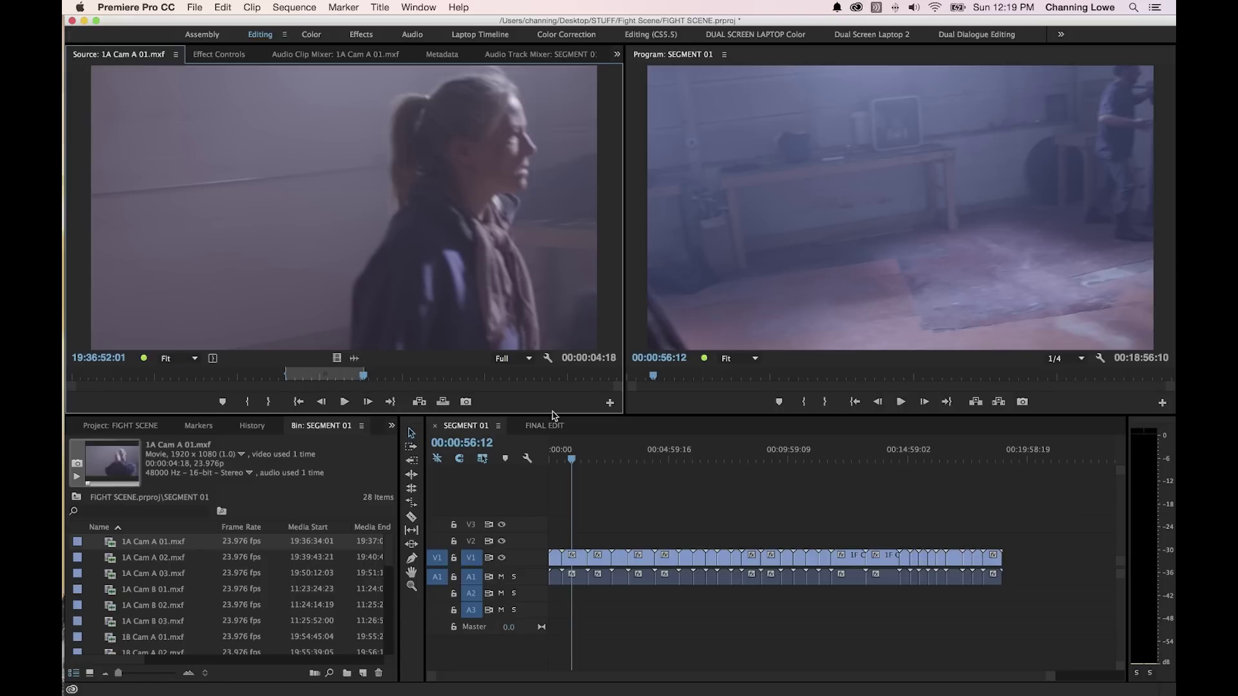
Clear the in and out points from 1A Cam A 01.mxf and return to the SEGMENT 01 sequence.
{"action": "left_click", "coordinate": [545, 426]}
{"action": "left_click", "coordinate": [365, 325]}
{"action": "key", "text": "alt+x"}
{"action": "left_click", "coordinate": [454, 428]}
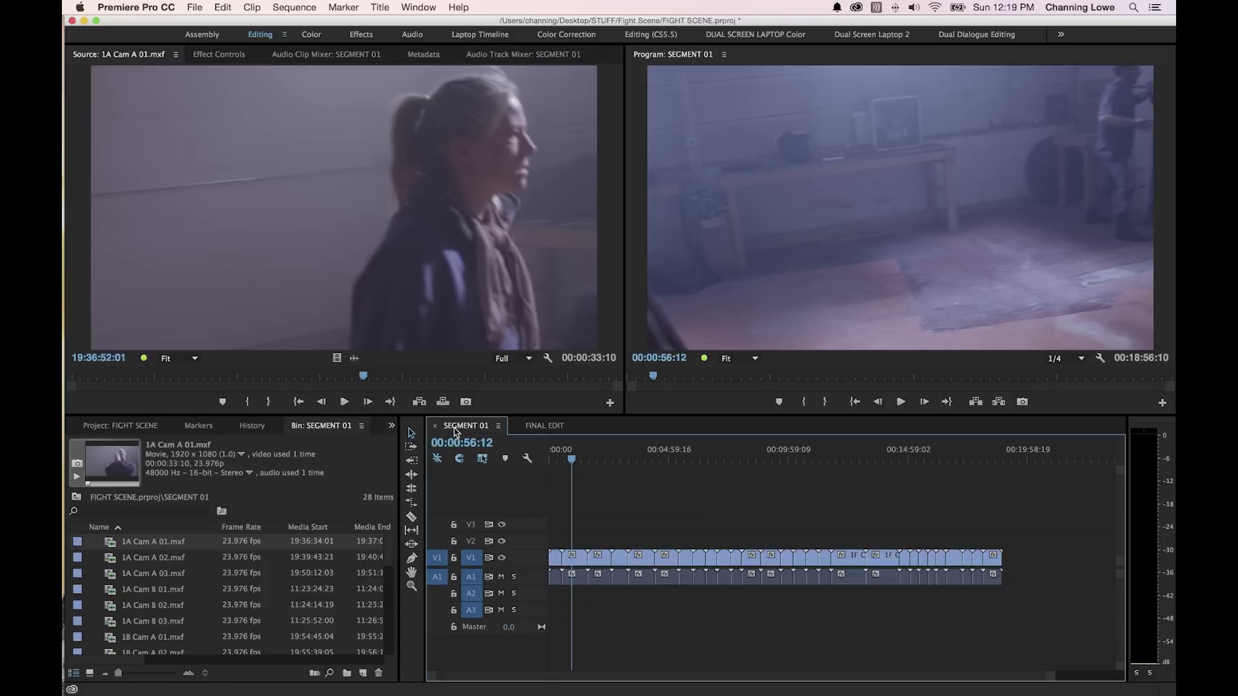
Dock the SEGMENT 01 timeline directly above the FINAL EDIT timeline so both sequences are stacked.
{"action": "left_click_drag", "start_coordinate": [461, 429], "coordinate": [664, 516]}
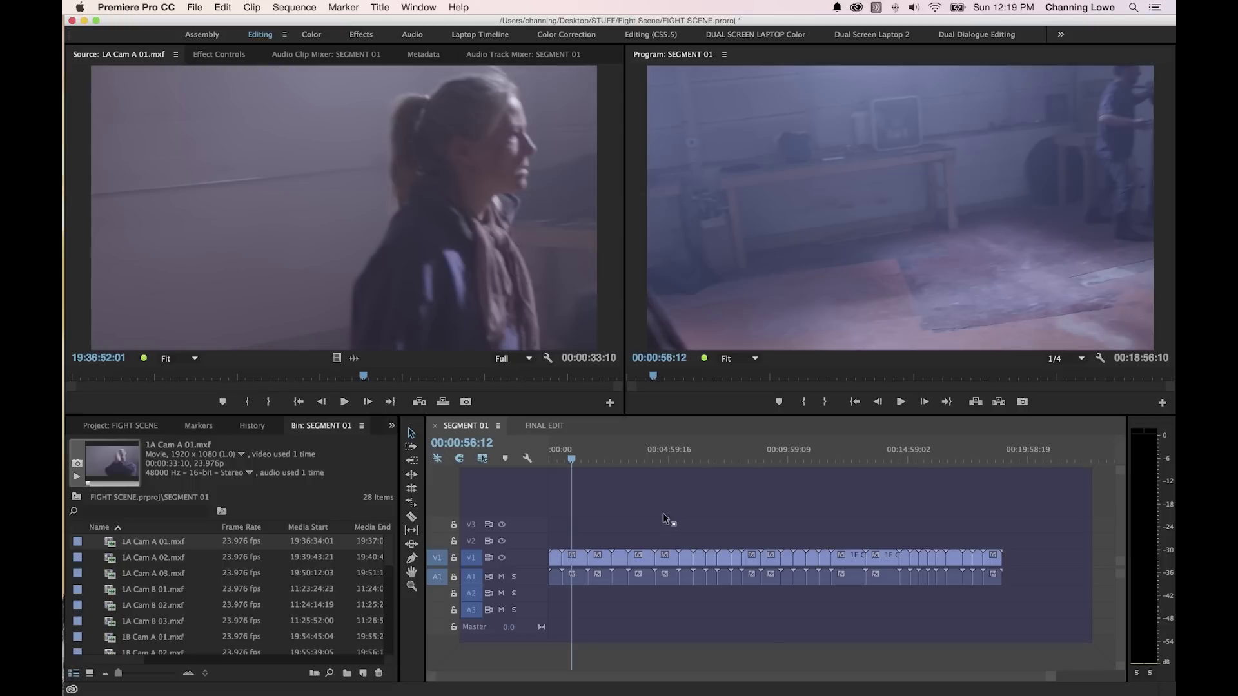
{"action": "left_click_drag", "start_coordinate": [663, 514], "coordinate": [662, 515]}
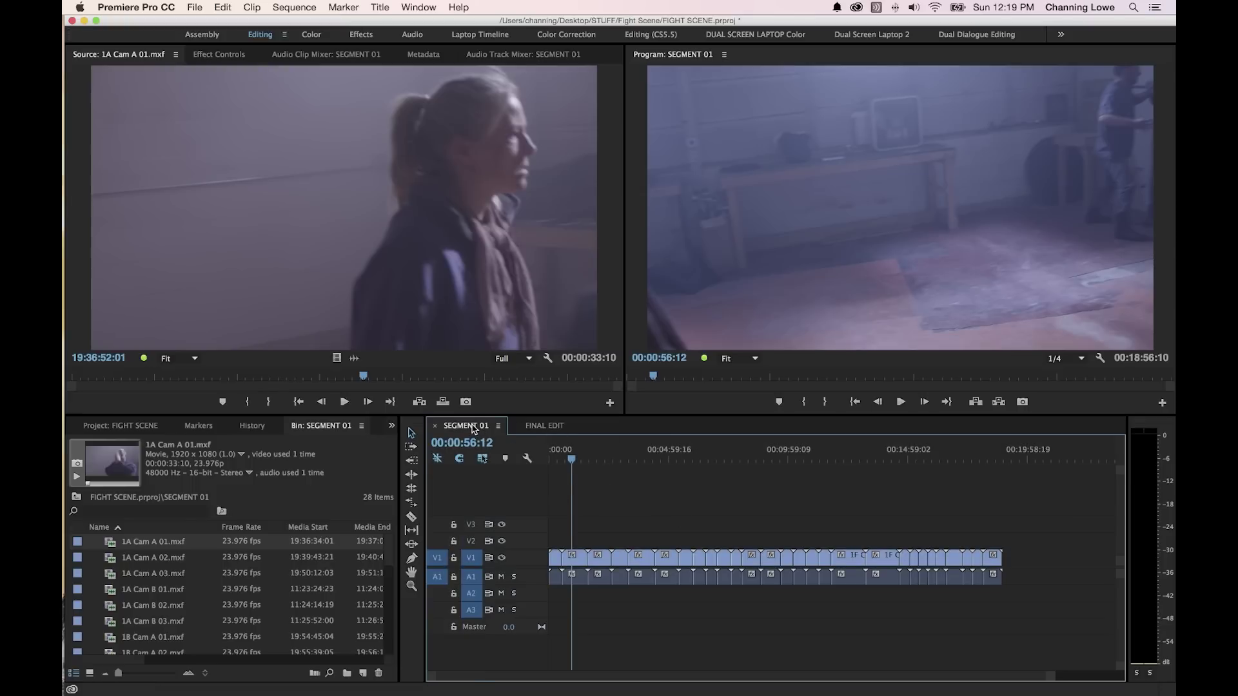
{"action": "left_click_drag", "start_coordinate": [474, 429], "coordinate": [626, 459]}
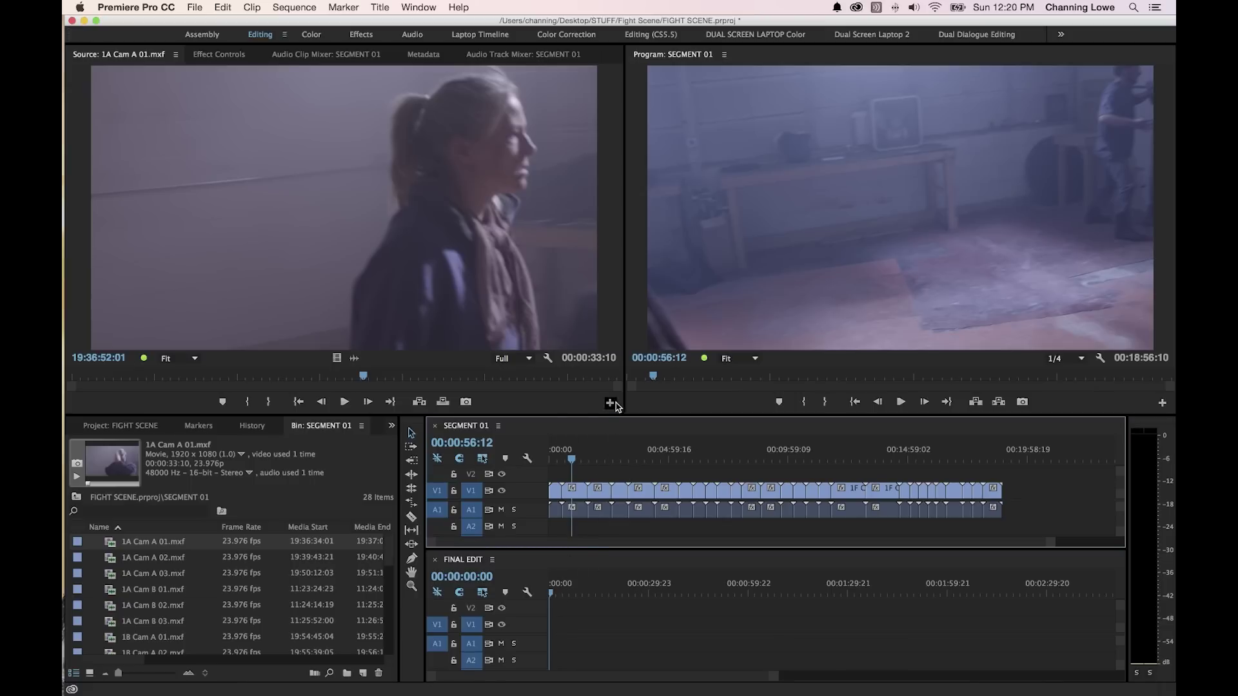
Return the SEGMENT 01 playhead to the start and enlarge the two stacked timelines to share the added height.
{"action": "key", "text": "Home"}
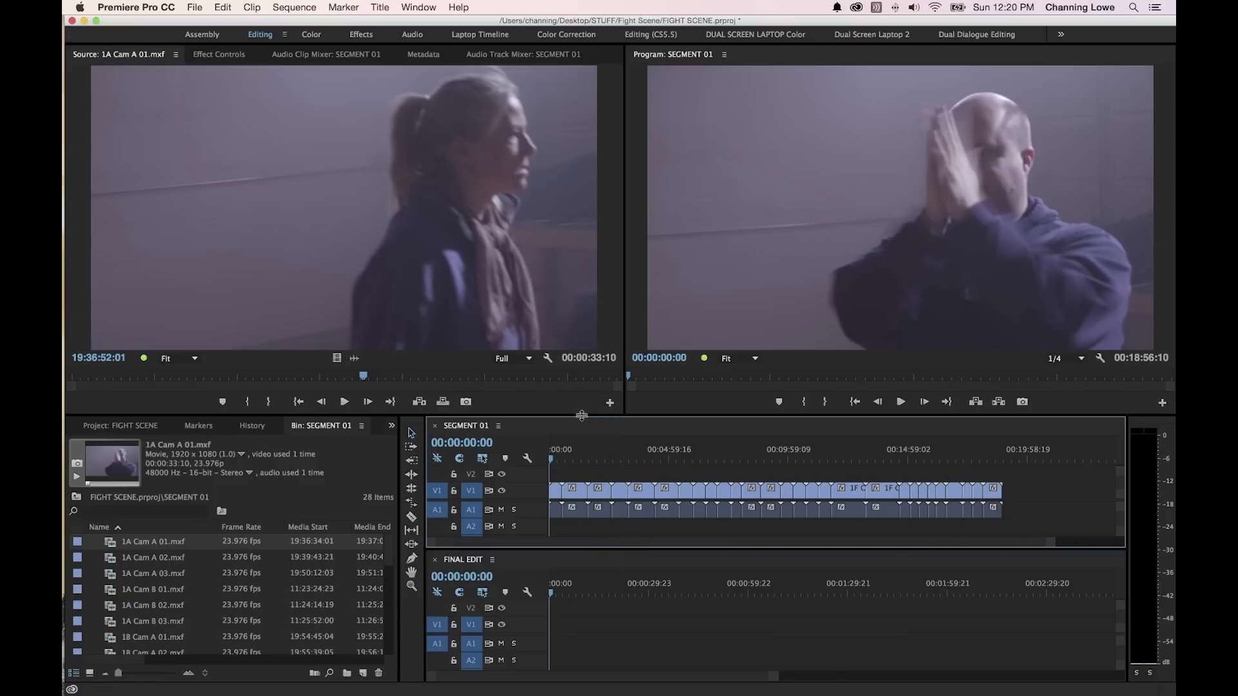
{"action": "left_click_drag", "start_coordinate": [582, 415], "coordinate": [587, 332]}
{"action": "left_click_drag", "start_coordinate": [646, 549], "coordinate": [647, 521]}
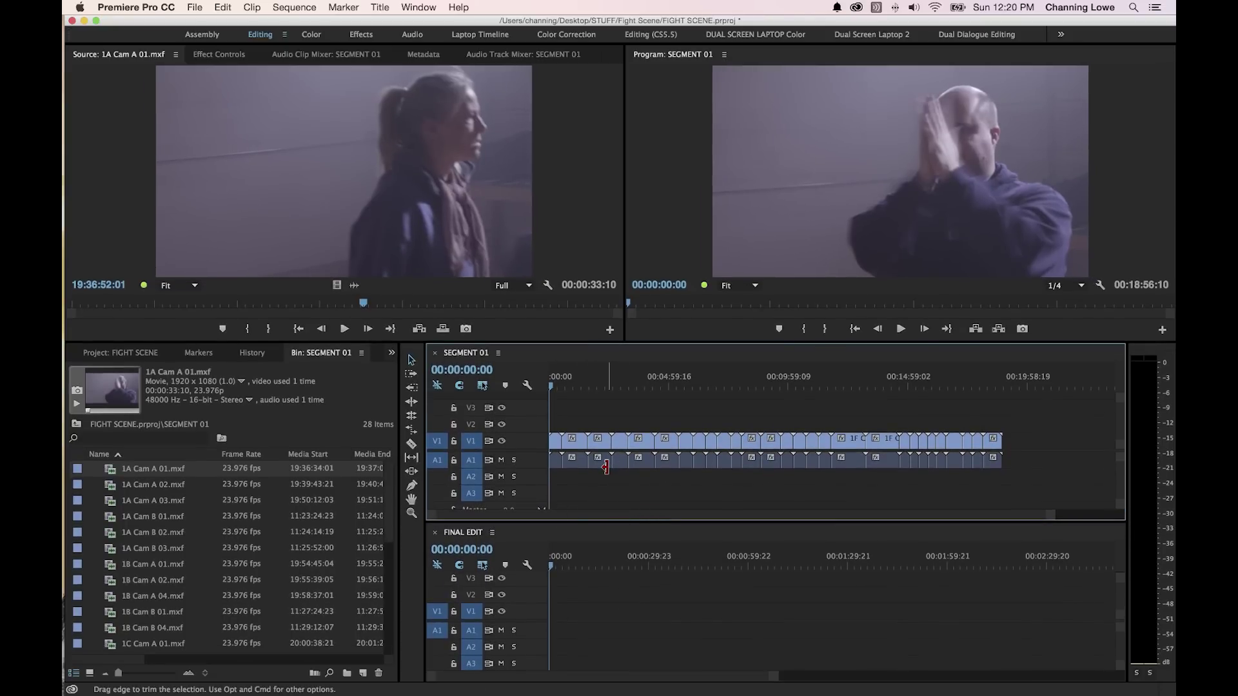
Skim the SEGMENT 01 sequence and play part of 1A Cam A 02.mxf to review its footage.
{"action": "left_click", "coordinate": [556, 386]}
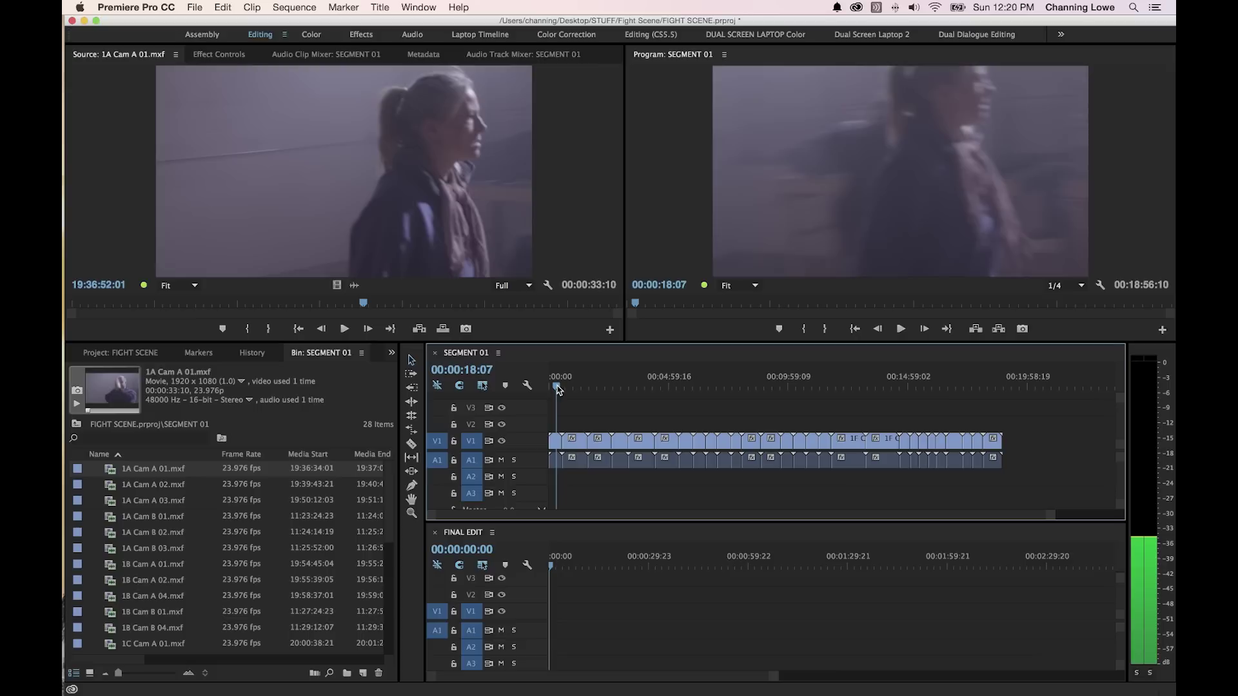
{"action": "left_click", "coordinate": [571, 387]}
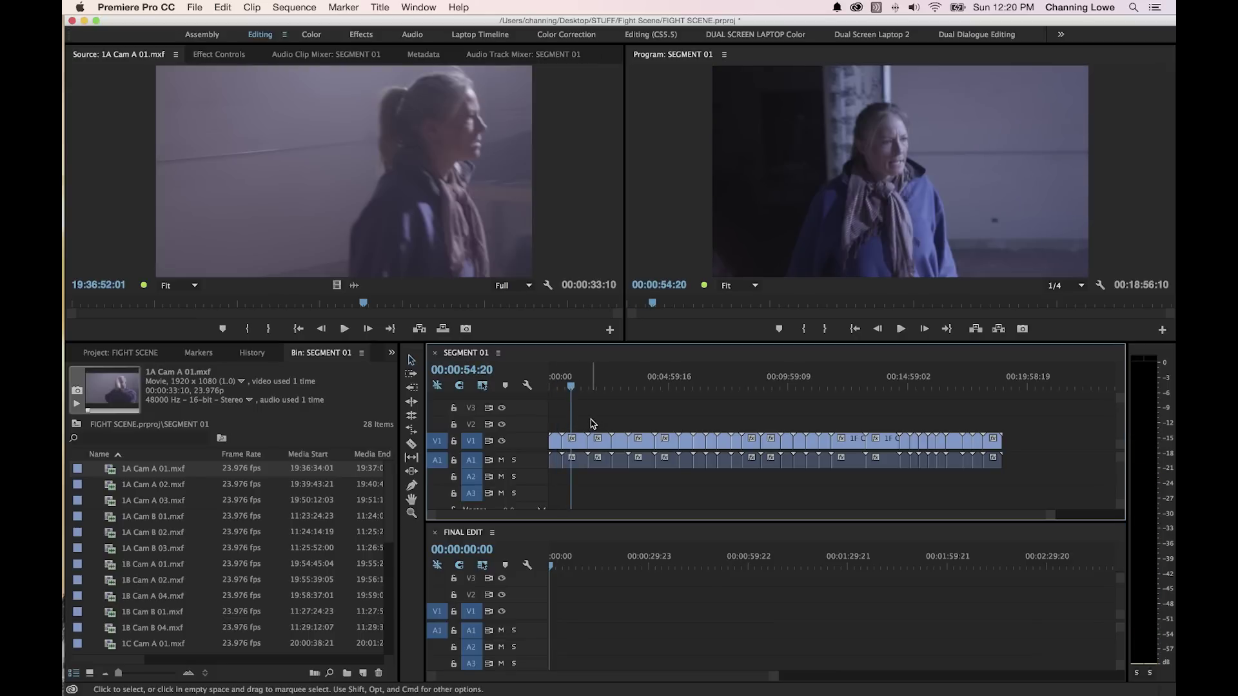
{"action": "key", "text": "="}
{"action": "key", "text": "="}
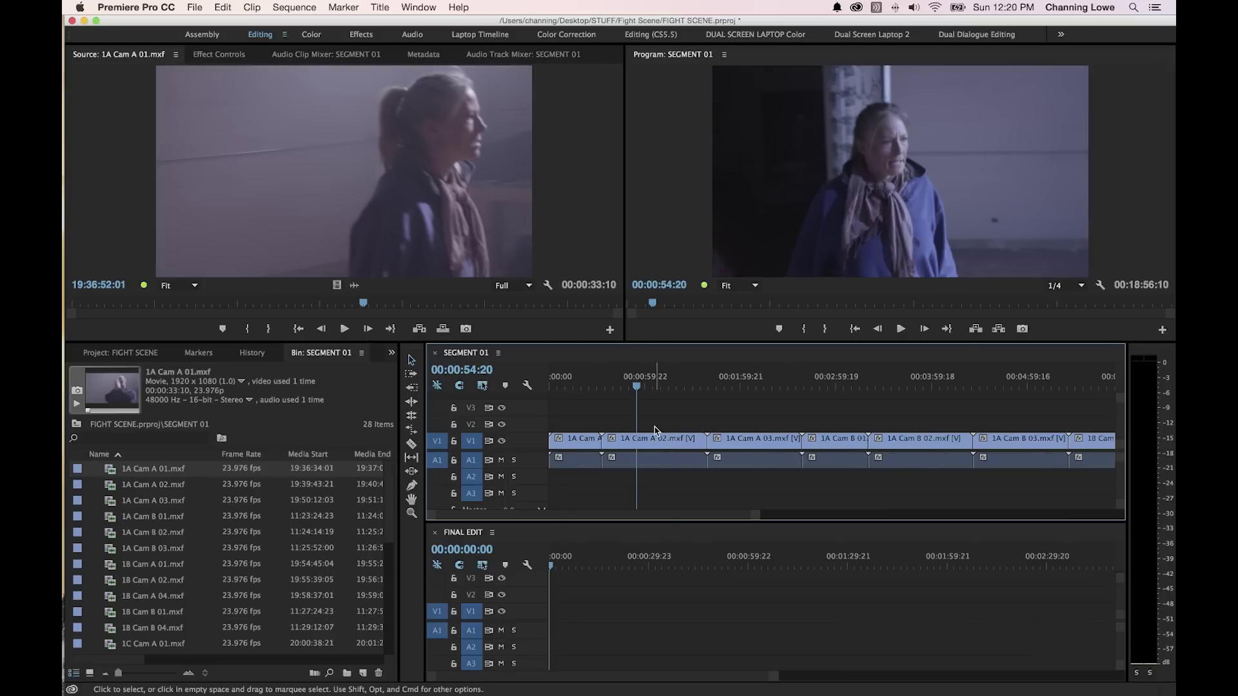
{"action": "key", "text": "space"}
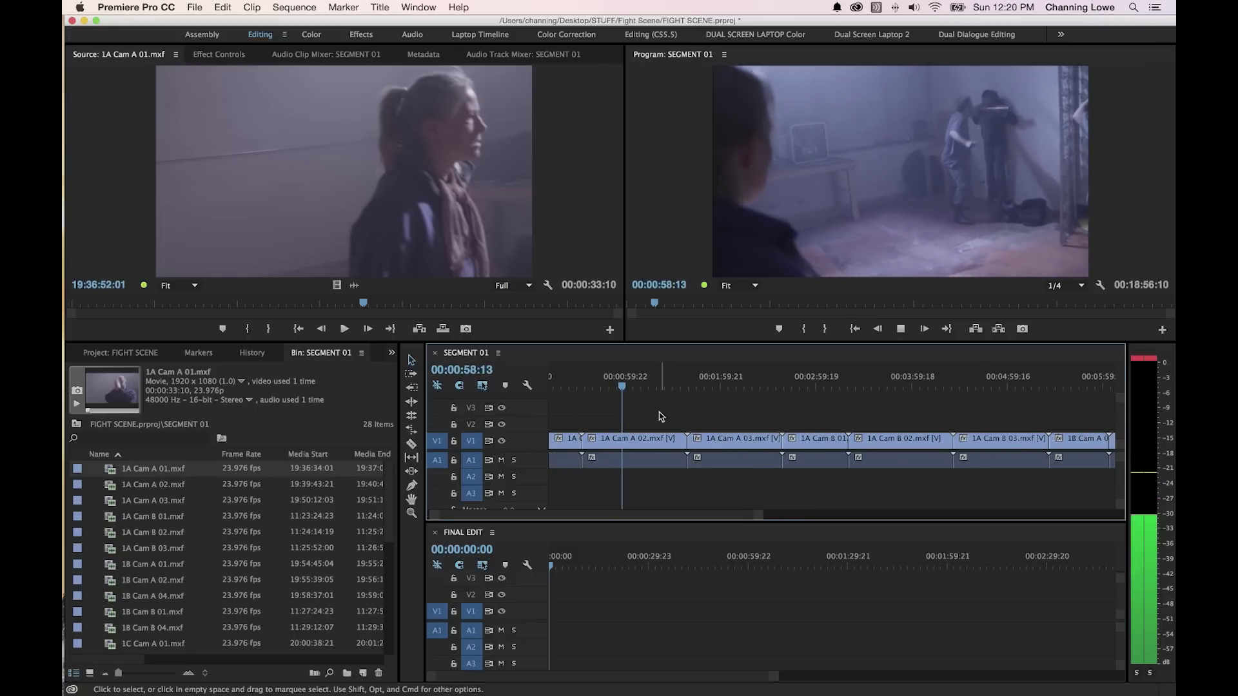
{"action": "key", "text": "space"}
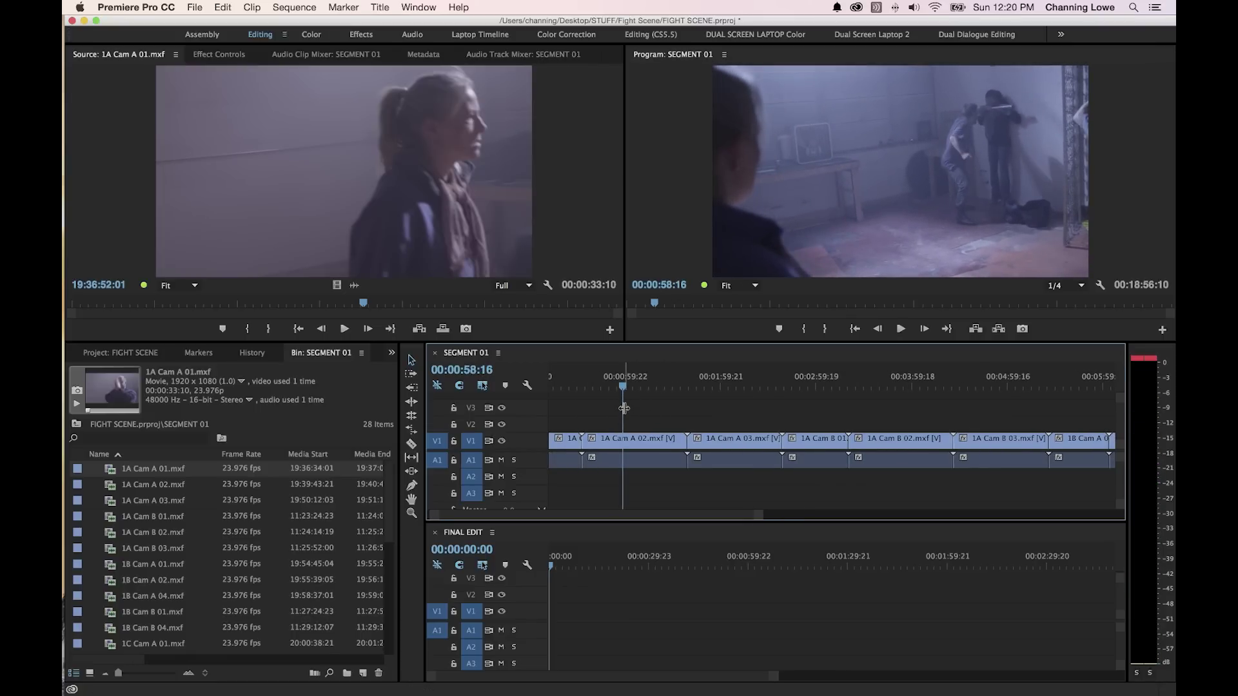
Save the project.
{"action": "key", "text": "backslash"}
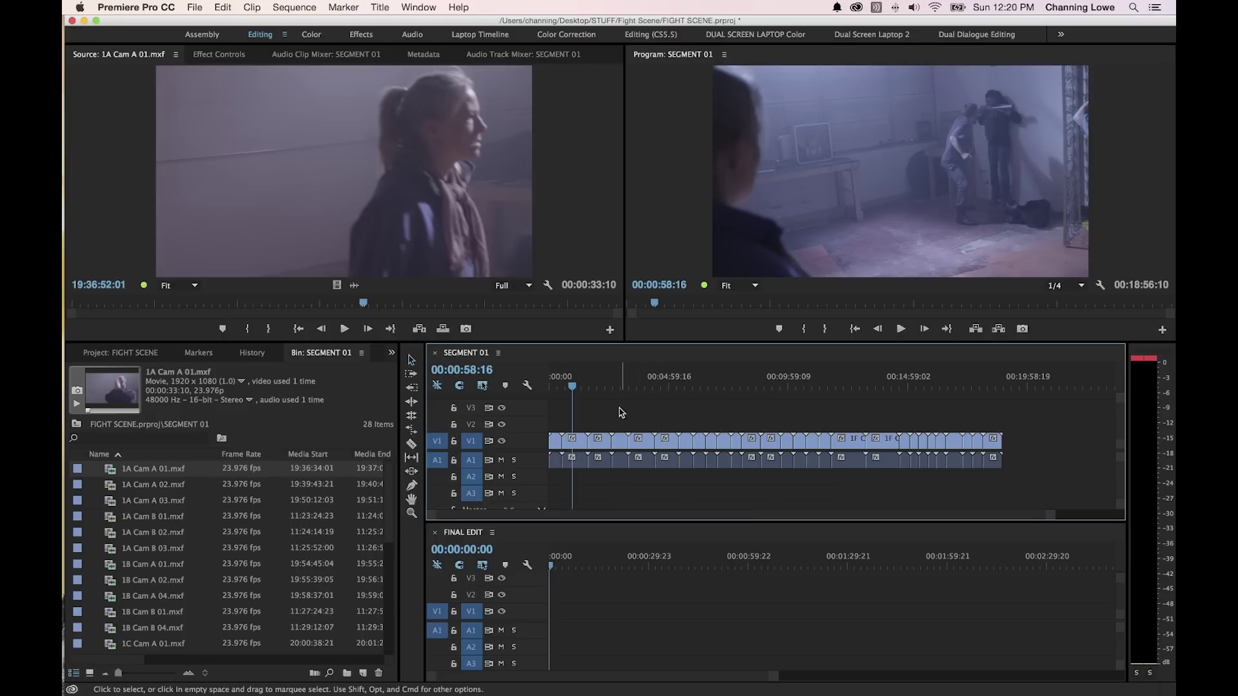
{"action": "key", "text": "super+s"}
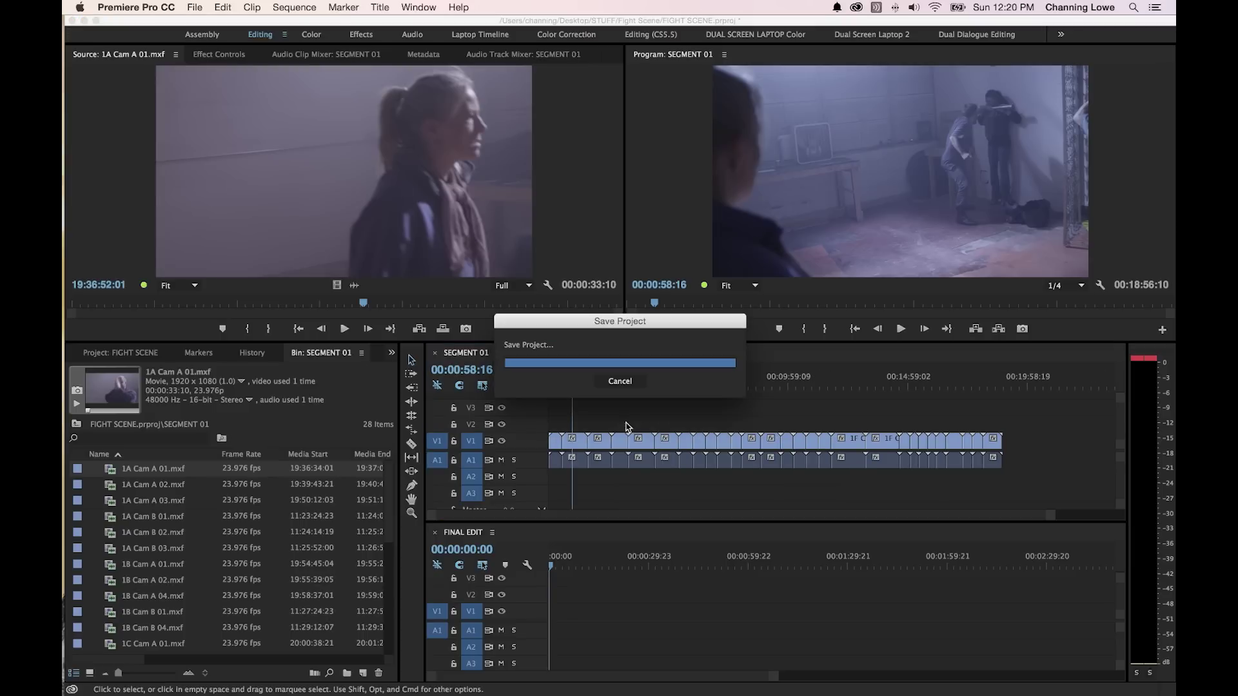
{"action": "left_click", "coordinate": [621, 455]}
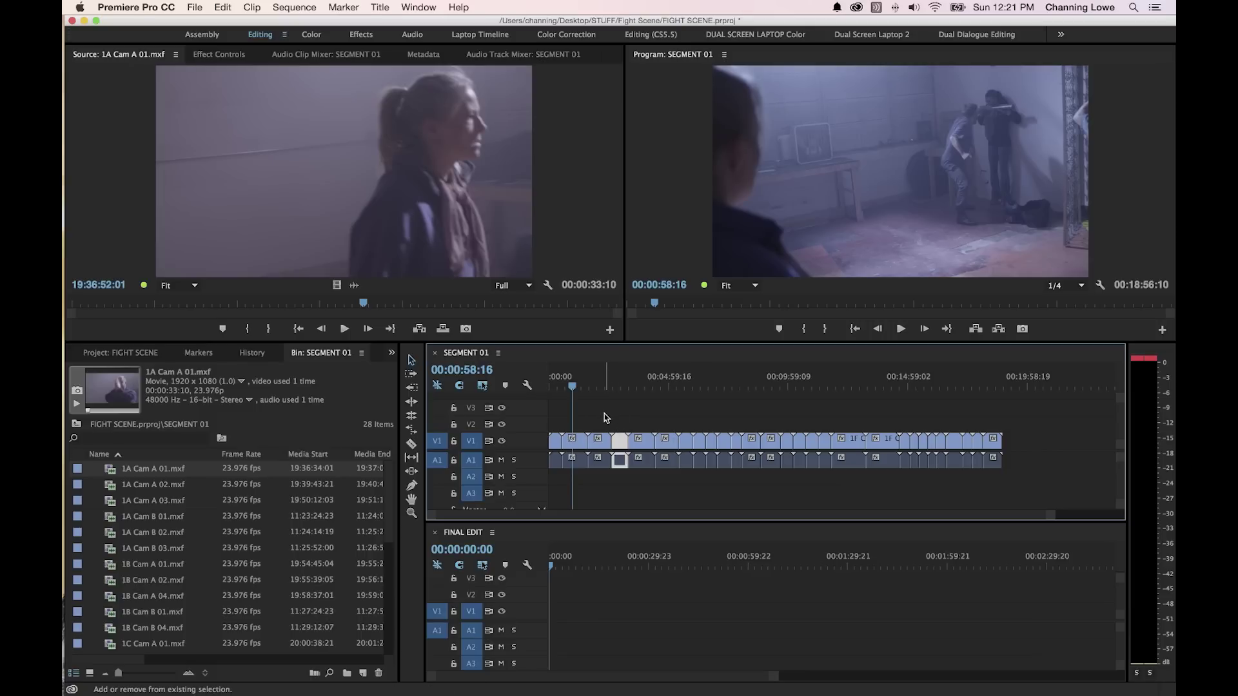
{"action": "left_click", "coordinate": [606, 418]}
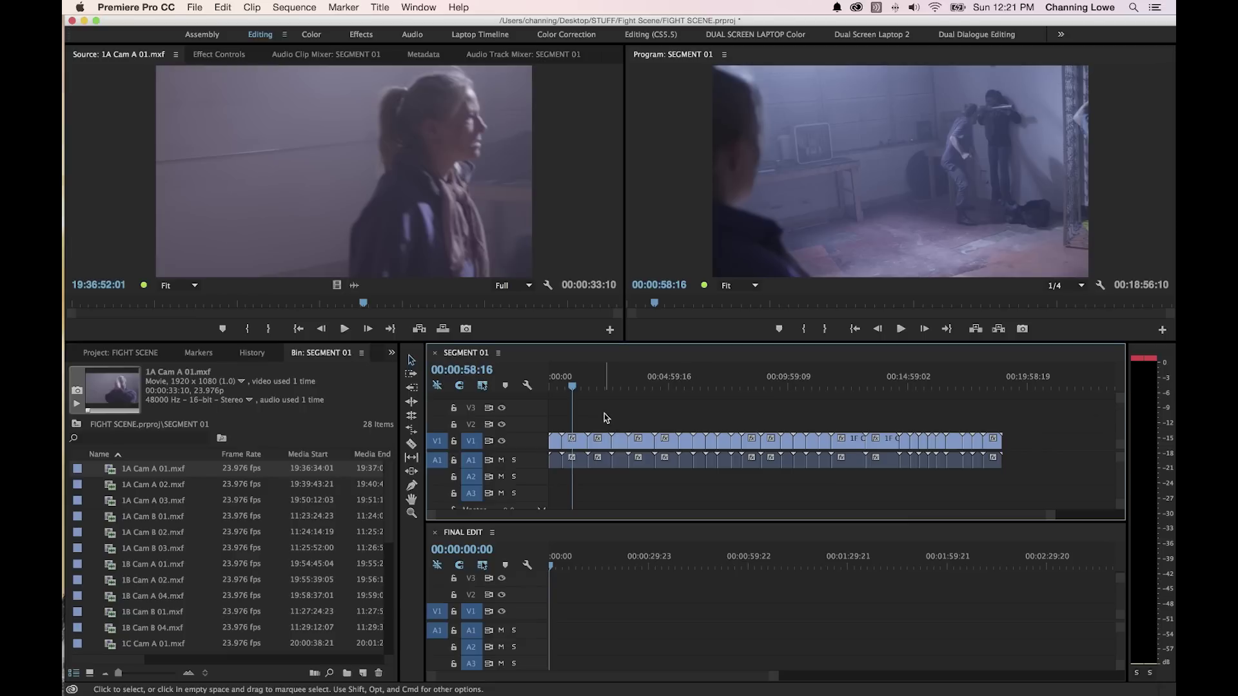
{"action": "key", "text": "super+a"}
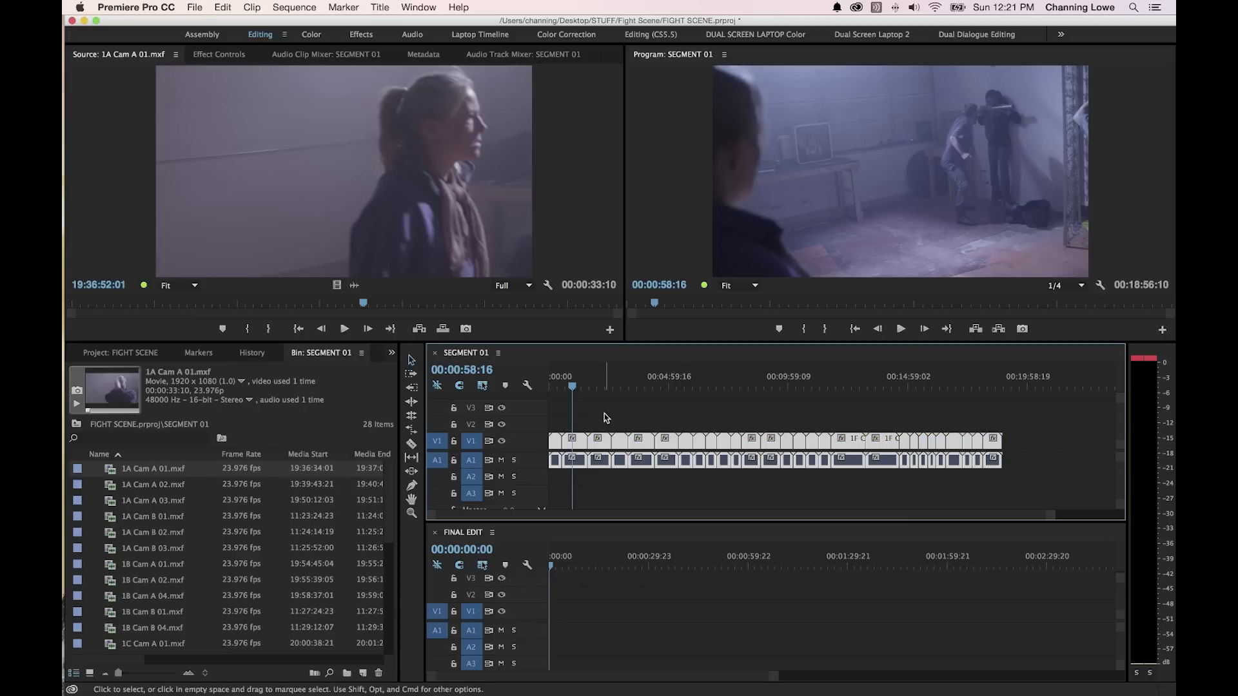
{"action": "left_click", "coordinate": [606, 418]}
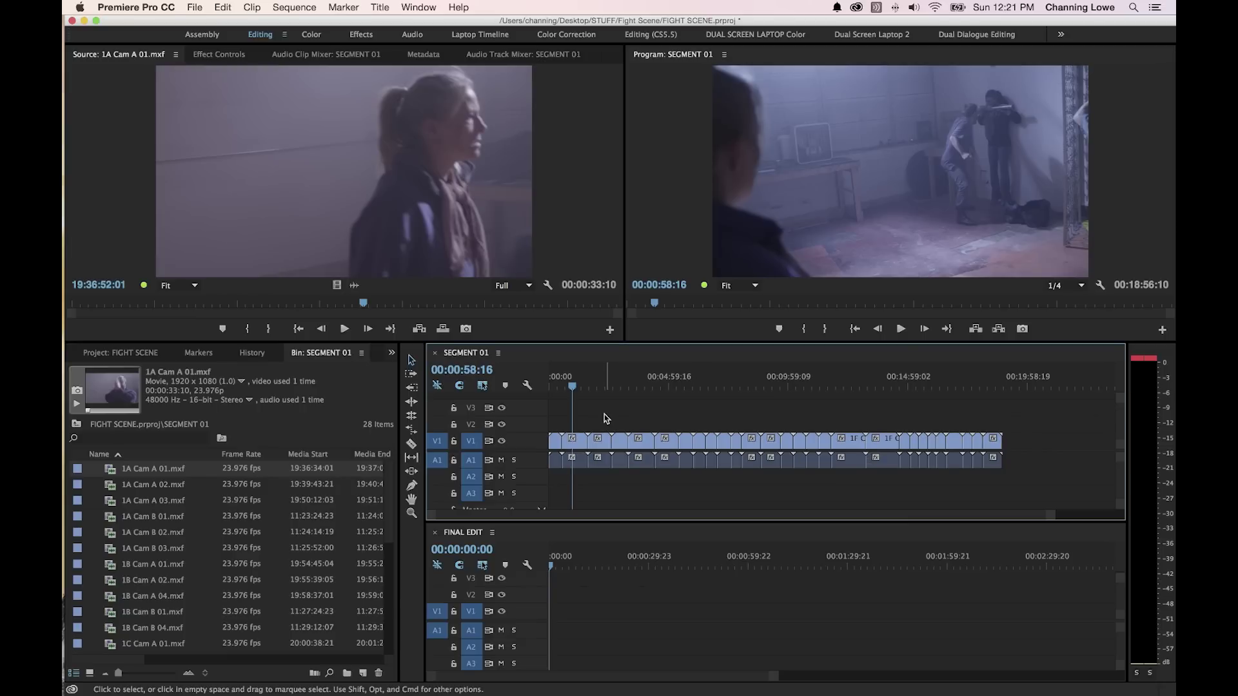
Mark a section of about 4 seconds in 1A Cam A 02.mxf on the SEGMENT 01 timeline, with its out point at 00:01:16:07.
{"action": "key", "text": "="}
{"action": "key", "text": "="}
{"action": "scroll", "coordinate": [643, 389], "scroll_direction": "right", "scroll_amount": 1}
{"action": "left_click_drag", "start_coordinate": [644, 389], "coordinate": [615, 394]}
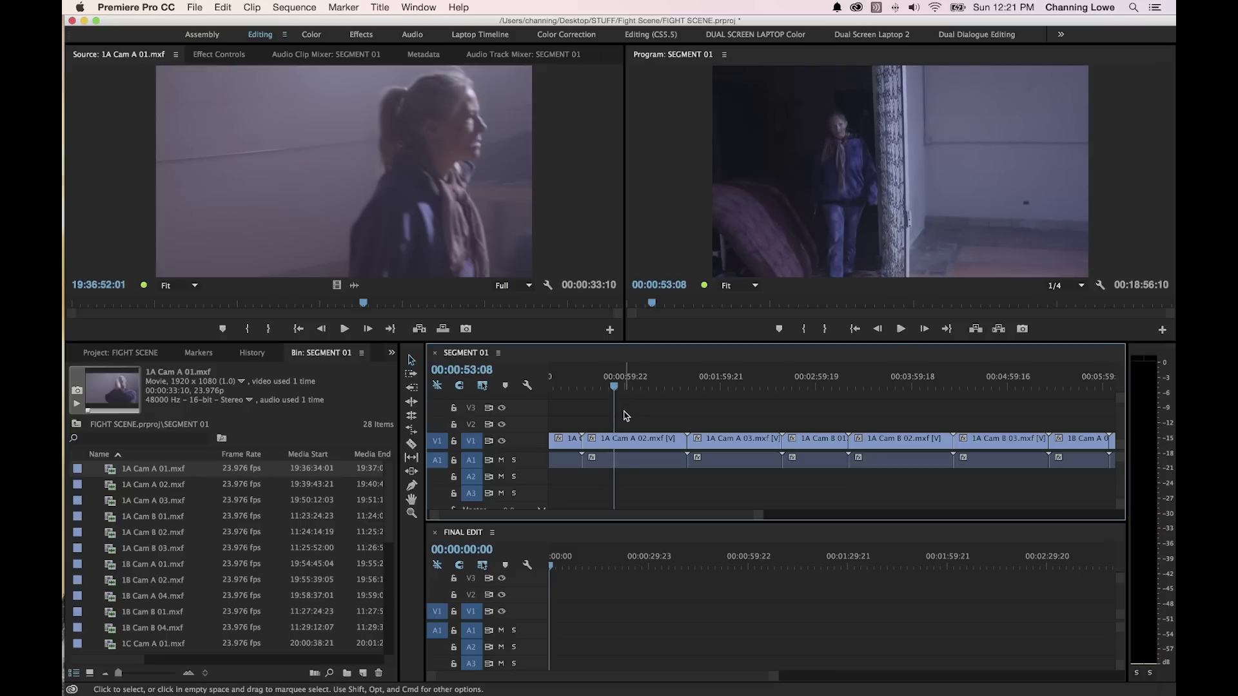
{"action": "key", "text": "i"}
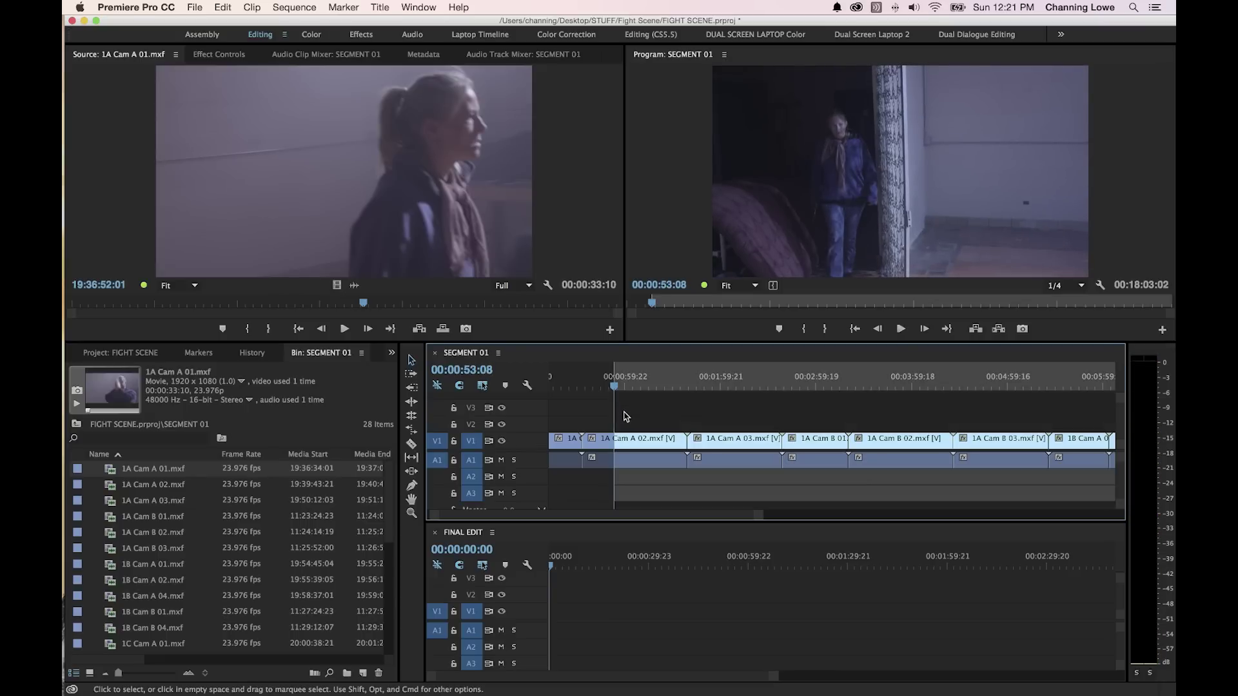
{"action": "left_click_drag", "start_coordinate": [616, 403], "coordinate": [645, 393]}
{"action": "key", "text": "space"}
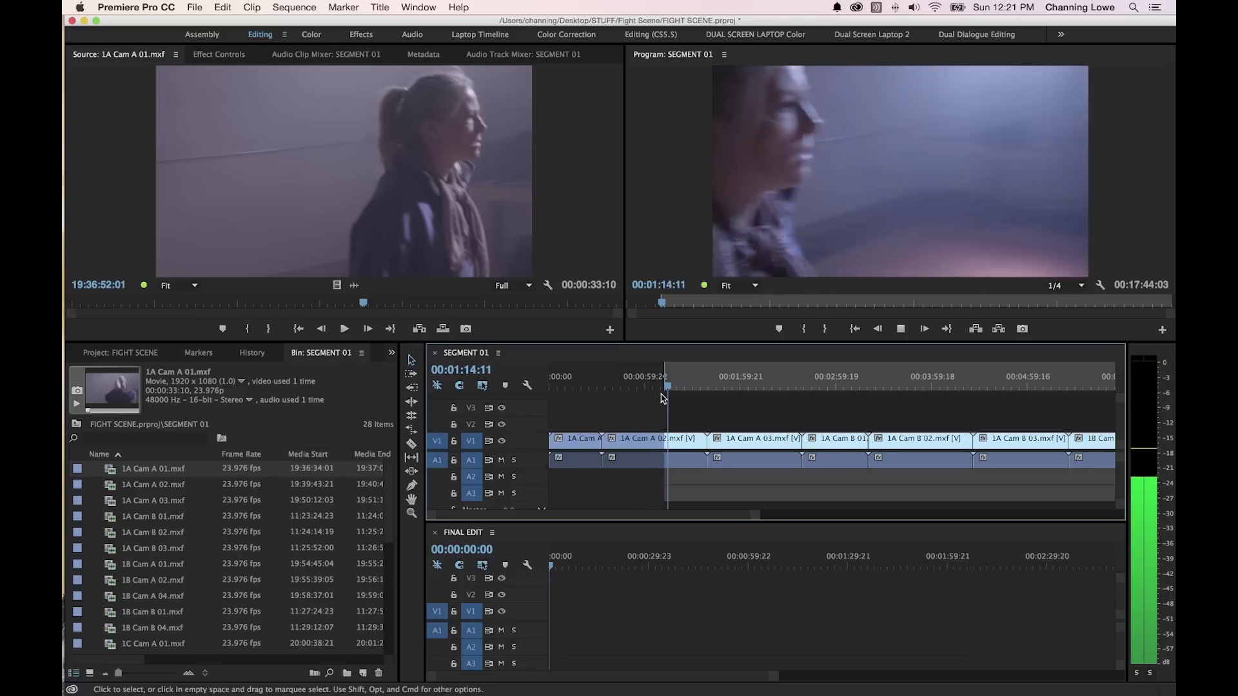
{"action": "key", "text": "space"}
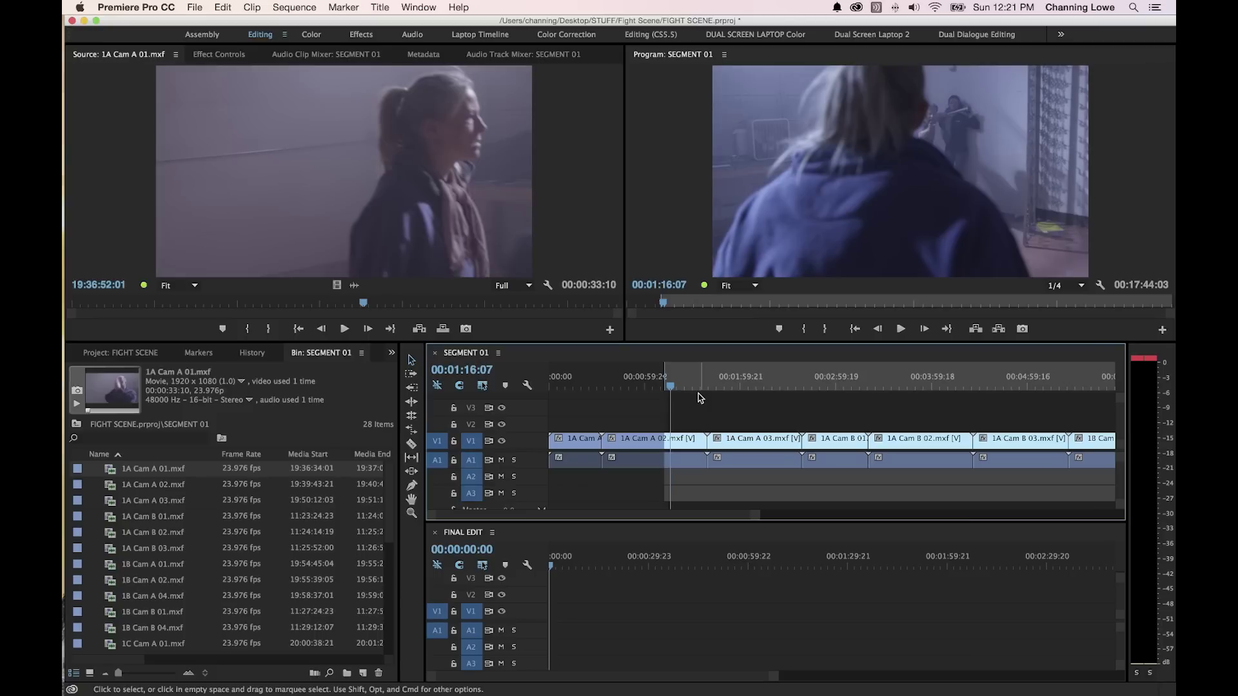
{"action": "key", "text": "o"}
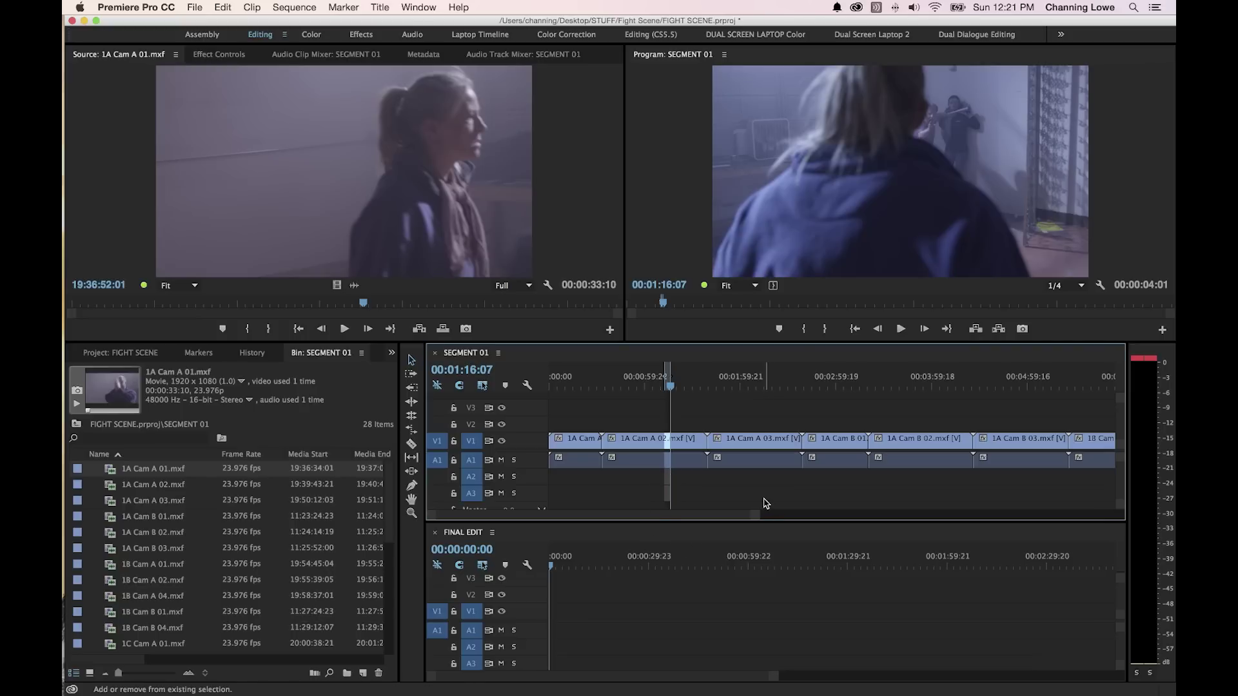
Place the marked 1A Cam A 02.mxf section at the start of the FINAL EDIT sequence on V1 and A1.
{"action": "key", "text": "shift+3"}
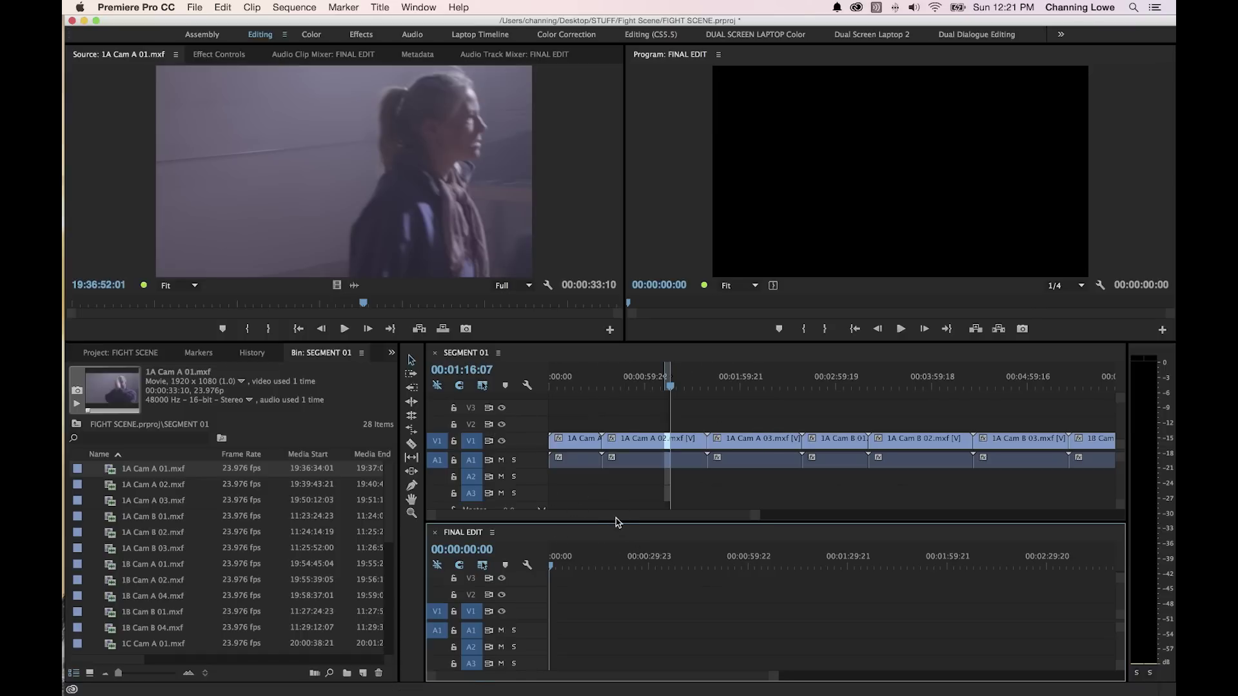
{"action": "key", "text": "period"}
{"action": "left_click_drag", "start_coordinate": [562, 567], "coordinate": [540, 568]}
{"action": "key", "text": "equal"}
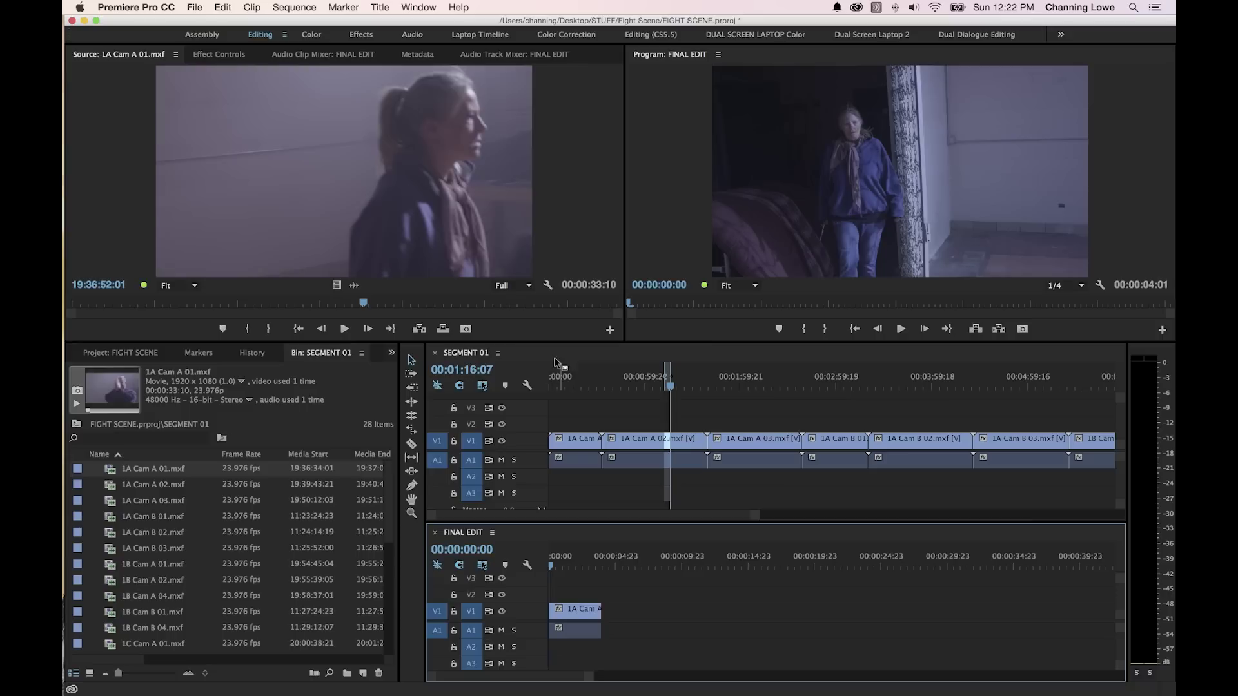
Skim the whole SEGMENT 01 sequence and play part of it to review the remaining footage.
{"action": "left_click_drag", "start_coordinate": [672, 387], "coordinate": [644, 387]}
{"action": "key", "text": "backslash"}
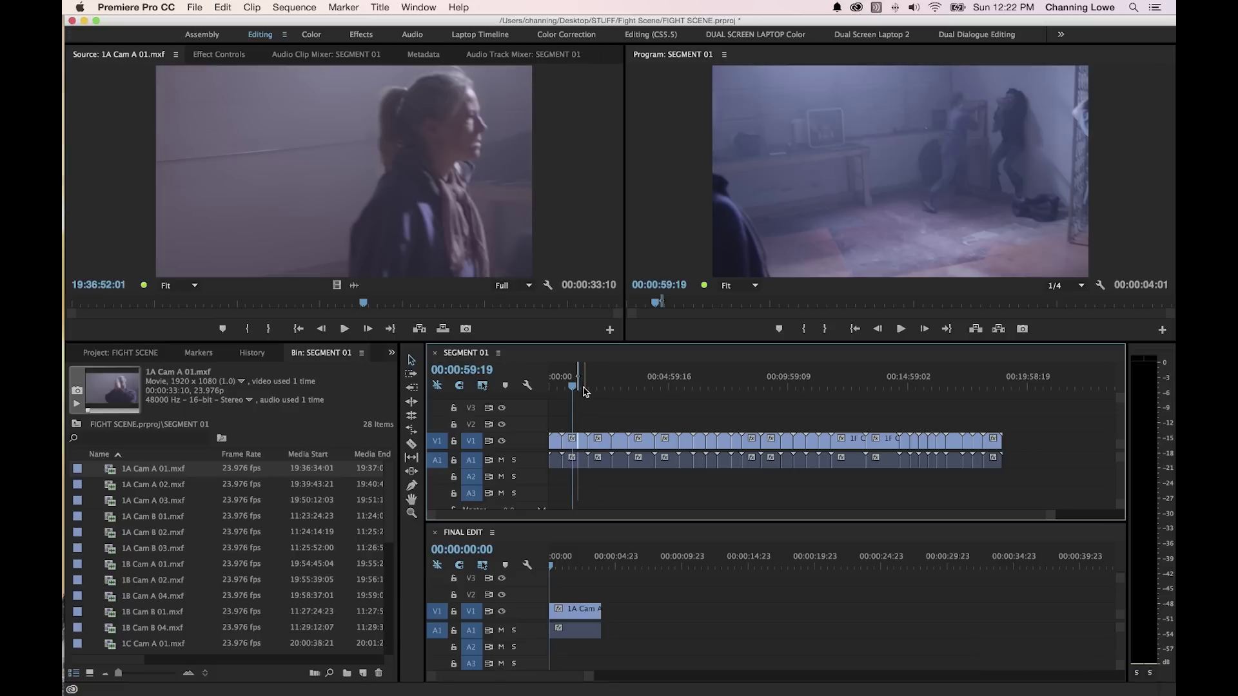
{"action": "left_click_drag", "start_coordinate": [584, 389], "coordinate": [781, 408]}
{"action": "key", "text": "space"}
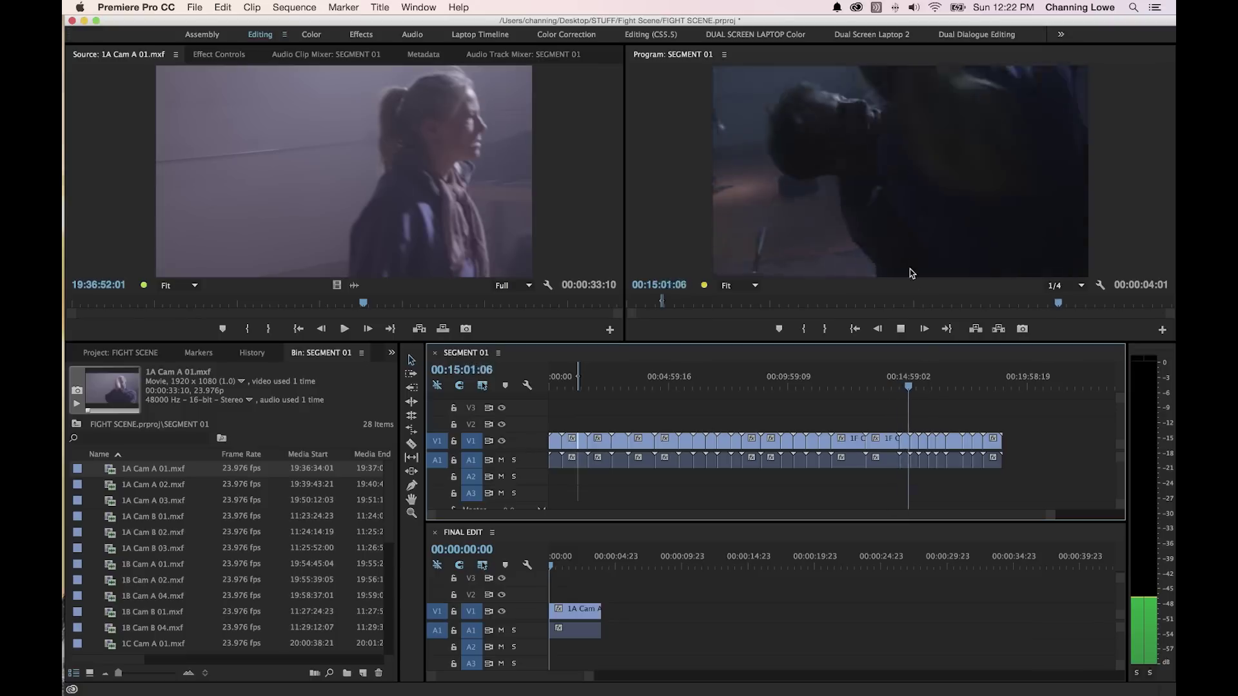
{"action": "left_click_drag", "start_coordinate": [942, 391], "coordinate": [840, 405]}
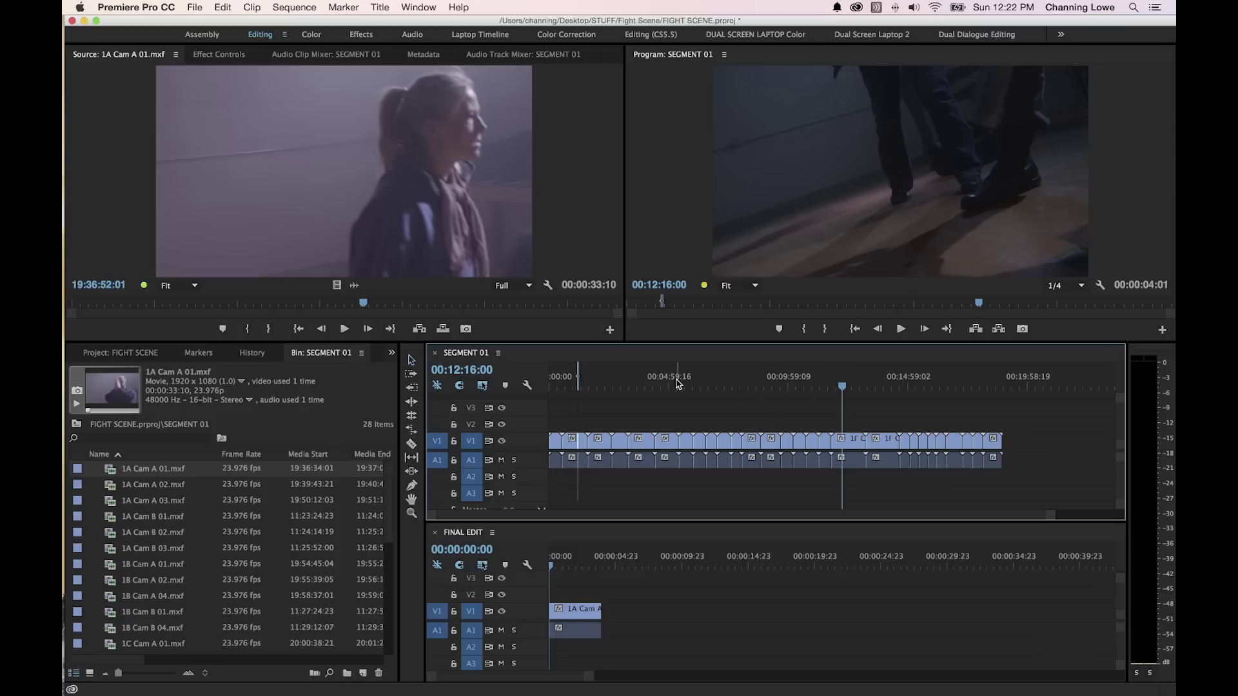
Clear the in and out points around the used 1A Cam A 02.mxf section in SEGMENT 01.
{"action": "left_click_drag", "start_coordinate": [594, 385], "coordinate": [581, 385]}
{"action": "key", "text": "equal"}
{"action": "key", "text": "equal"}
{"action": "key", "text": "equal"}
{"action": "key", "text": "equal"}
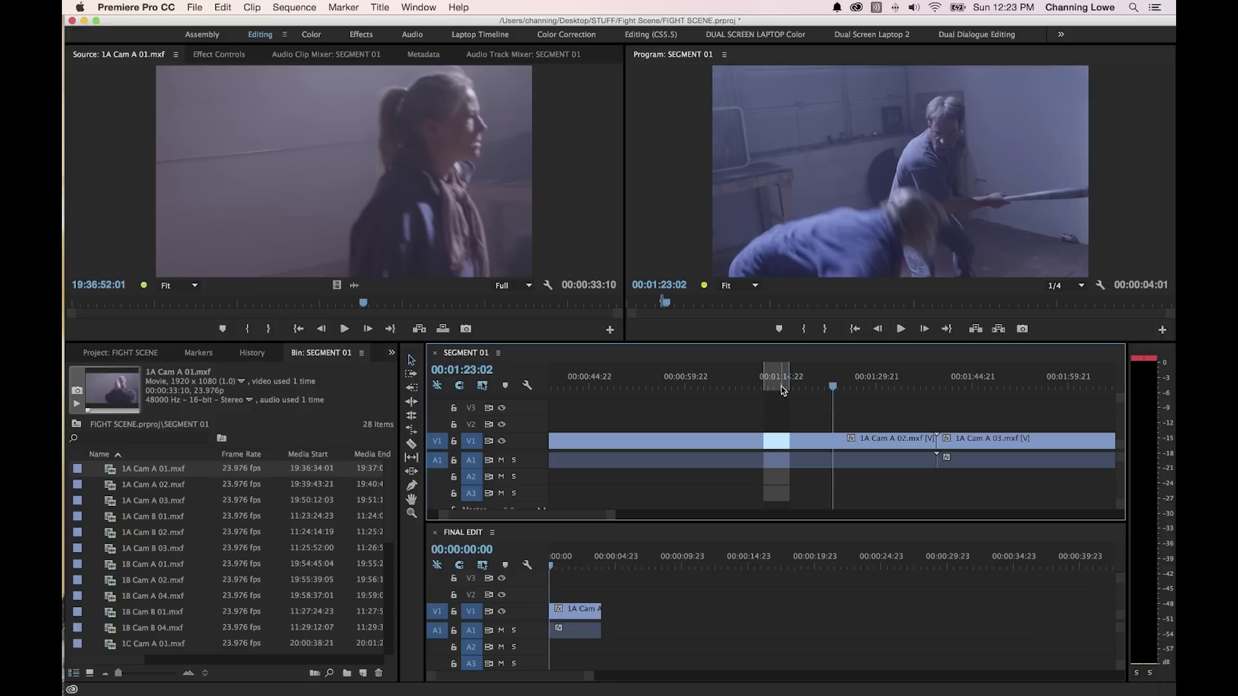
{"action": "key", "text": "alt+x"}
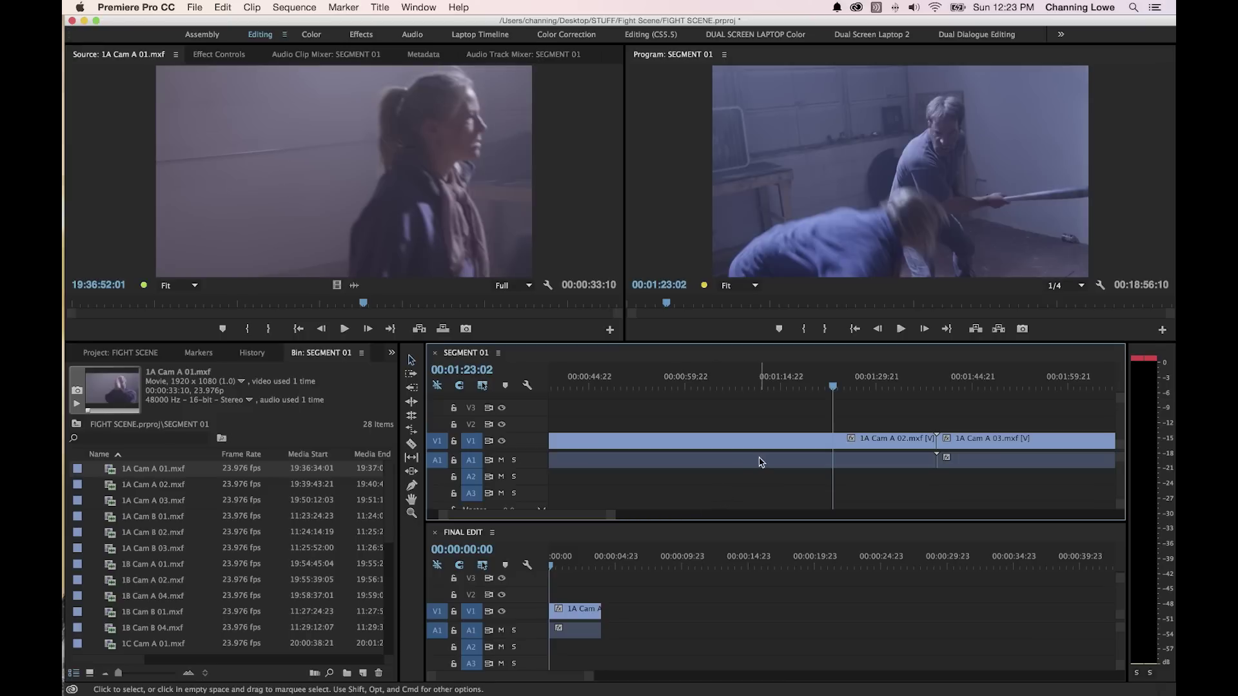
Fit both sequences in their timelines and skim SEGMENT 01 to the 1A Cam B 02.mxf shot at 00:03:36:00.
{"action": "left_click", "coordinate": [792, 386]}
{"action": "key", "text": "backslash"}
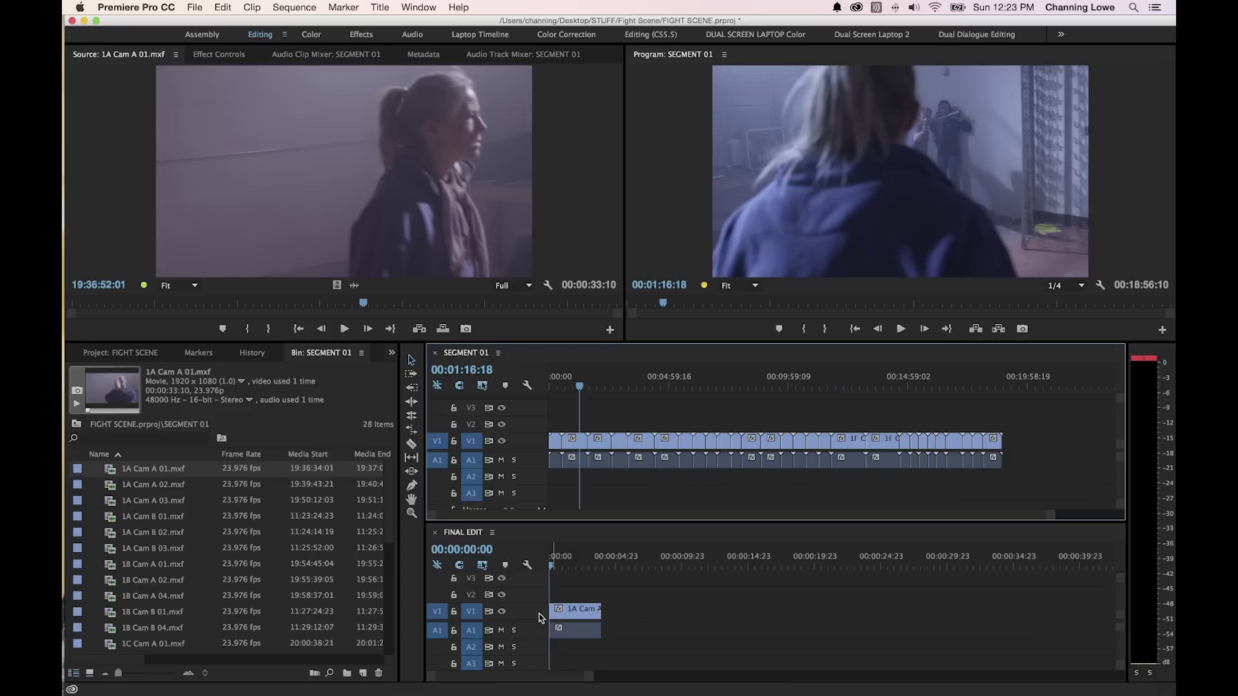
{"action": "left_click", "coordinate": [514, 572]}
{"action": "key", "text": "backslash"}
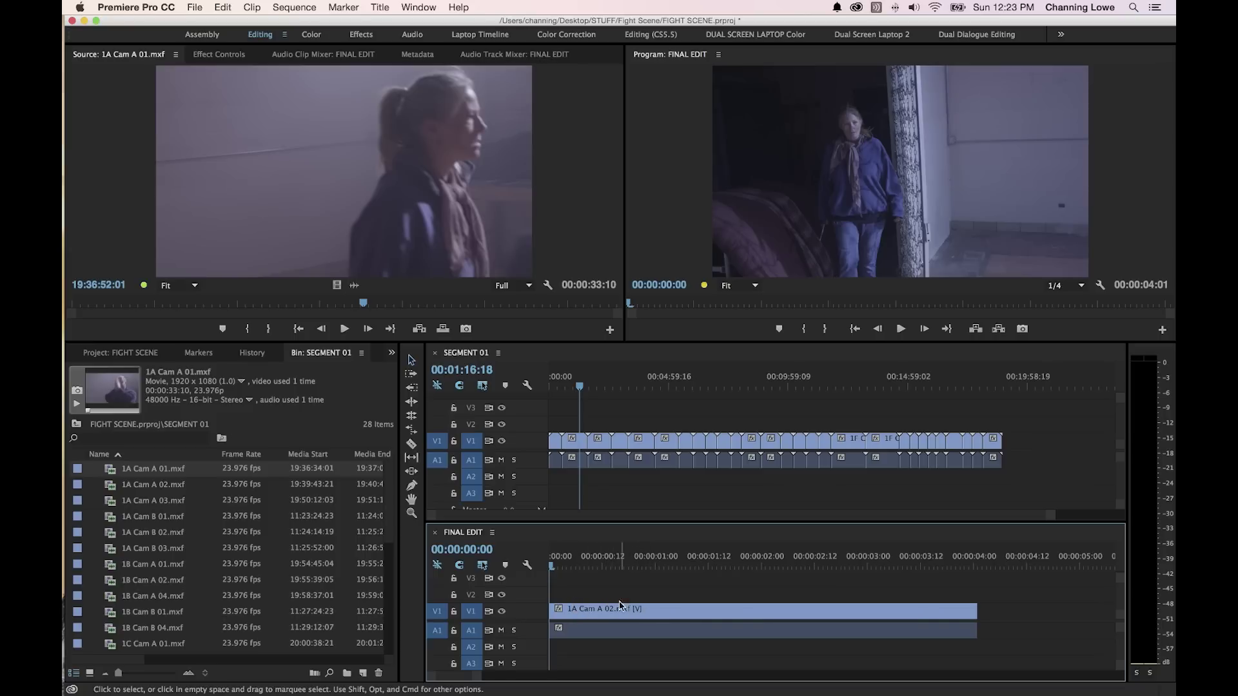
{"action": "left_click", "coordinate": [596, 385]}
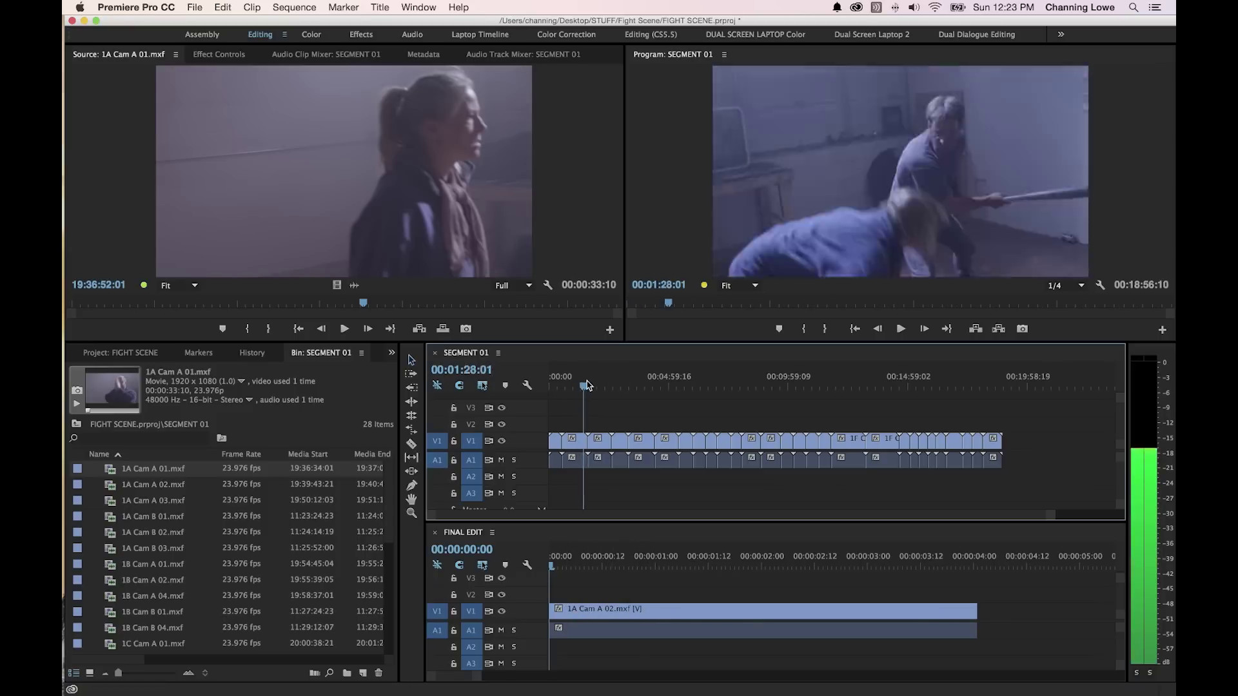
{"action": "left_click_drag", "start_coordinate": [597, 385], "coordinate": [637, 395]}
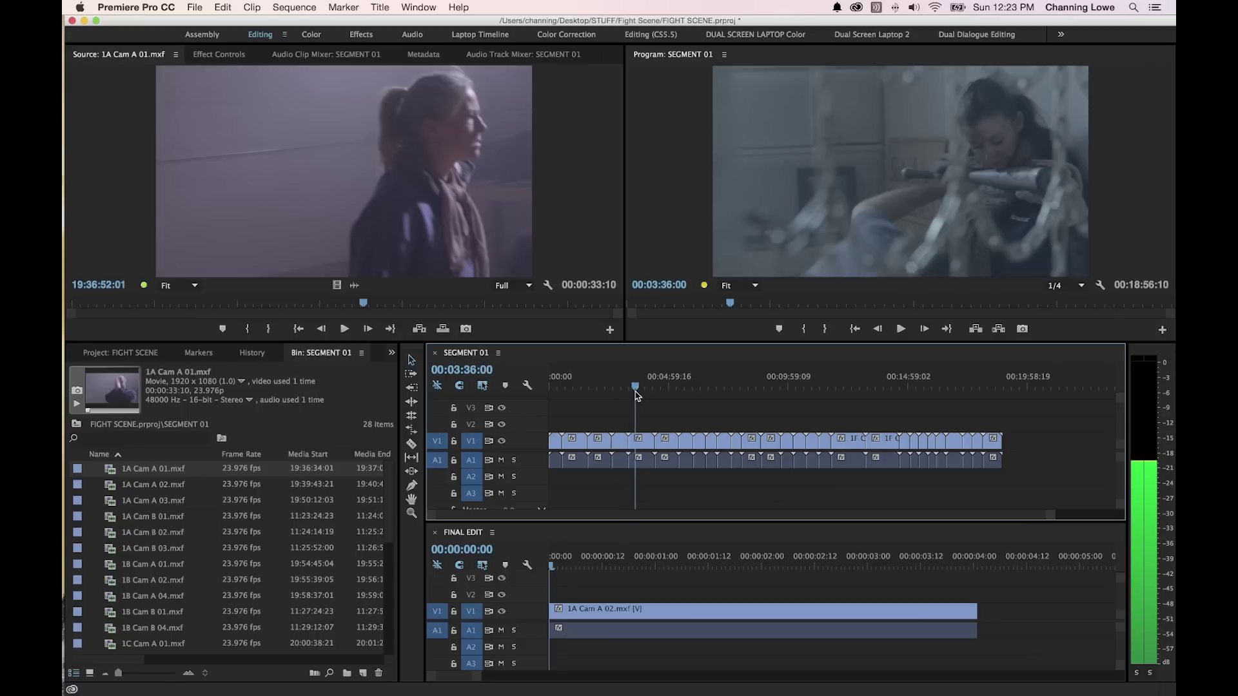
Mark 1A Cam B 02.mxf in SEGMENT 01 from 00:03:36:19 to 00:03:44:17 and untarget audio track A1.
{"action": "key", "text": "="}
{"action": "key", "text": "="}
{"action": "key", "text": "="}
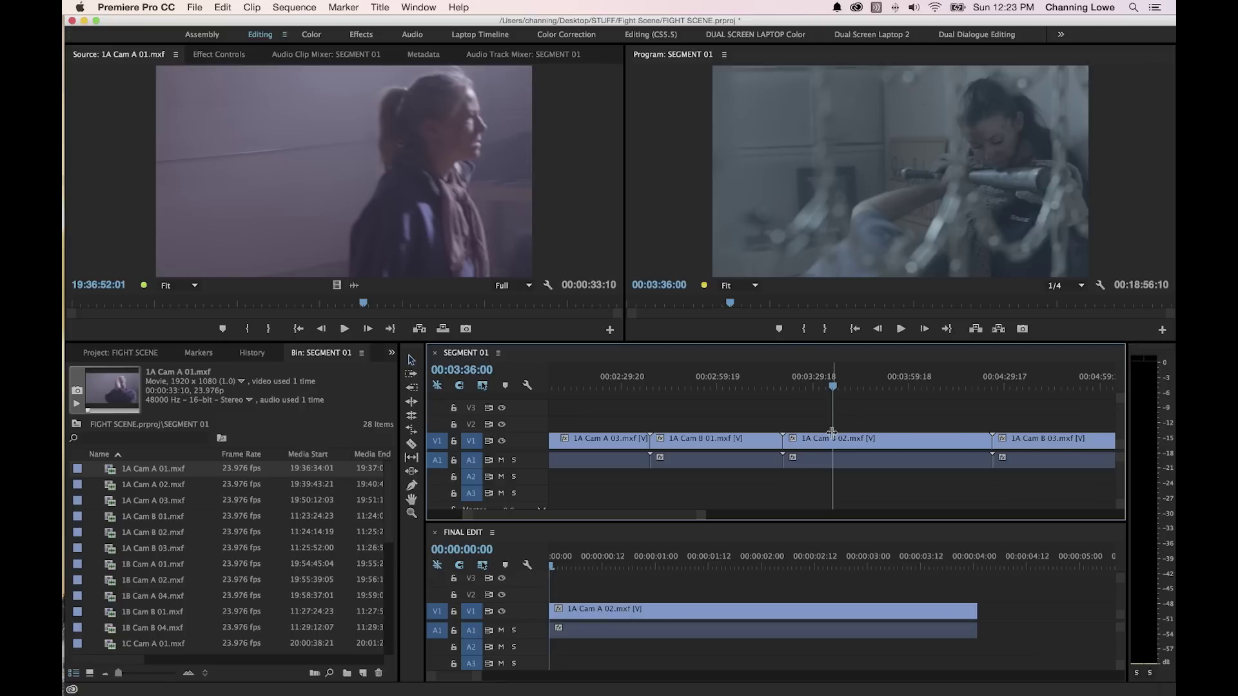
{"action": "key", "text": "space"}
{"action": "key", "text": "space"}
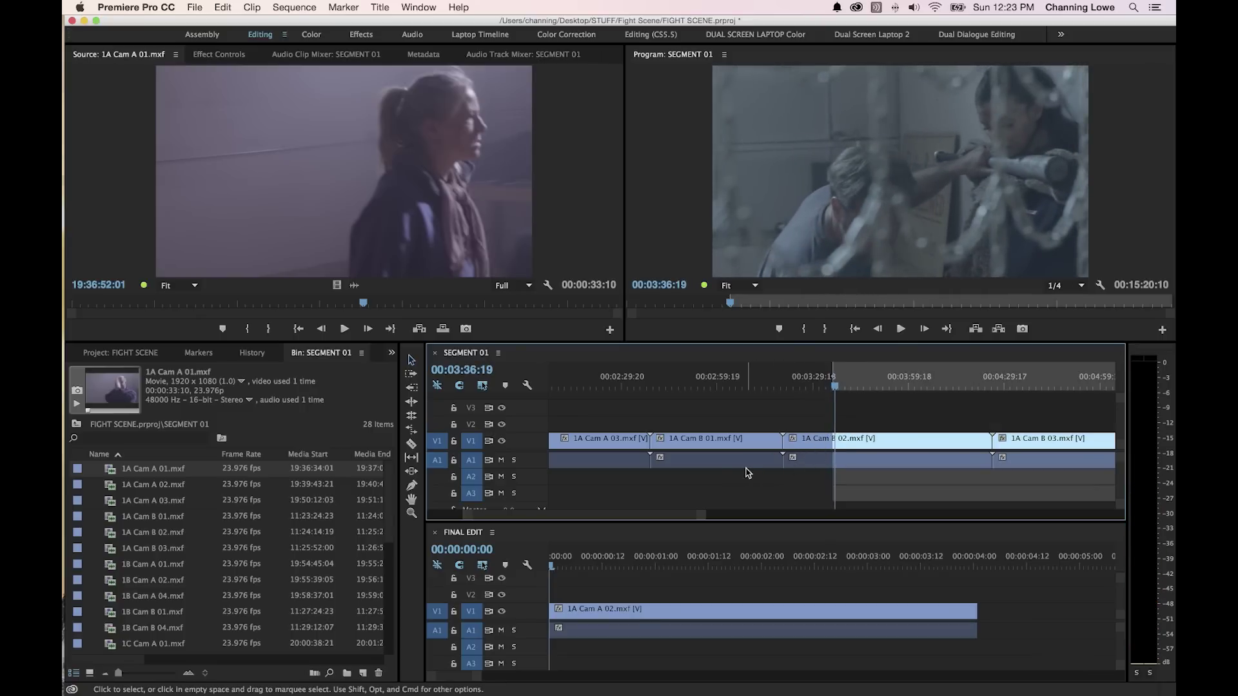
{"action": "key", "text": "alt+i"}
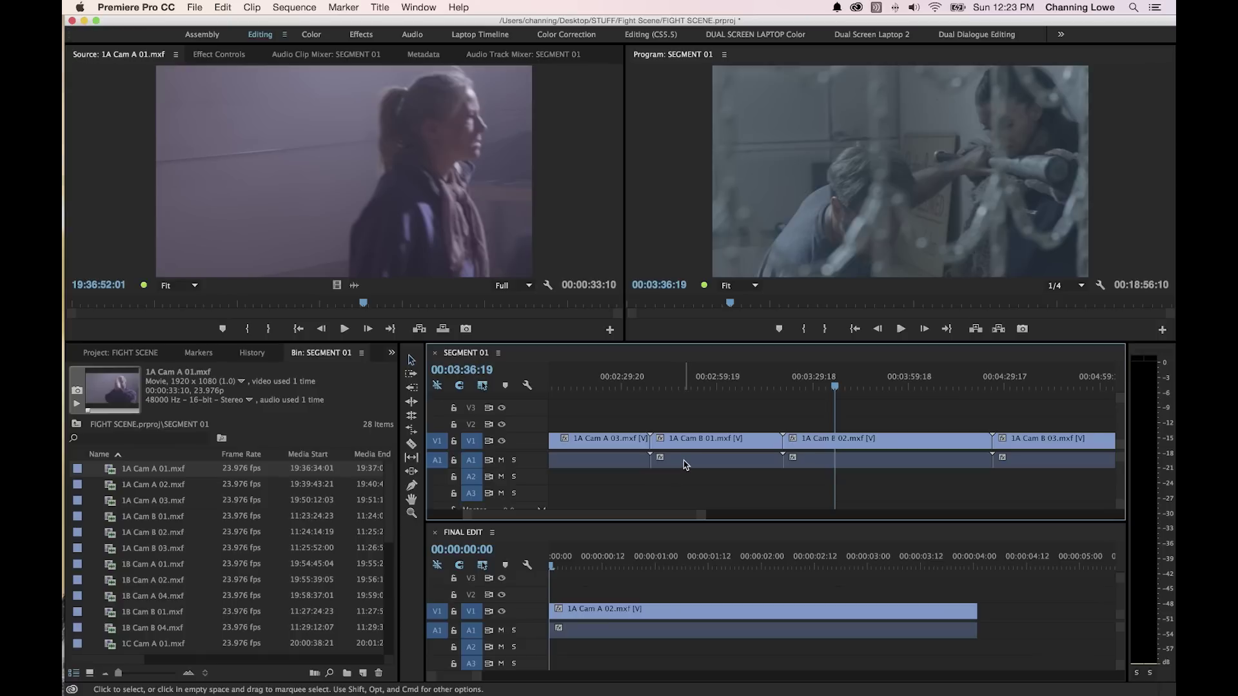
{"action": "key", "text": "i"}
{"action": "key", "text": "space"}
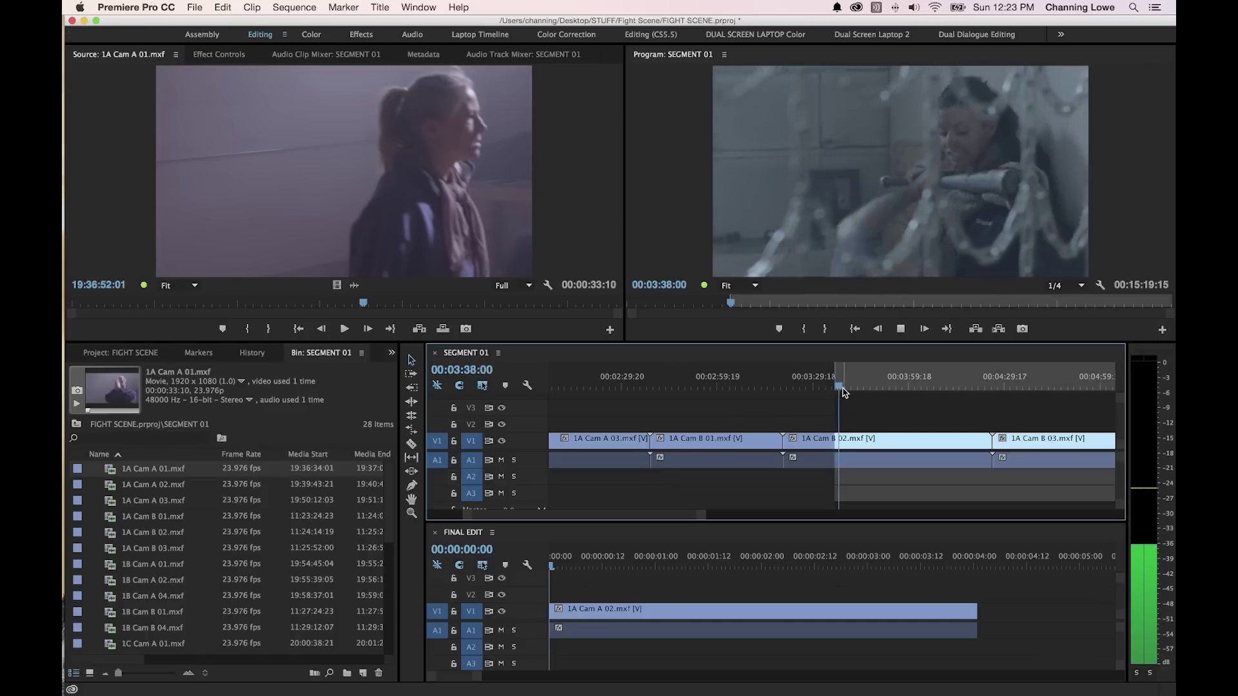
{"action": "key", "text": "space"}
{"action": "key", "text": "o"}
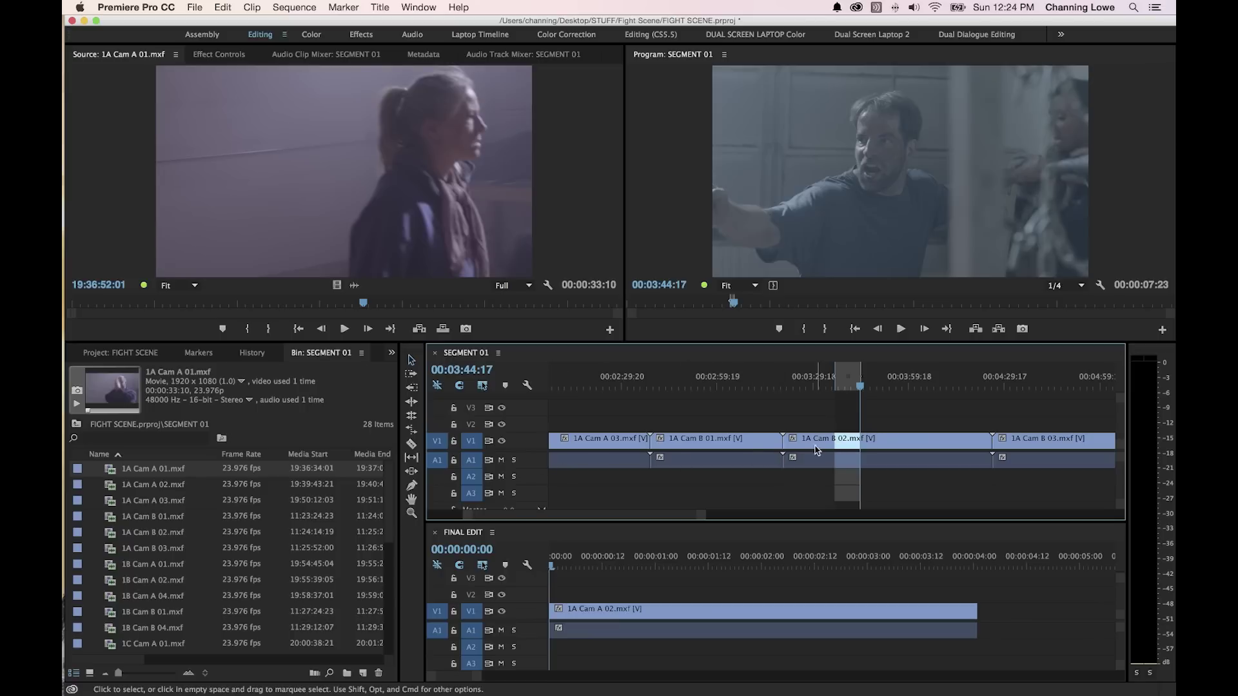
{"action": "left_click", "coordinate": [470, 461]}
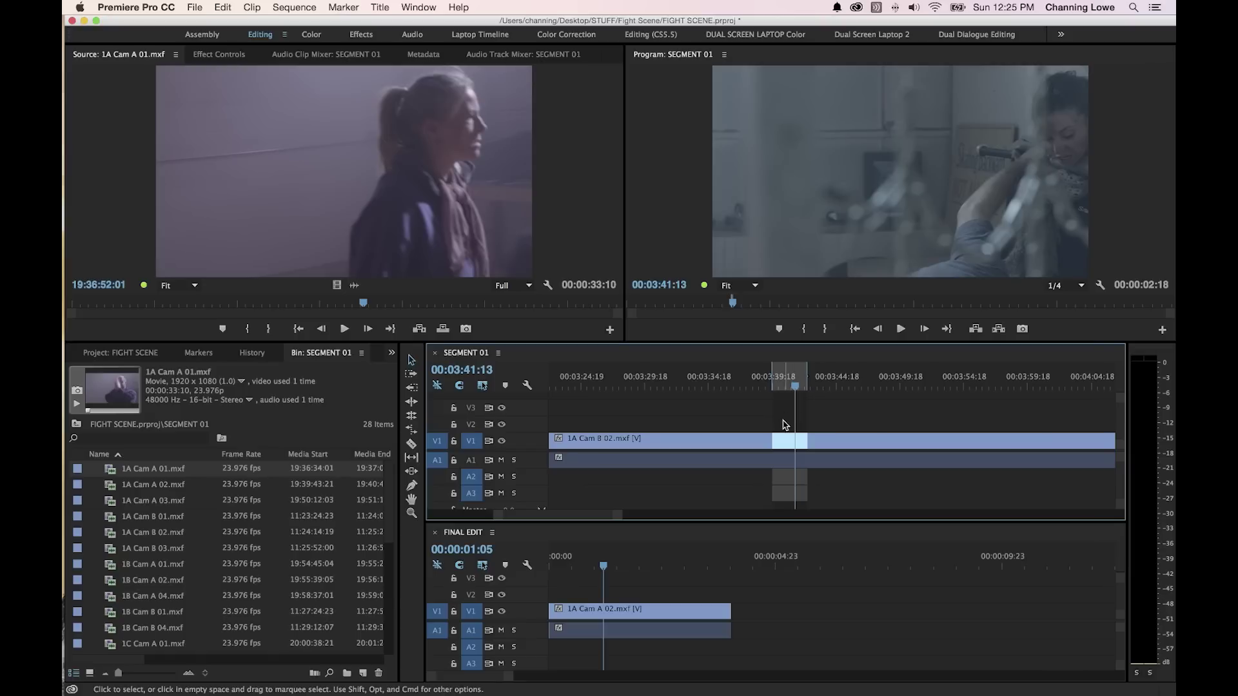
Target V2 instead of V1 in FINAL EDIT and paste the copied 1A Cam B 02.mxf video at 00:00:01:13.
{"action": "left_click", "coordinate": [587, 580]}
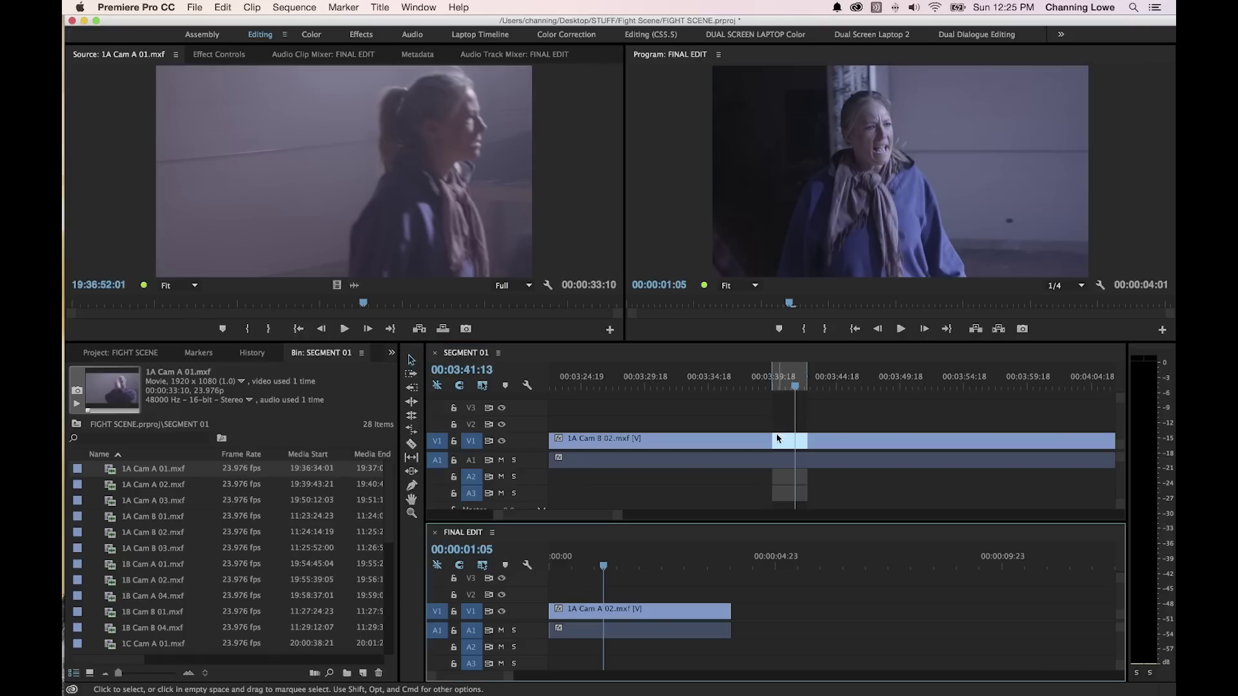
{"action": "mouse_move", "coordinate": [611, 559]}
{"action": "left_mouse_down"}
{"action": "mouse_move", "coordinate": [567, 559]}
{"action": "mouse_move", "coordinate": [618, 558]}
{"action": "left_mouse_up"}
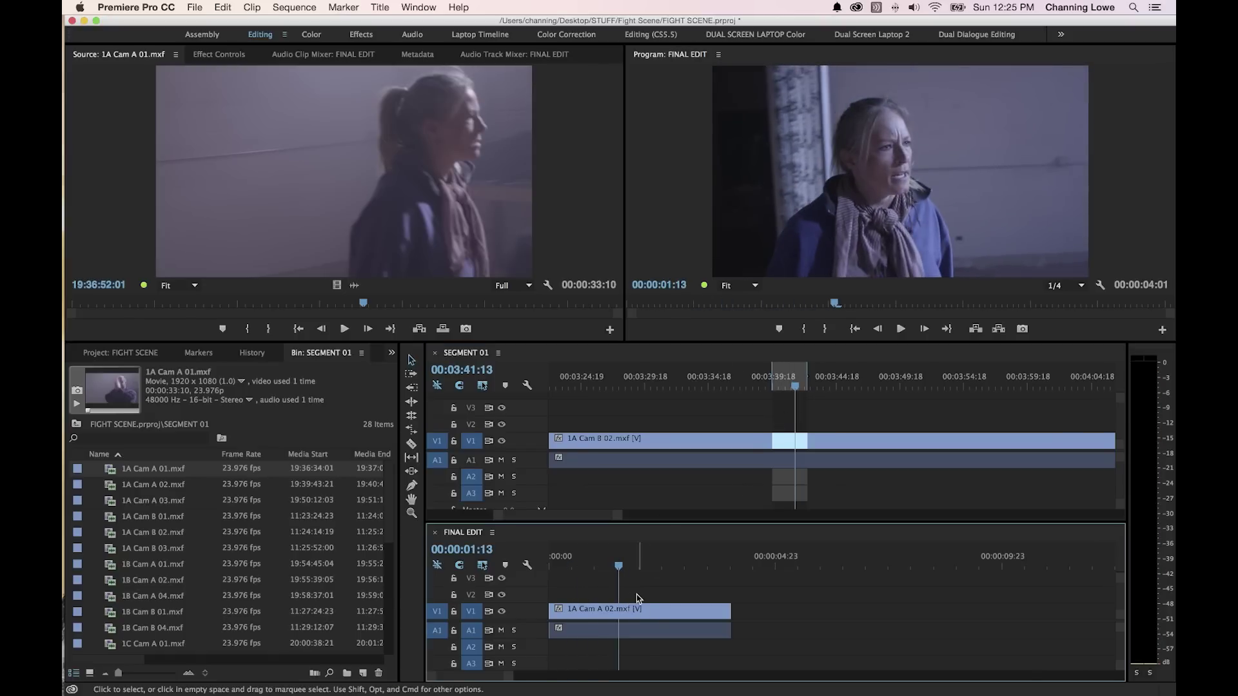
{"action": "left_click", "coordinate": [472, 614]}
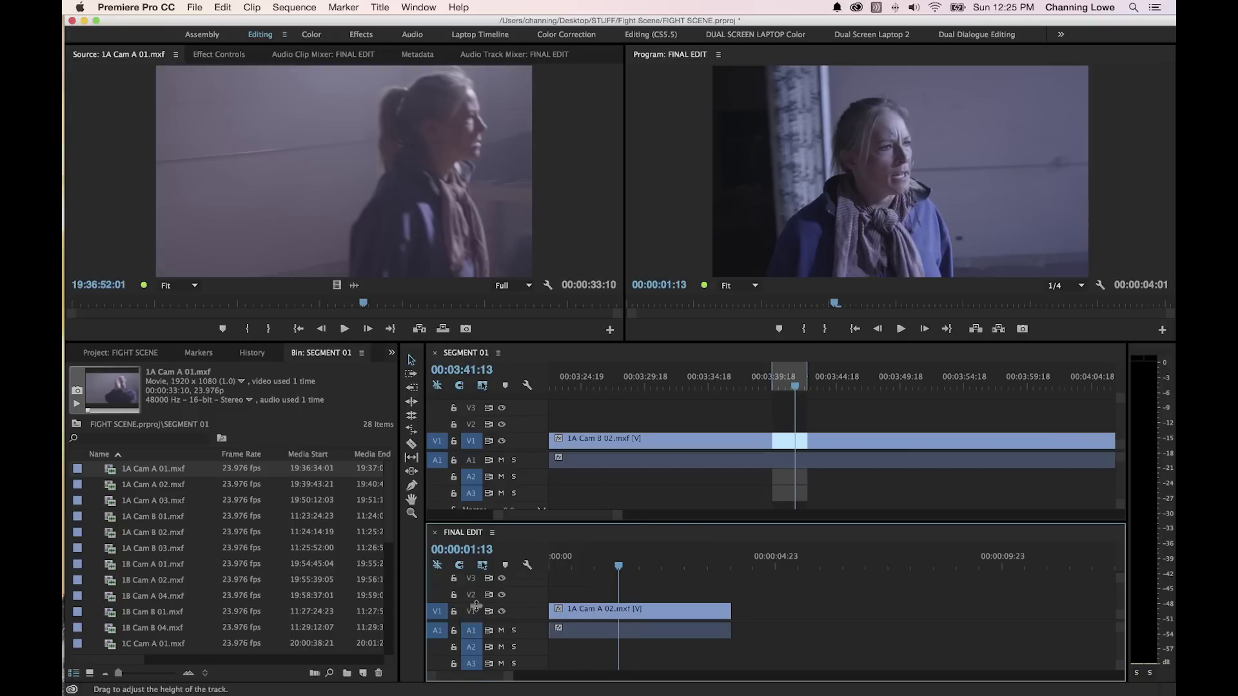
{"action": "left_click", "coordinate": [472, 595]}
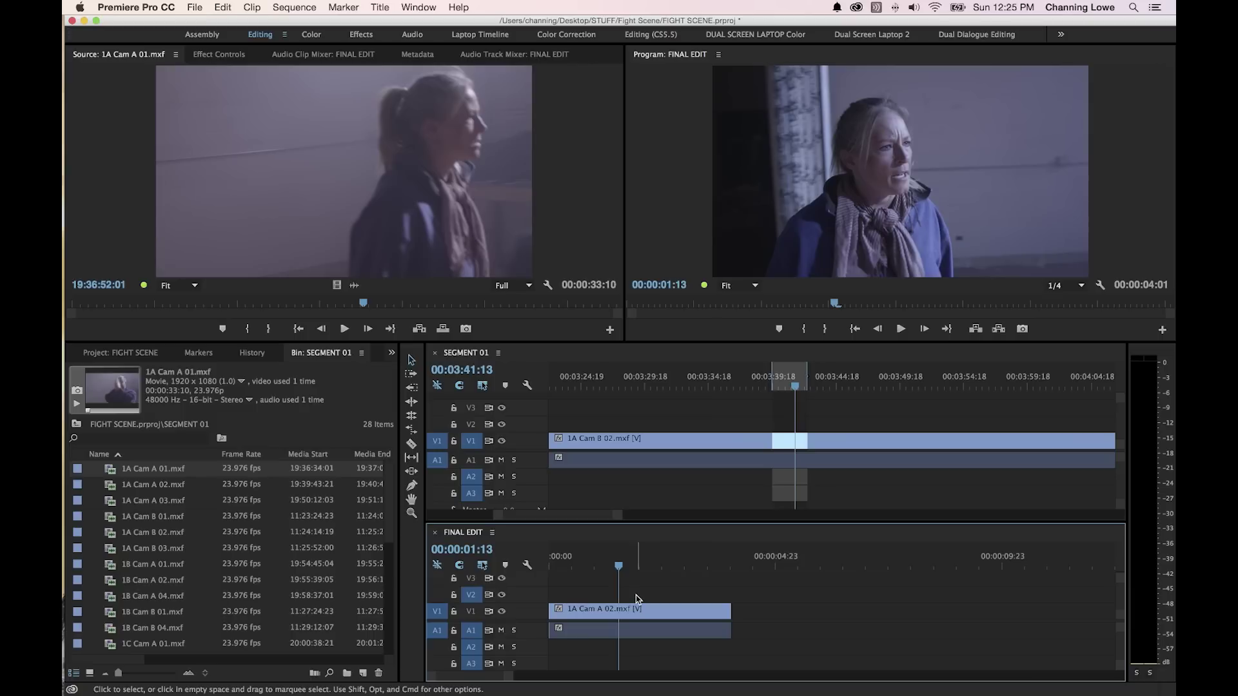
{"action": "key", "text": "super+v"}
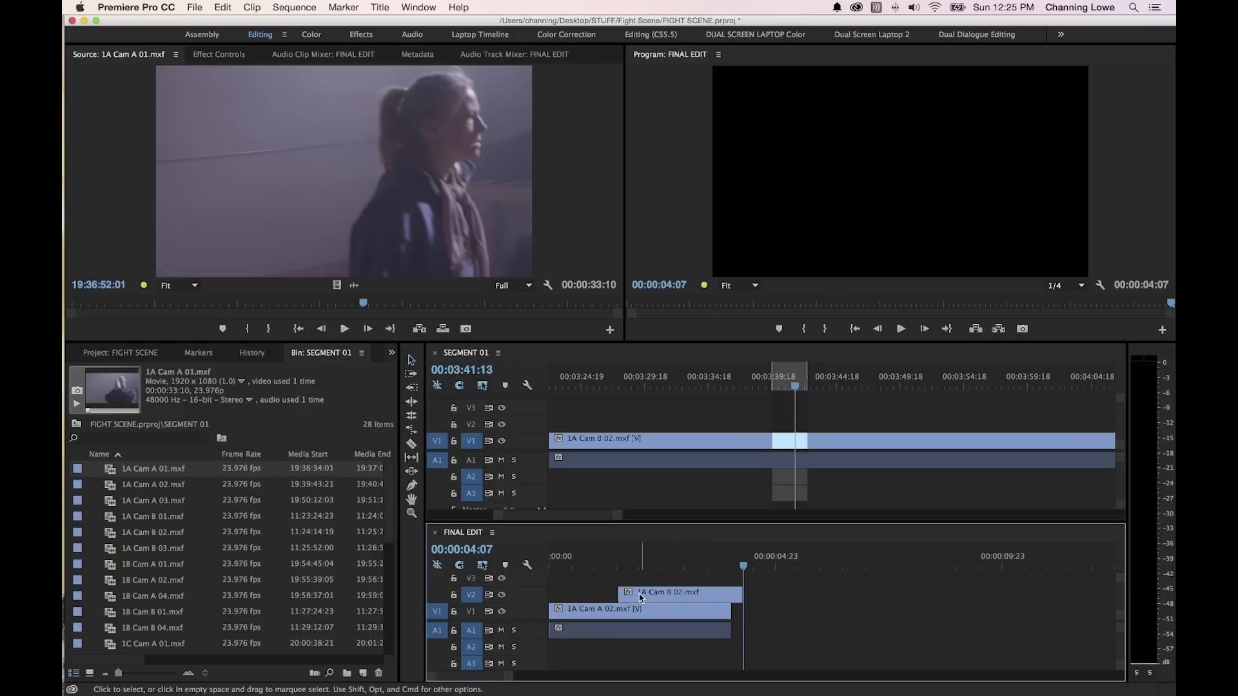
Trim the end of the V2 clip to about half its length and play FINAL EDIT from 00:00:01:03 to check the cutaway.
{"action": "left_click_drag", "start_coordinate": [733, 595], "coordinate": [680, 594]}
{"action": "left_click", "coordinate": [598, 570]}
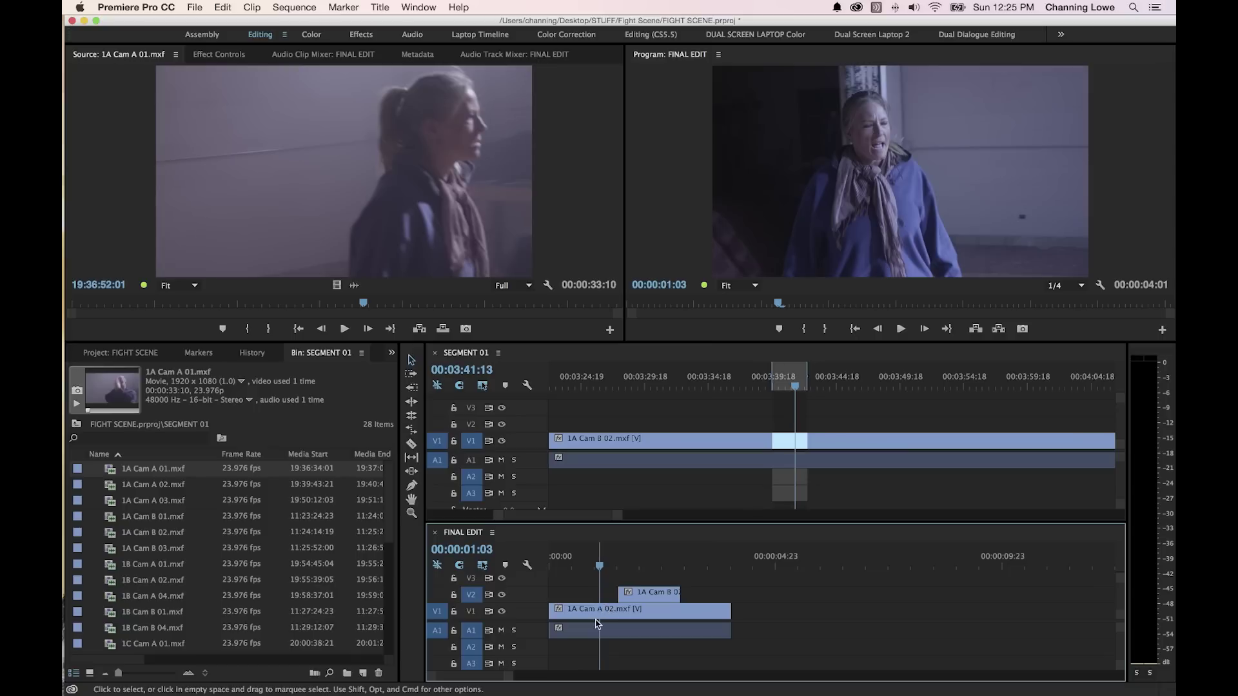
{"action": "key", "text": "space"}
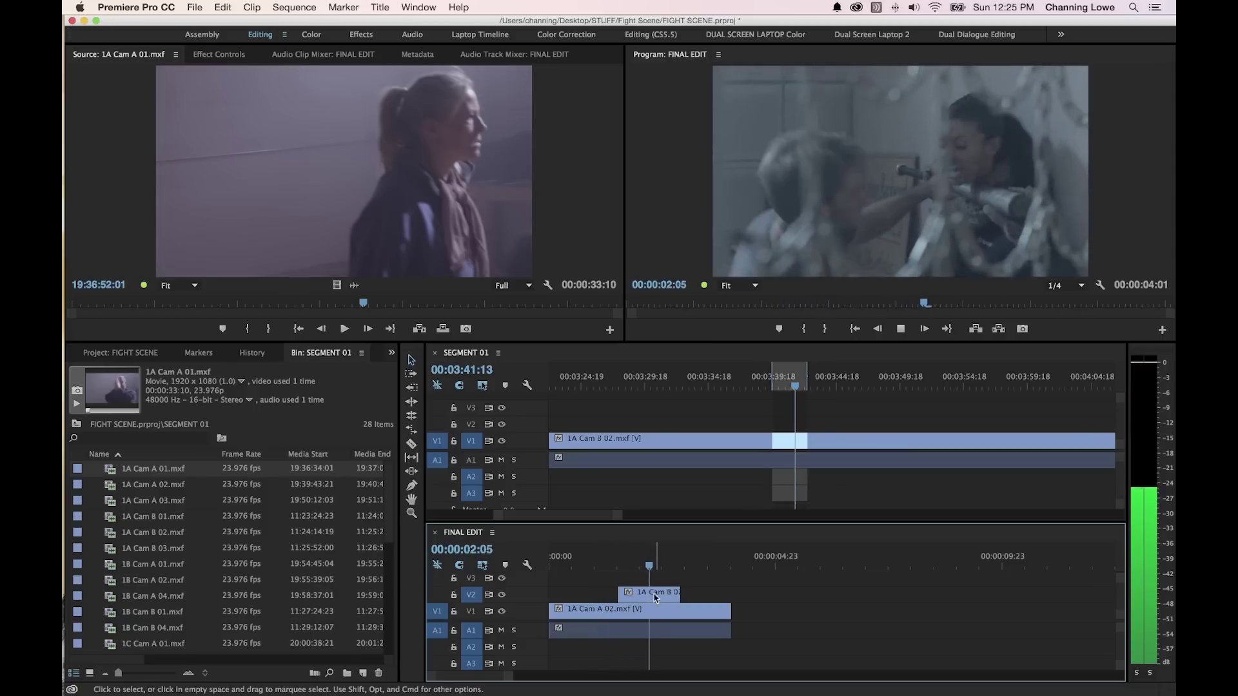
{"action": "key", "text": "space"}
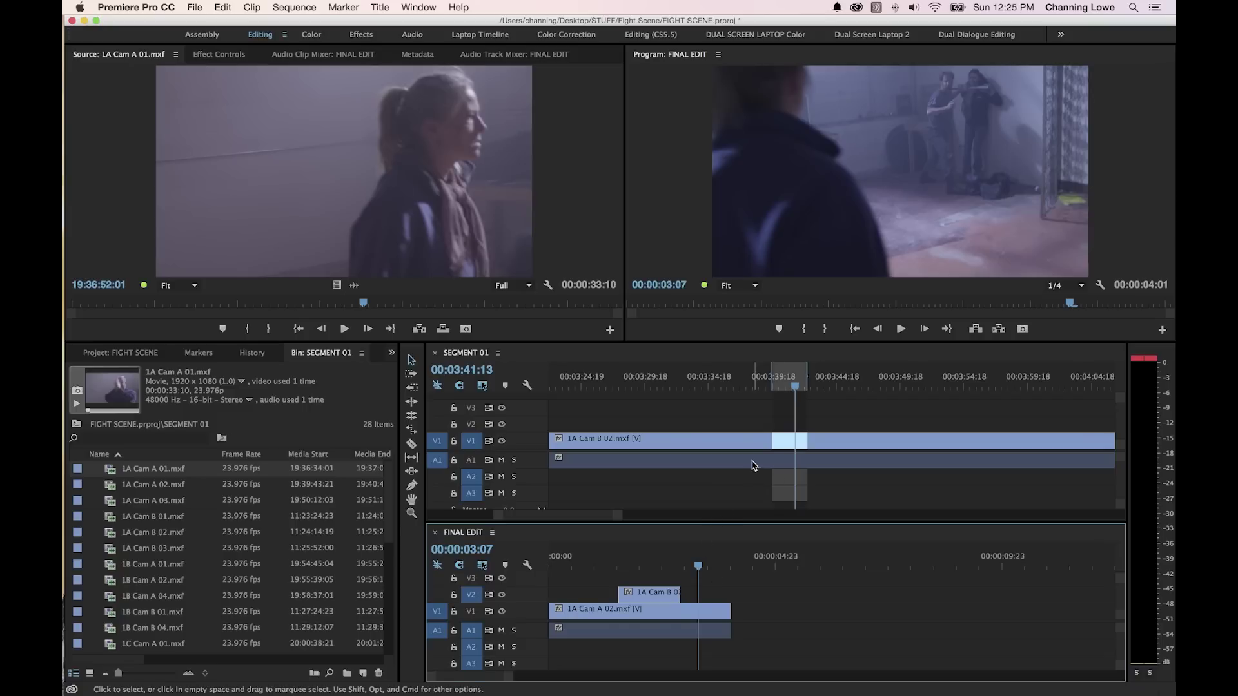
{"action": "left_click", "coordinate": [770, 456]}
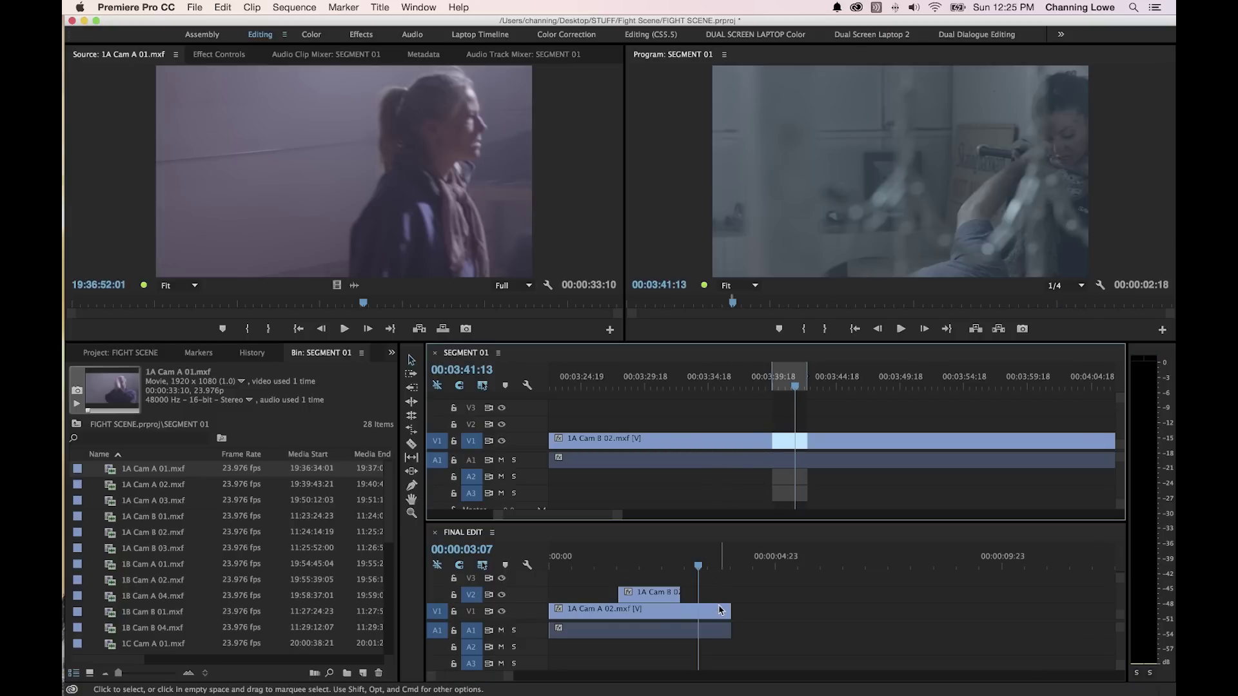
Delete all clips from FINAL EDIT and clear the in and out points in SEGMENT 01.
{"action": "left_click_drag", "start_coordinate": [758, 630], "coordinate": [584, 589]}
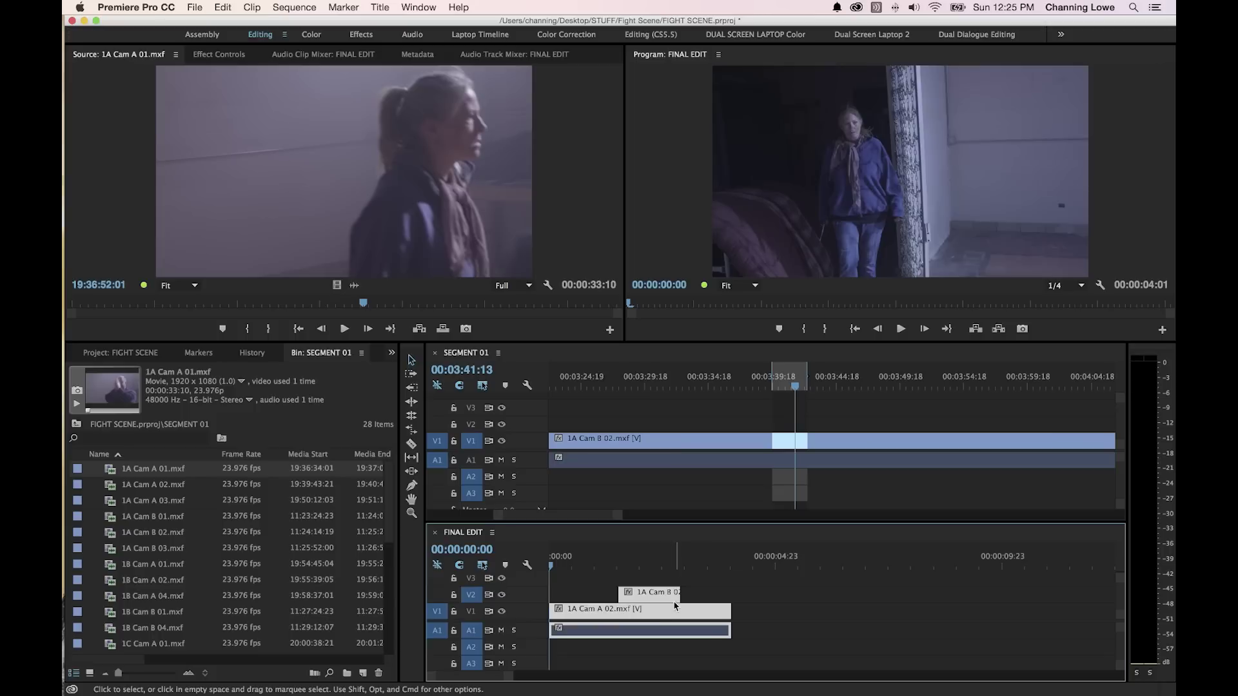
{"action": "key", "text": "Delete"}
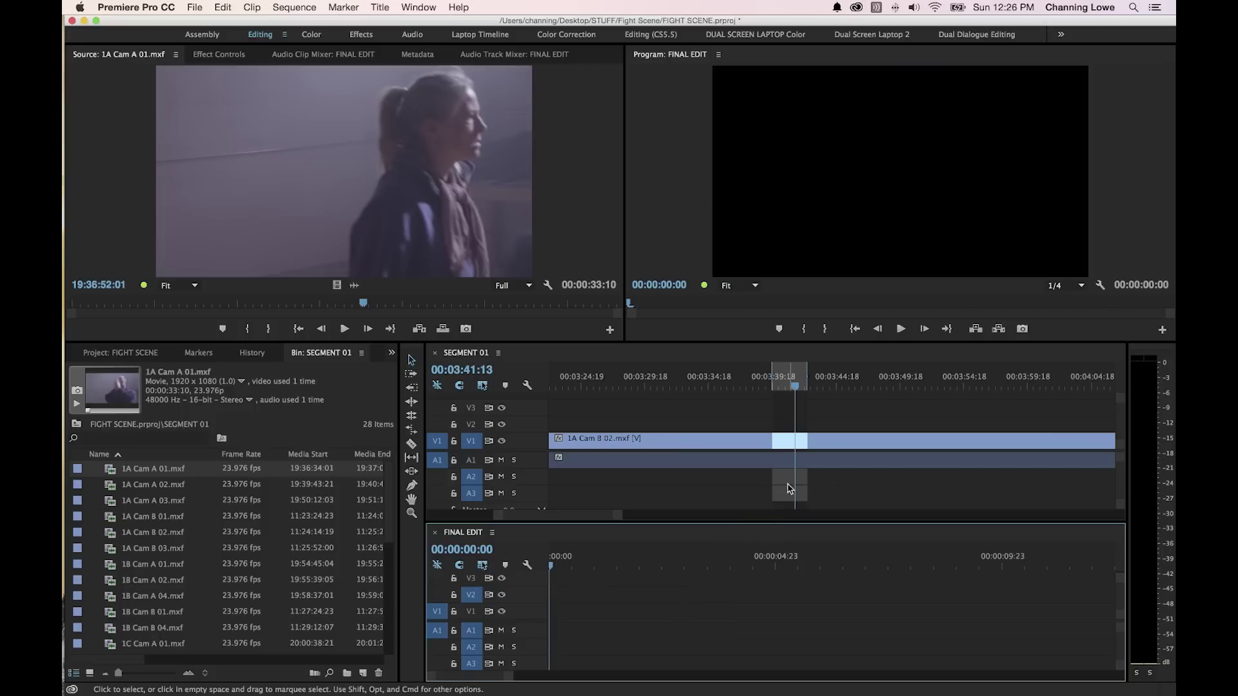
{"action": "left_click", "coordinate": [789, 422]}
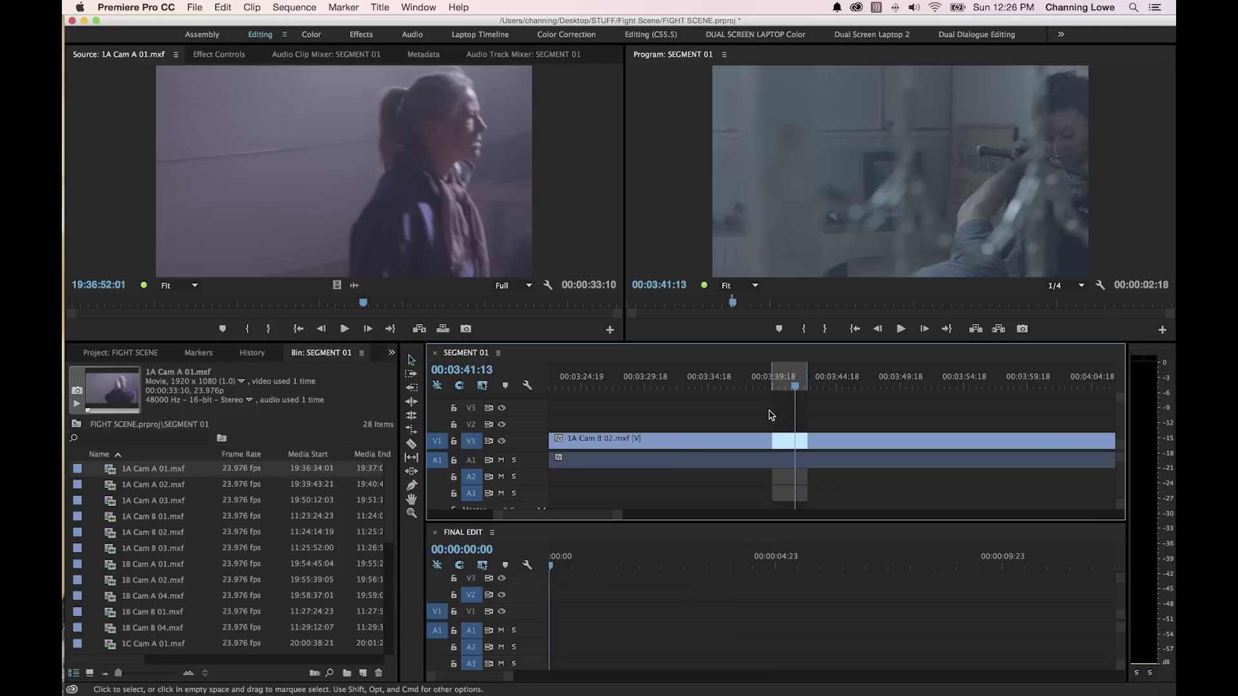
{"action": "key", "text": "alt+x"}
{"action": "key", "text": "backslash"}
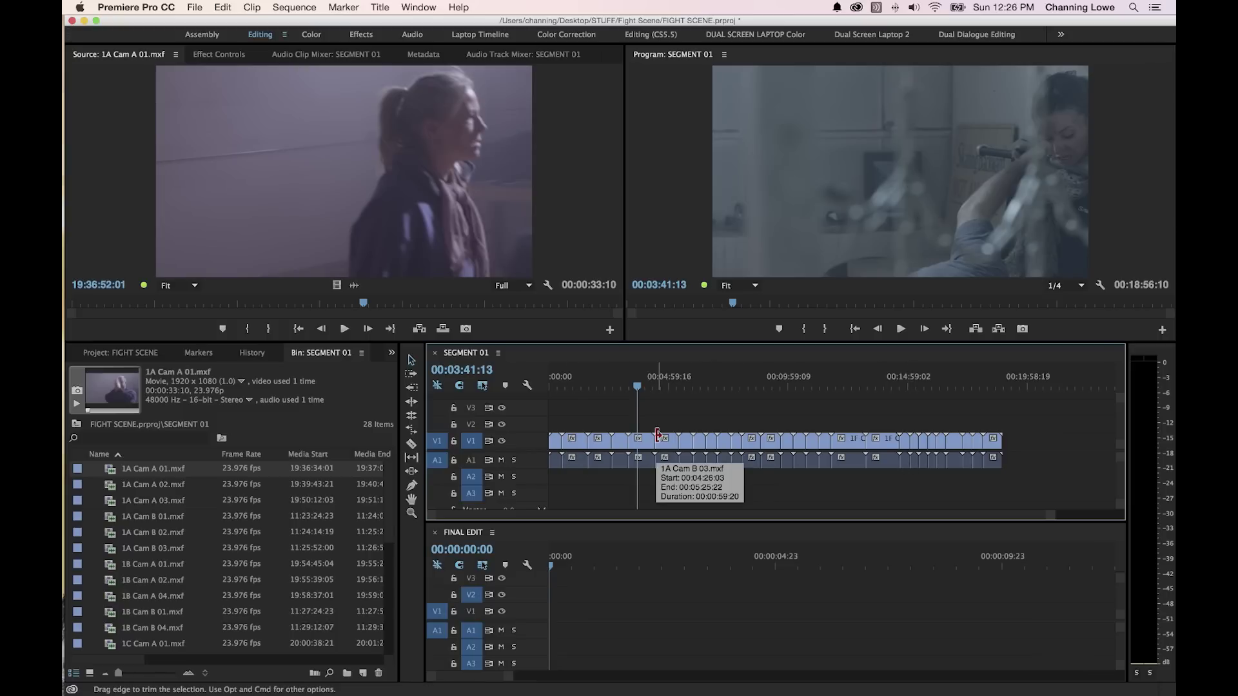
{"action": "key", "text": "equal"}
{"action": "key", "text": "equal"}
{"action": "key", "text": "minus"}
{"action": "key", "text": "minus"}
{"action": "key", "text": "minus"}
{"action": "key", "text": "minus"}
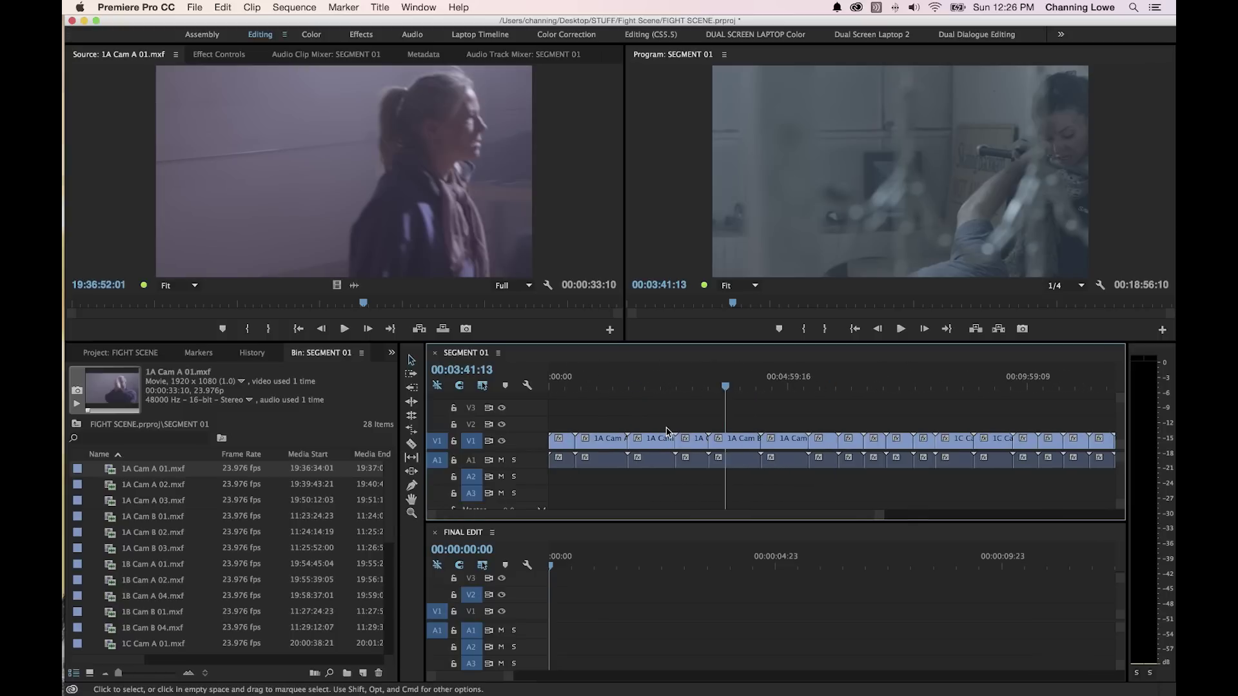
{"action": "key", "text": "equal"}
{"action": "key", "text": "equal"}
{"action": "key", "text": "equal"}
{"action": "key", "text": "equal"}
{"action": "key", "text": "minus"}
{"action": "key", "text": "minus"}
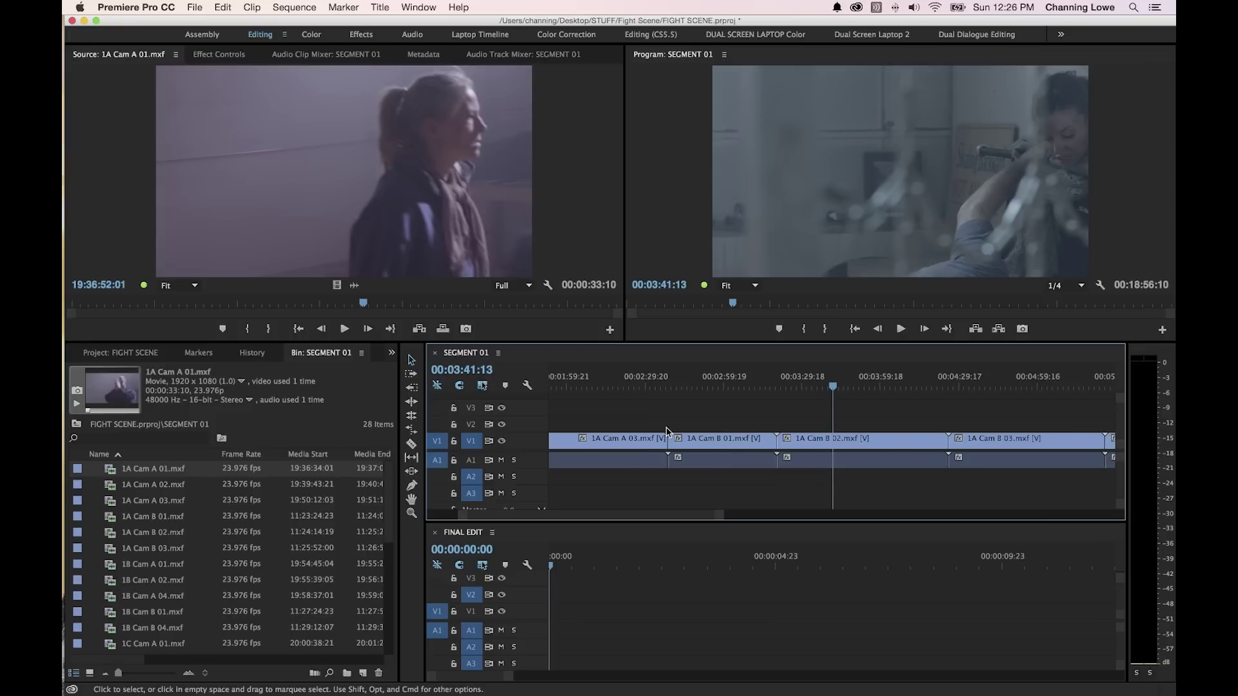
{"action": "key", "text": "equal"}
{"action": "key", "text": "equal"}
{"action": "key", "text": "minus"}
{"action": "key", "text": "minus"}
{"action": "key", "text": "minus"}
{"action": "key", "text": "minus"}
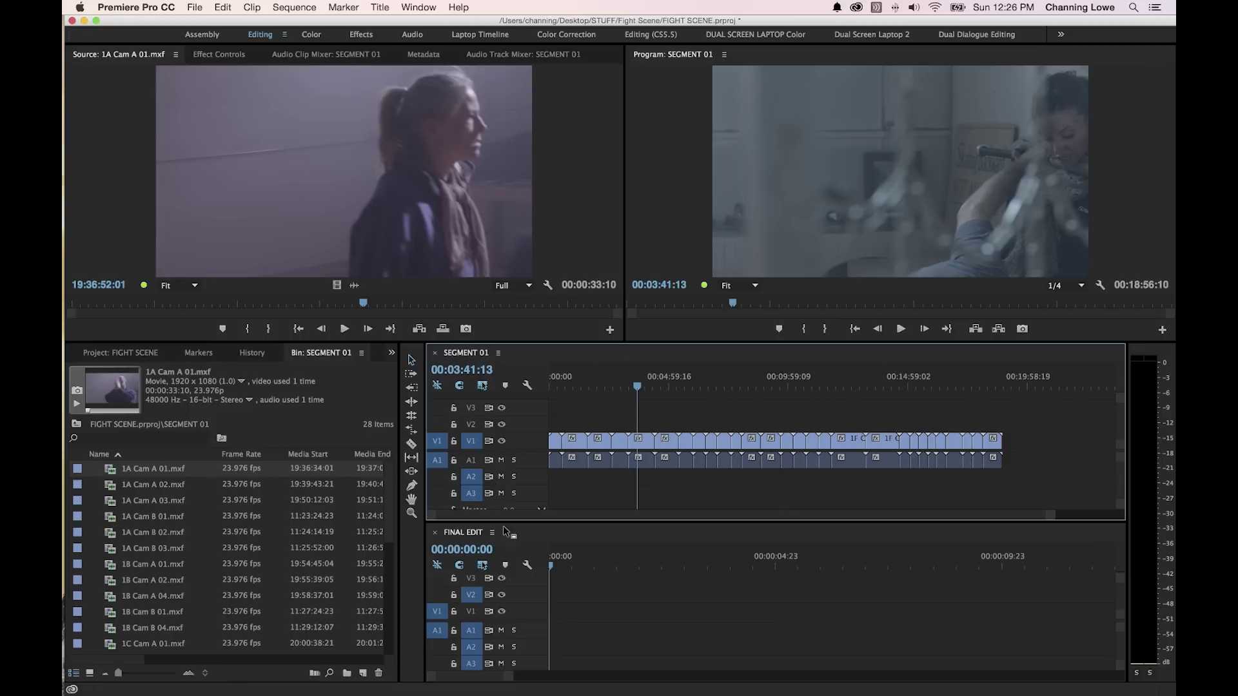
Retarget video track V1 in FINAL EDIT and audio track A1 in SEGMENT 01.
{"action": "left_click", "coordinate": [476, 618]}
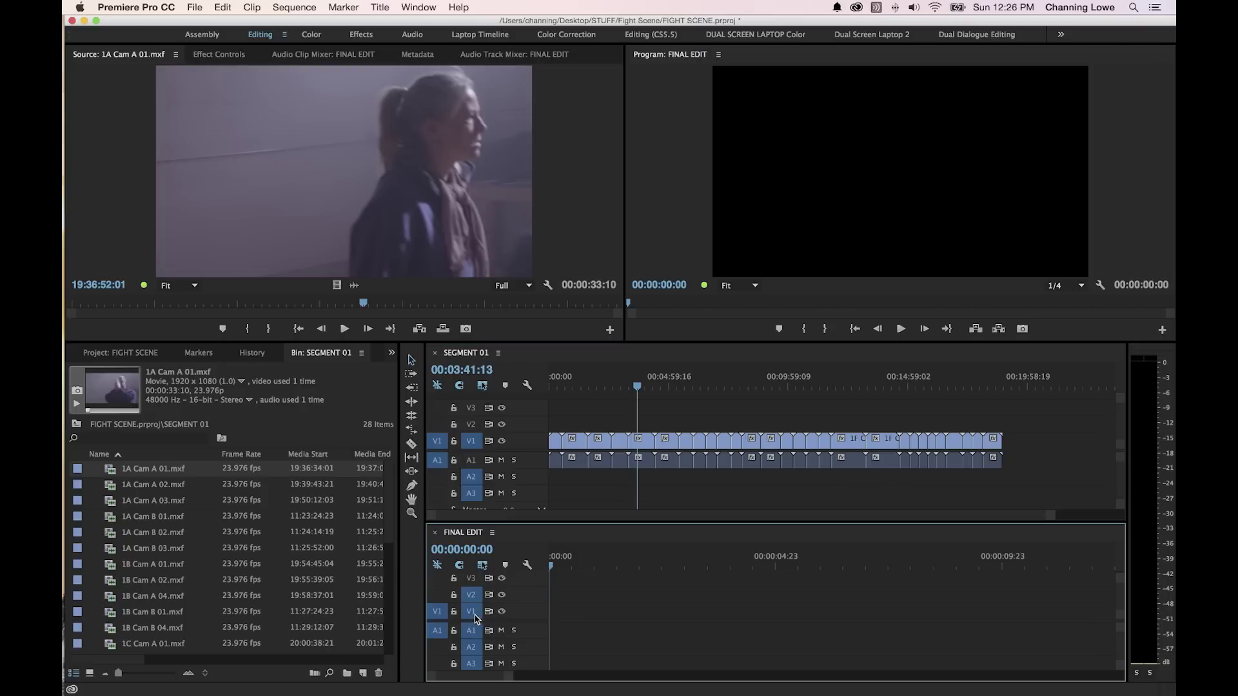
{"action": "left_click", "coordinate": [477, 461]}
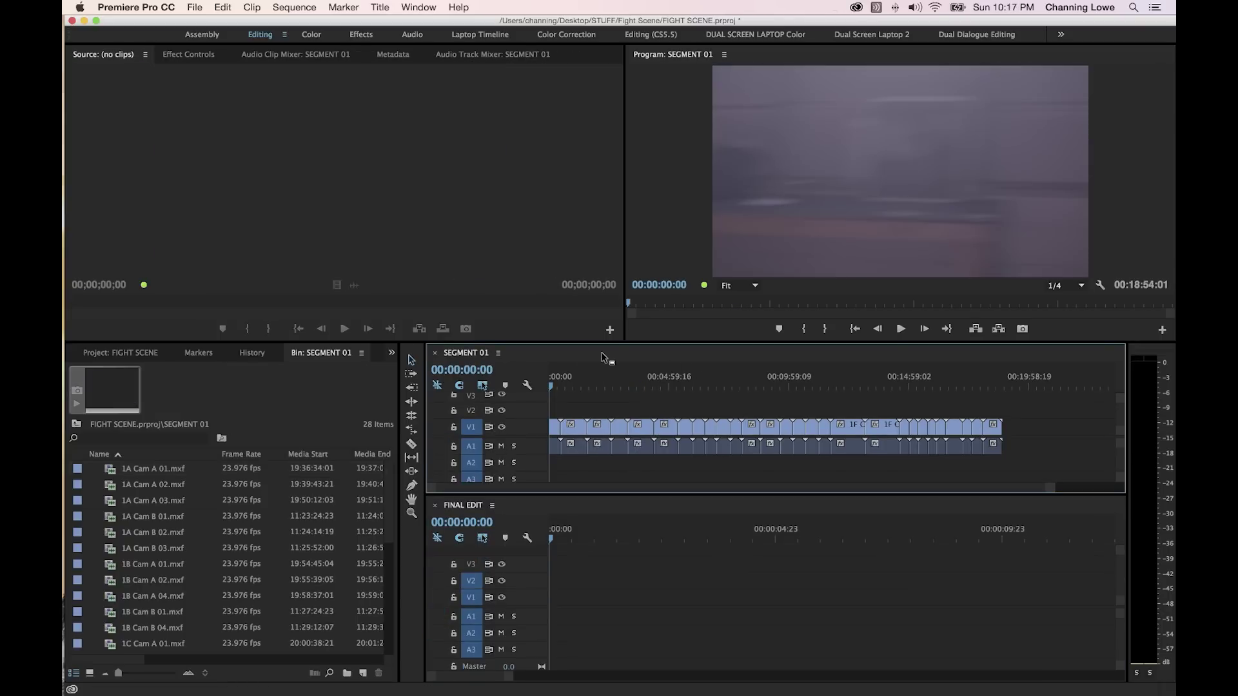
{"action": "left_click", "coordinate": [562, 389]}
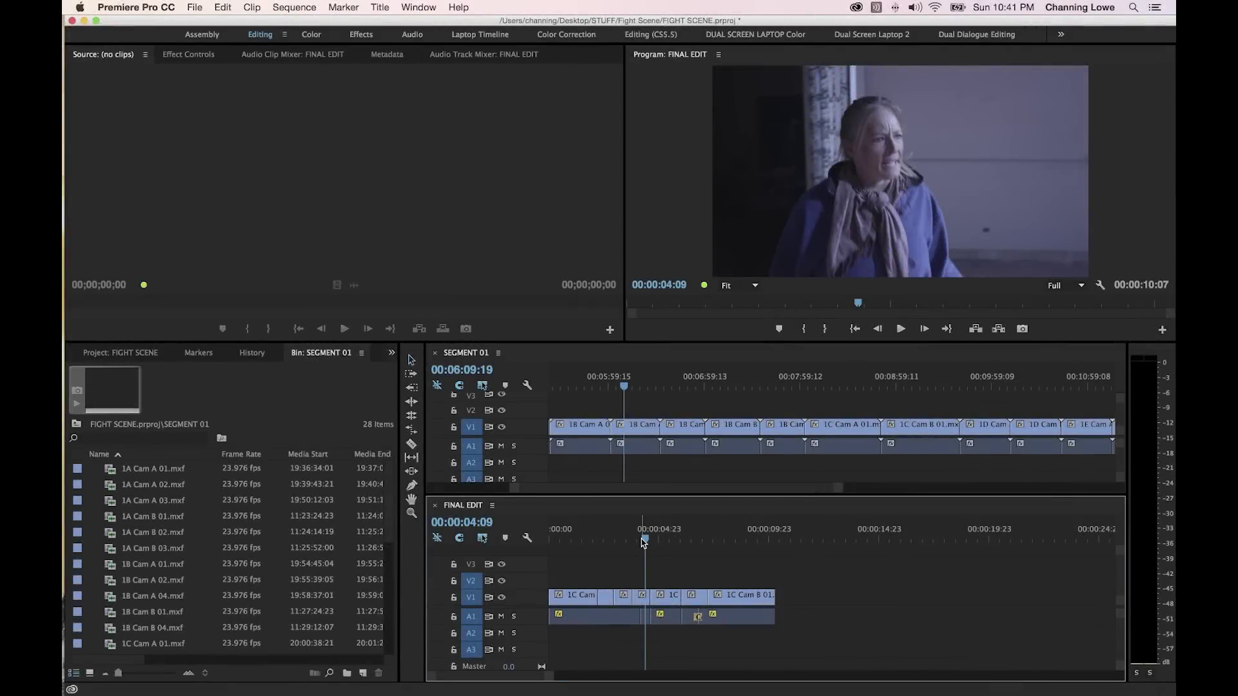
Play FINAL EDIT from the beginning to review the assembled cut.
{"action": "left_click_drag", "start_coordinate": [643, 543], "coordinate": [528, 543]}
{"action": "key", "text": "space"}
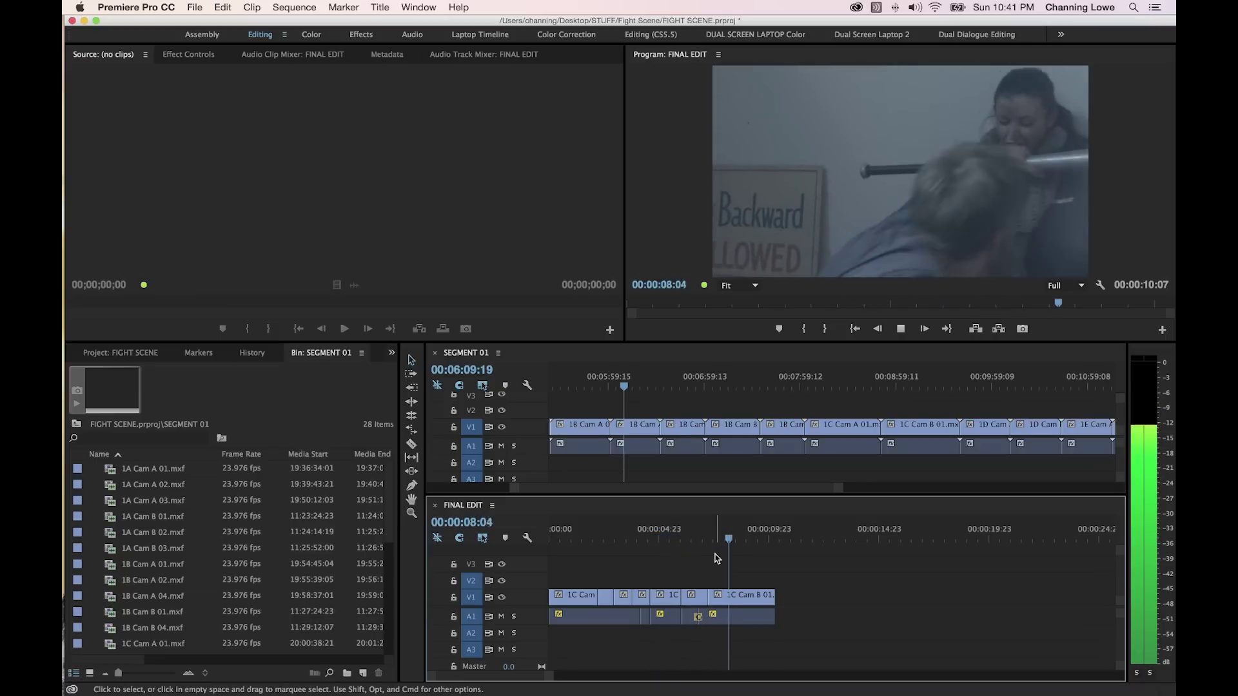
{"action": "key", "text": "space"}
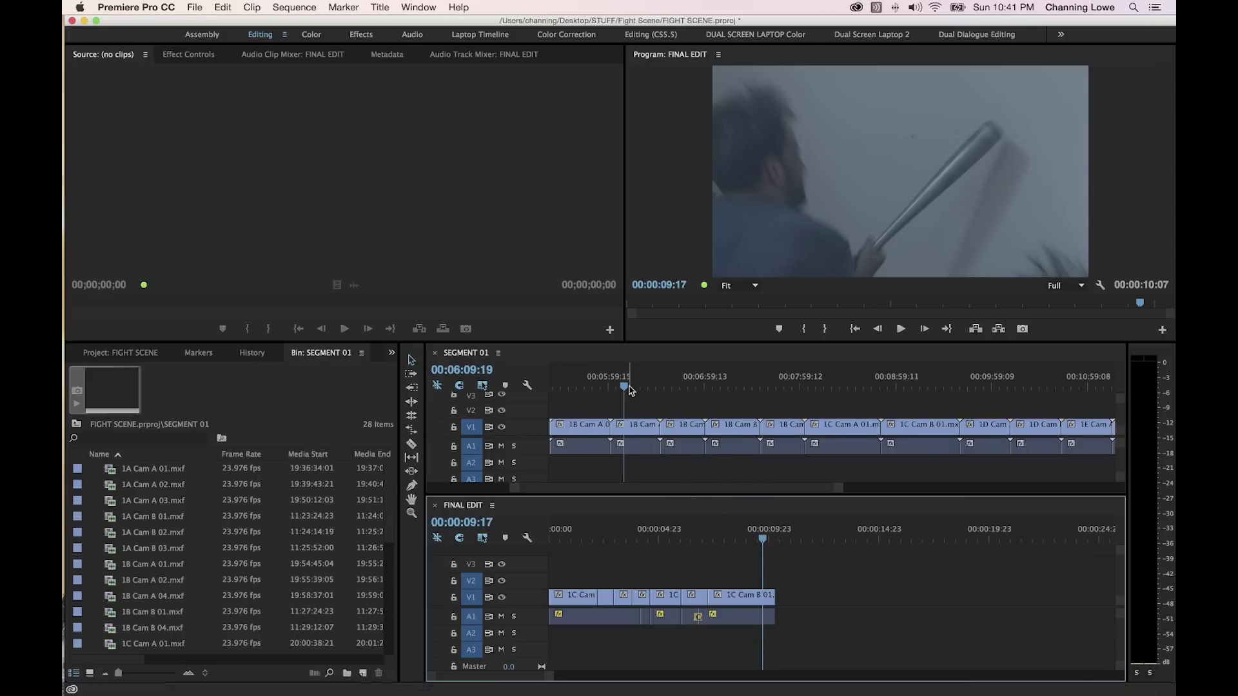
Skim SEGMENT 01 back to 00:04:02:01 to look for a shot that can follow the last clip.
{"action": "left_click", "coordinate": [630, 389]}
{"action": "key", "text": "backslash"}
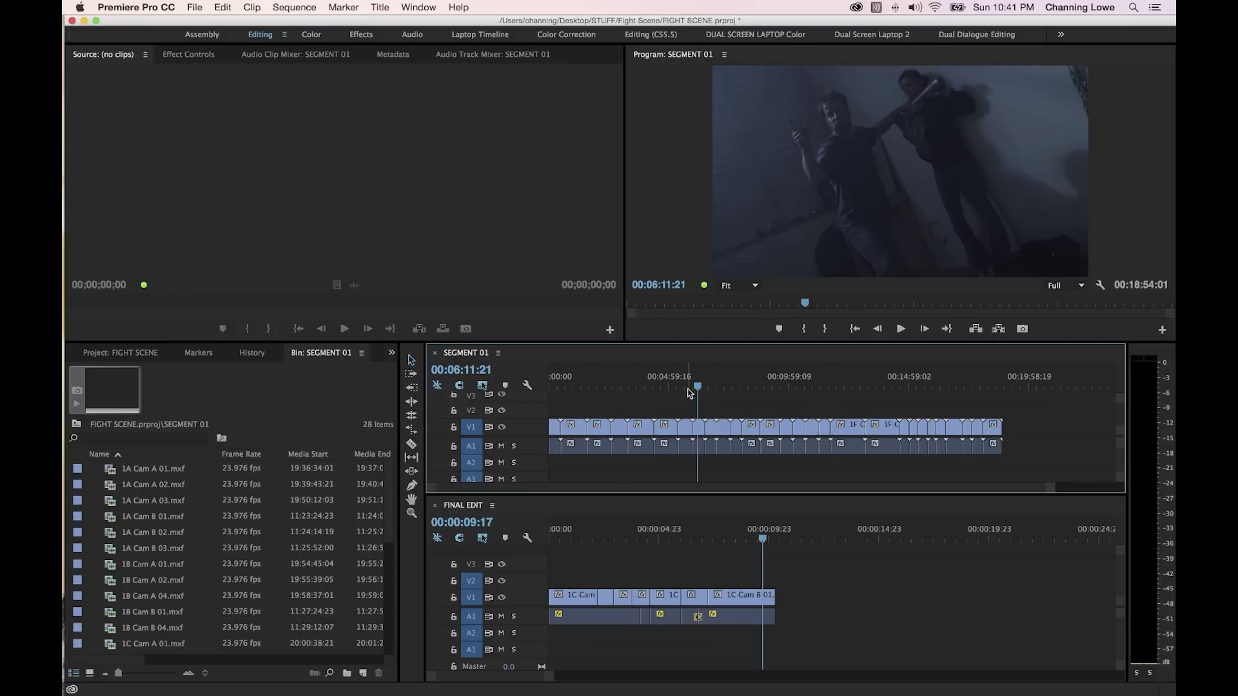
{"action": "left_click_drag", "start_coordinate": [693, 391], "coordinate": [645, 390]}
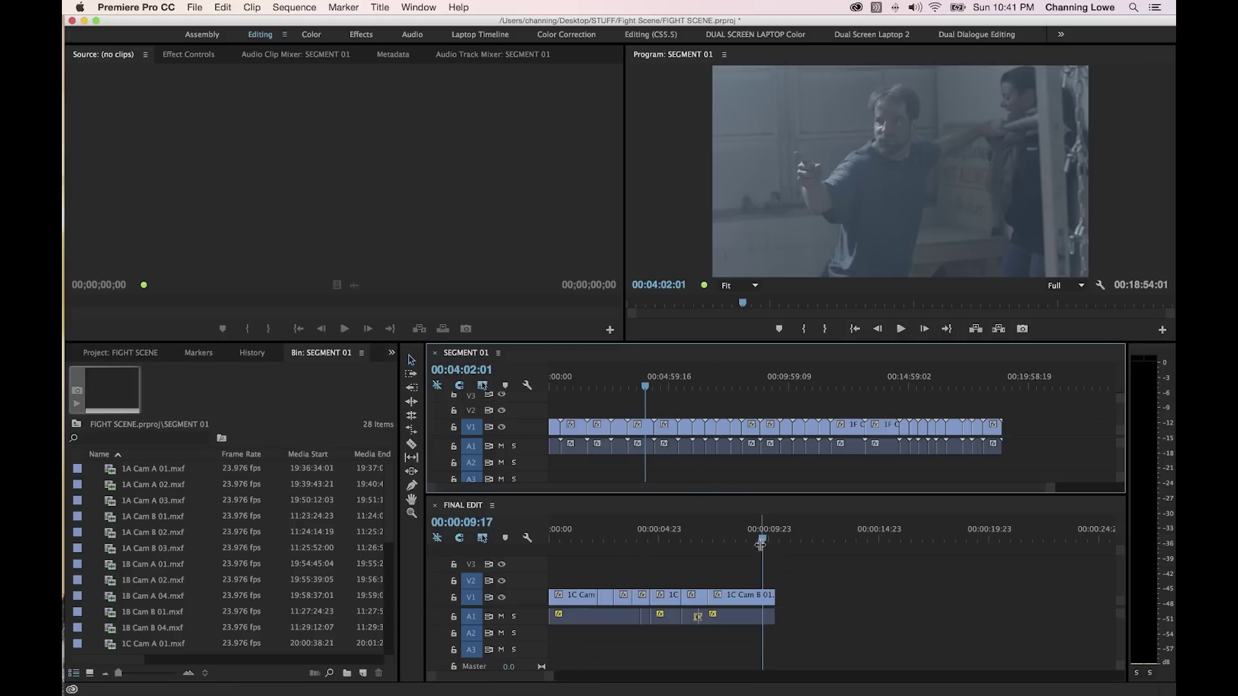
Replay the end of FINAL EDIT from about 00:00:09:04 to examine the bat swing in the last clip.
{"action": "left_click_drag", "start_coordinate": [764, 546], "coordinate": [751, 540]}
{"action": "key", "text": "space"}
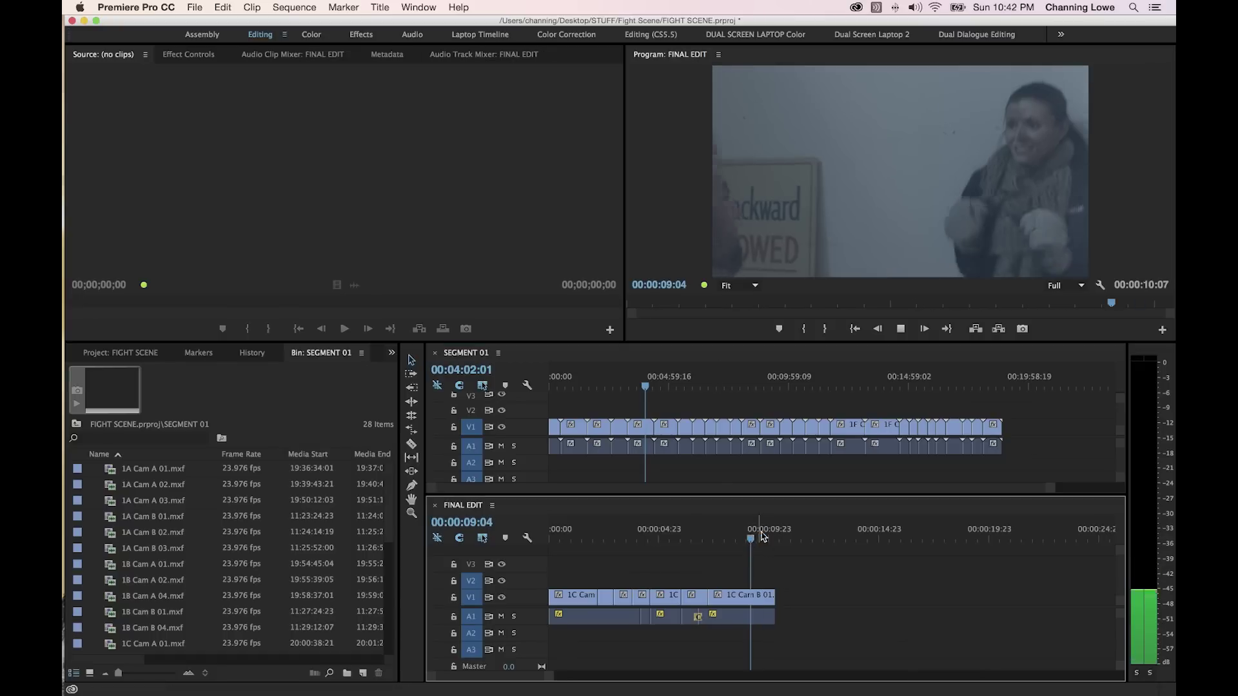
{"action": "key", "text": "space"}
{"action": "left_click_drag", "start_coordinate": [766, 541], "coordinate": [752, 542]}
{"action": "key", "text": "space"}
{"action": "key", "text": "space"}
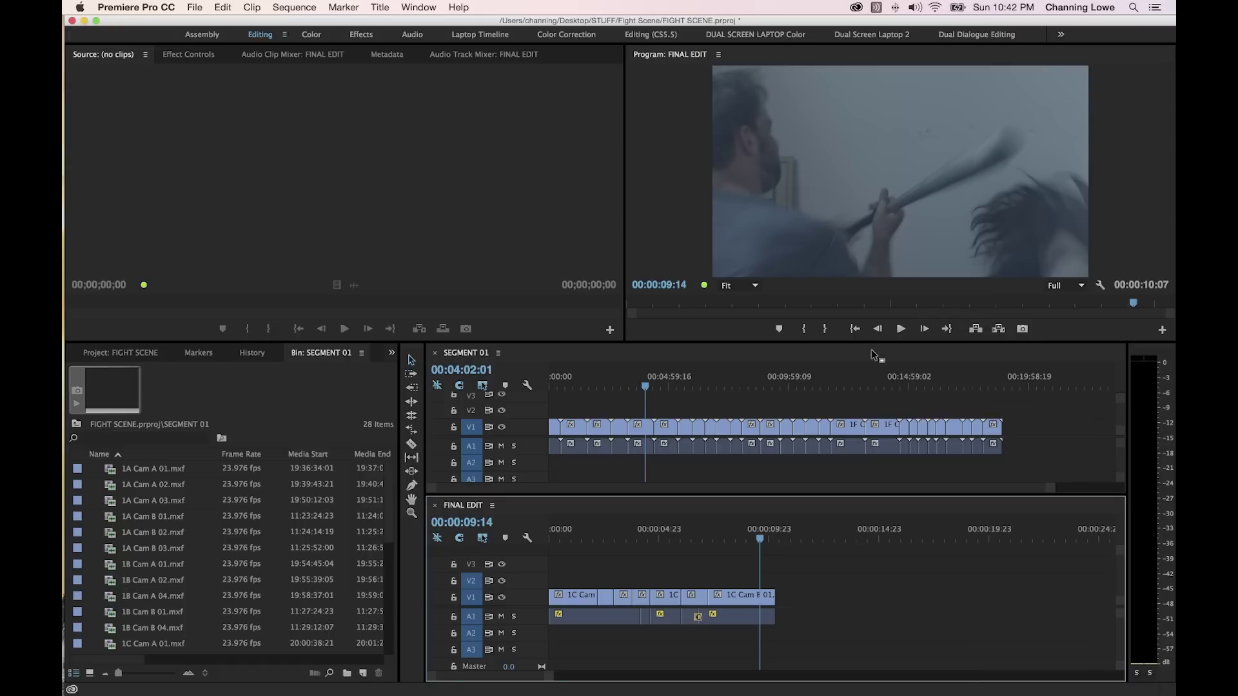
{"action": "key", "text": "space"}
Play SEGMENT 01 from 00:03:58:18 to 00:04:04:12 to examine the bat swing in that take.
{"action": "left_click", "coordinate": [645, 391]}
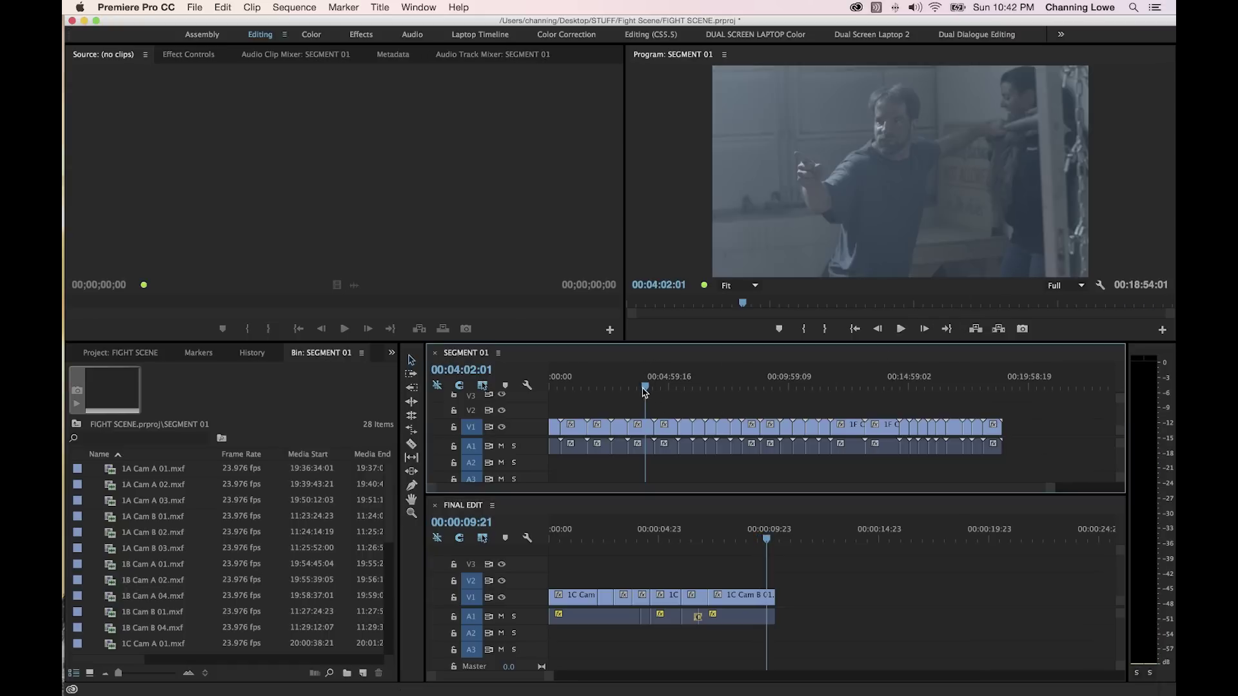
{"action": "left_click_drag", "start_coordinate": [644, 392], "coordinate": [643, 392]}
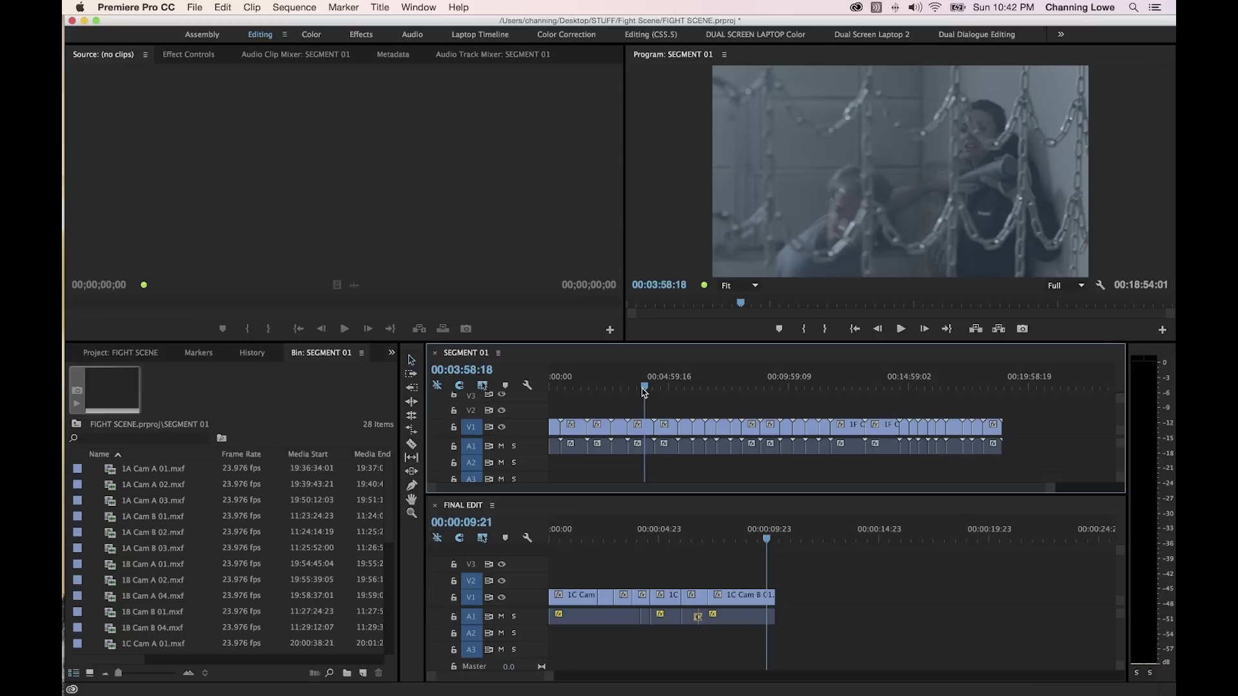
{"action": "key", "text": "space"}
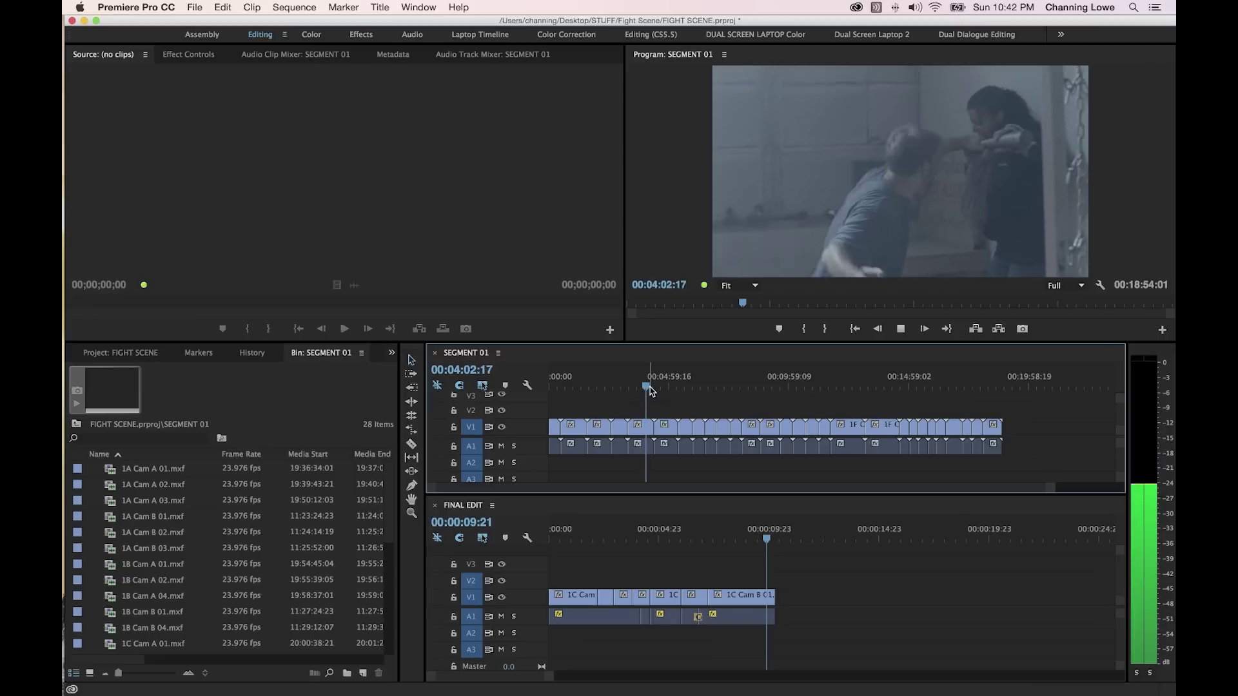
{"action": "key", "text": "space"}
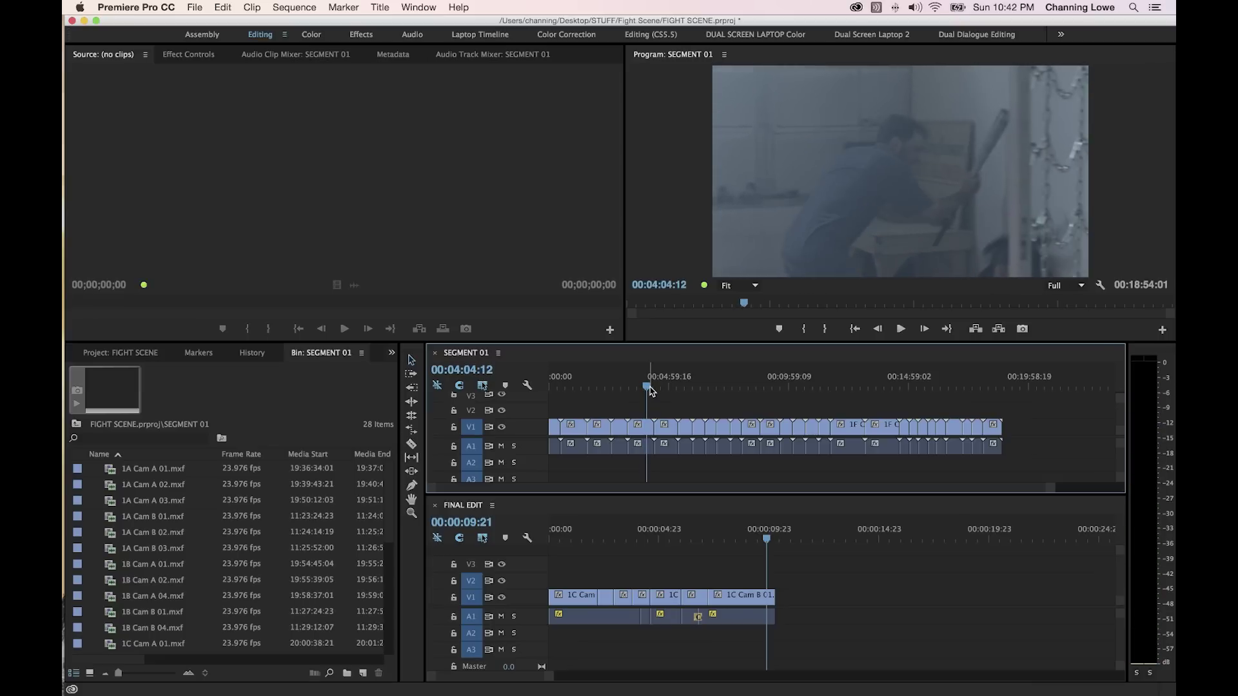
Find the bat swing in 1B Cam A 01.mxf in SEGMENT 01 and mark an in point at 00:05:45:01.
{"action": "left_click_drag", "start_coordinate": [660, 386], "coordinate": [668, 388]}
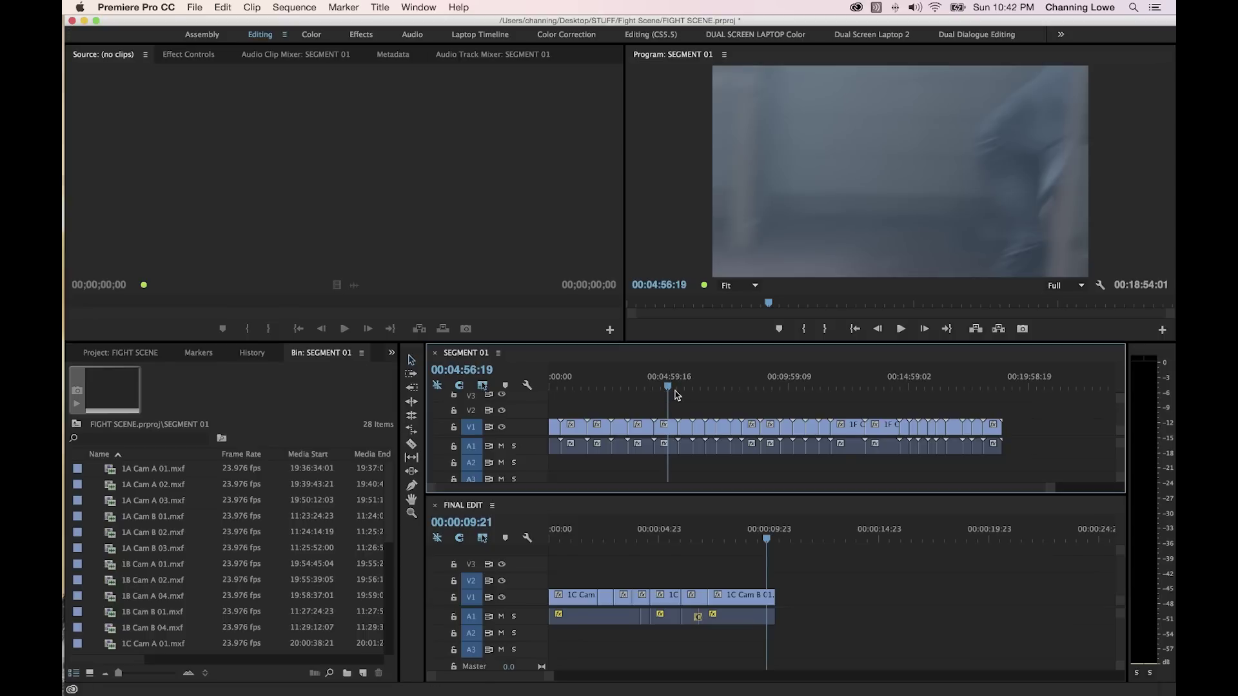
{"action": "left_click_drag", "start_coordinate": [668, 386], "coordinate": [688, 390]}
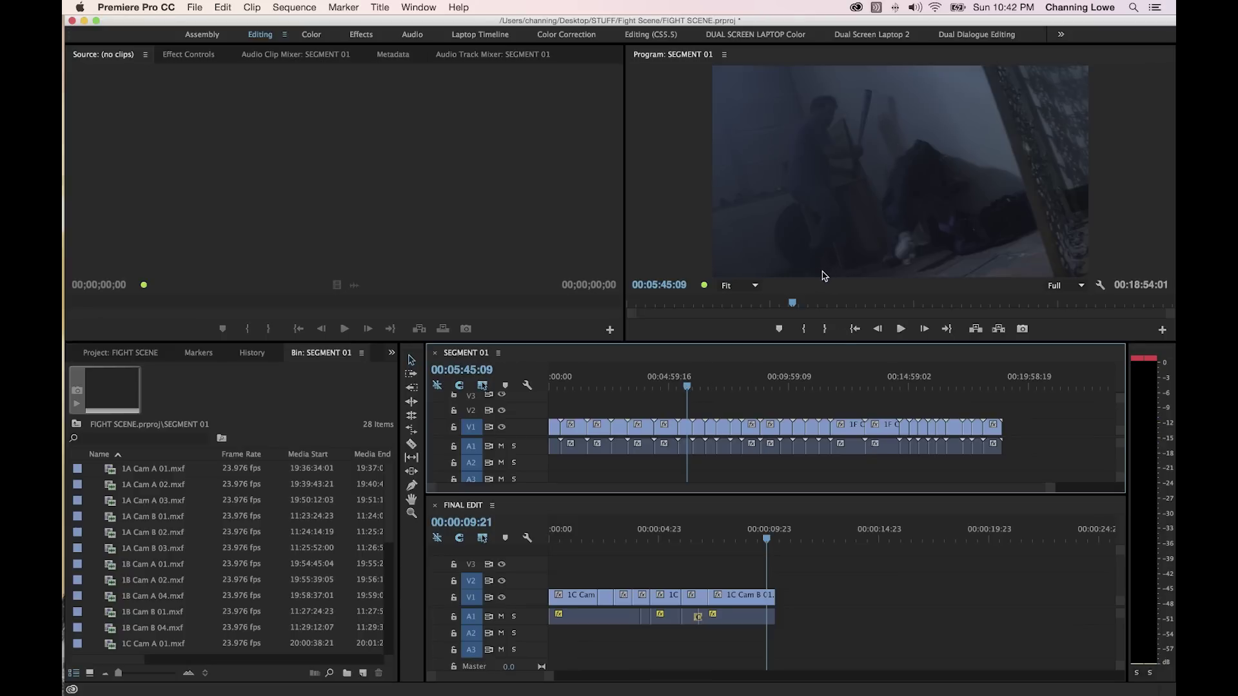
{"action": "key", "text": "Left"}
{"action": "key", "text": "Left"}
{"action": "key", "text": "Left"}
{"action": "key", "text": "Left"}
{"action": "key", "text": "Left"}
{"action": "key", "text": "Left"}
{"action": "key", "text": "Left"}
{"action": "key", "text": "Left"}
{"action": "key", "text": "Left"}
{"action": "key", "text": "Left"}
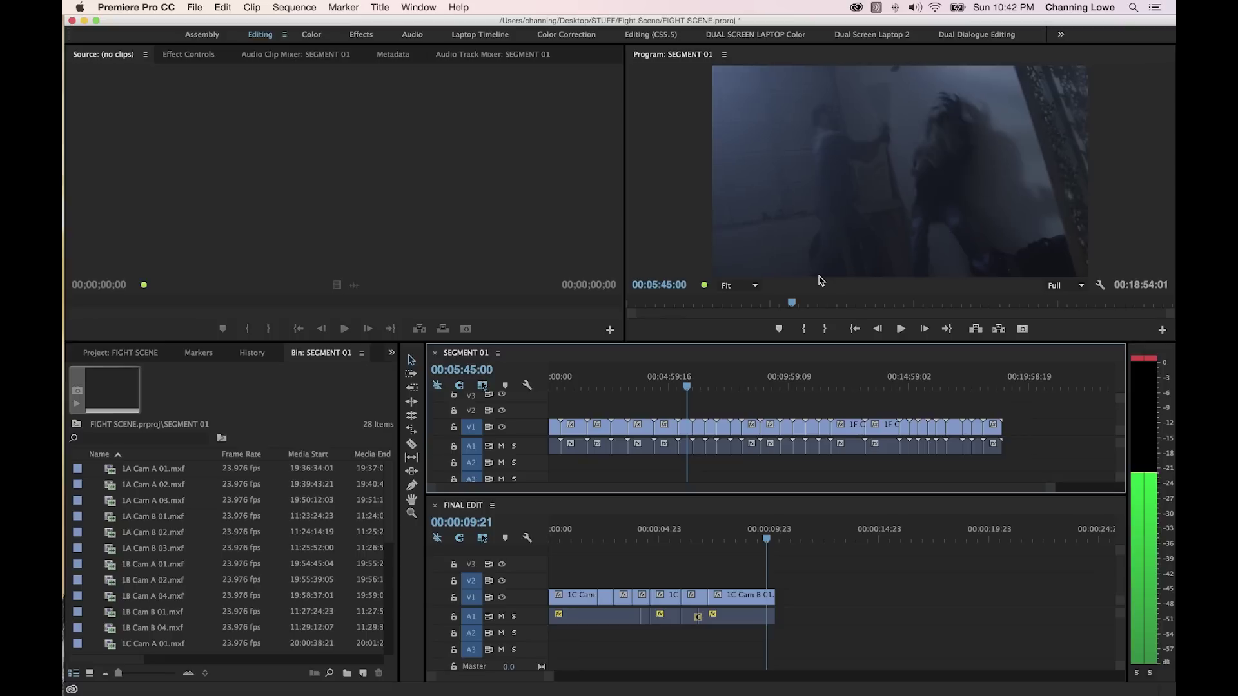
{"action": "key", "text": "Right"}
{"action": "key", "text": "Right"}
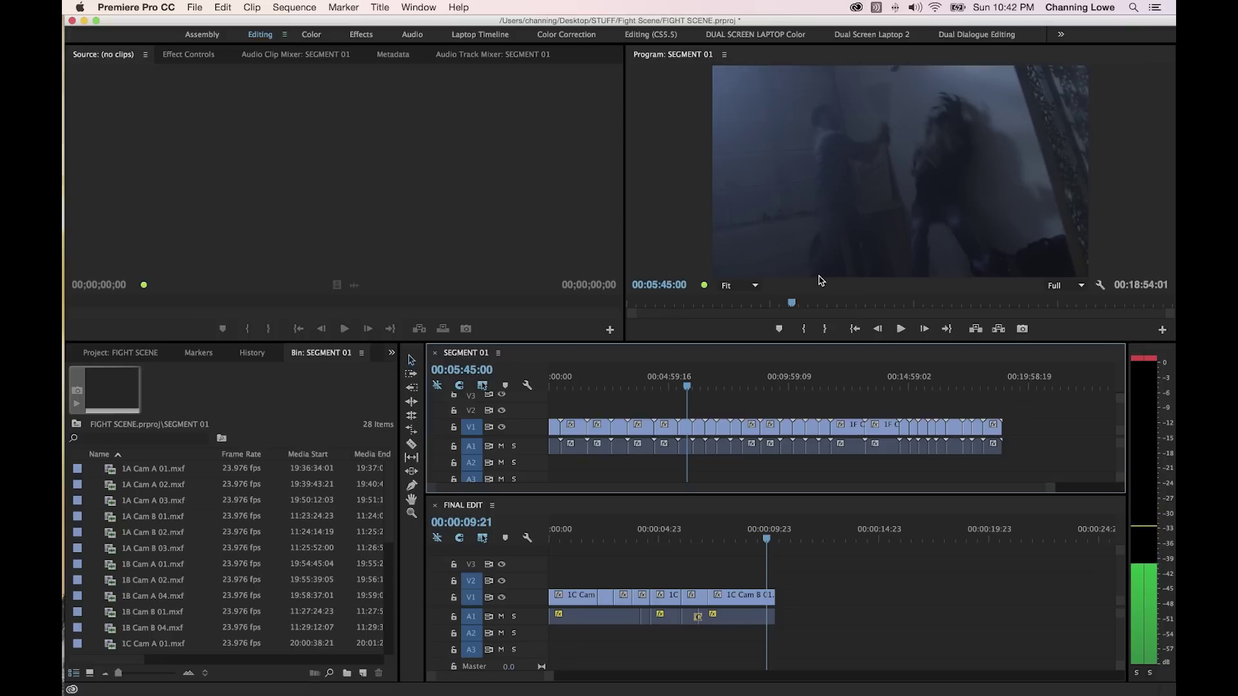
{"action": "key", "text": "Left"}
{"action": "key", "text": "Right"}
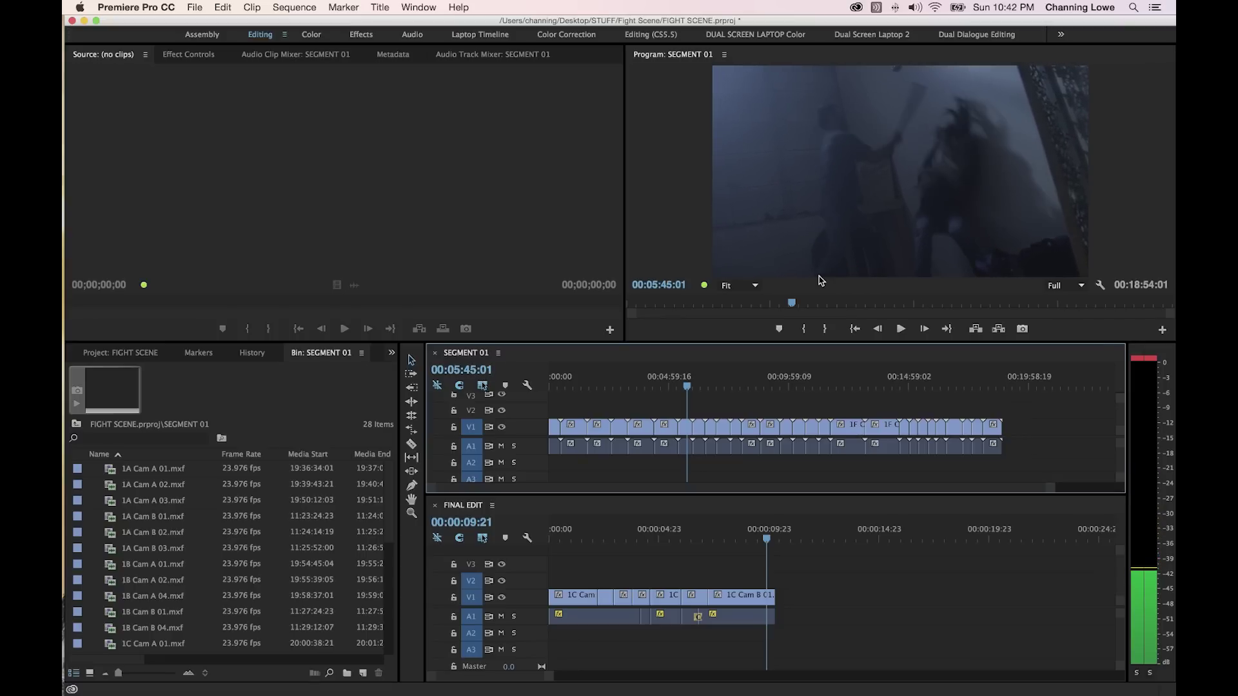
{"action": "key", "text": "i"}
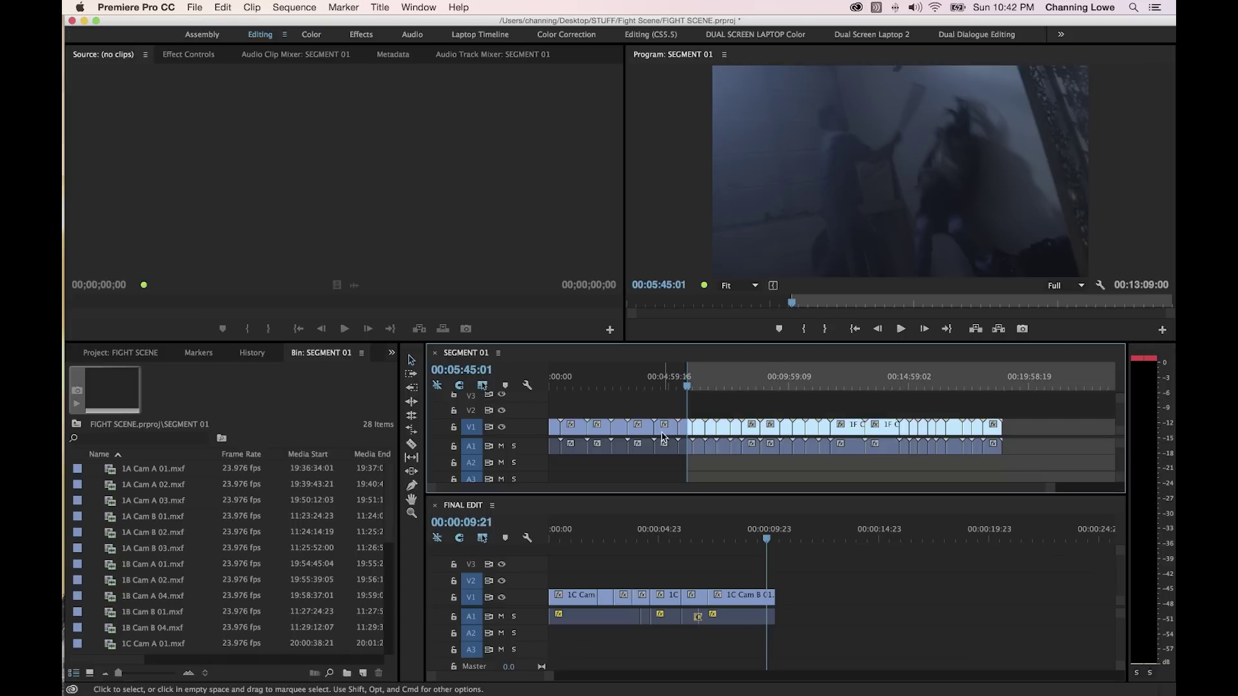
Play on through 1B Cam A 01.mxf in SEGMENT 01 and mark an out point at 00:05:47:01.
{"action": "key", "text": "equal"}
{"action": "key", "text": "equal"}
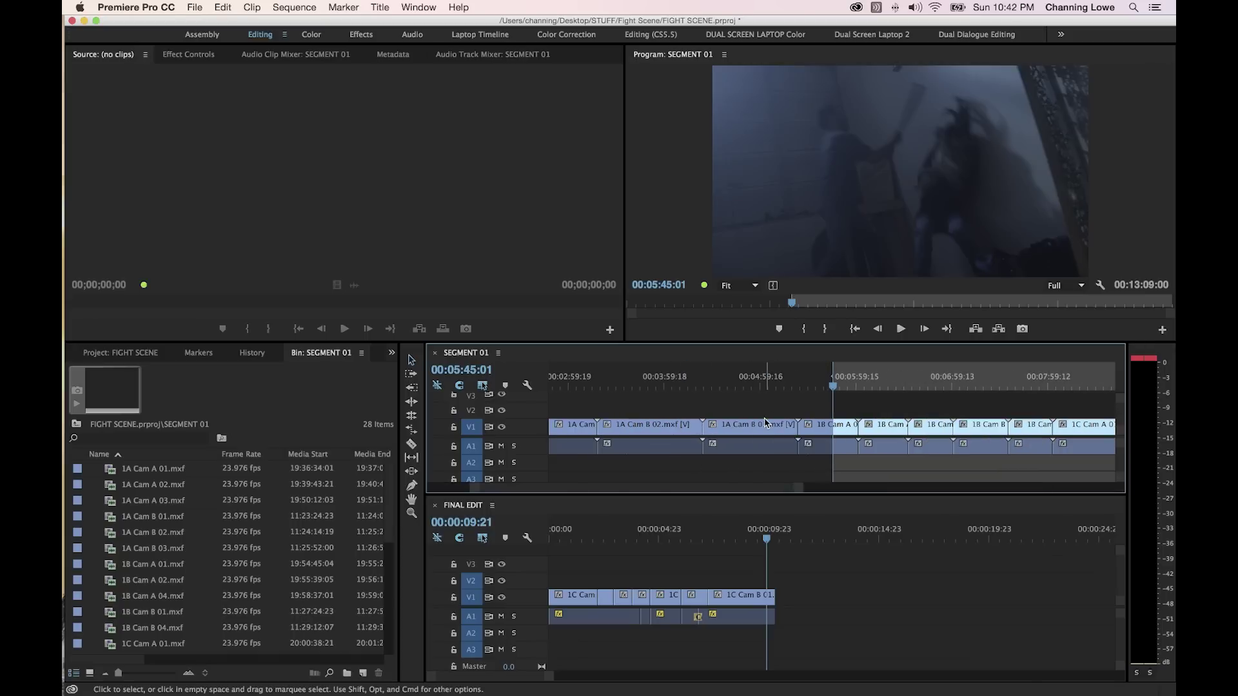
{"action": "key", "text": "space"}
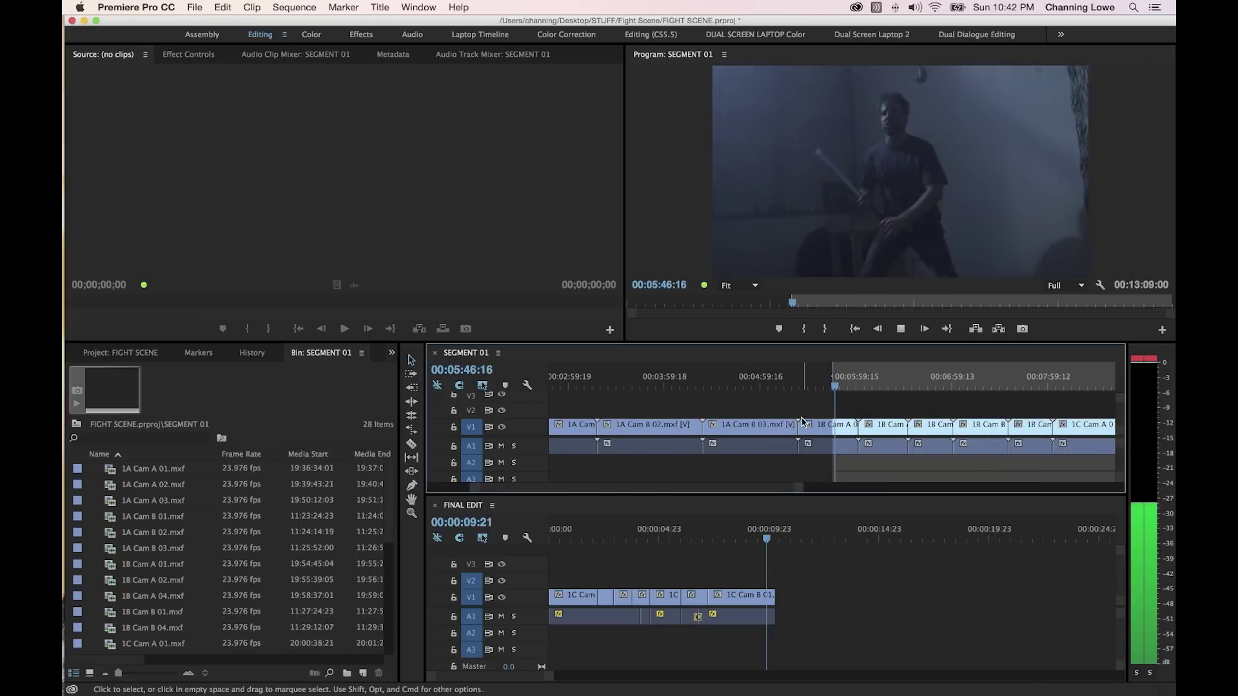
{"action": "key", "text": "space"}
{"action": "key", "text": "o"}
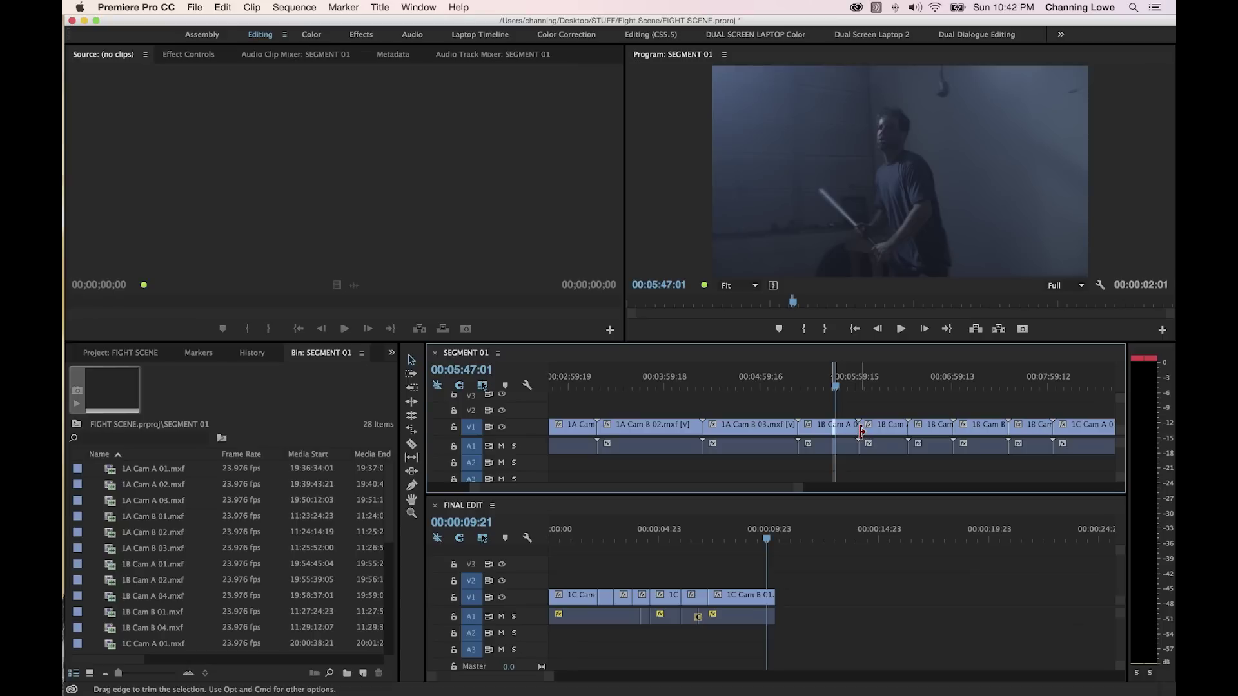
{"action": "key", "text": "equal"}
{"action": "key", "text": "equal"}
{"action": "key", "text": "equal"}
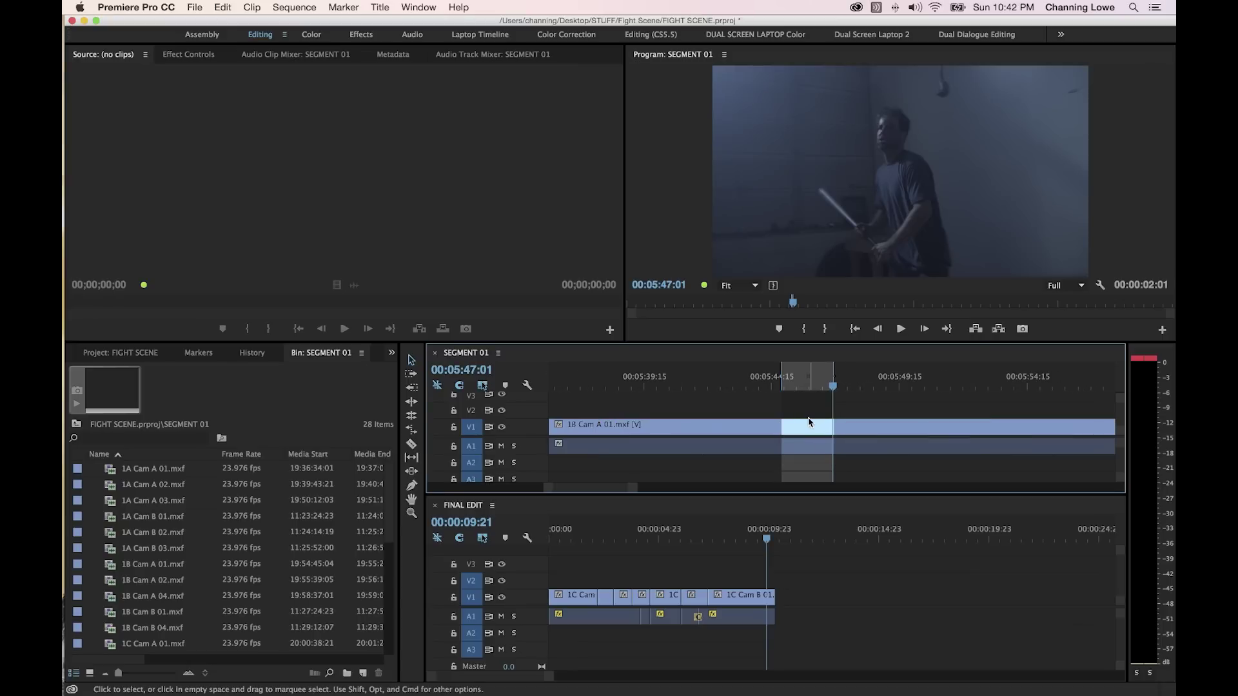
Copy the marked part of 1B Cam A 01.mxf and paste it at the end of FINAL EDIT at 00:00:10:07.
{"action": "key", "text": "shift+3"}
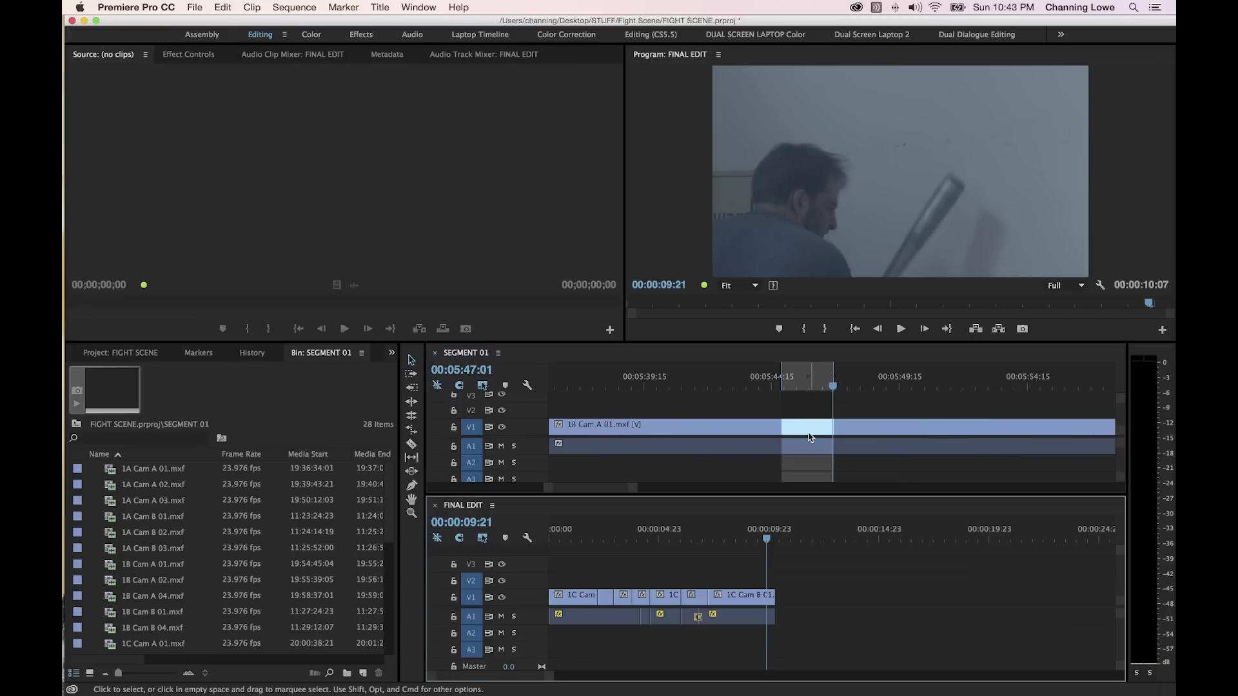
{"action": "key", "text": "Down"}
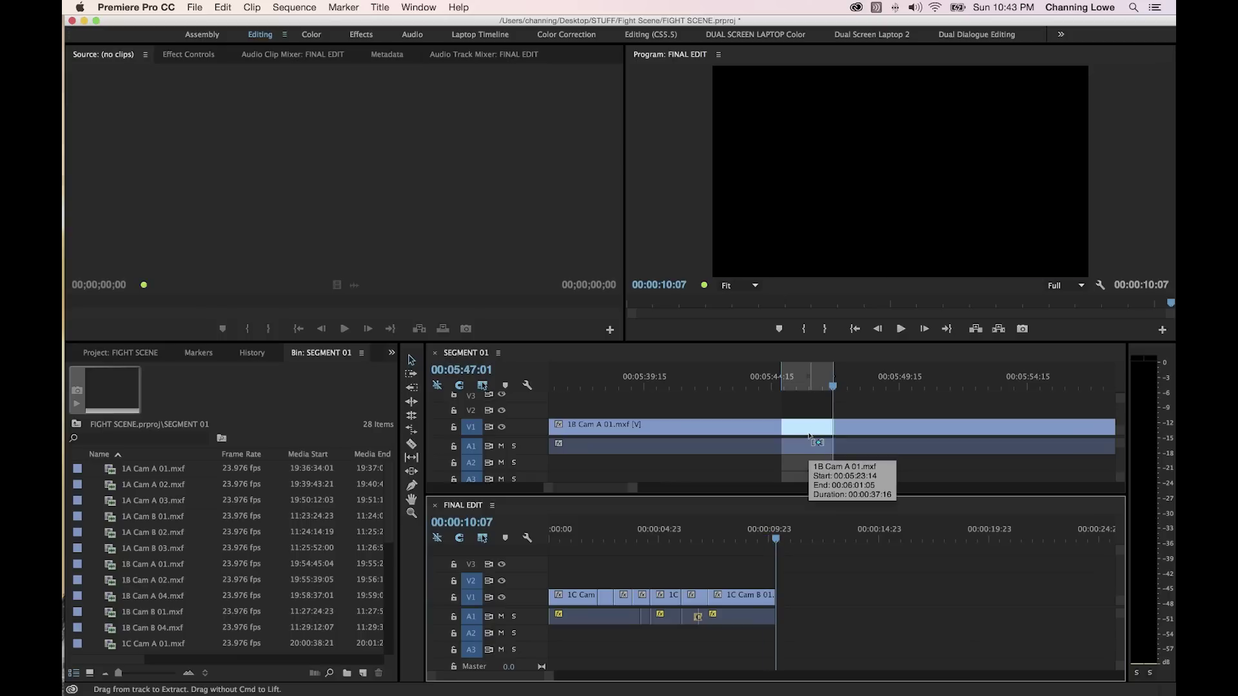
{"action": "key", "text": "super+v"}
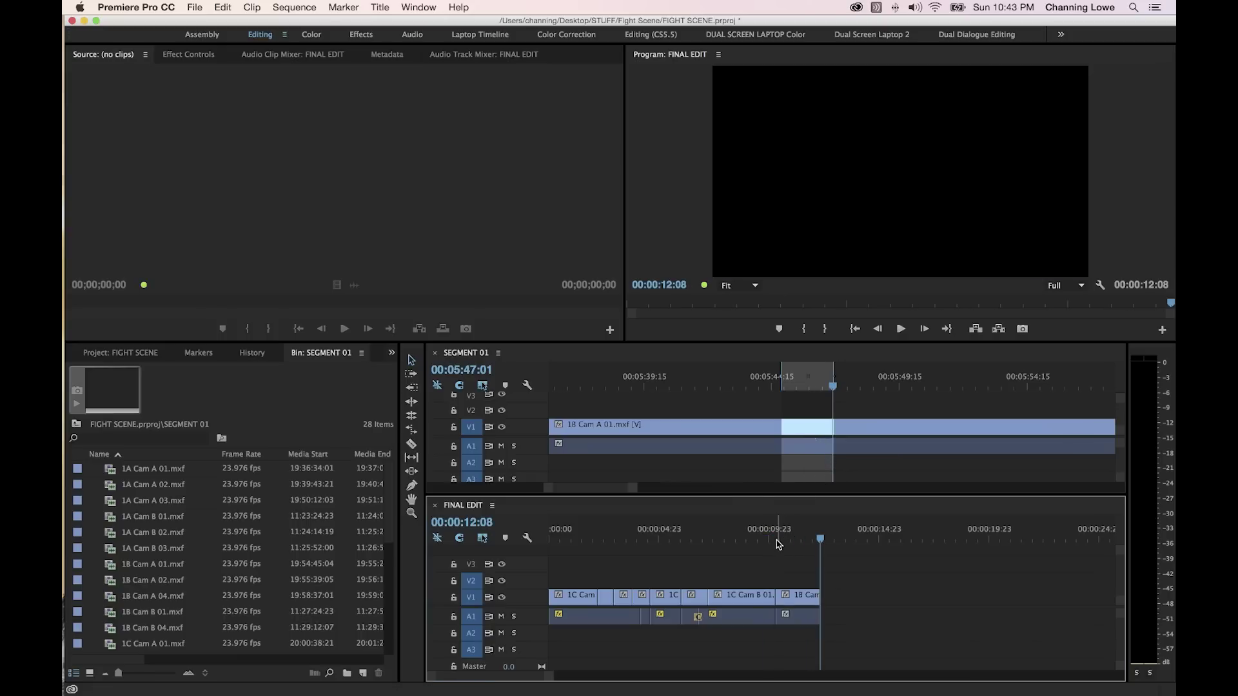
Play the end of 1C Cam B 01.mxf in FINAL EDIT and locate the bat swing at 00:00:09:14.
{"action": "left_click_drag", "start_coordinate": [778, 543], "coordinate": [754, 544]}
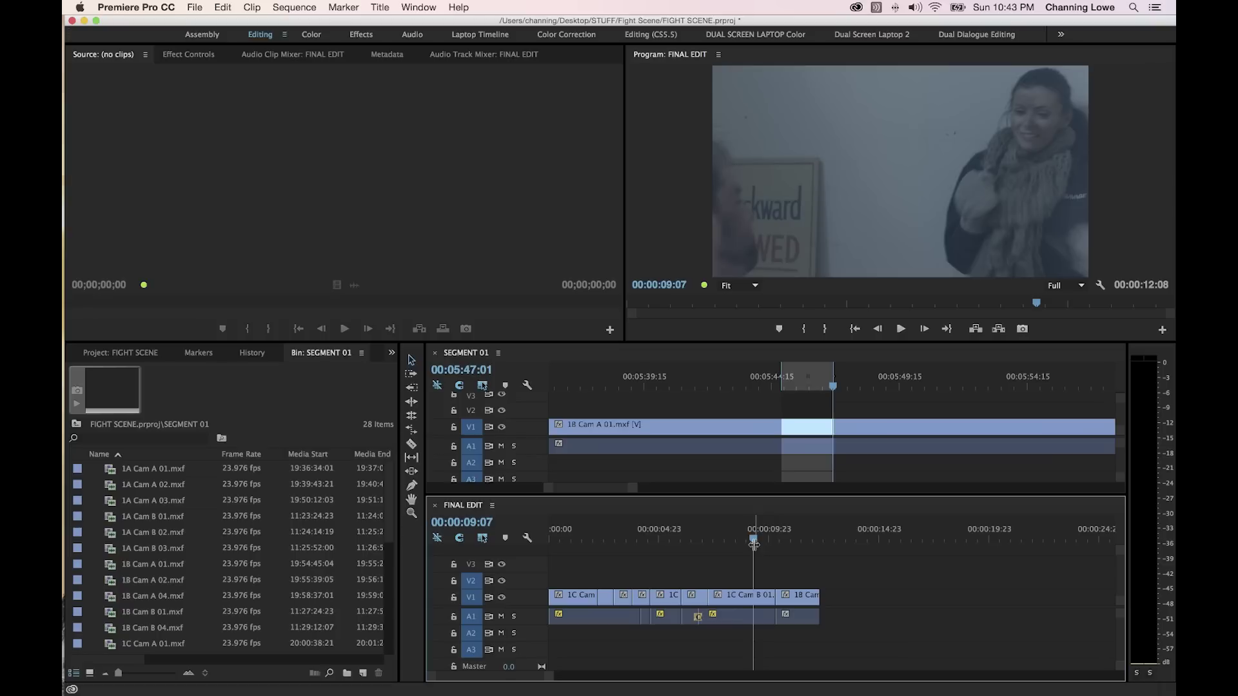
{"action": "key", "text": "space"}
{"action": "left_click_drag", "start_coordinate": [762, 543], "coordinate": [745, 543]}
{"action": "key", "text": "space"}
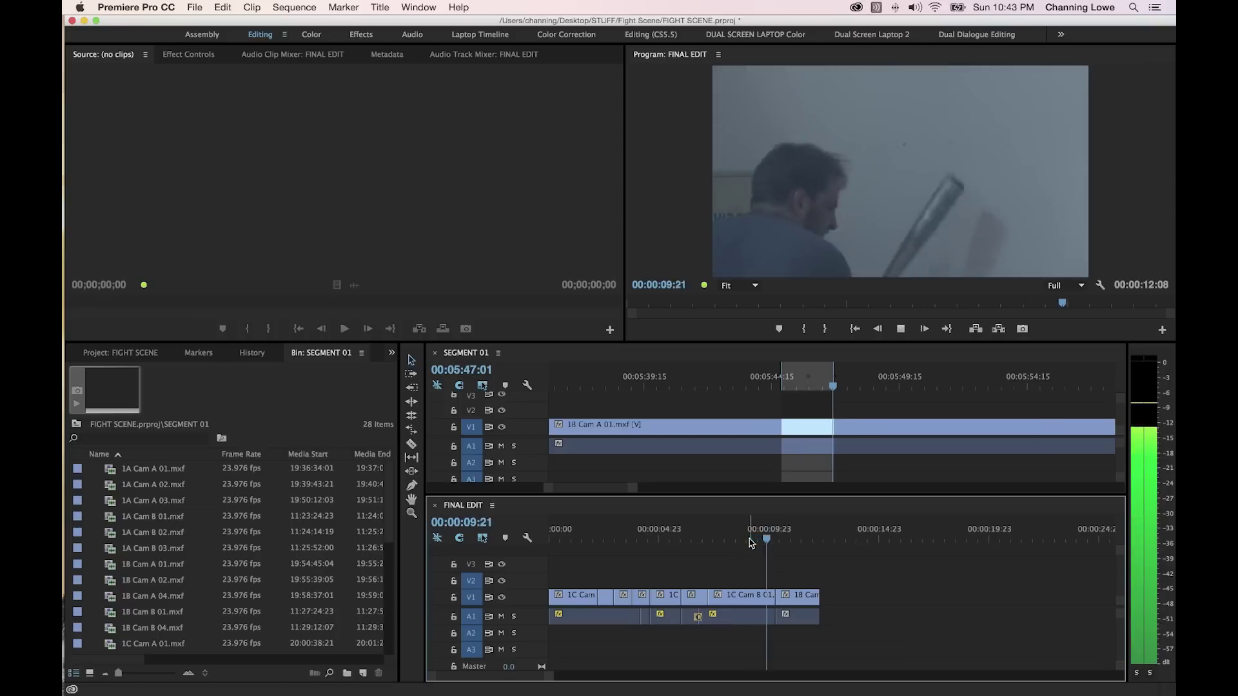
{"action": "key", "text": "space"}
{"action": "left_click", "coordinate": [760, 542]}
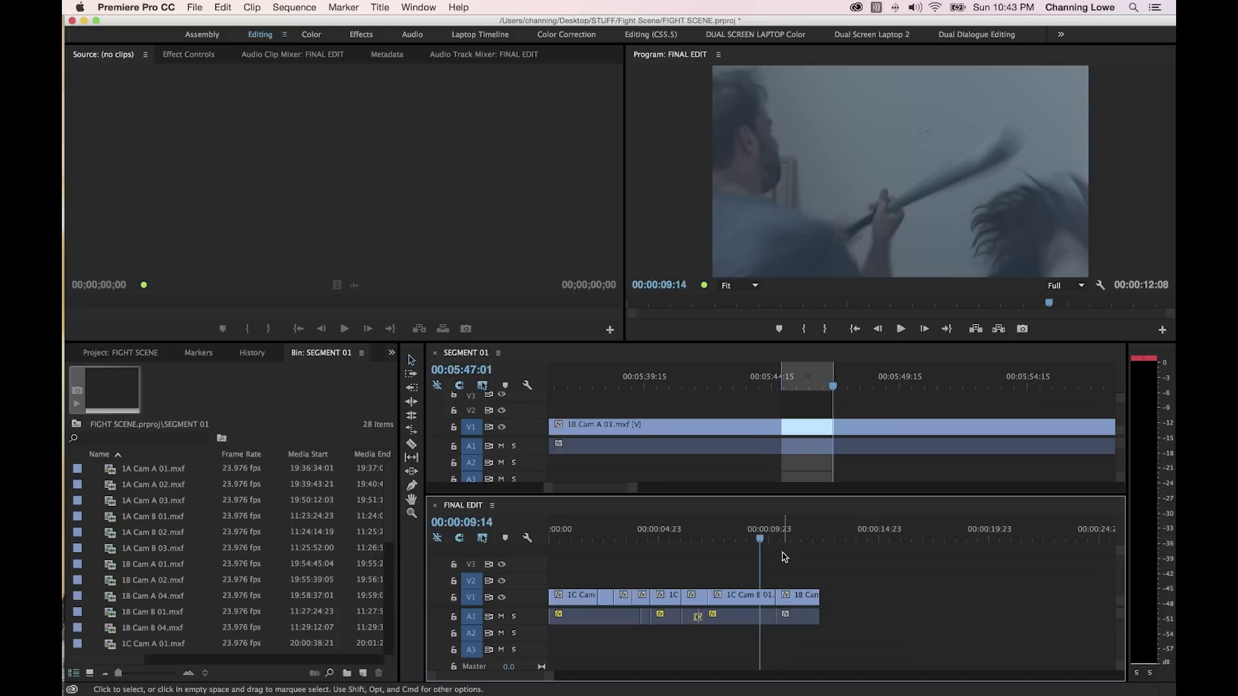
Ripple trim the end of 1C Cam B 01.mxf back to source timecode 11:30:28:05, before the 1B Cam A 01.mxf shot.
{"action": "key", "text": "Down"}
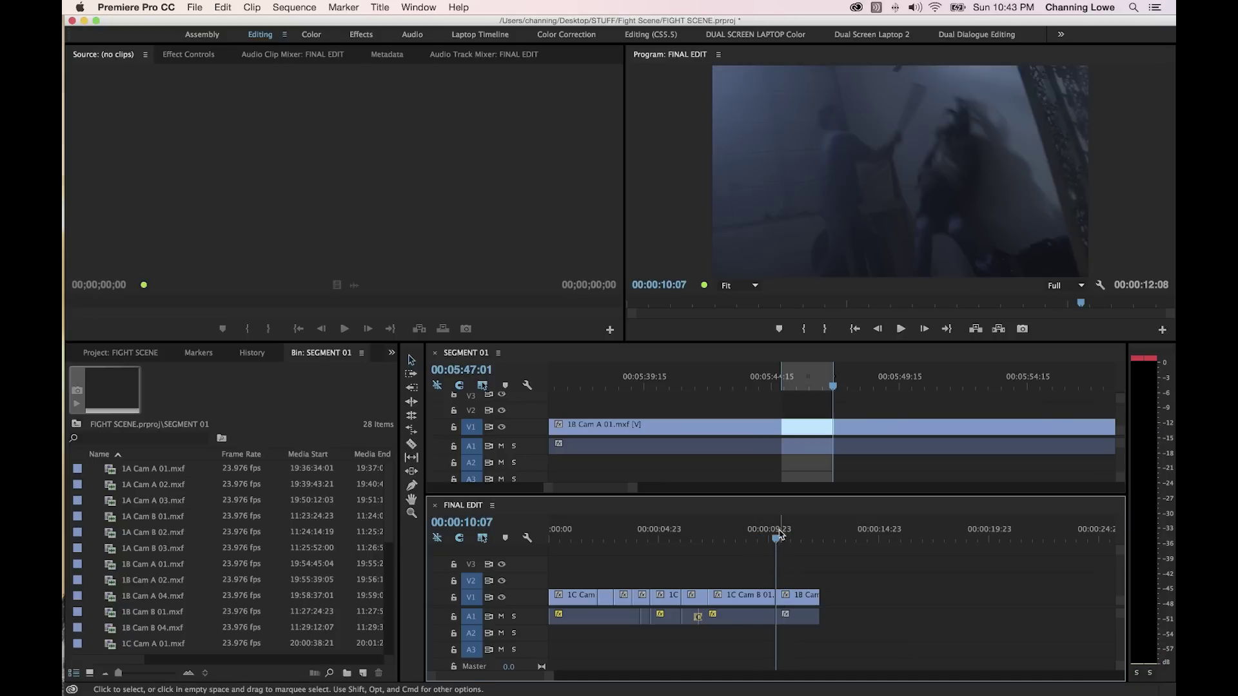
{"action": "key", "text": "shift+t"}
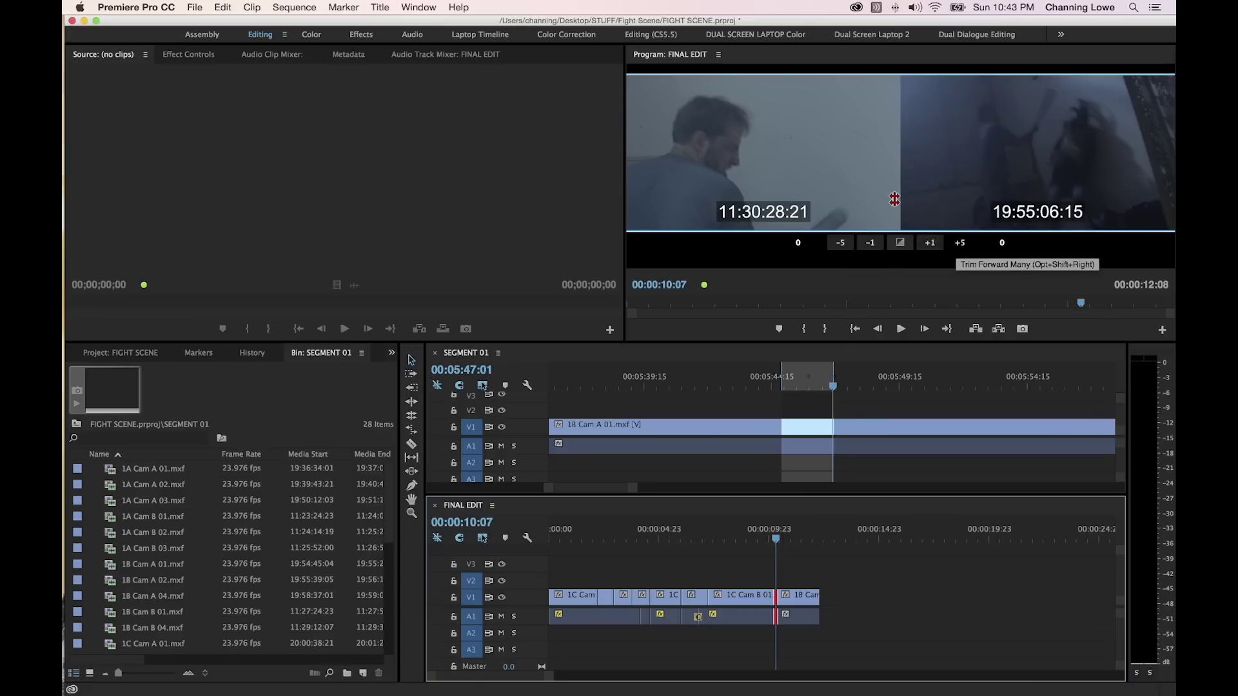
{"action": "key", "text": "grave"}
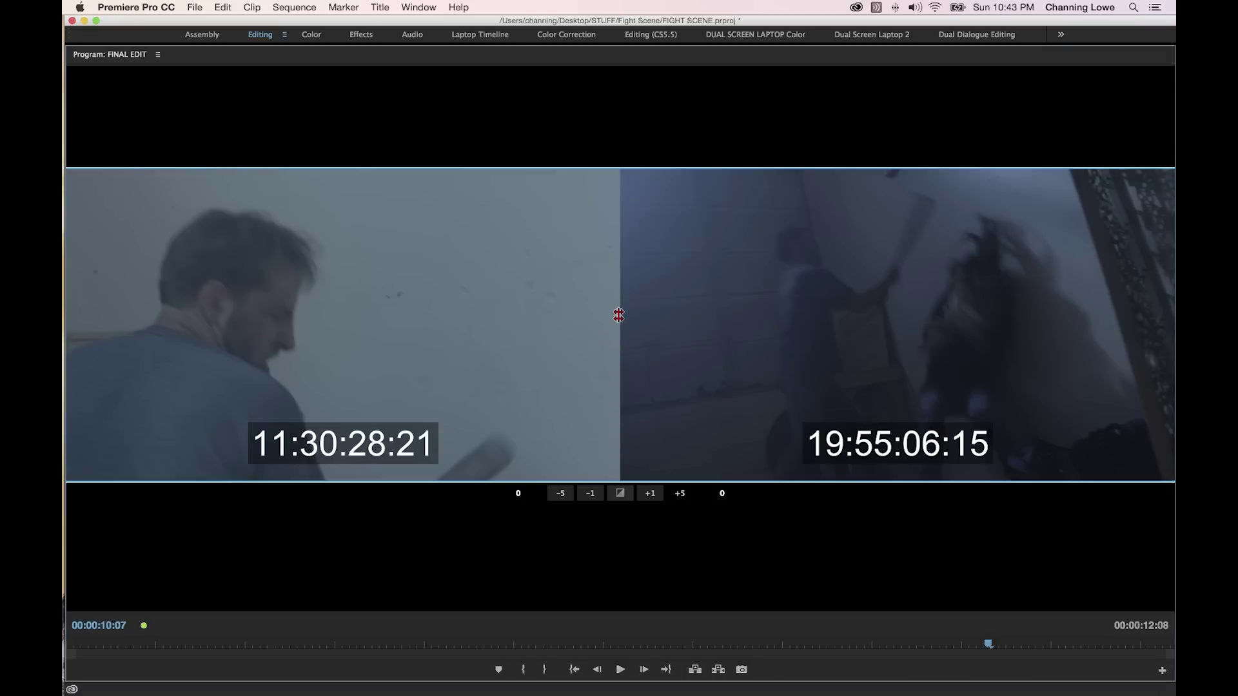
{"action": "left_click", "coordinate": [579, 320]}
{"action": "left_click_drag", "start_coordinate": [578, 320], "coordinate": [517, 320]}
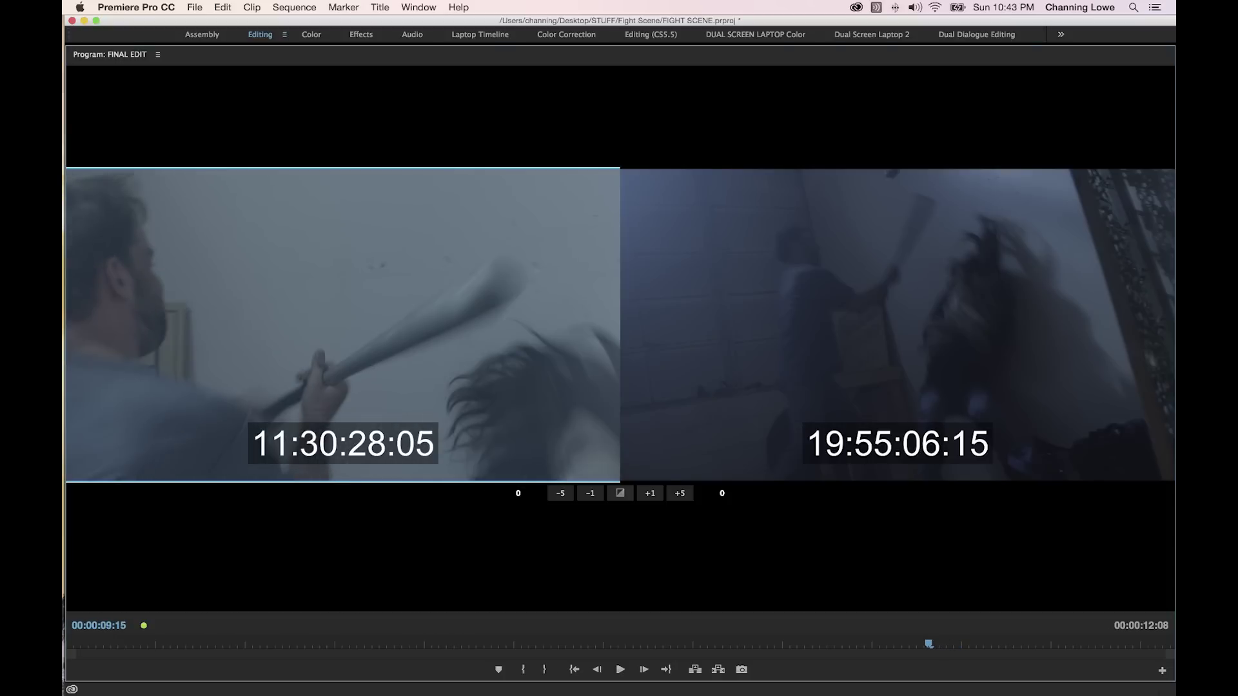
{"action": "left_click_drag", "start_coordinate": [517, 320], "coordinate": [517, 319]}
{"action": "key", "text": "grave"}
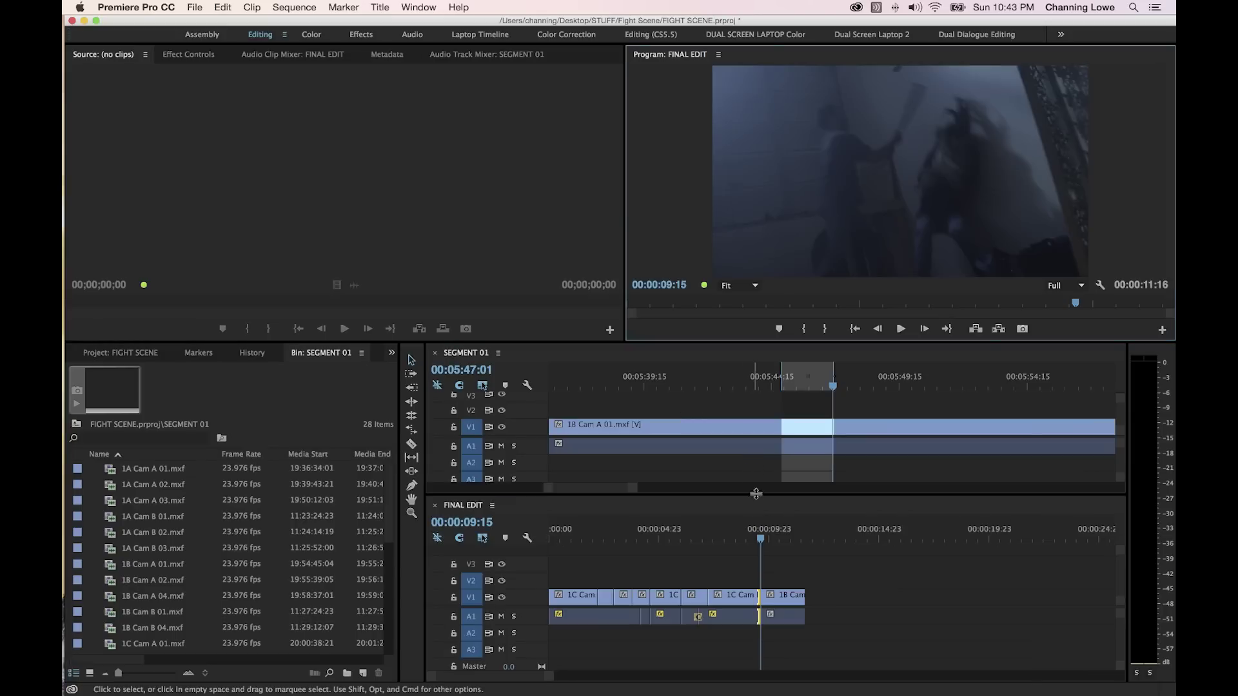
Play FINAL EDIT across the cut at 00:00:09:15 to check the match on the bat swing.
{"action": "left_click", "coordinate": [745, 537]}
{"action": "key", "text": "space"}
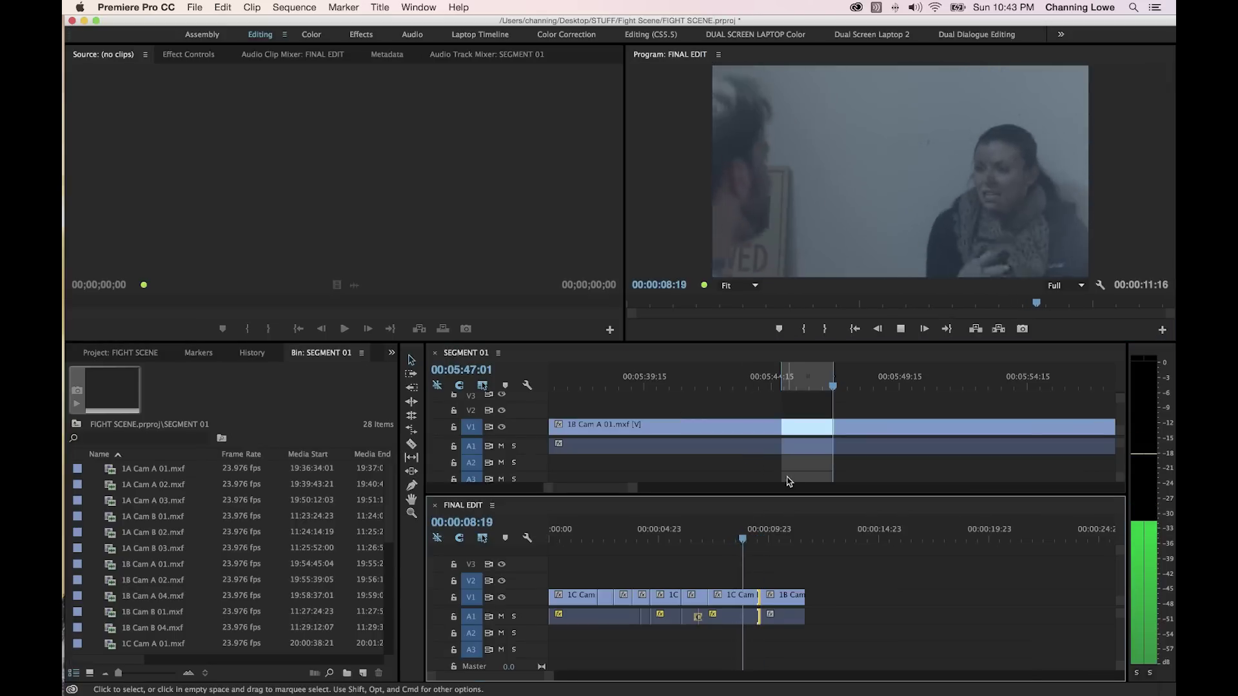
{"action": "key", "text": "space"}
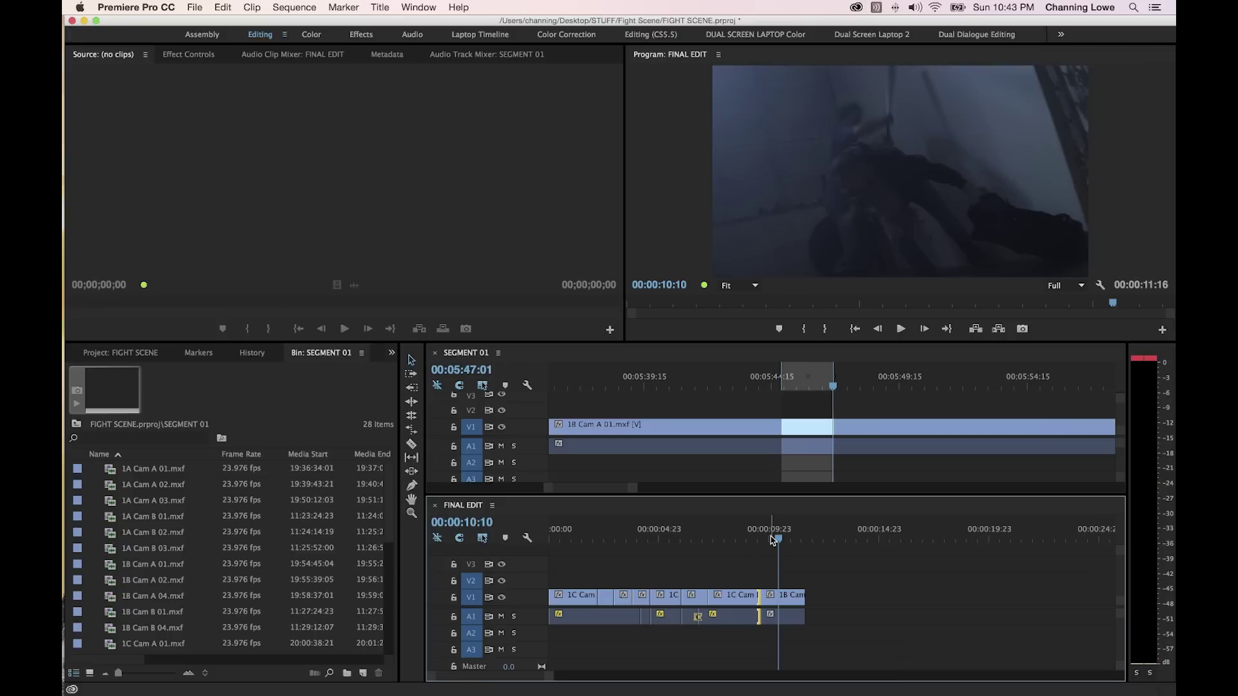
Roll the cut between the last two shots three frames earlier to 00:00:09:12 and play across it.
{"action": "key", "text": "Up"}
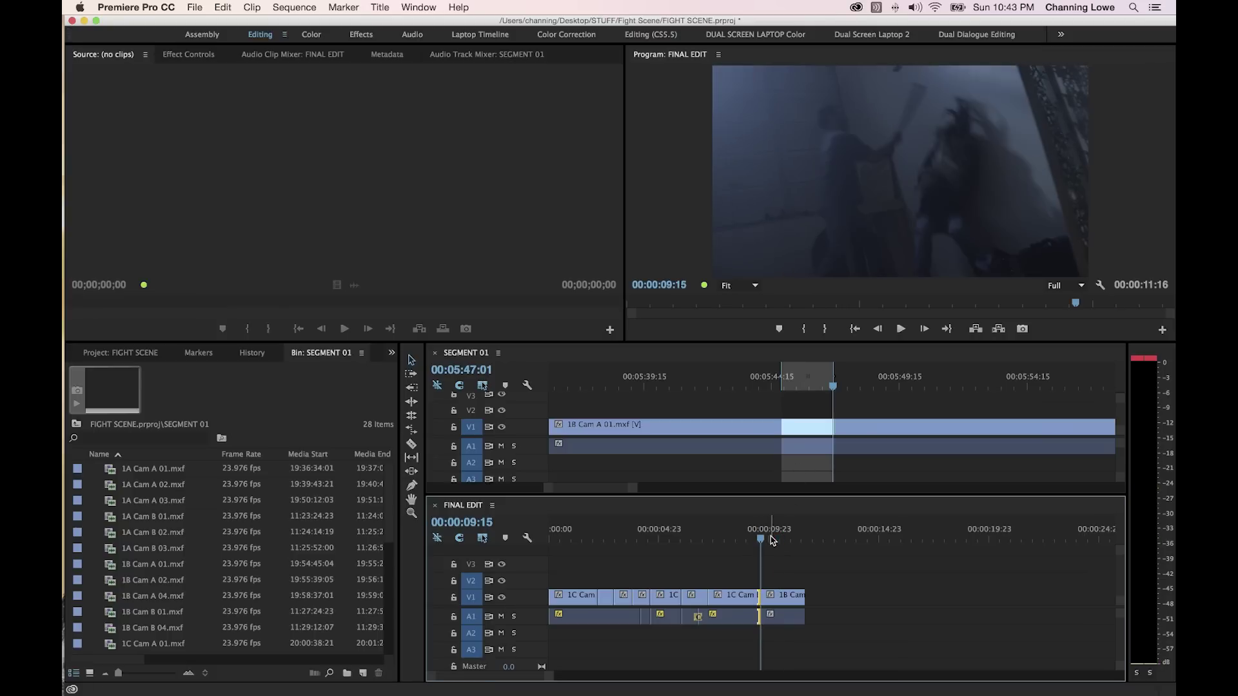
{"action": "double_click", "coordinate": [767, 593]}
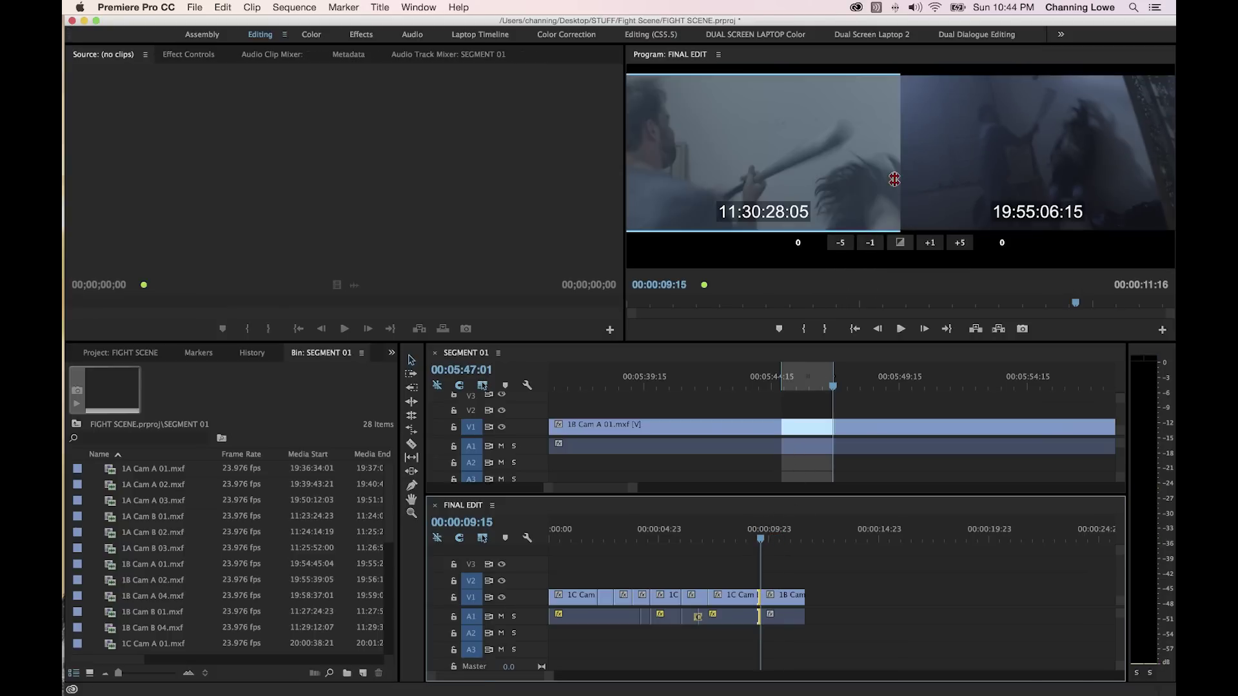
{"action": "key", "text": "grave"}
{"action": "left_click", "coordinate": [621, 289]}
{"action": "left_click_drag", "start_coordinate": [620, 288], "coordinate": [609, 289]}
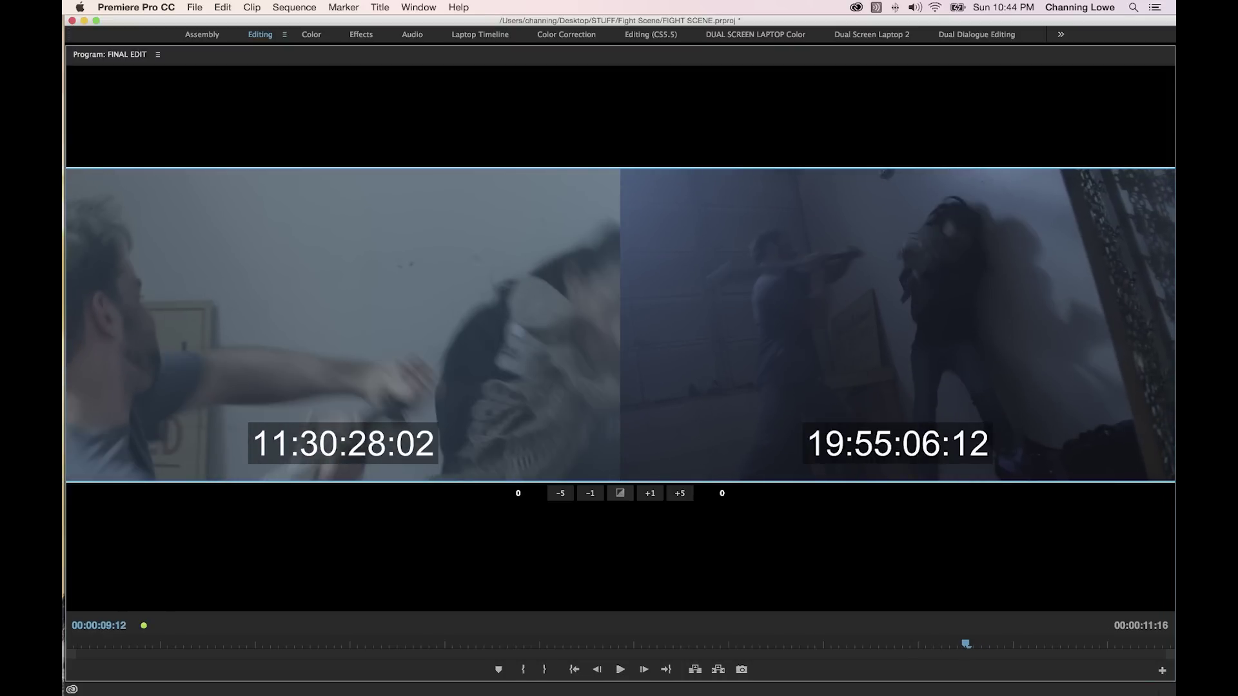
{"action": "key", "text": "alt+Right"}
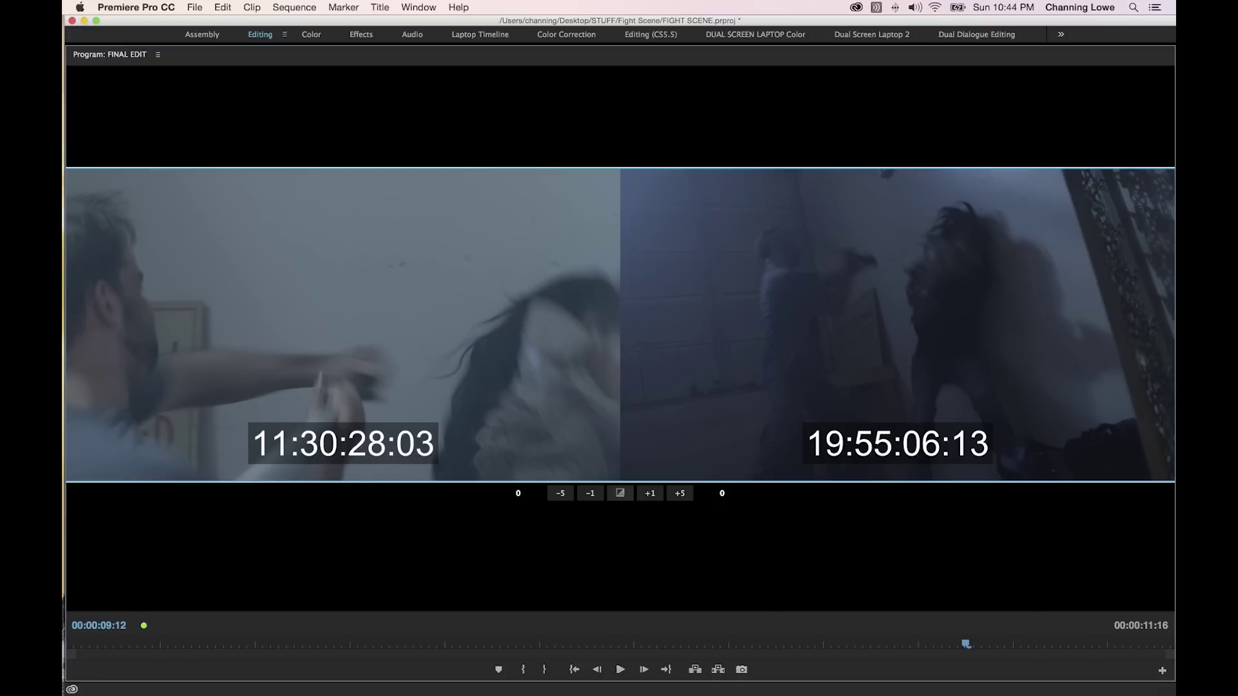
{"action": "key", "text": "alt+Left"}
{"action": "key", "text": "grave"}
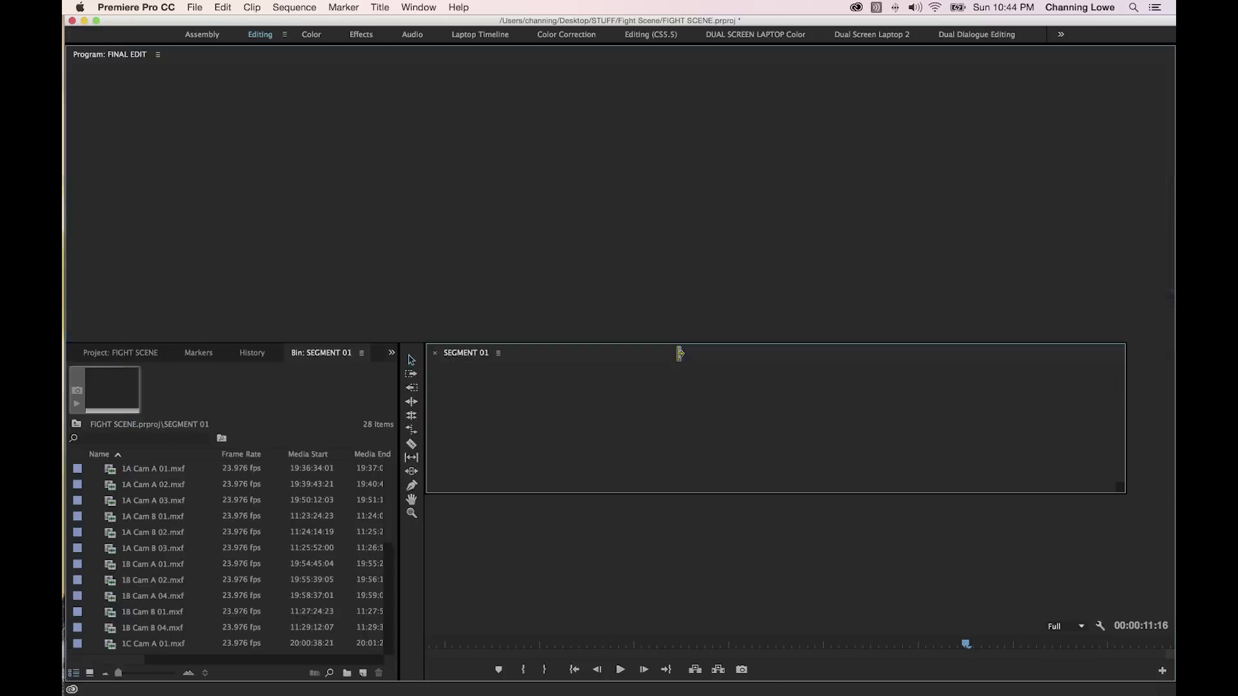
{"action": "key", "text": "space"}
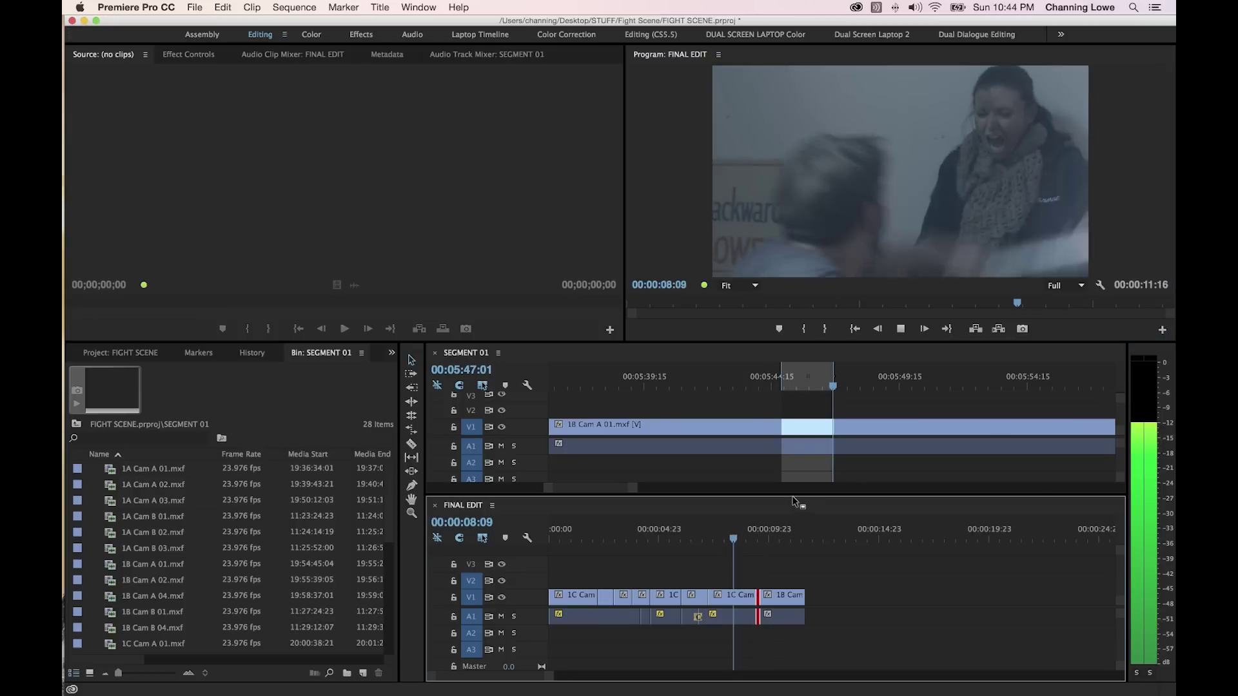
{"action": "key", "text": "space"}
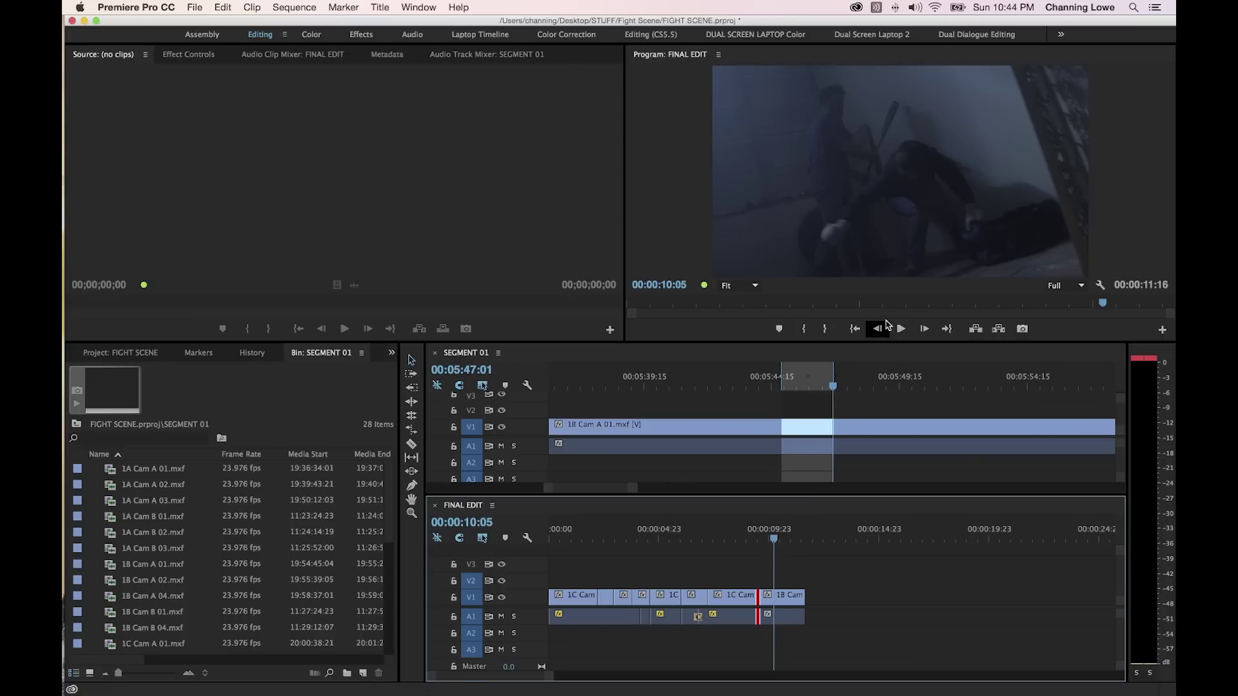
Roll the cut between the last two FINAL EDIT shots five frames later to 00:00:09:17.
{"action": "key", "text": "shift+t"}
{"action": "key", "text": "shift+grave"}
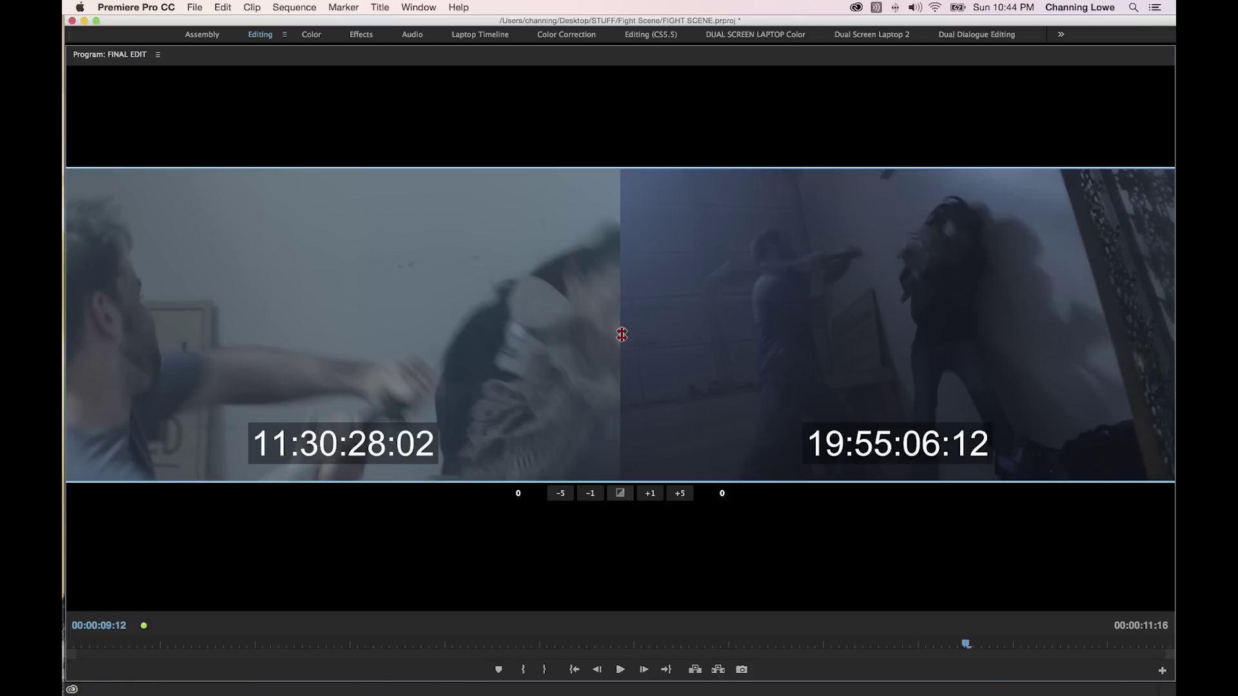
{"action": "left_click_drag", "start_coordinate": [623, 335], "coordinate": [639, 335]}
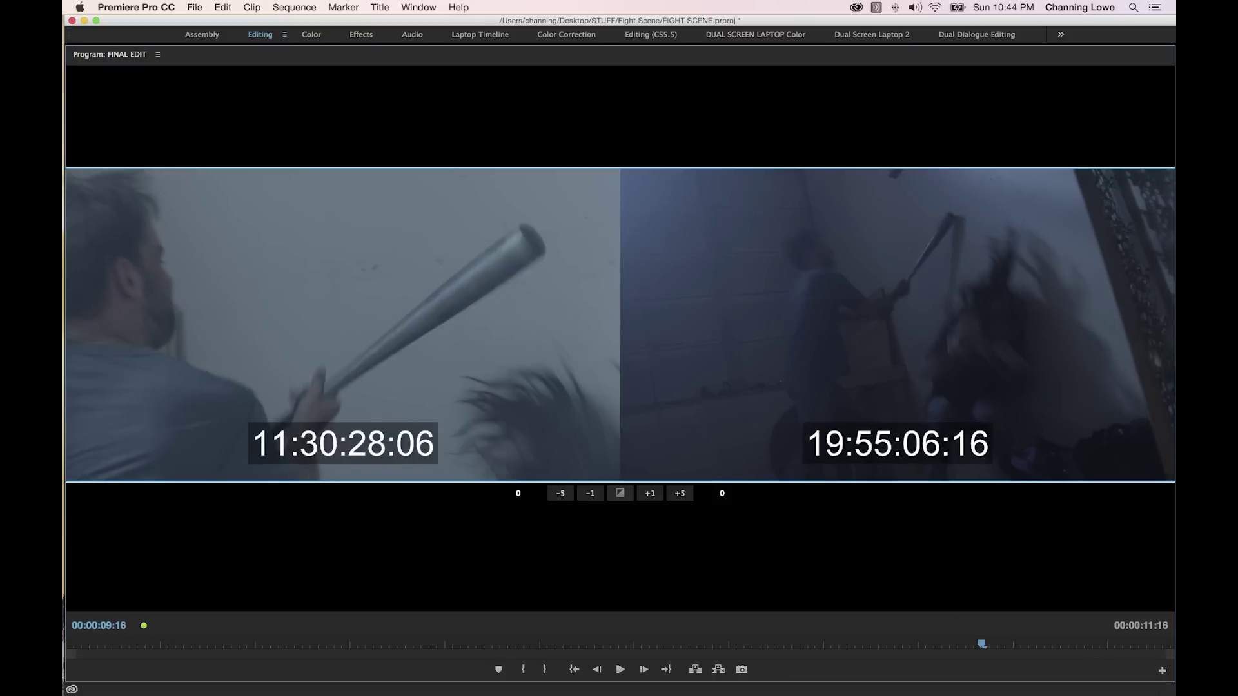
{"action": "key", "text": "alt+Right"}
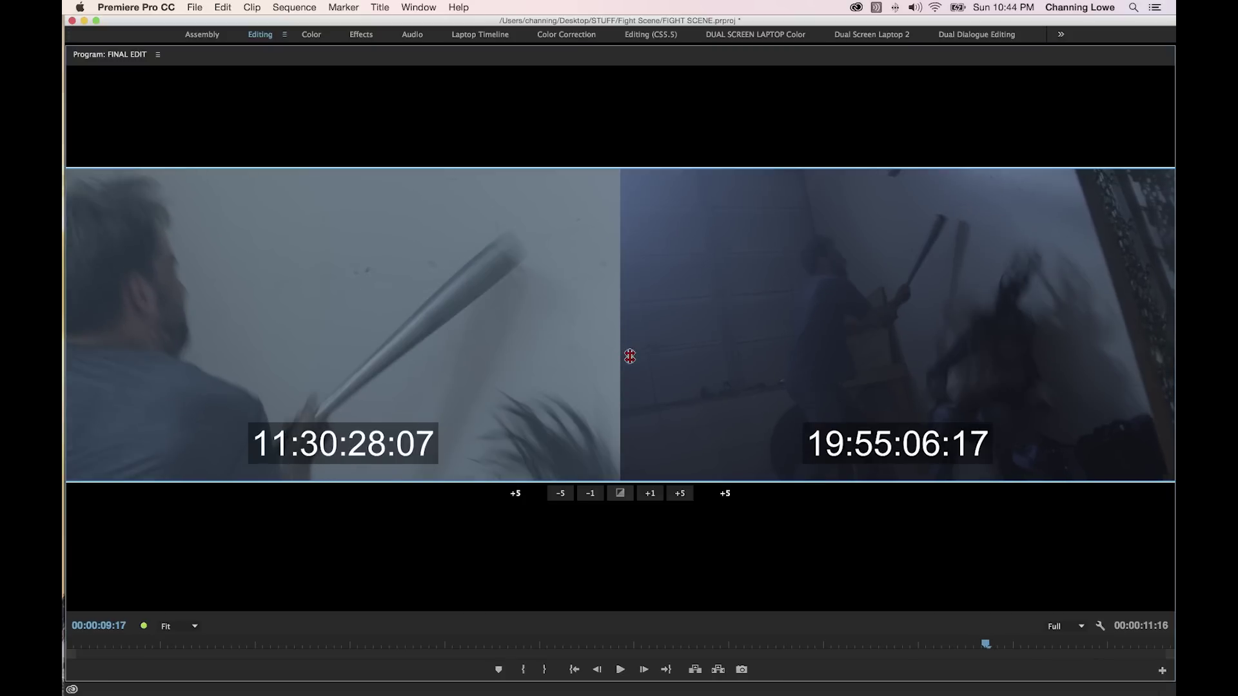
{"action": "key", "text": "Escape"}
Play FINAL EDIT from 00:00:08:02 to 00:00:11:08 to check the rolled cut.
{"action": "left_click_drag", "start_coordinate": [743, 524], "coordinate": [727, 530]}
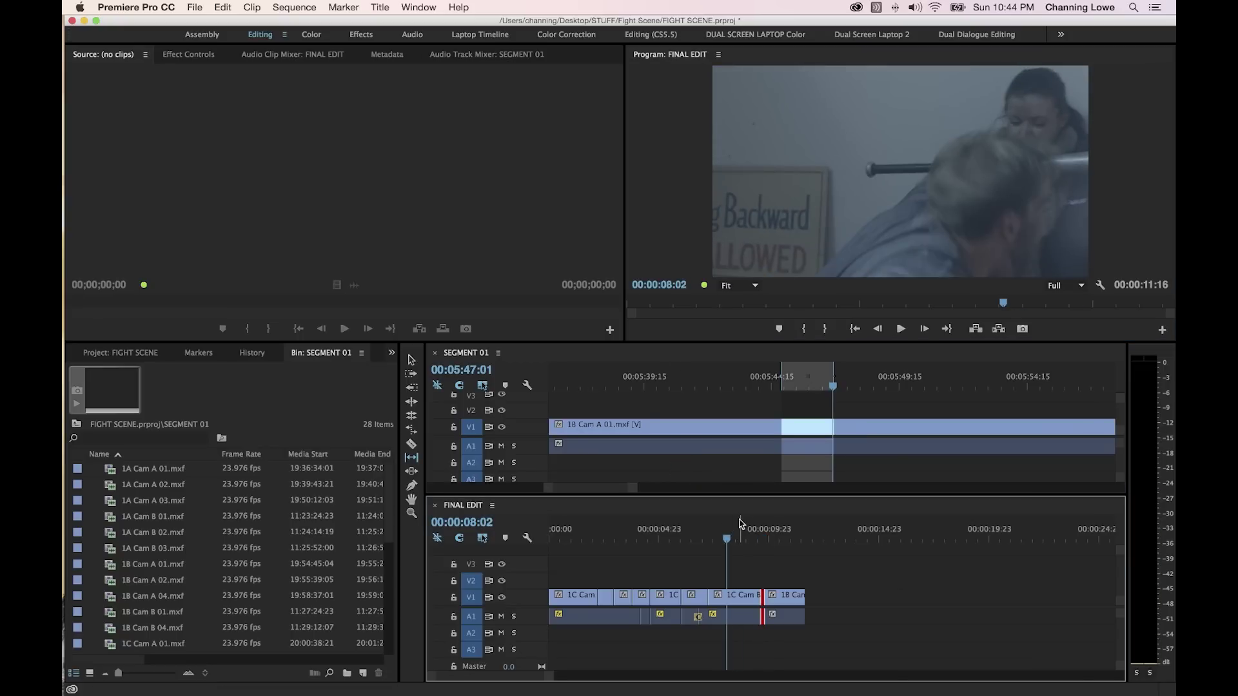
{"action": "key", "text": "space"}
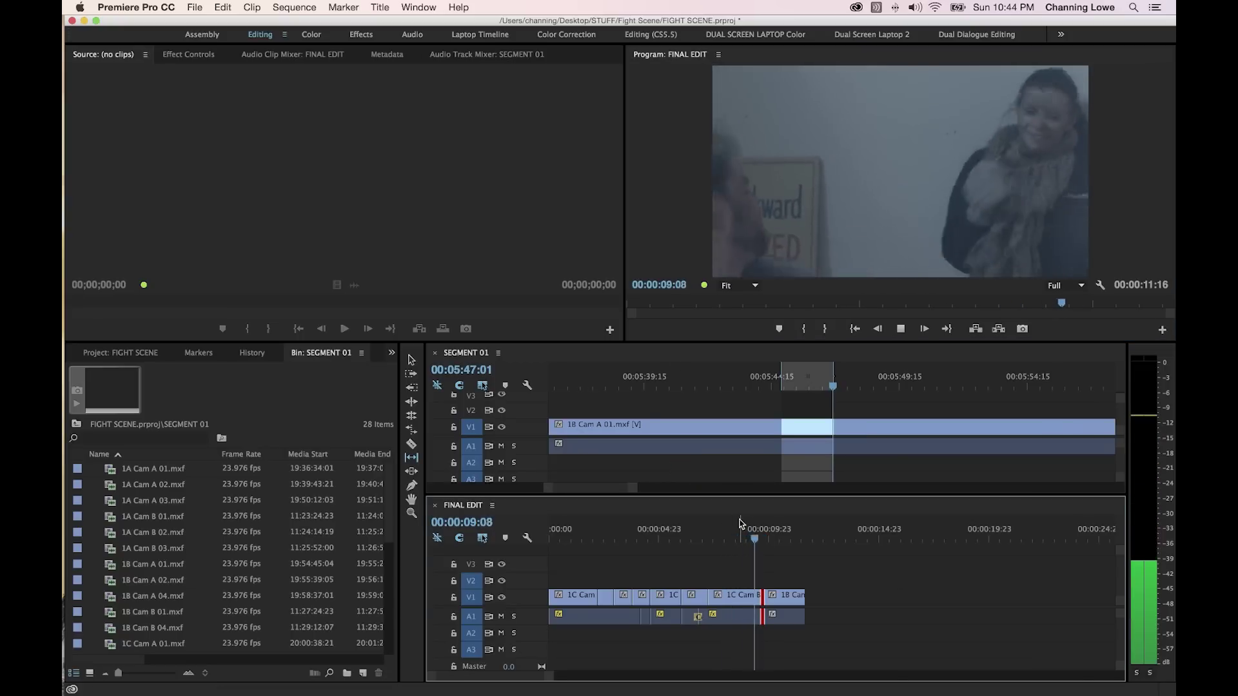
{"action": "key", "text": "space"}
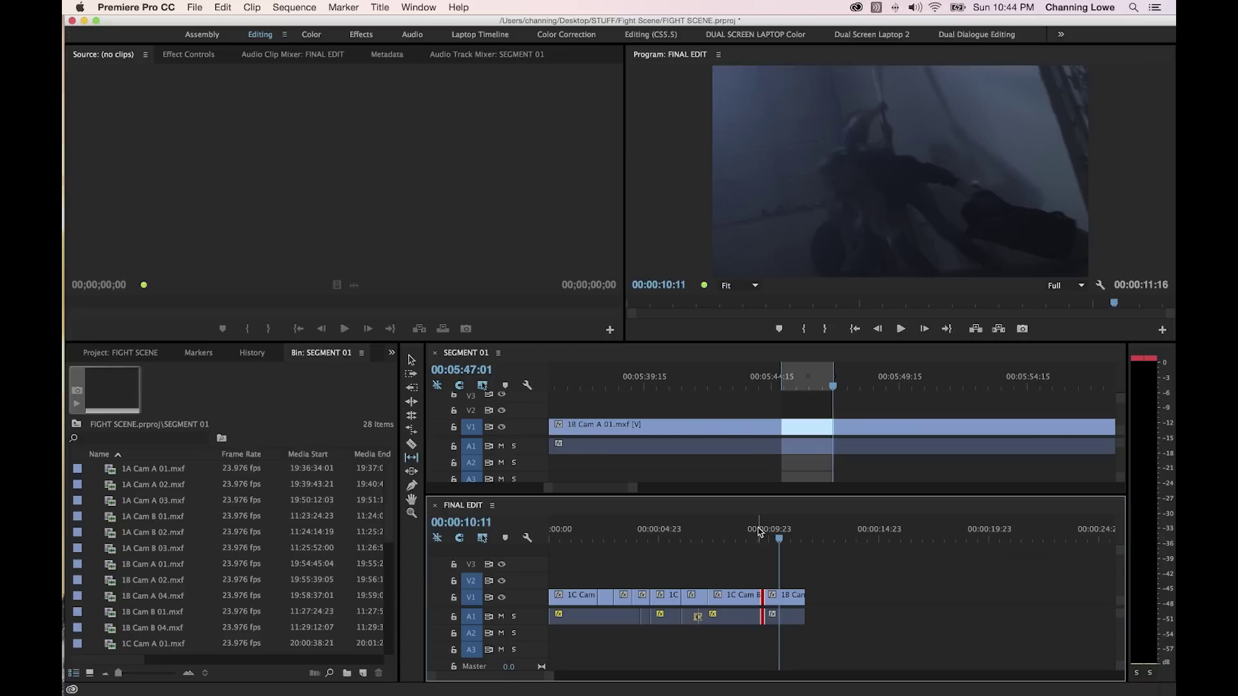
{"action": "key", "text": "space"}
Find the bat swing behind the woman in 1A Cam A 02.mxf in SEGMENT 01 and mark an in point at 00:01:18:15.
{"action": "left_click", "coordinate": [738, 385]}
{"action": "key", "text": "backslash"}
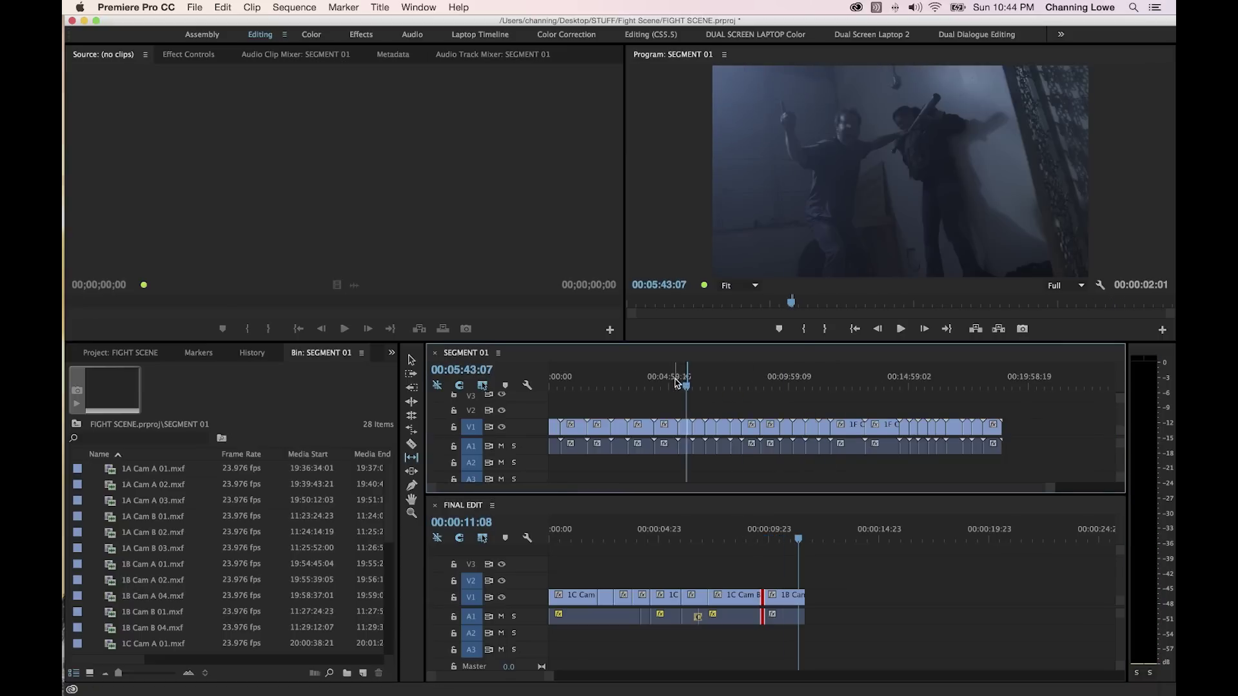
{"action": "left_click_drag", "start_coordinate": [672, 385], "coordinate": [578, 391]}
{"action": "key", "text": "space"}
{"action": "key", "text": "="}
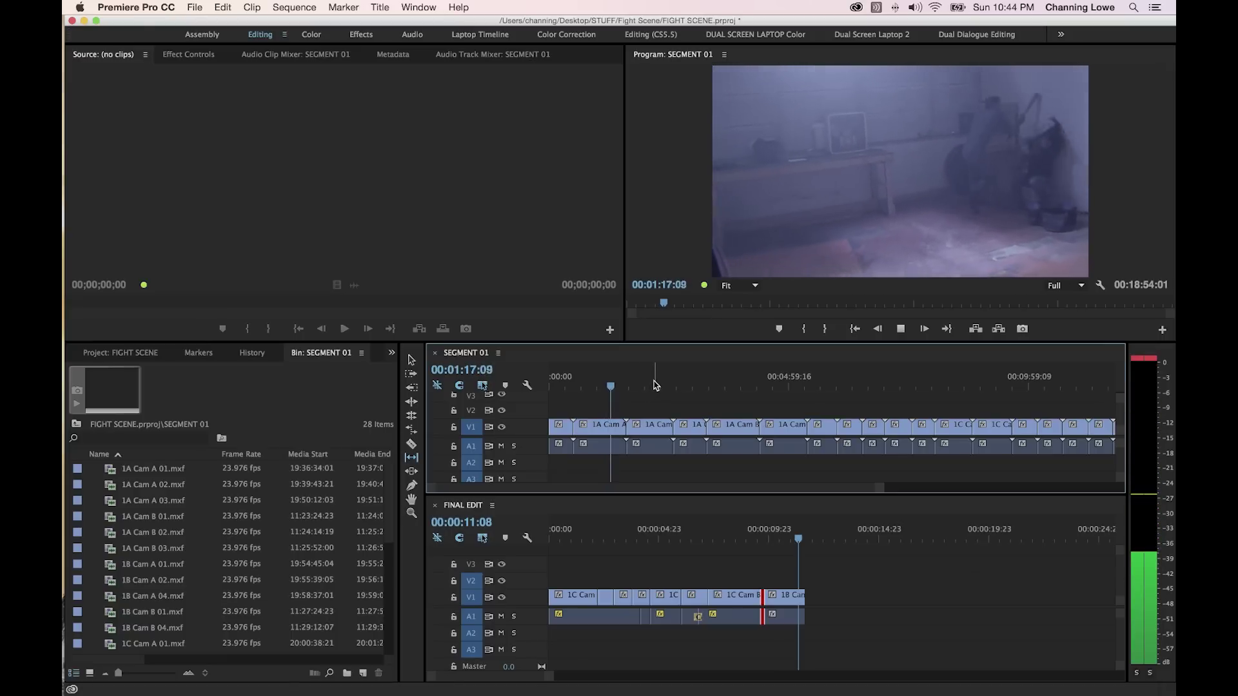
{"action": "key", "text": "space"}
{"action": "key", "text": "shift+Right"}
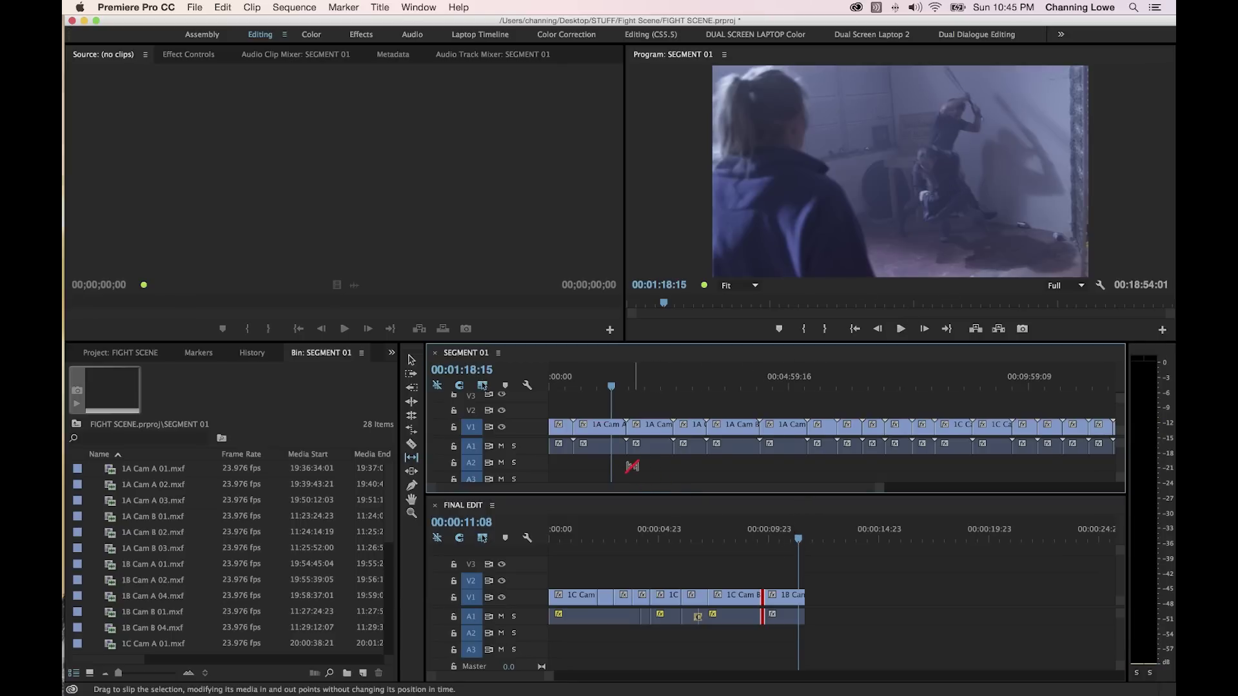
{"action": "key", "text": "i"}
Play on through 1A Cam A 02.mxf in SEGMENT 01 and mark an out point at 00:01:29:08.
{"action": "key", "text": "space"}
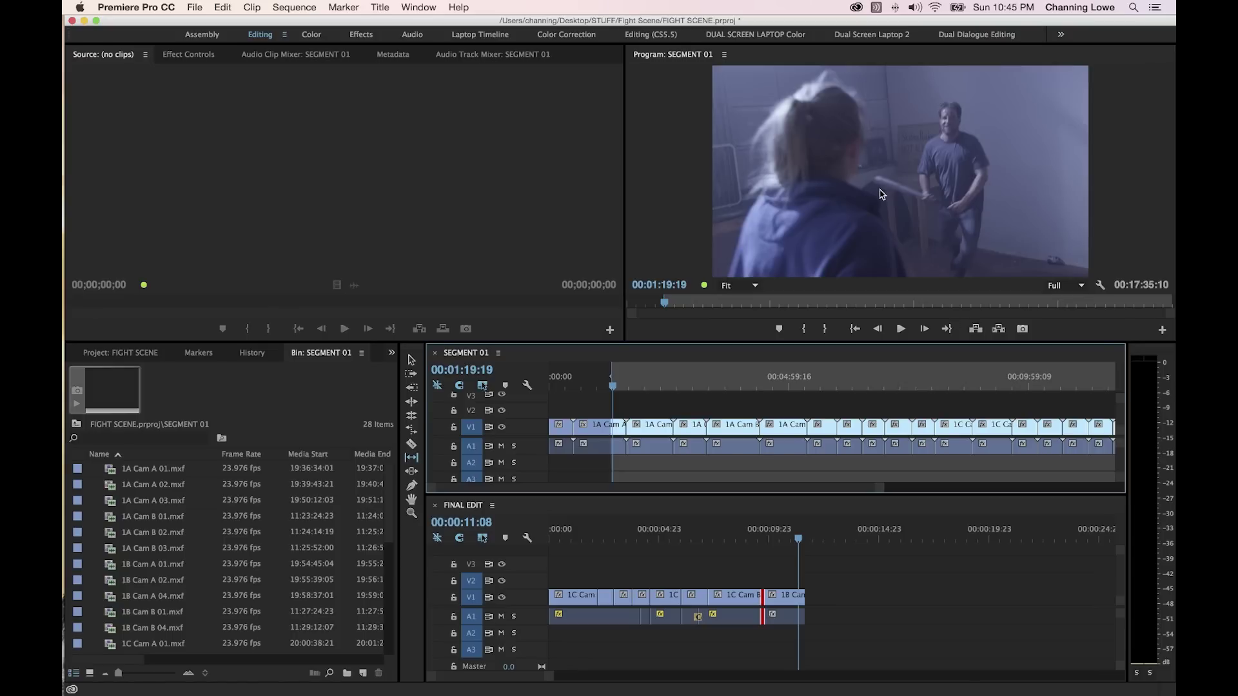
{"action": "key", "text": "space"}
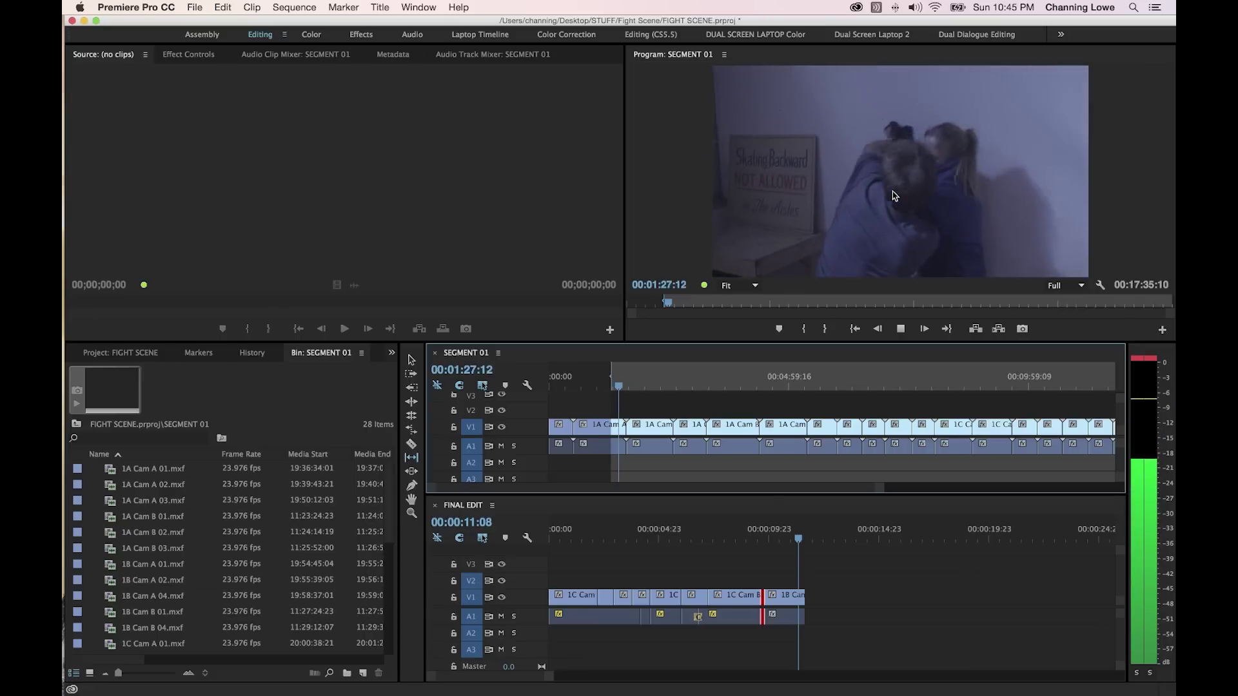
{"action": "key", "text": "space"}
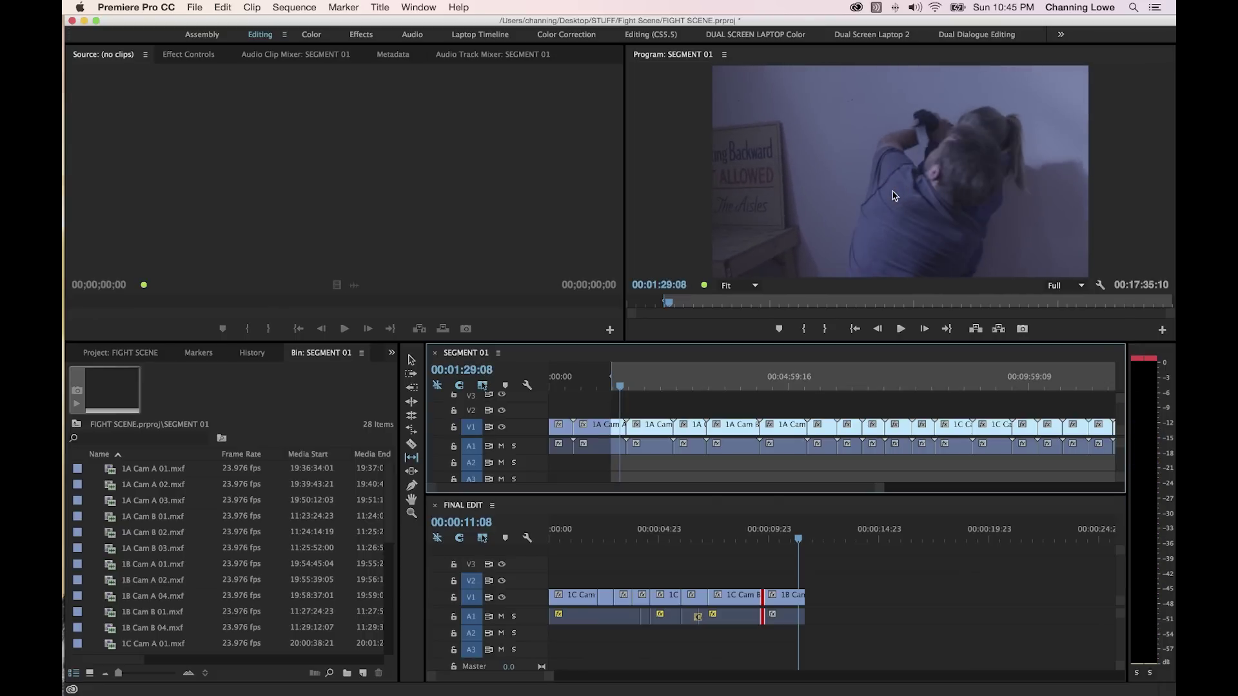
{"action": "key", "text": "o"}
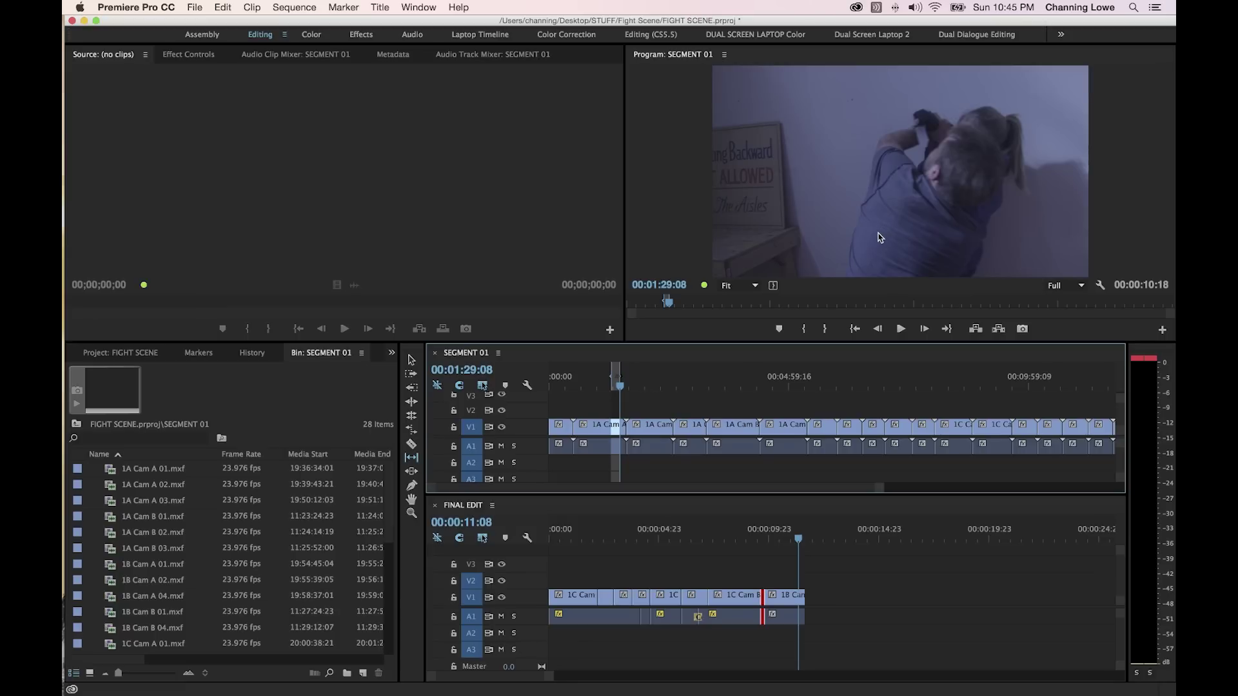
Paste the marked part of 1A Cam A 02.mxf at the end of FINAL EDIT at 00:00:11:16.
{"action": "key", "text": "shift+3"}
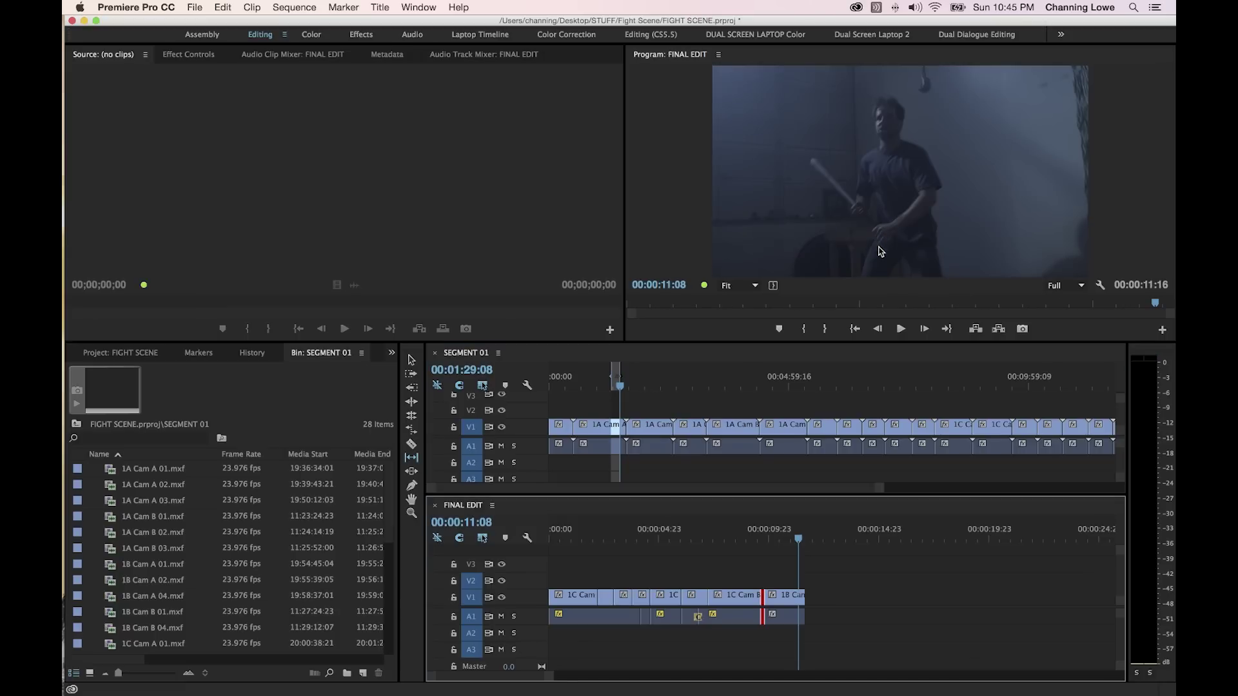
{"action": "key", "text": "Down"}
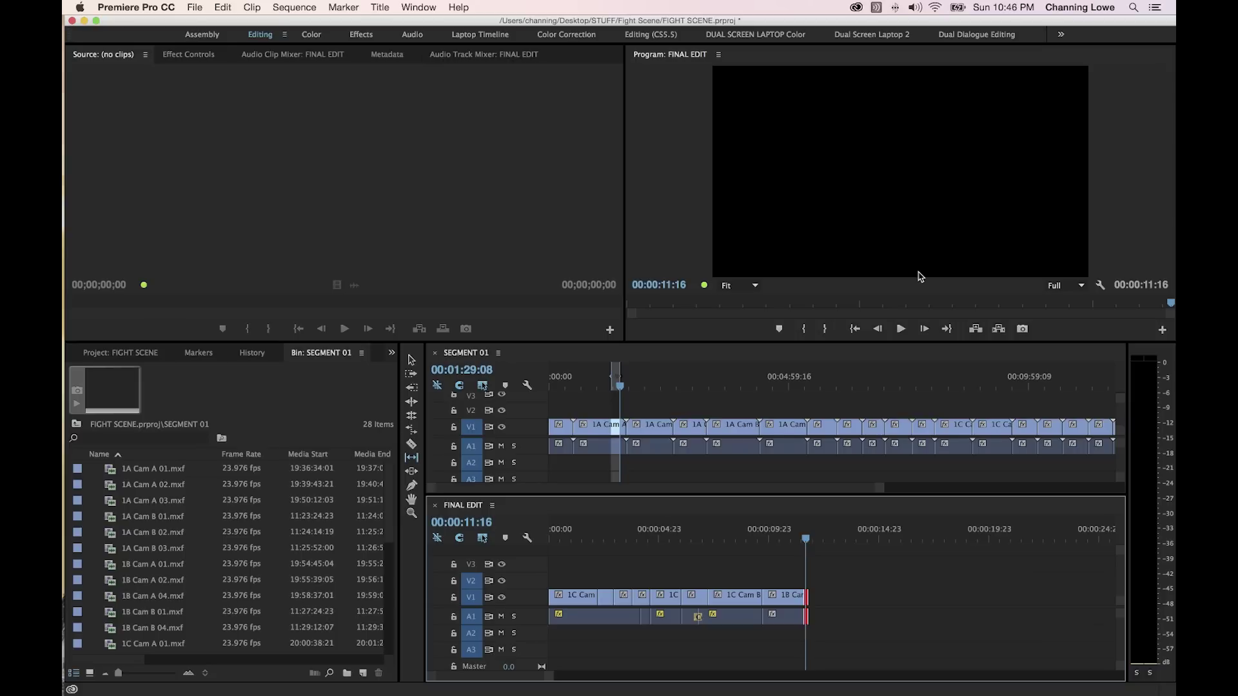
{"action": "key", "text": "super+v"}
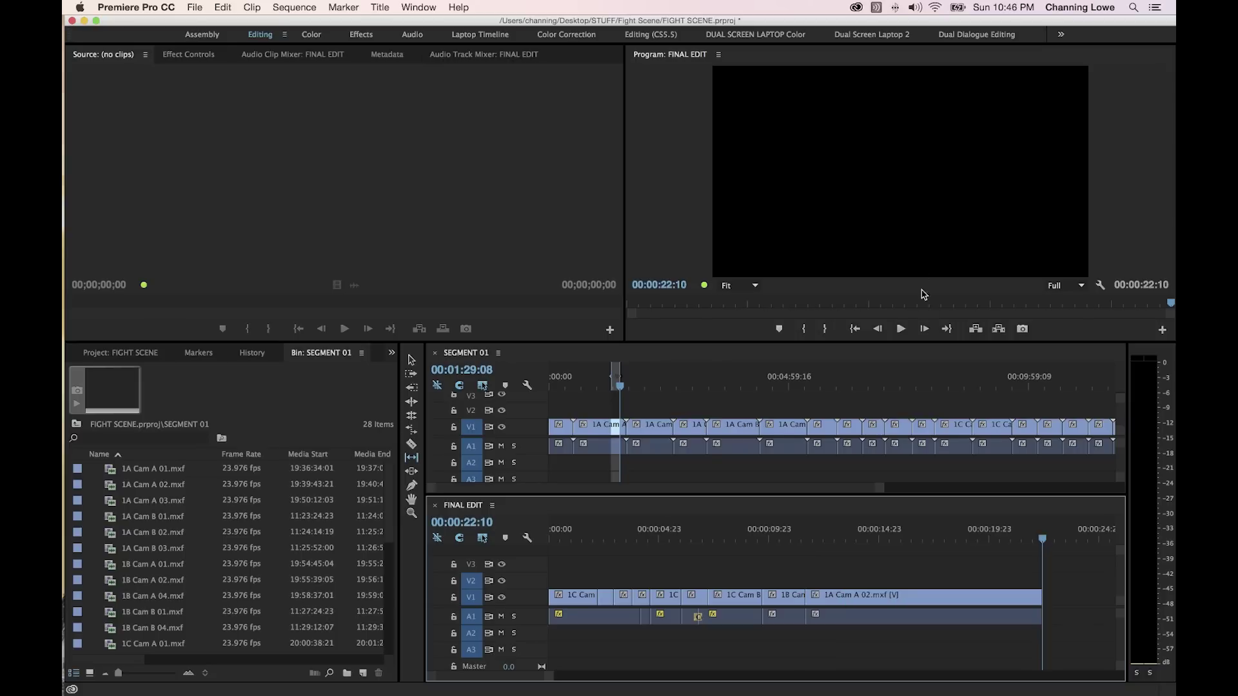
Play FINAL EDIT from 00:00:11:02 to 00:00:11:13 to examine the action leading into the 1A Cam A 02.mxf shot.
{"action": "left_click", "coordinate": [793, 541]}
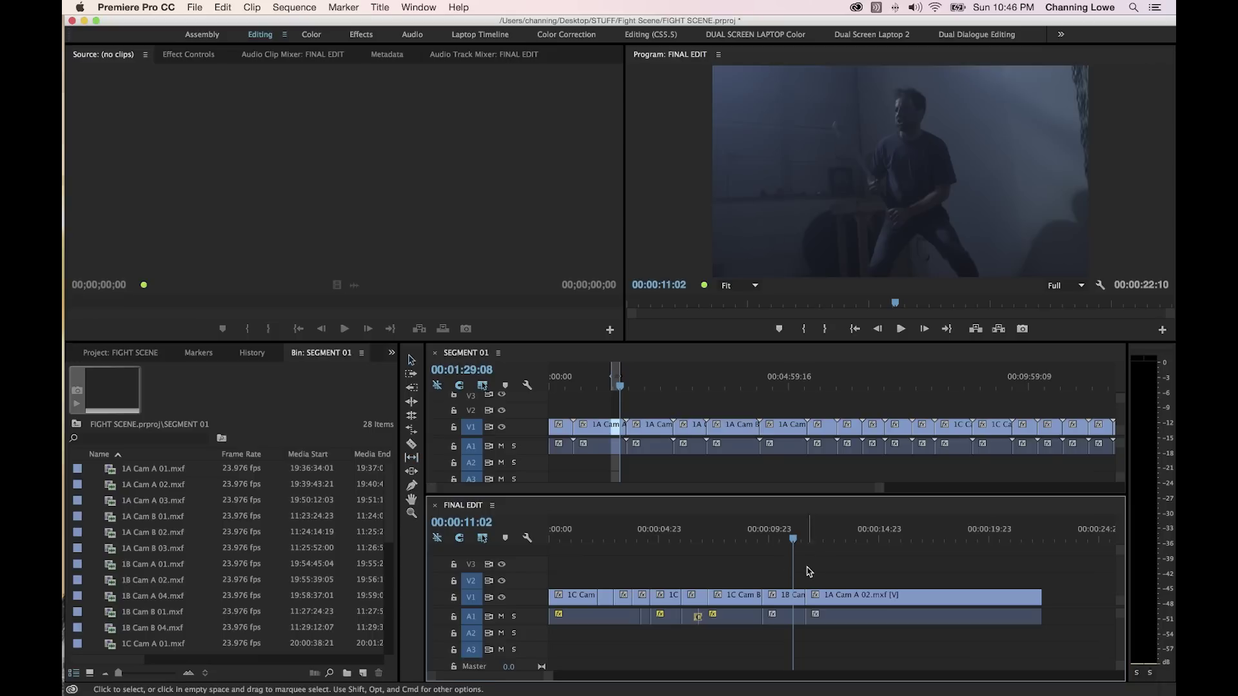
{"action": "key", "text": "space"}
{"action": "key", "text": "space"}
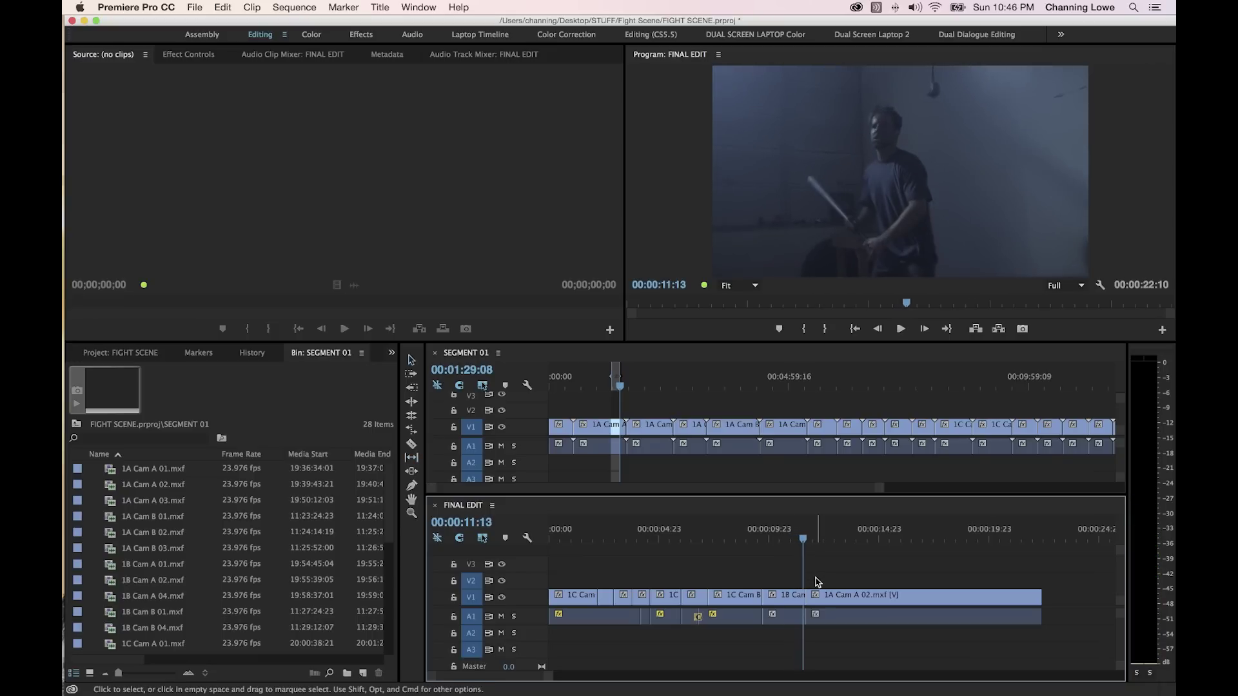
Ripple trim the end of 1B Cam A 01.mxf back to 00:00:10:16 in FINAL EDIT so the raised bat matches 1A Cam A 02.mxf.
{"action": "key", "text": "space"}
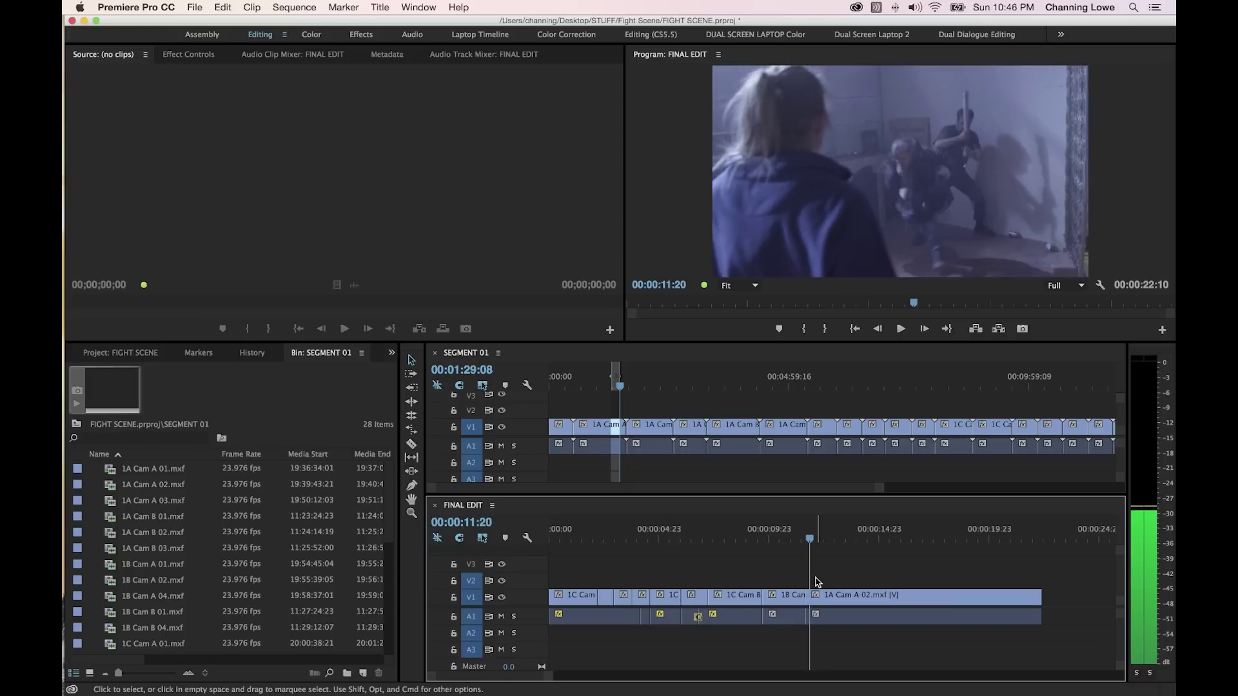
{"action": "key", "text": "space"}
{"action": "key", "text": "shift+t"}
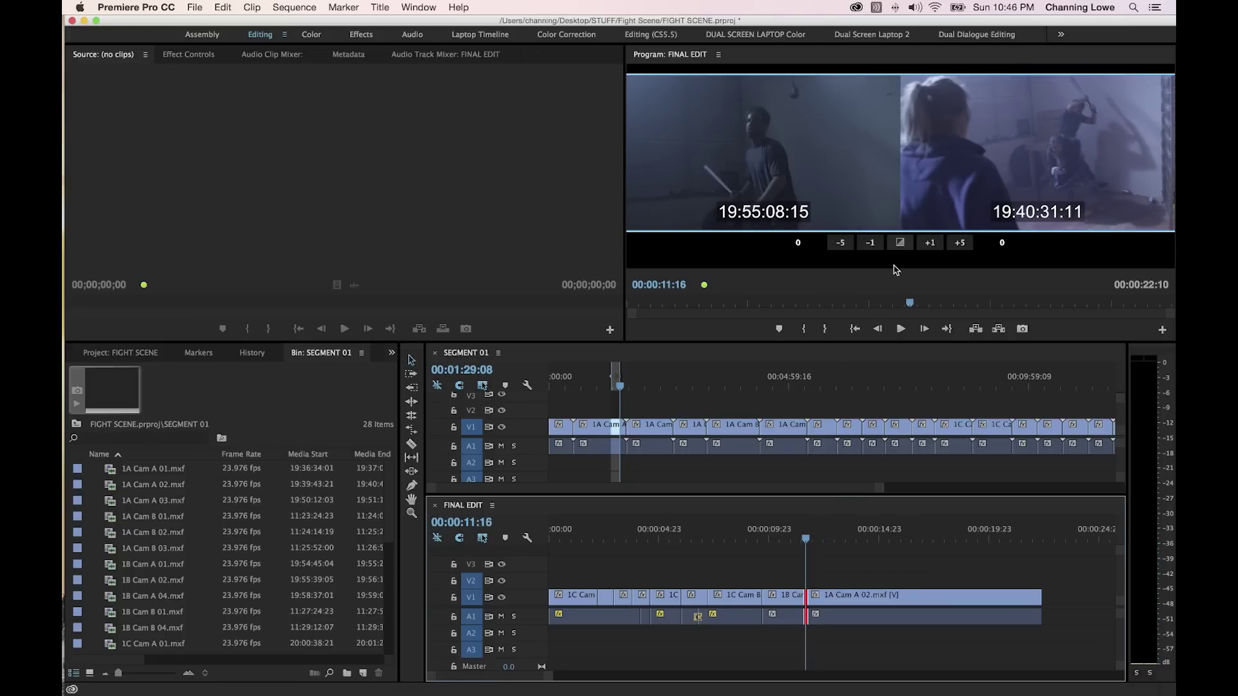
{"action": "key", "text": "grave"}
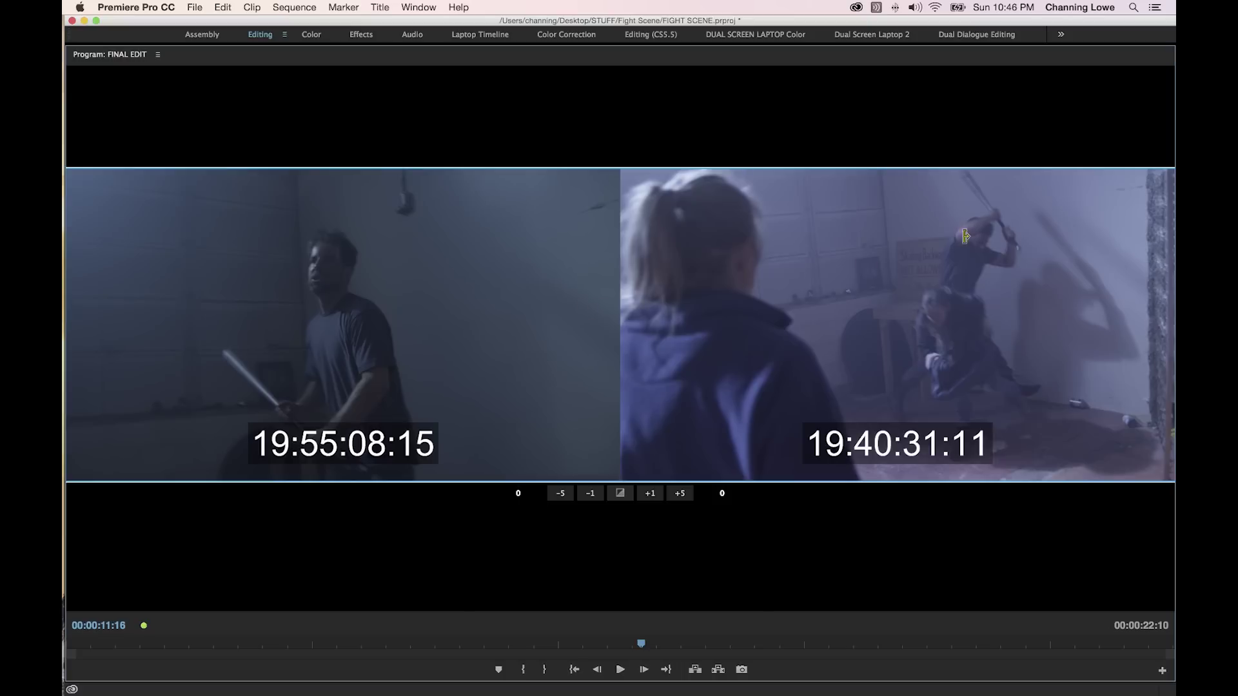
{"action": "left_click", "coordinate": [584, 304]}
{"action": "left_click_drag", "start_coordinate": [640, 644], "coordinate": [592, 644]}
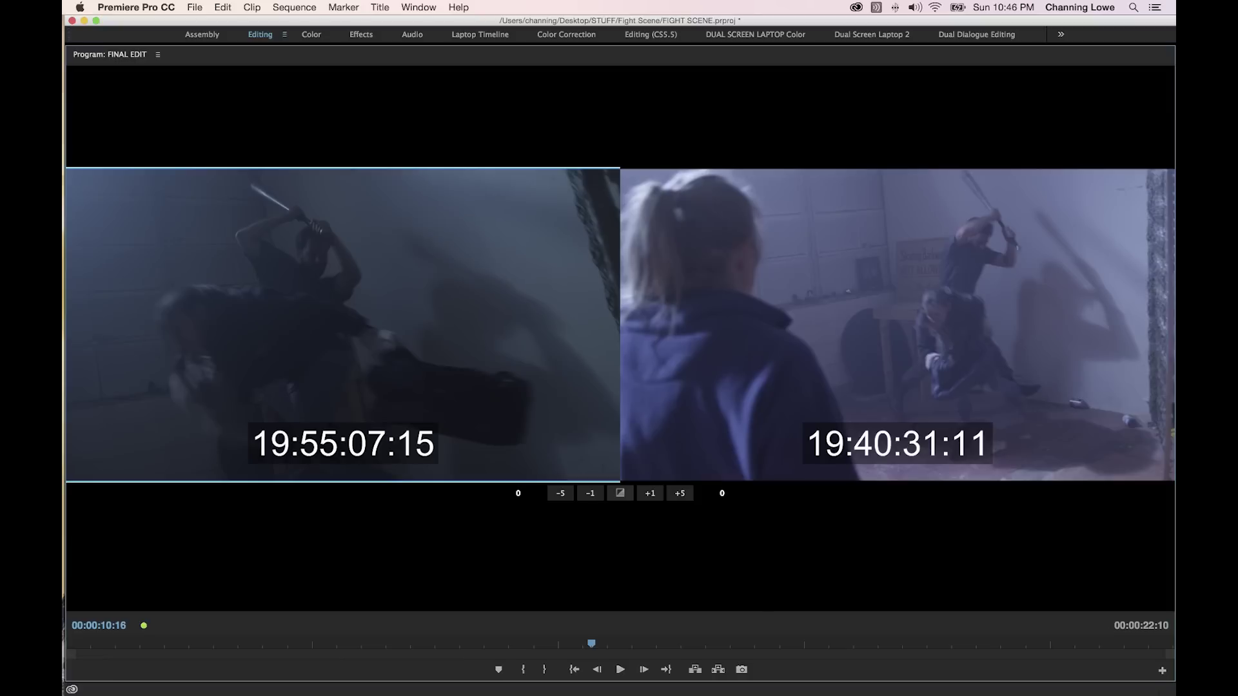
{"action": "key", "text": "k"}
{"action": "key", "text": "grave"}
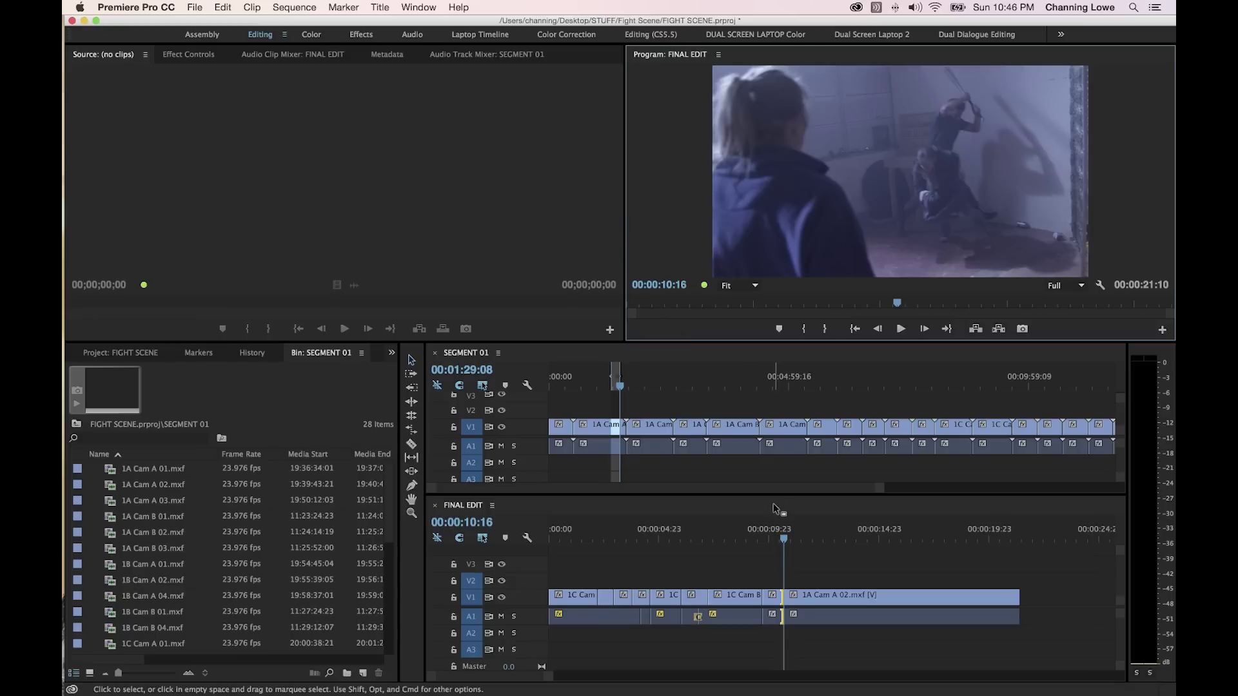
Play FINAL EDIT across the trimmed cut to 00:00:13:00 and return to the swing at 00:00:11:23.
{"action": "left_click", "coordinate": [758, 534]}
{"action": "key", "text": "space"}
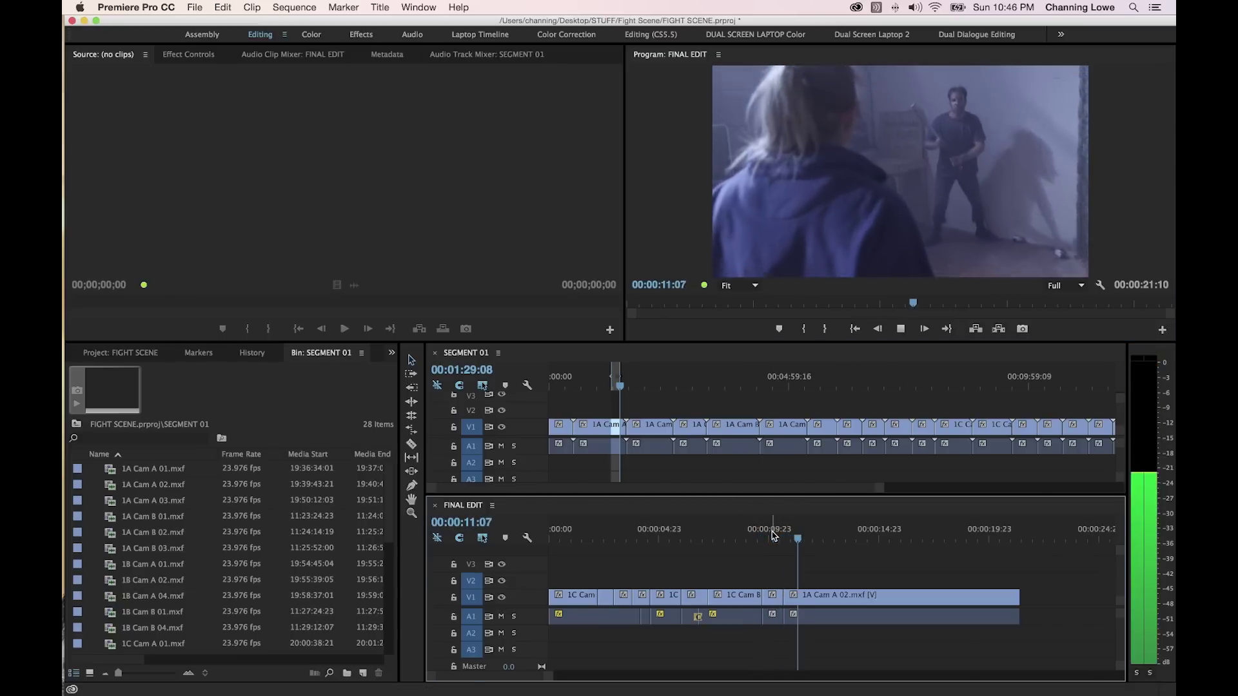
{"action": "key", "text": "space"}
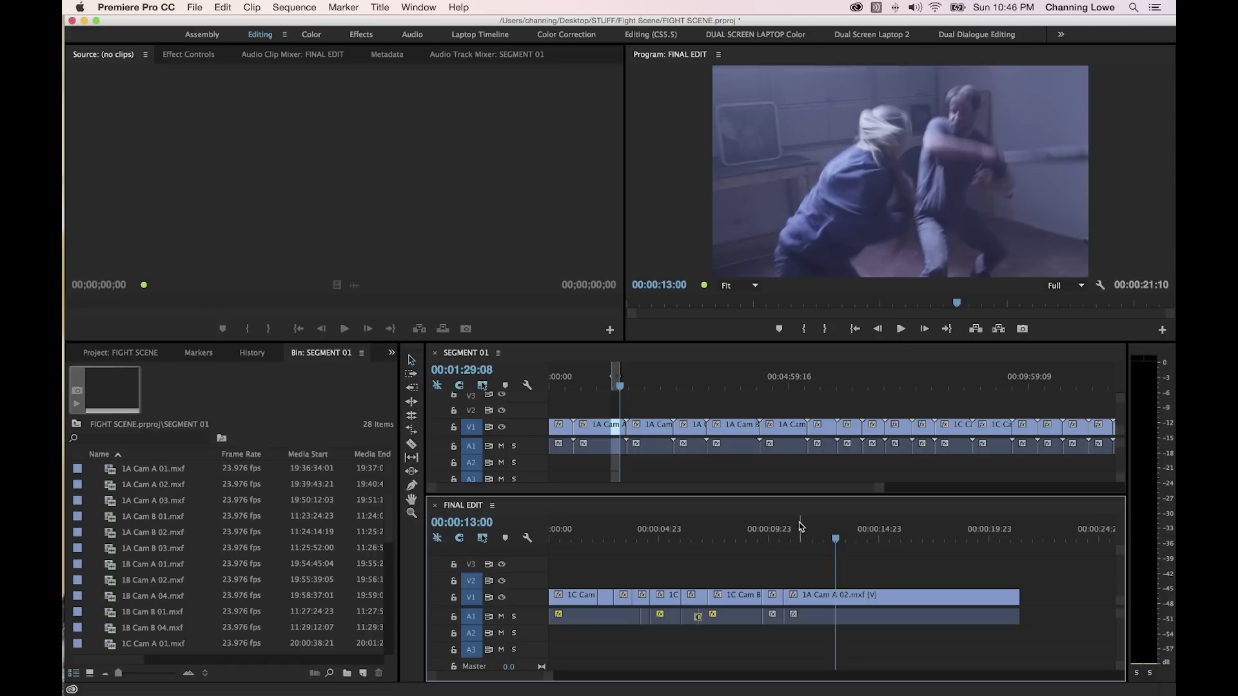
{"action": "left_click_drag", "start_coordinate": [829, 539], "coordinate": [815, 540]}
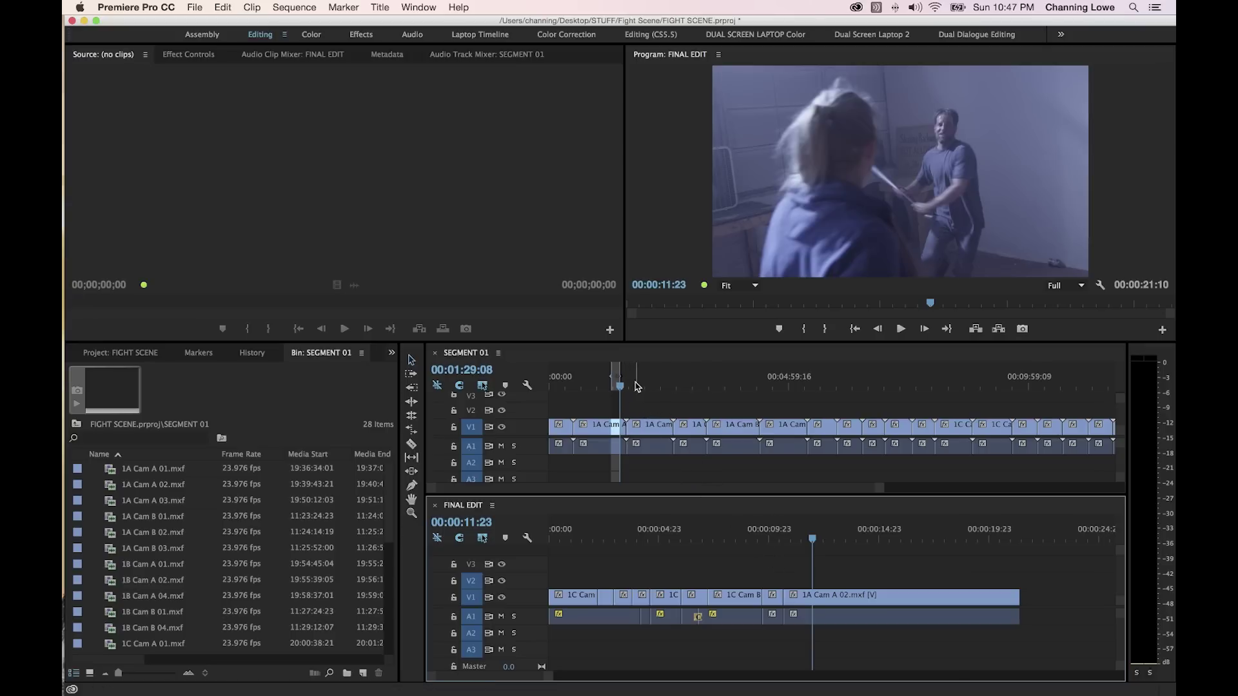
Search SEGMENT 01 for a reverse angle of the swing, comparing FINAL EDIT at 00:00:11:18, as far as 1G Cam A 01.mxf at 00:14:47:01.
{"action": "left_click_drag", "start_coordinate": [635, 387], "coordinate": [681, 392]}
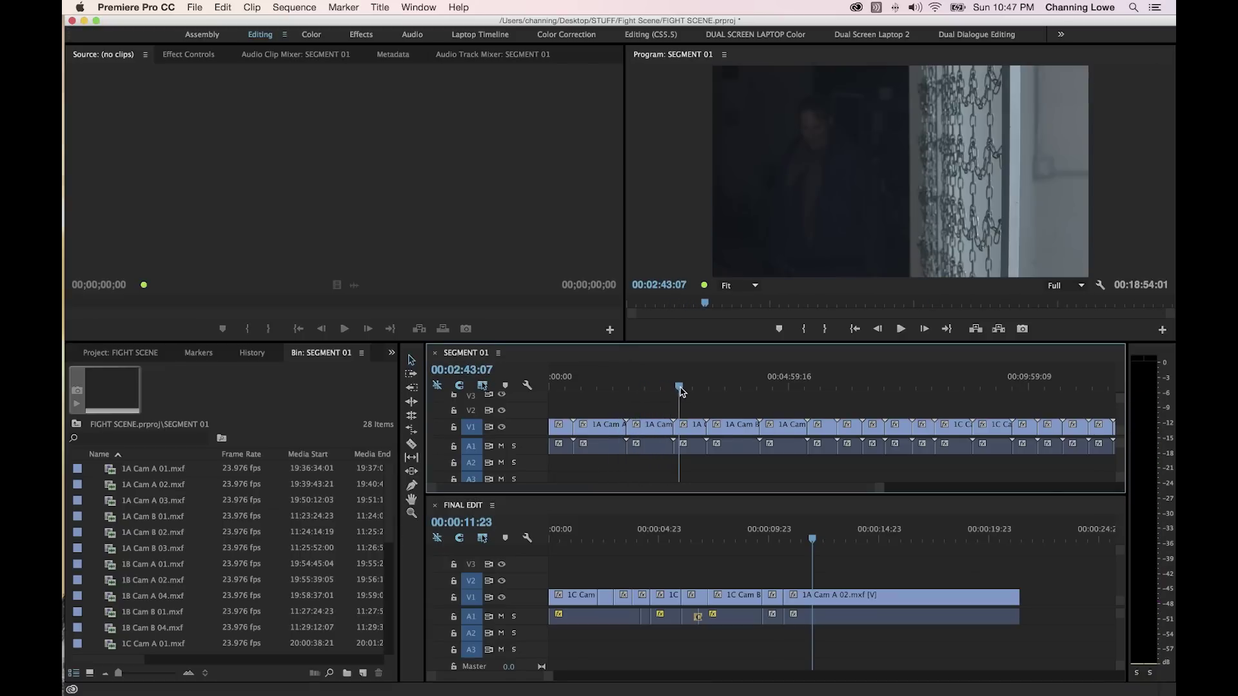
{"action": "key", "text": "minus"}
{"action": "left_click_drag", "start_coordinate": [624, 389], "coordinate": [658, 389]}
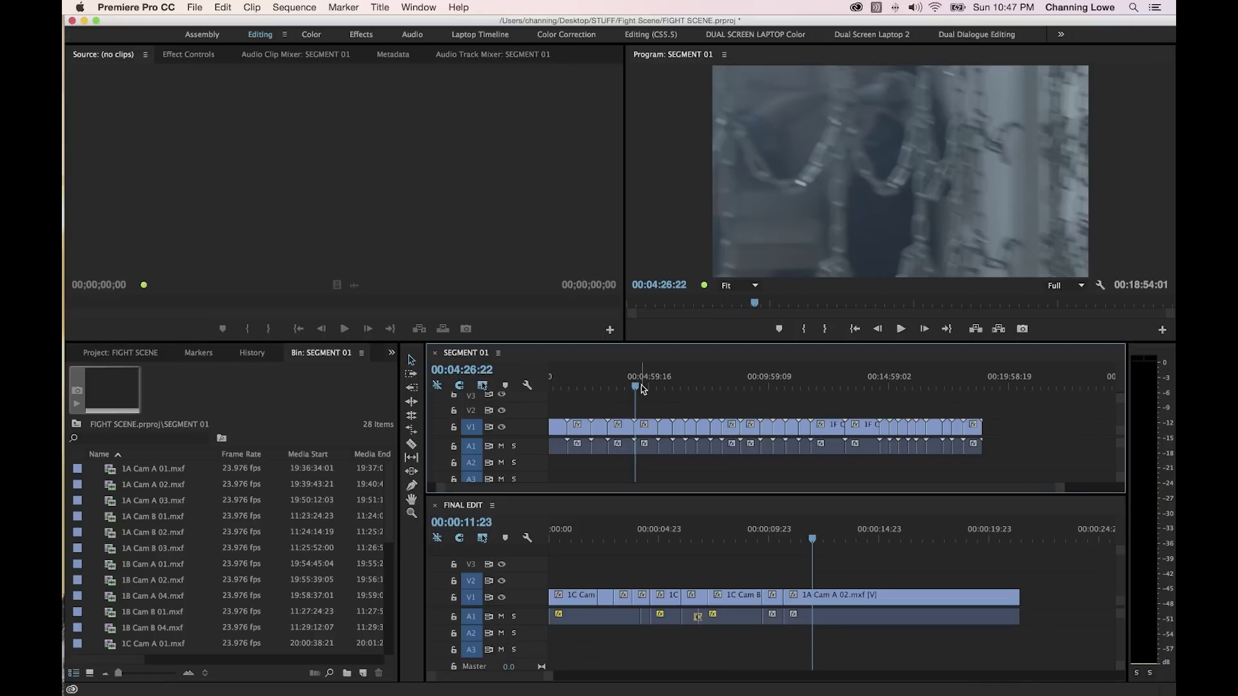
{"action": "left_click", "coordinate": [805, 543]}
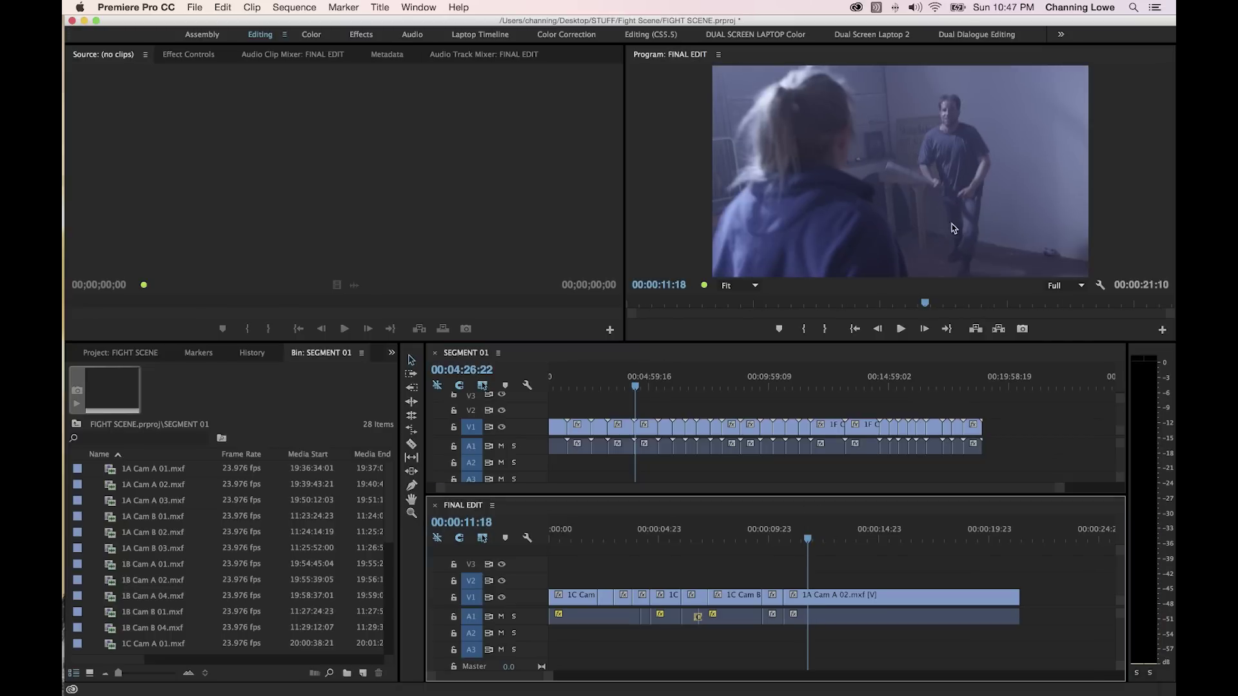
{"action": "left_click_drag", "start_coordinate": [635, 387], "coordinate": [713, 396]}
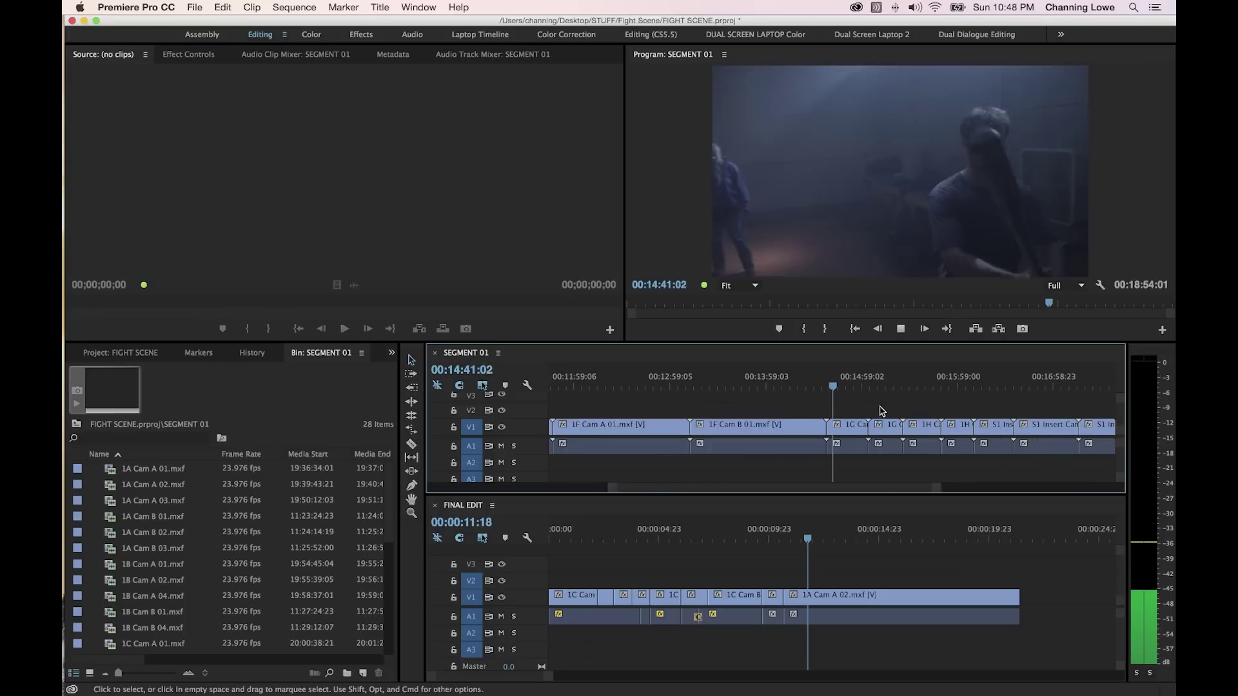
{"action": "key", "text": "="}
{"action": "left_click_drag", "start_coordinate": [834, 388], "coordinate": [847, 389]}
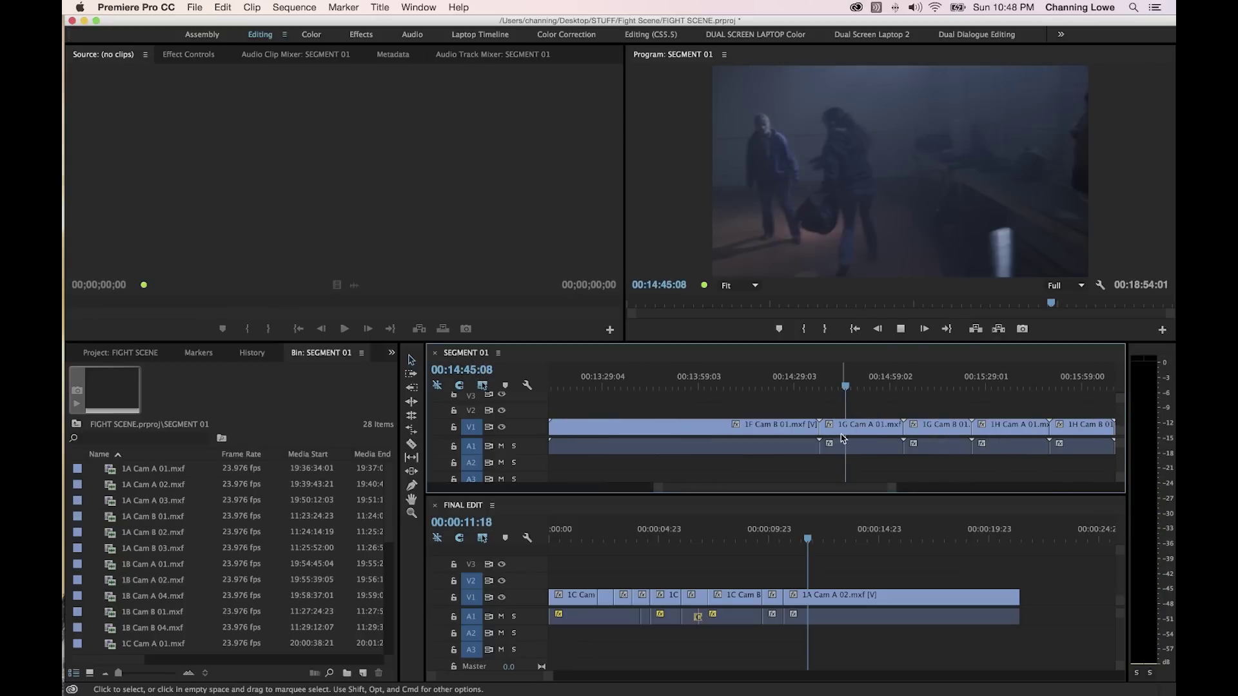
{"action": "key", "text": "backslash"}
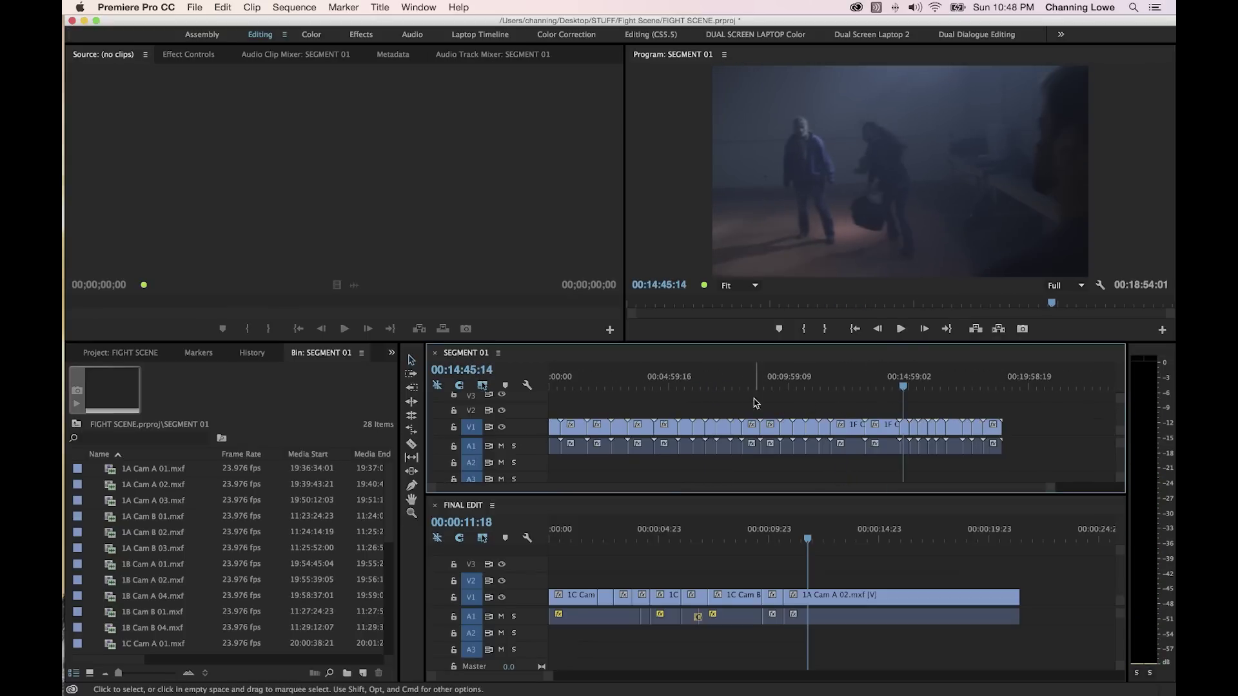
{"action": "key", "text": "="}
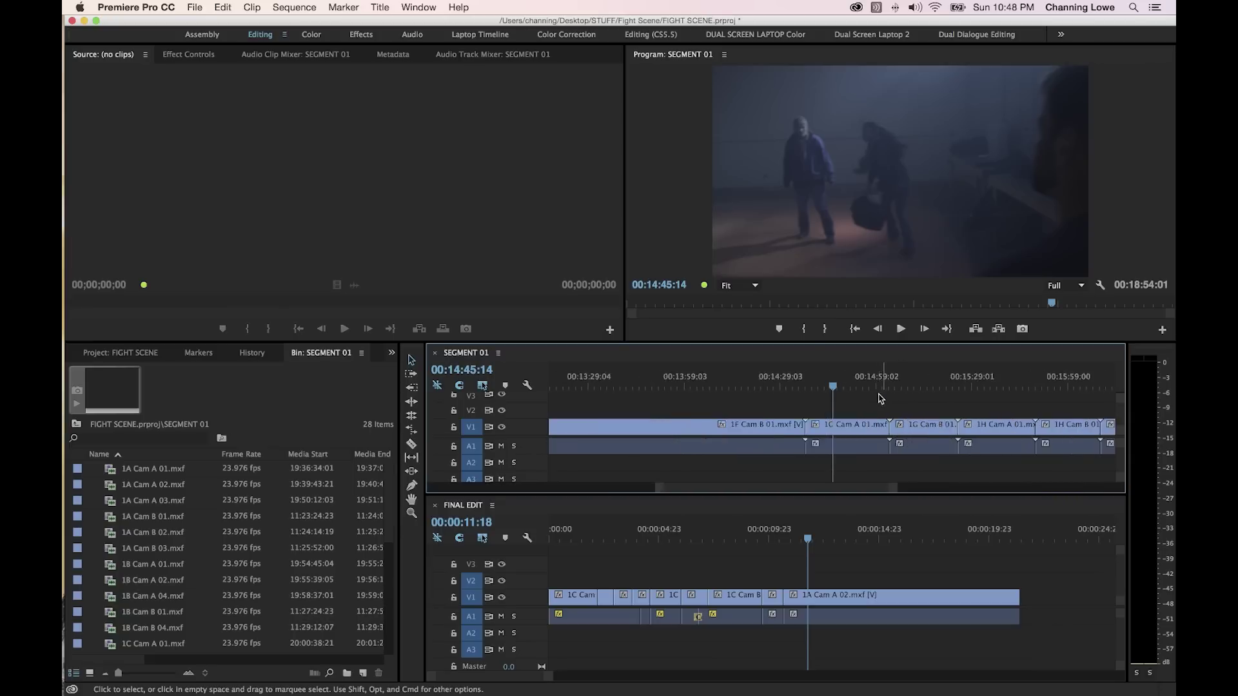
{"action": "left_click_drag", "start_coordinate": [833, 387], "coordinate": [842, 387]}
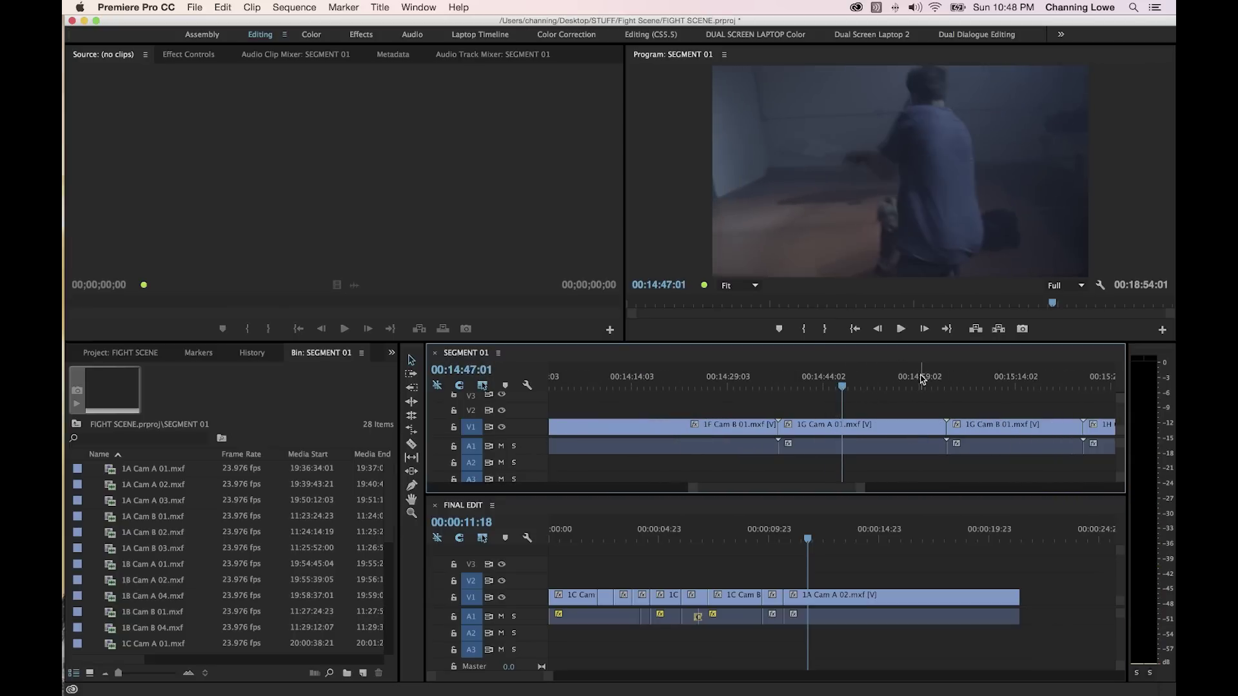
Mark an in point at 00:14:46:20 in SEGMENT 01, where the bat is drawn back in 1G Cam A 01.mxf.
{"action": "key", "text": "Left"}
{"action": "key", "text": "Left"}
{"action": "key", "text": "Left"}
{"action": "key", "text": "Left"}
{"action": "key", "text": "Left"}
{"action": "key", "text": "Left"}
{"action": "key", "text": "Left"}
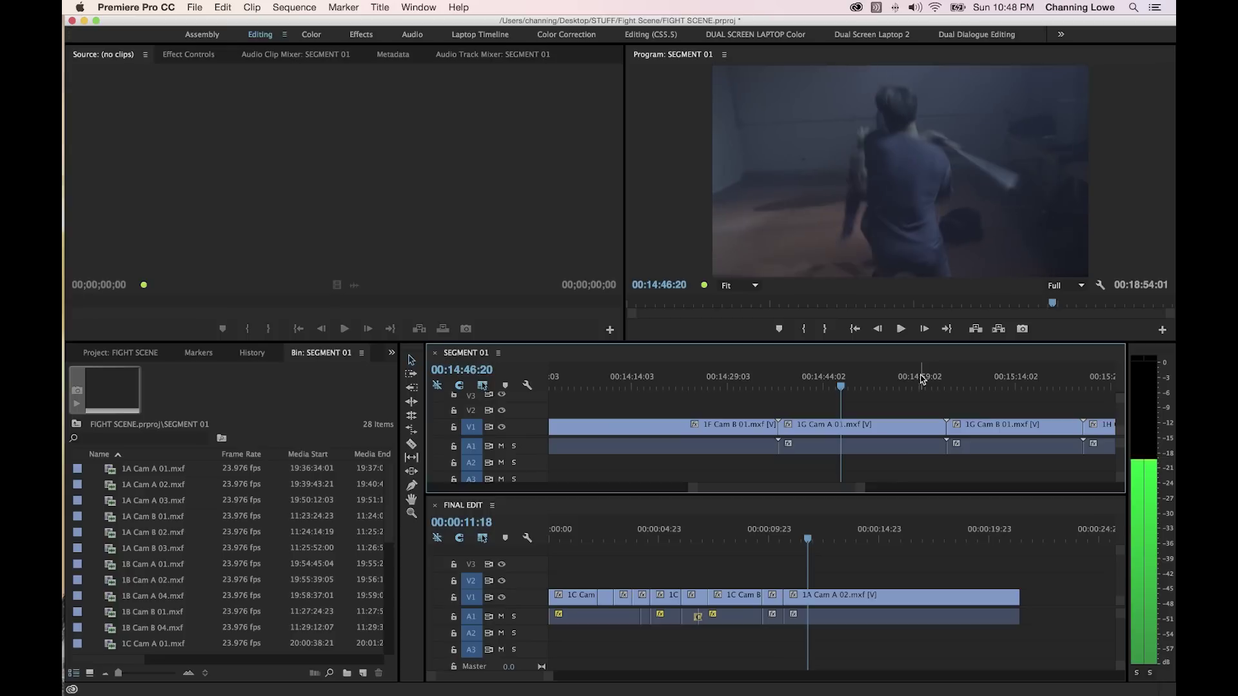
{"action": "key", "text": "Right"}
{"action": "key", "text": "Right"}
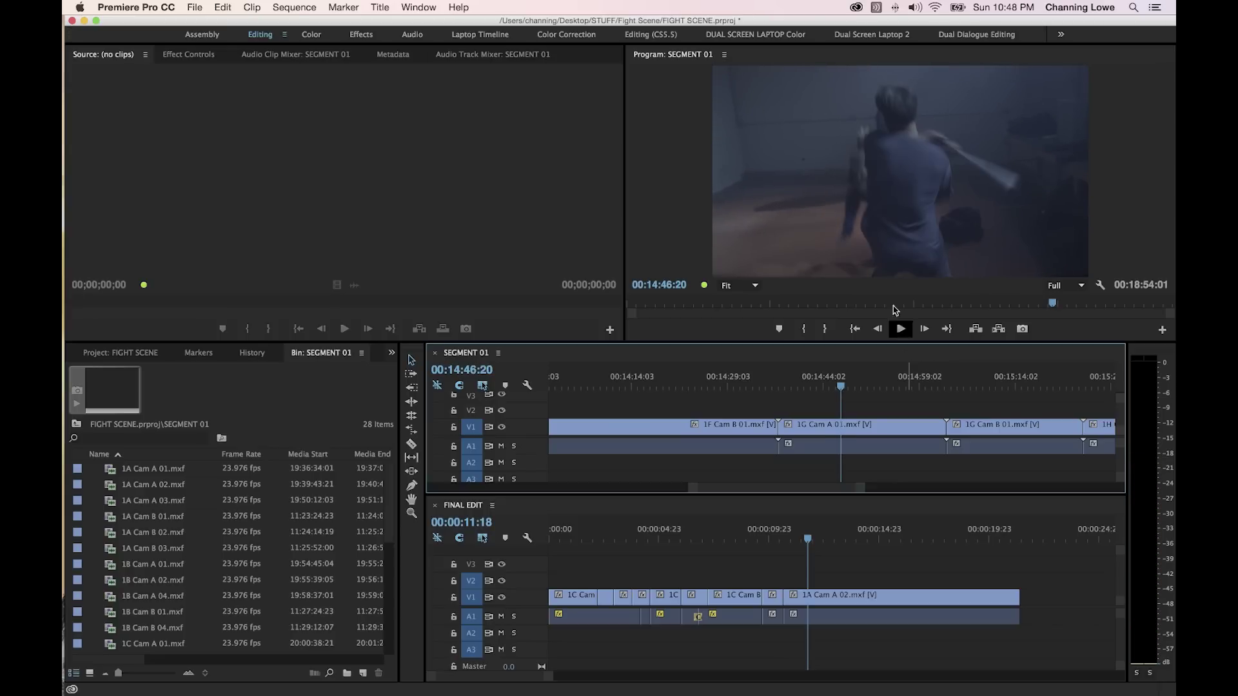
{"action": "key", "text": "i"}
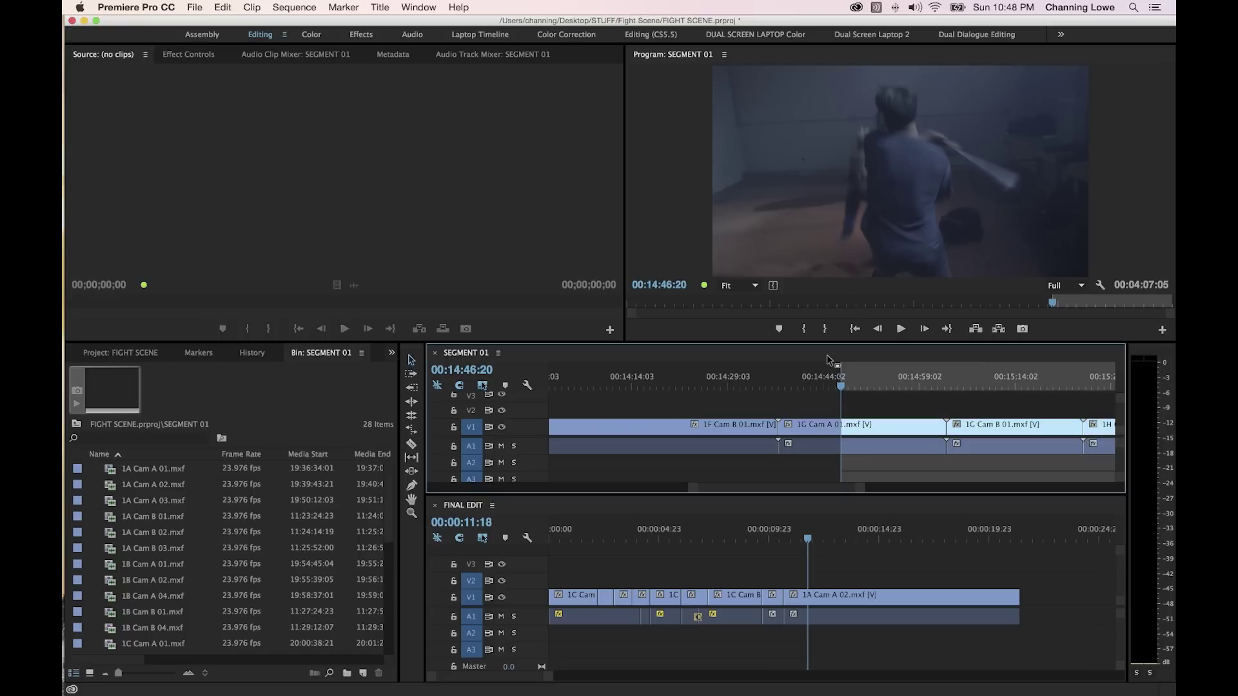
Play through the swing in 1G Cam A 01.mxf in SEGMENT 01 and mark an out point at 00:14:47:10.
{"action": "key", "text": "space"}
{"action": "key", "text": "k"}
{"action": "key", "text": "j"}
{"action": "key", "text": "k"}
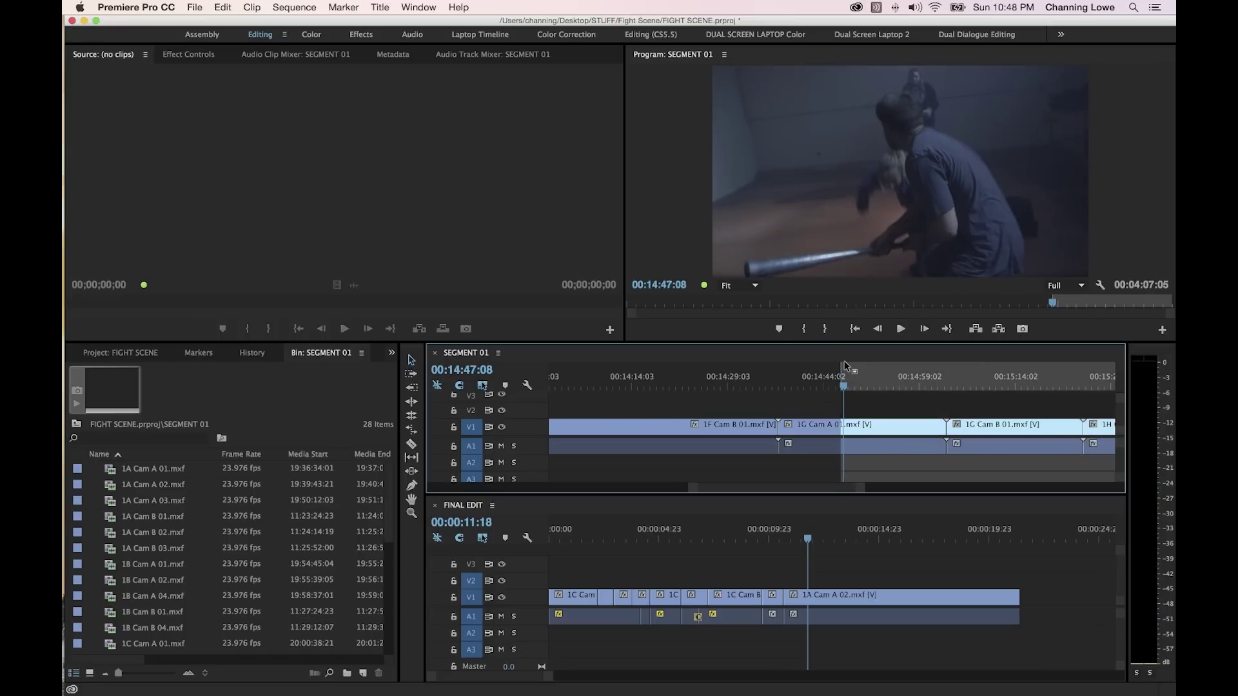
{"action": "key", "text": "l"}
{"action": "left_click", "coordinate": [901, 388]}
{"action": "left_click_drag", "start_coordinate": [902, 390], "coordinate": [841, 409]}
{"action": "key", "text": "minus"}
{"action": "key", "text": "l"}
{"action": "key", "text": "k"}
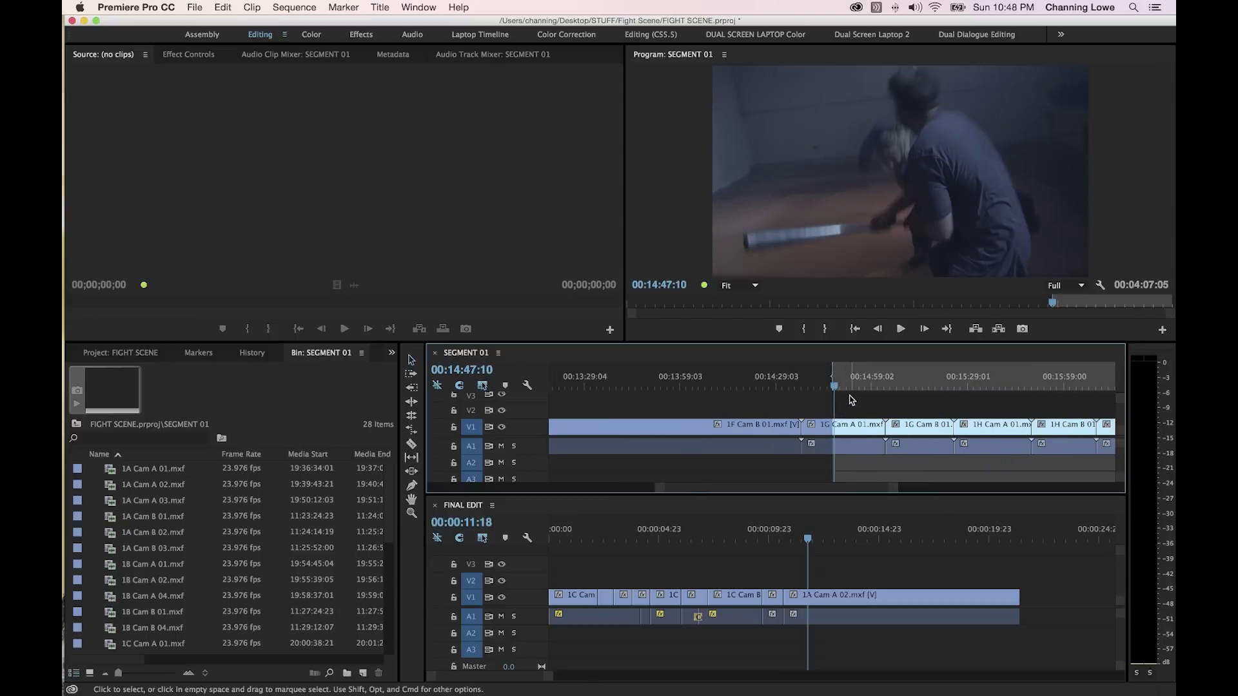
{"action": "key", "text": "o"}
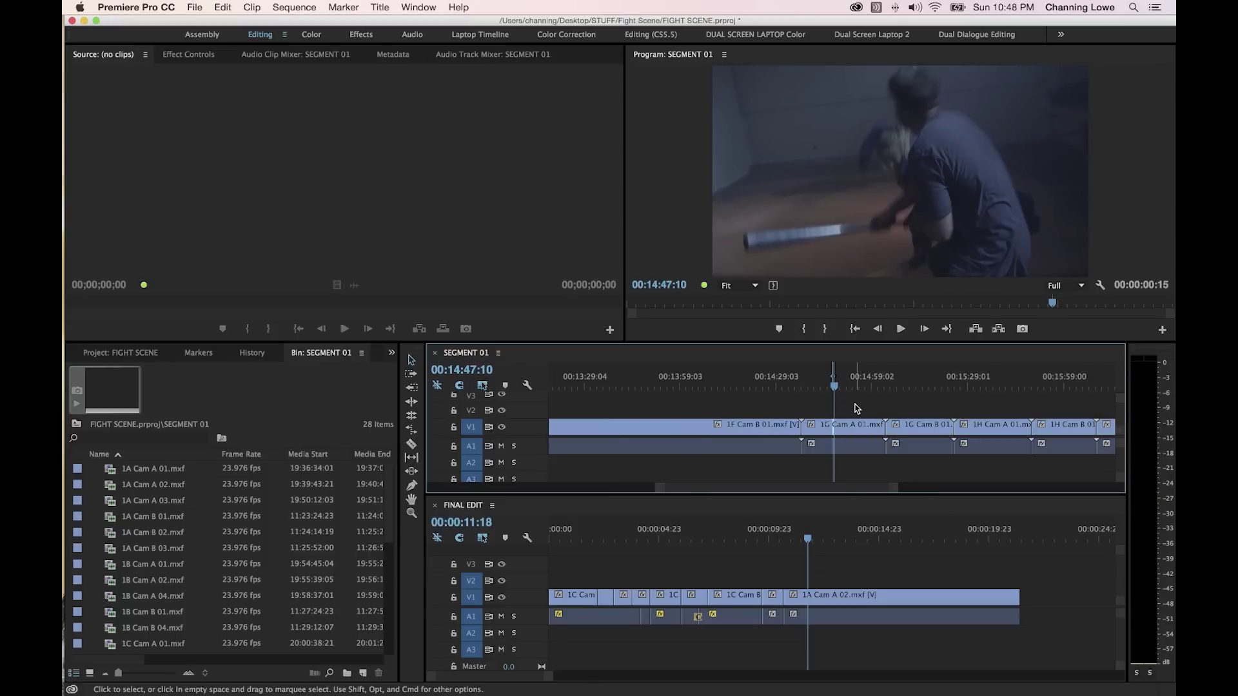
Copy the marked 1G Cam A 01.mxf video without its A1 audio and paste it on V2 of FINAL EDIT at 00:00:12:06.
{"action": "left_click", "coordinate": [473, 446]}
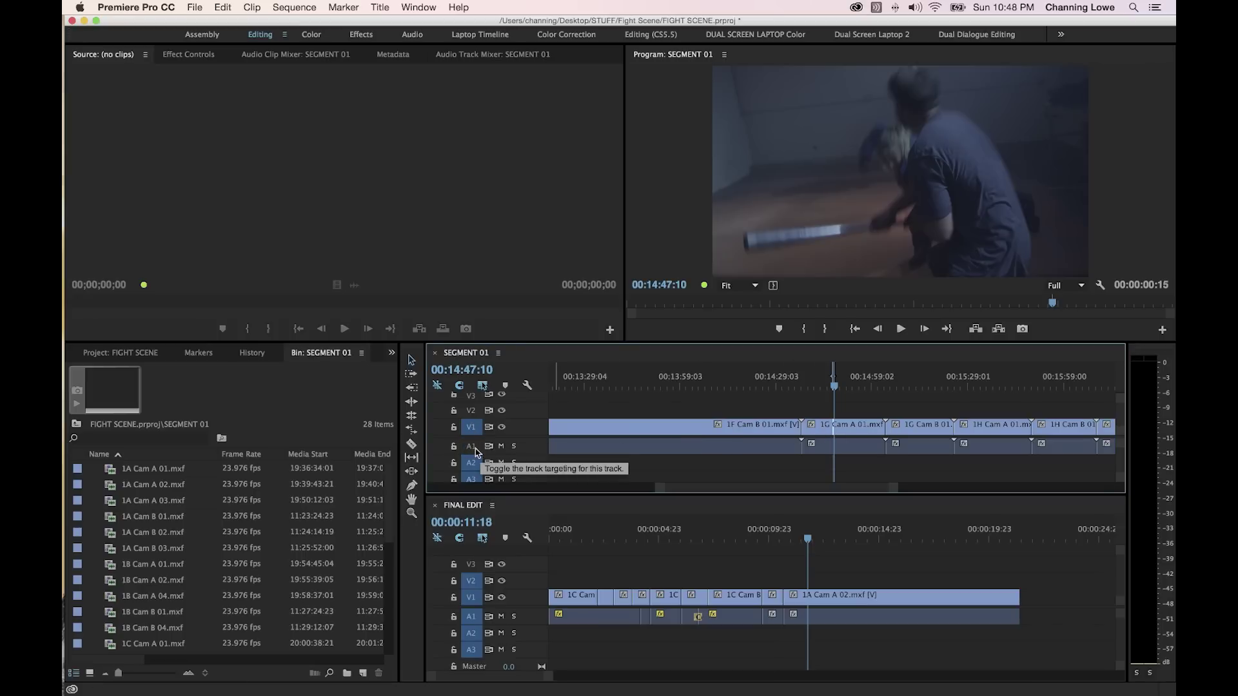
{"action": "left_click", "coordinate": [671, 574]}
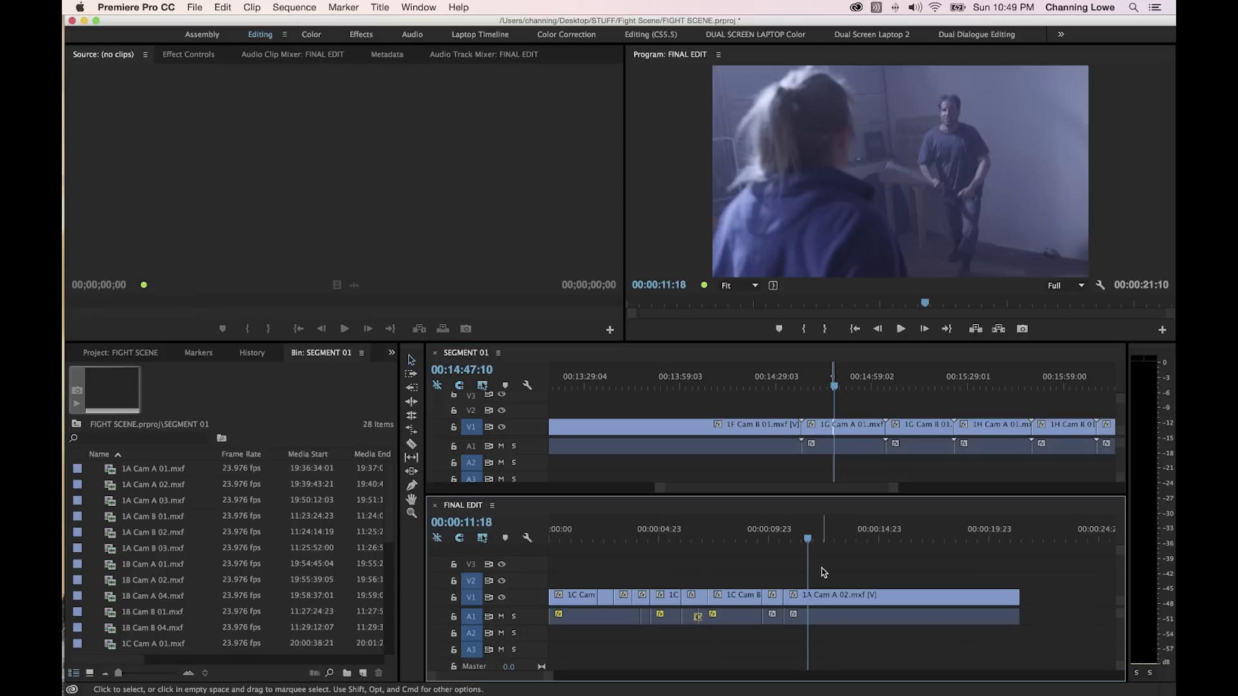
{"action": "key", "text": "space"}
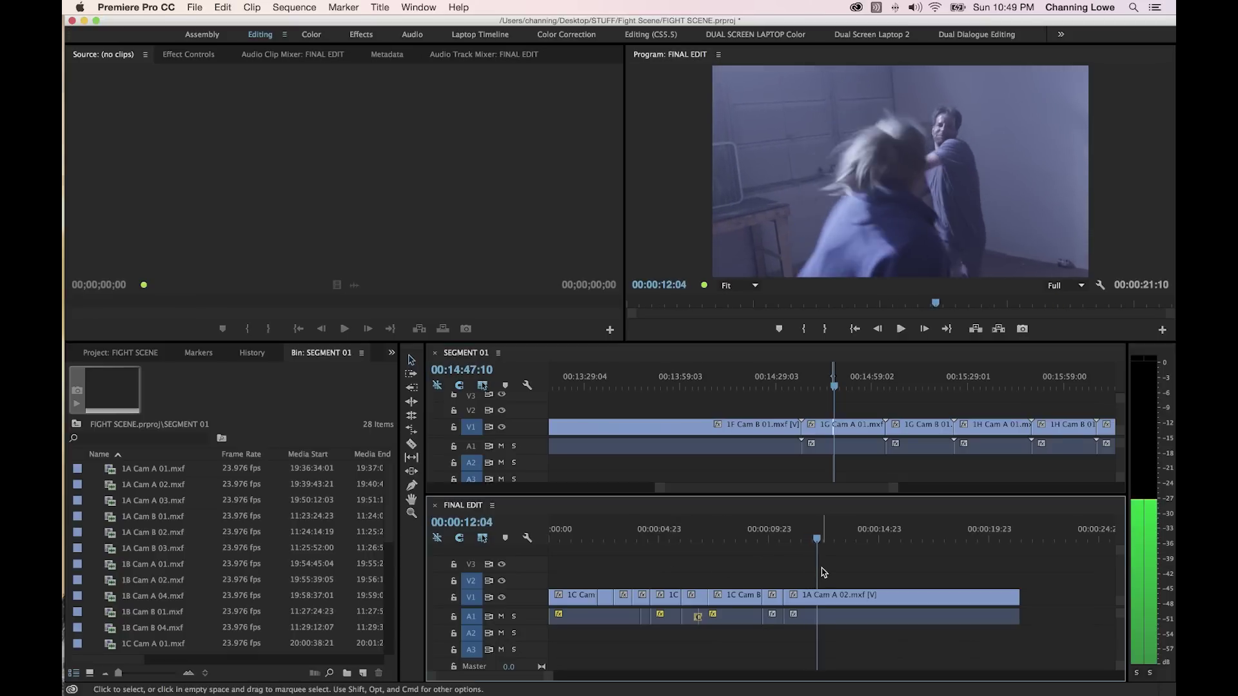
{"action": "left_click", "coordinate": [471, 600]}
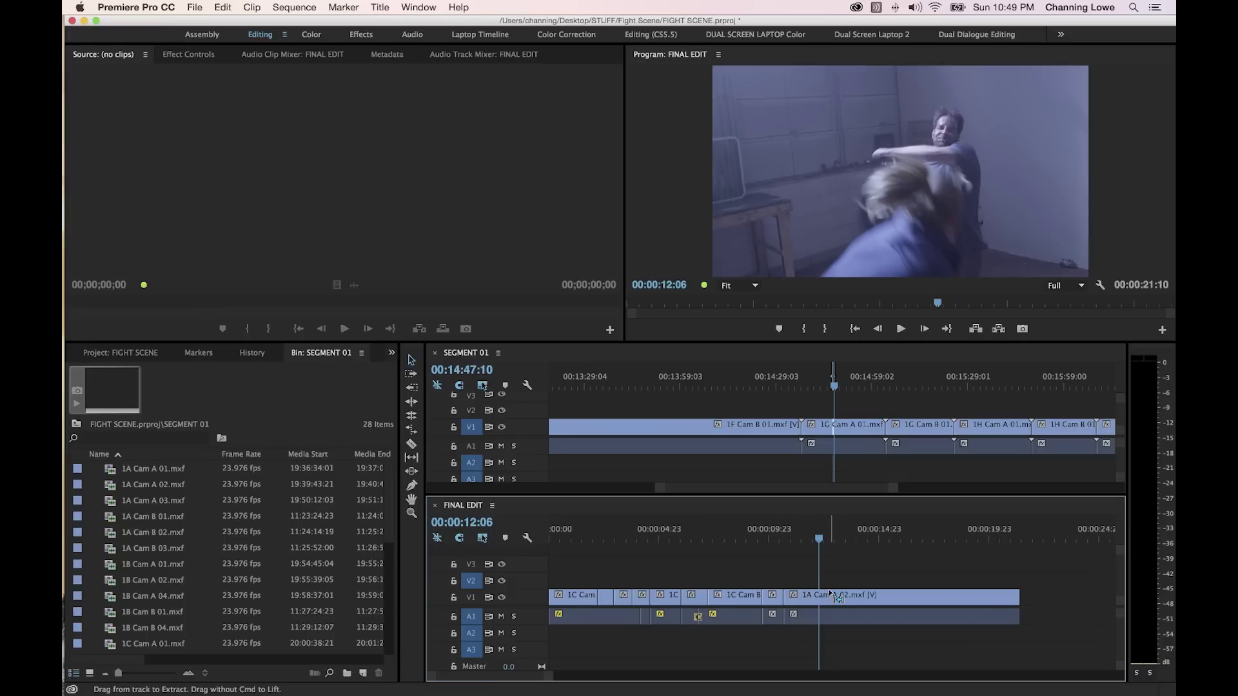
{"action": "key", "text": "super+v"}
Play FINAL EDIT from 00:00:11:11 through the pasted 1G Cam A 01.mxf clip and move that clip from V2 down onto V1.
{"action": "left_click", "coordinate": [800, 533]}
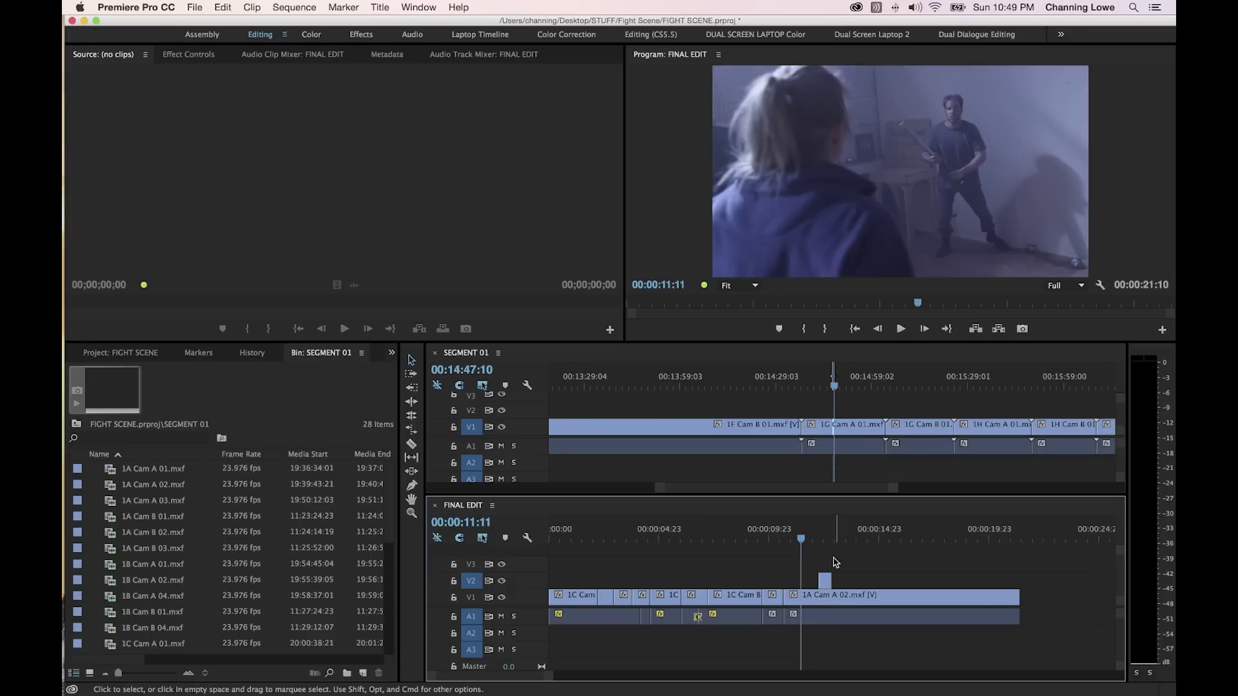
{"action": "scroll", "coordinate": [836, 580], "scroll_direction": "up", "scroll_amount": 2}
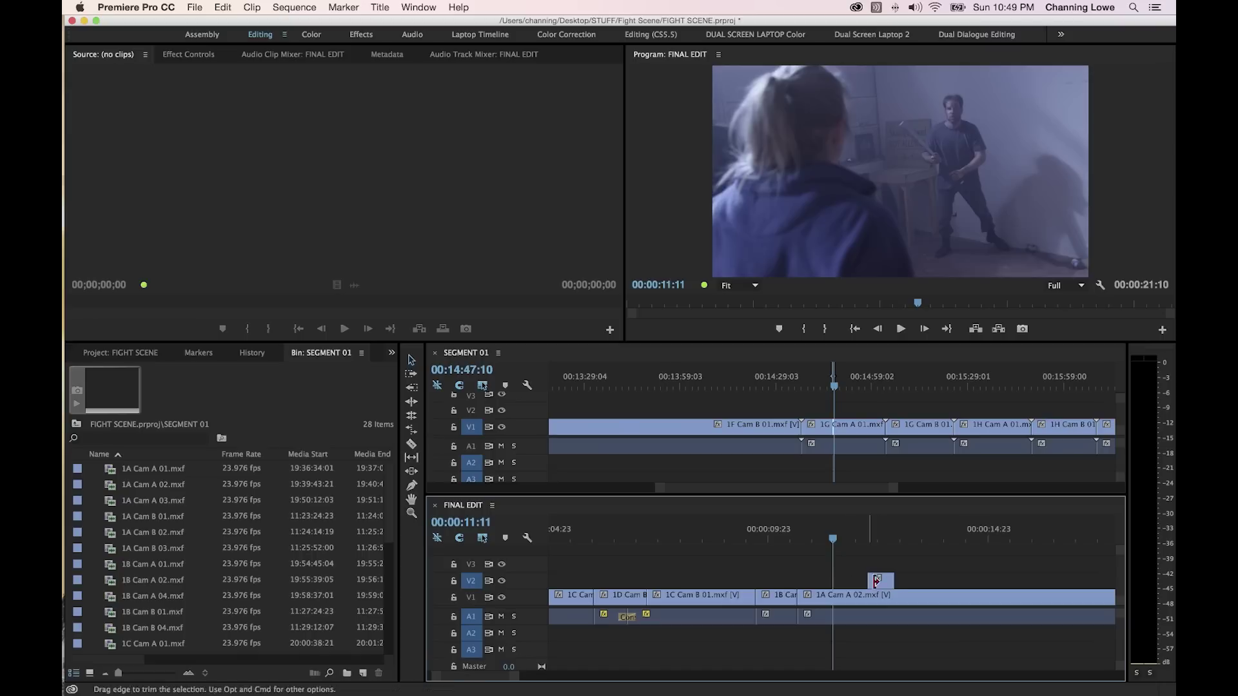
{"action": "key", "text": "space"}
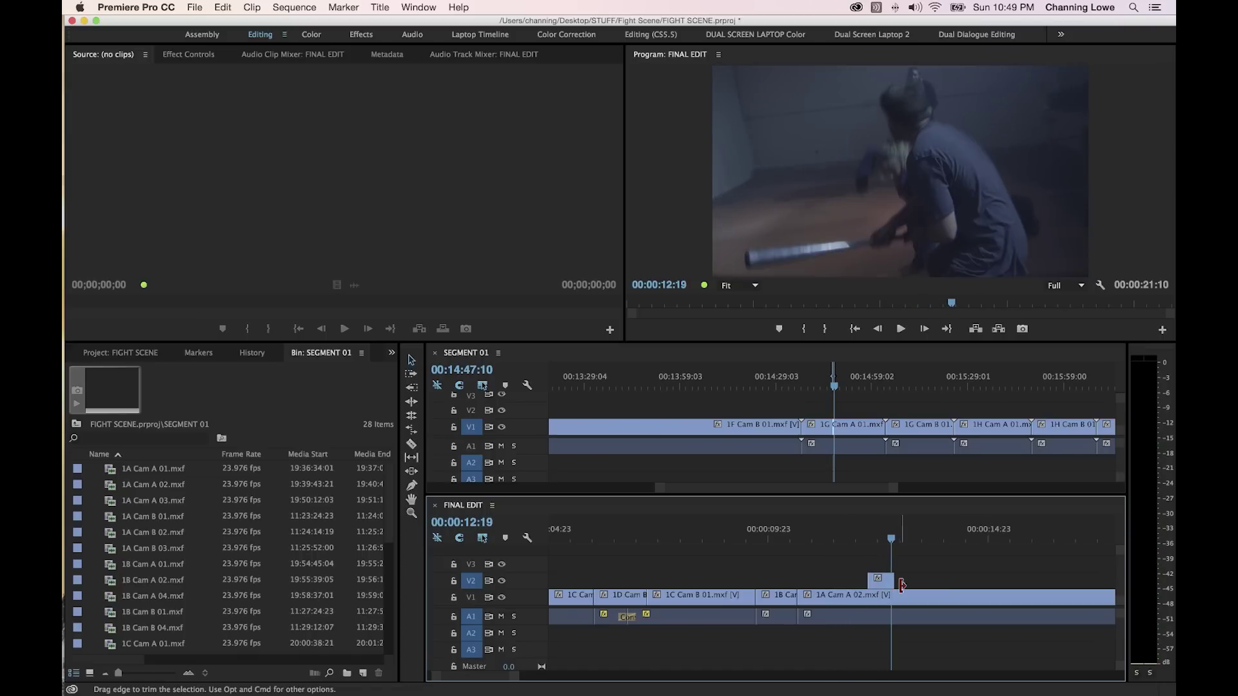
{"action": "left_click_drag", "start_coordinate": [888, 540], "coordinate": [847, 542]}
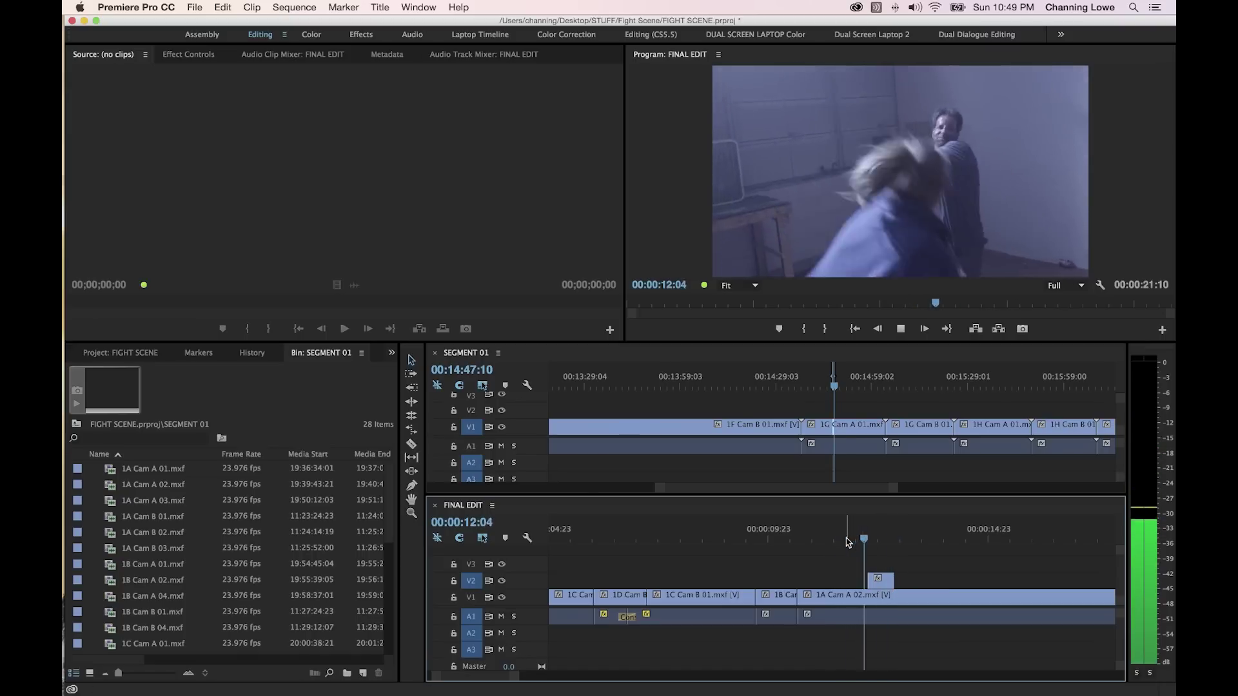
{"action": "key", "text": "space"}
{"action": "left_click", "coordinate": [884, 585]}
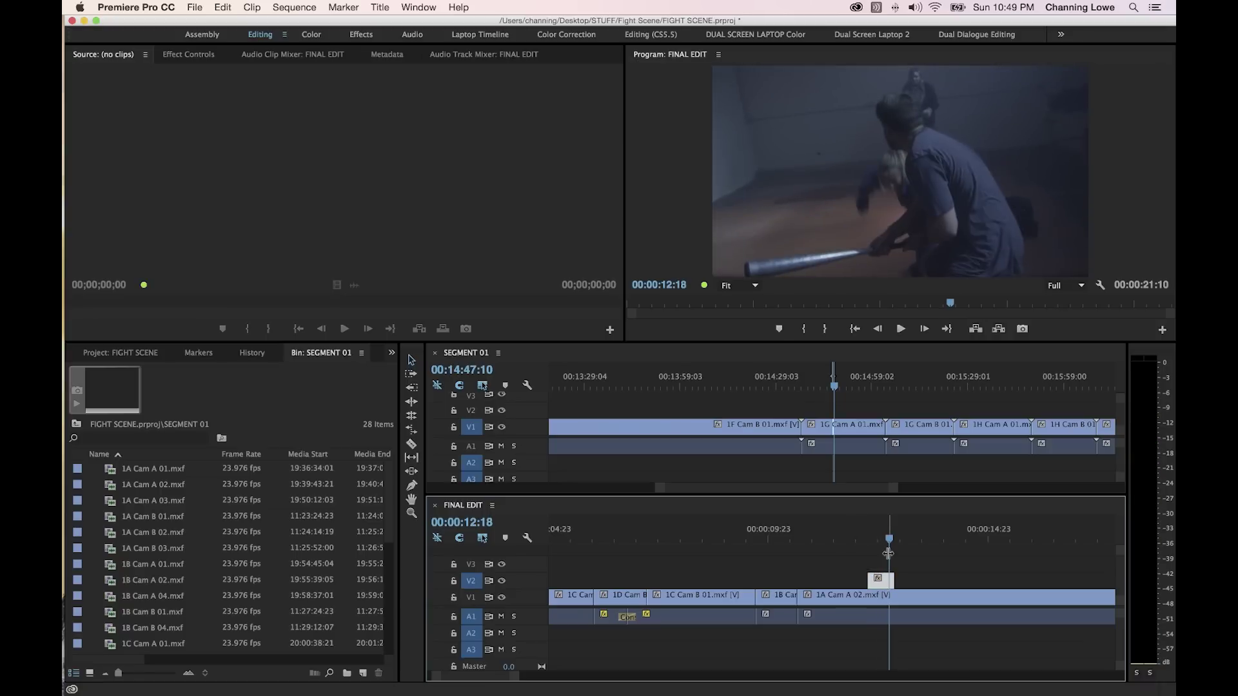
{"action": "key", "text": "alt+Down"}
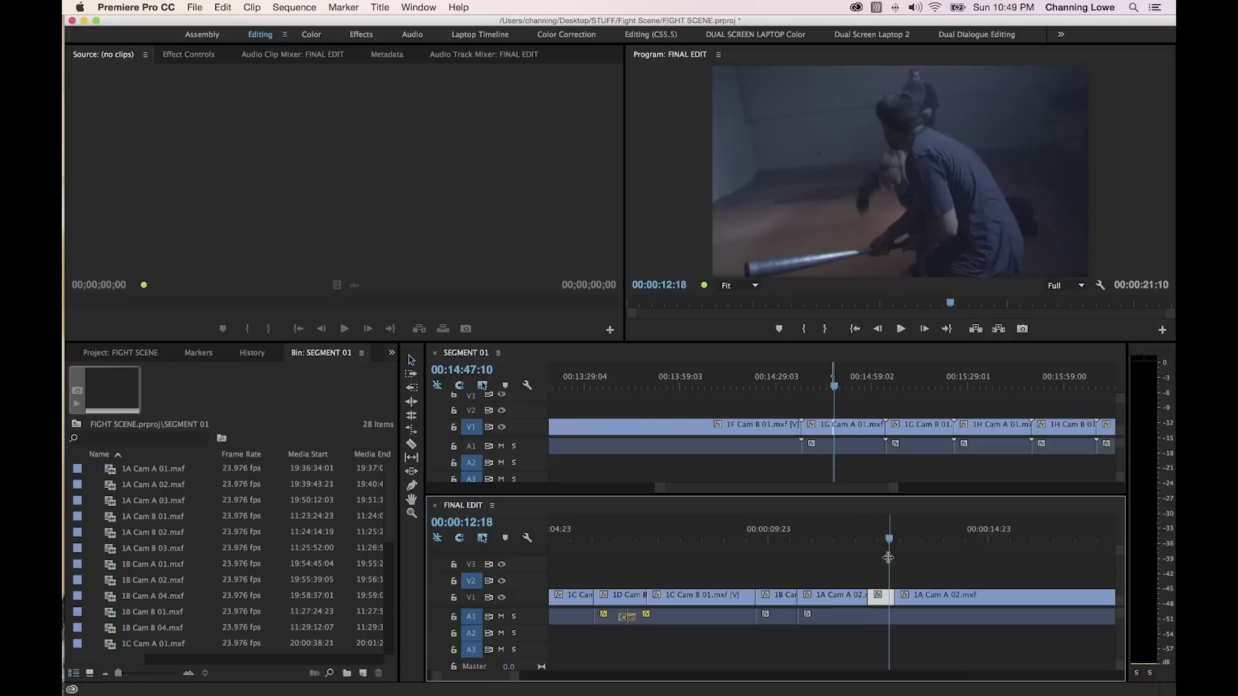
Roll the FINAL EDIT cut from 1A Cam A 02.mxf to 1G Cam A 01.mxf forward three frames to 00:00:12:09 in trim mode.
{"action": "left_click", "coordinate": [864, 538]}
{"action": "key", "text": "="}
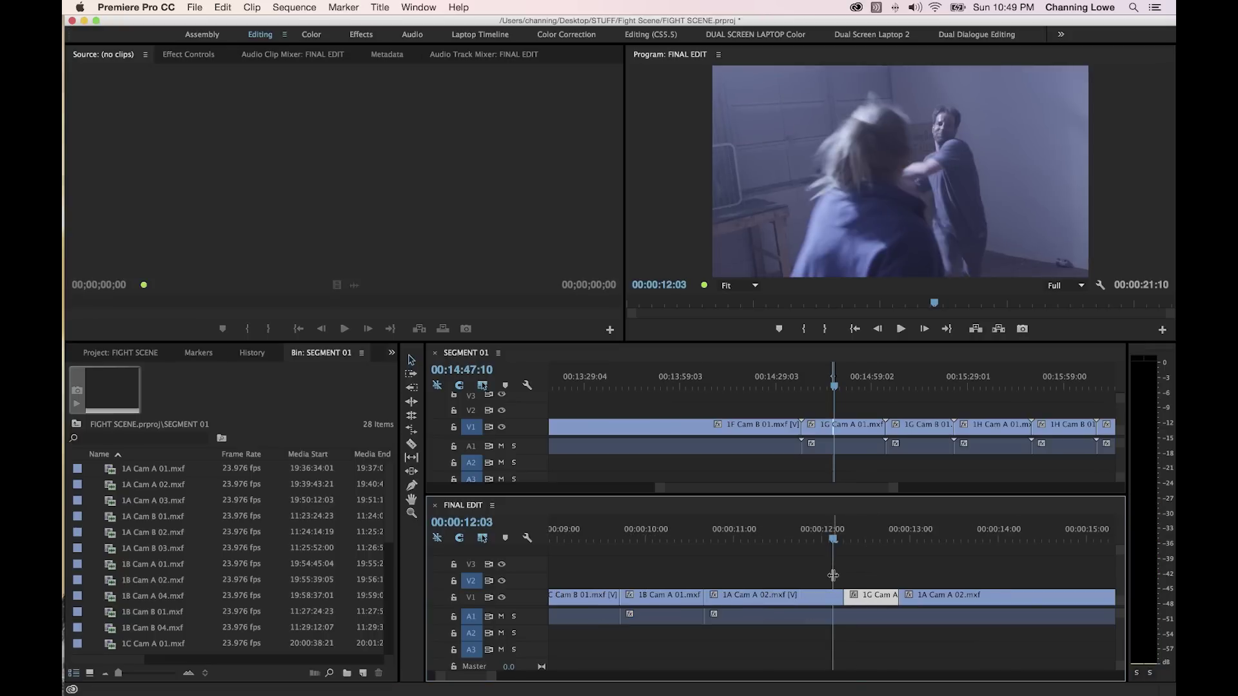
{"action": "key", "text": "End"}
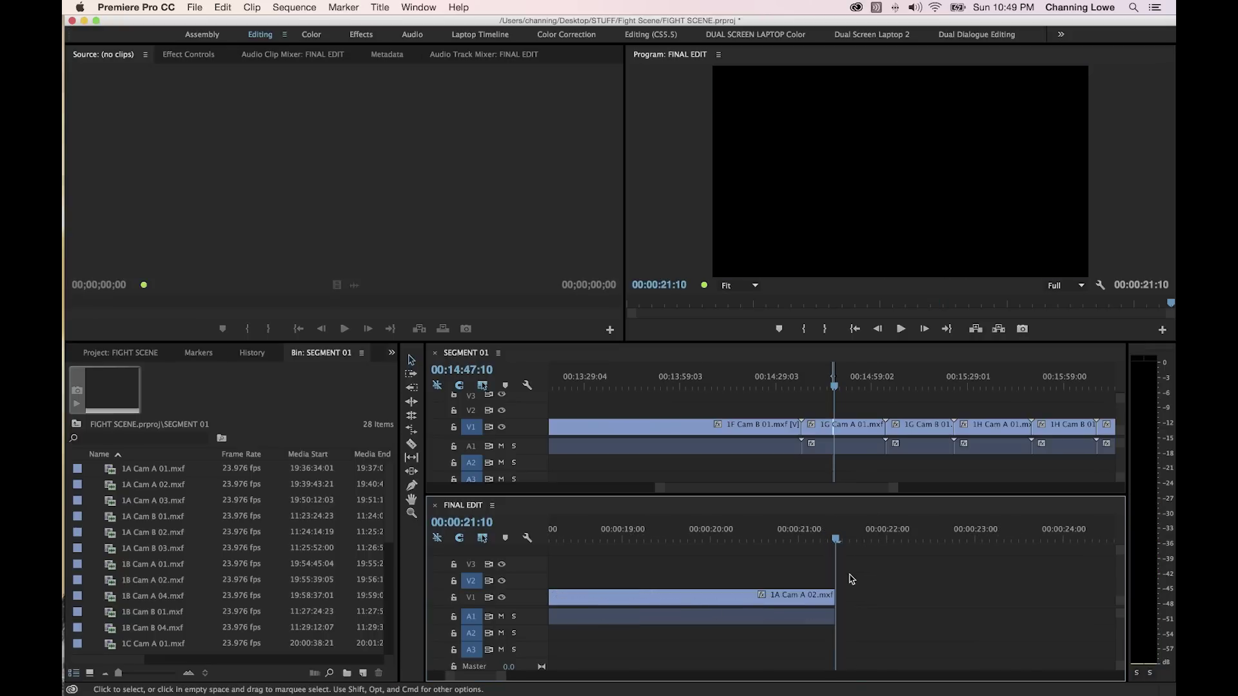
{"action": "key", "text": "Up"}
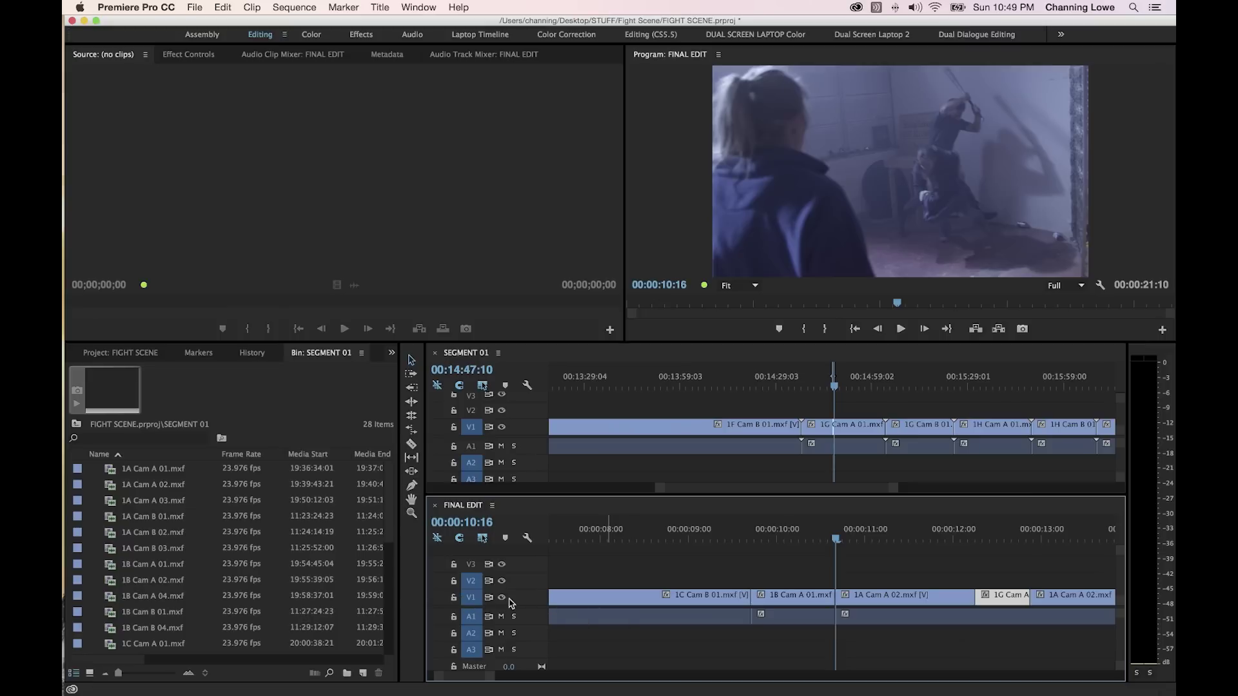
{"action": "key", "text": "Down"}
{"action": "key", "text": "t"}
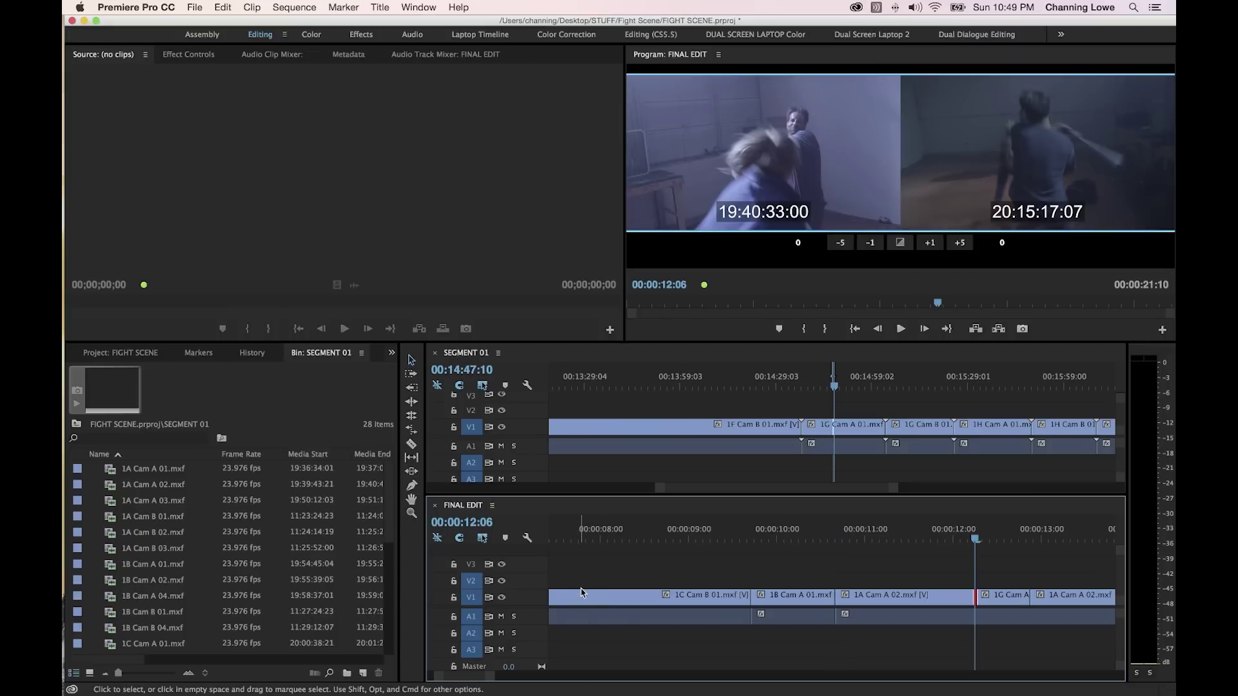
{"action": "key", "text": "grave"}
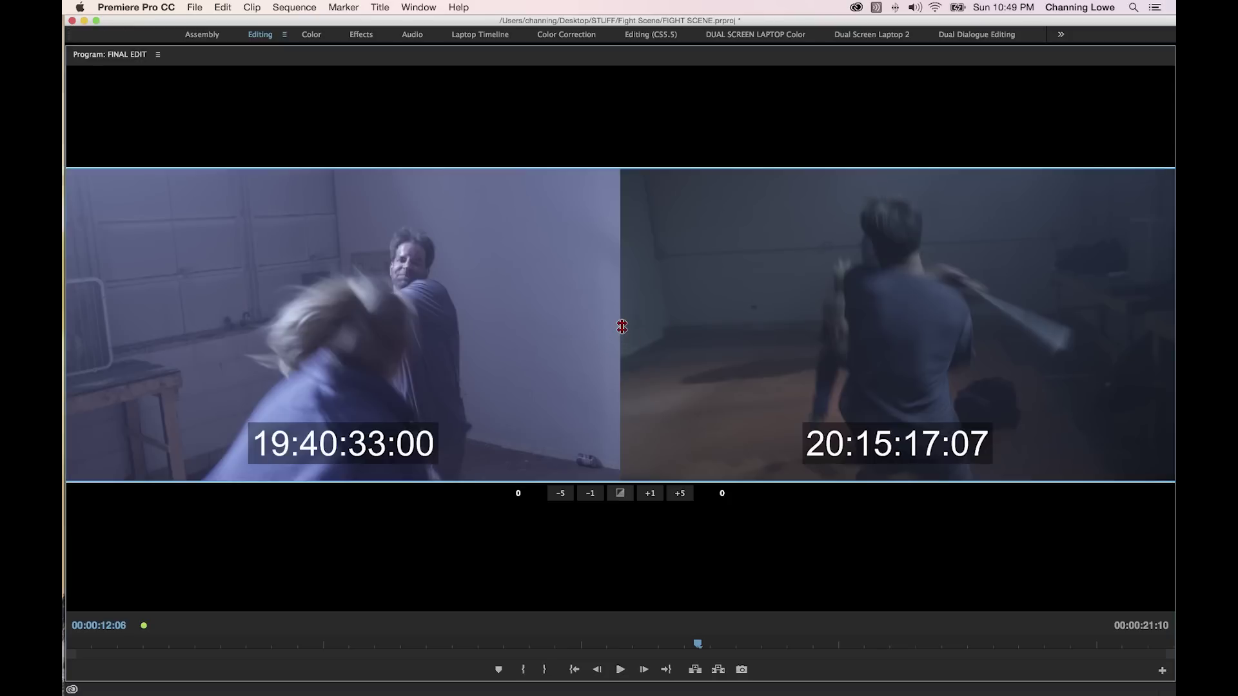
{"action": "key", "text": "l"}
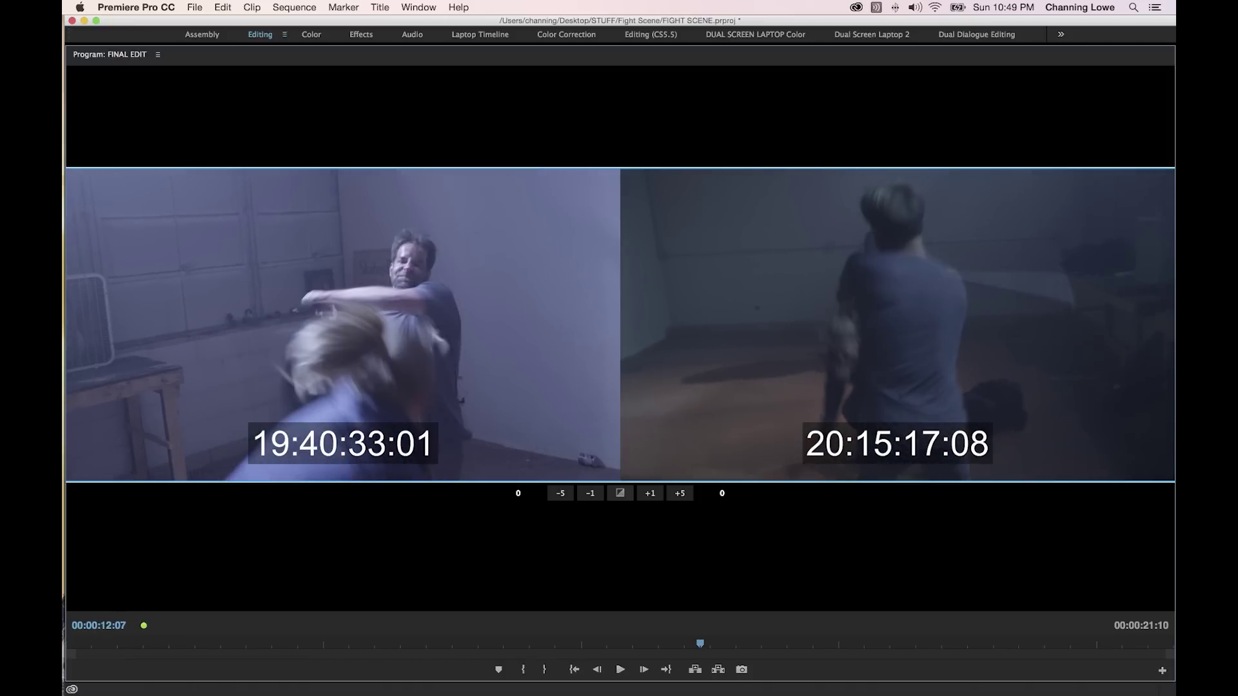
{"action": "key", "text": "k"}
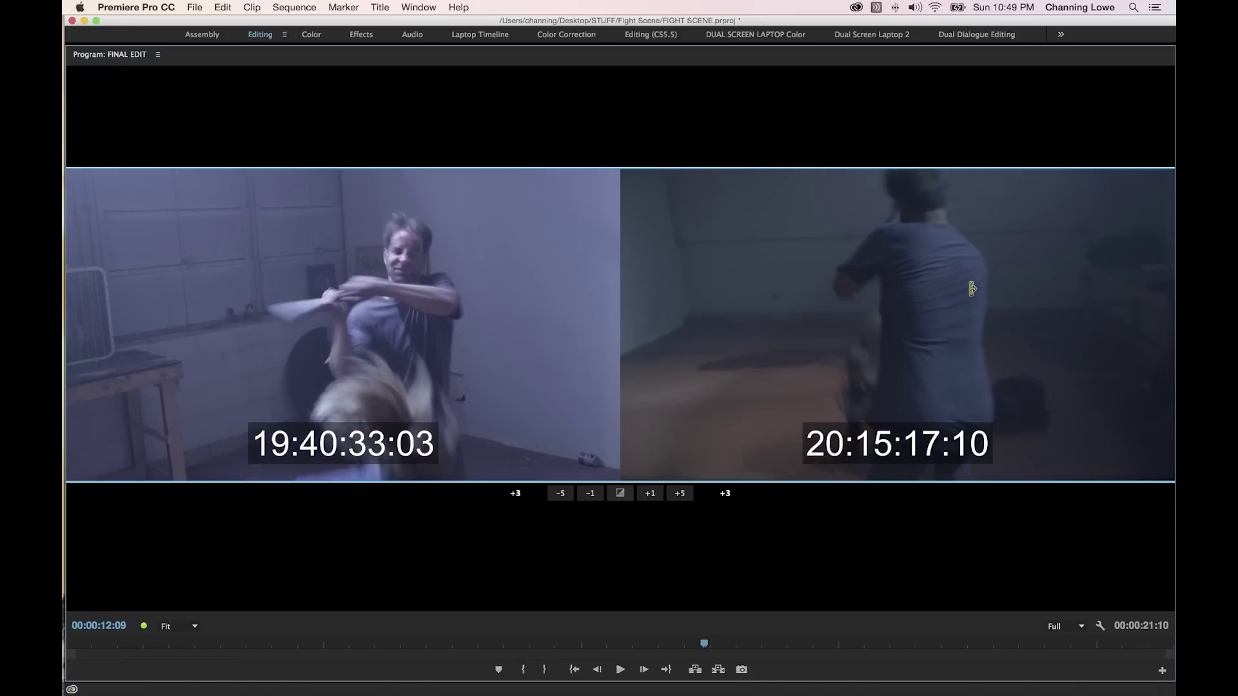
{"action": "key", "text": "grave"}
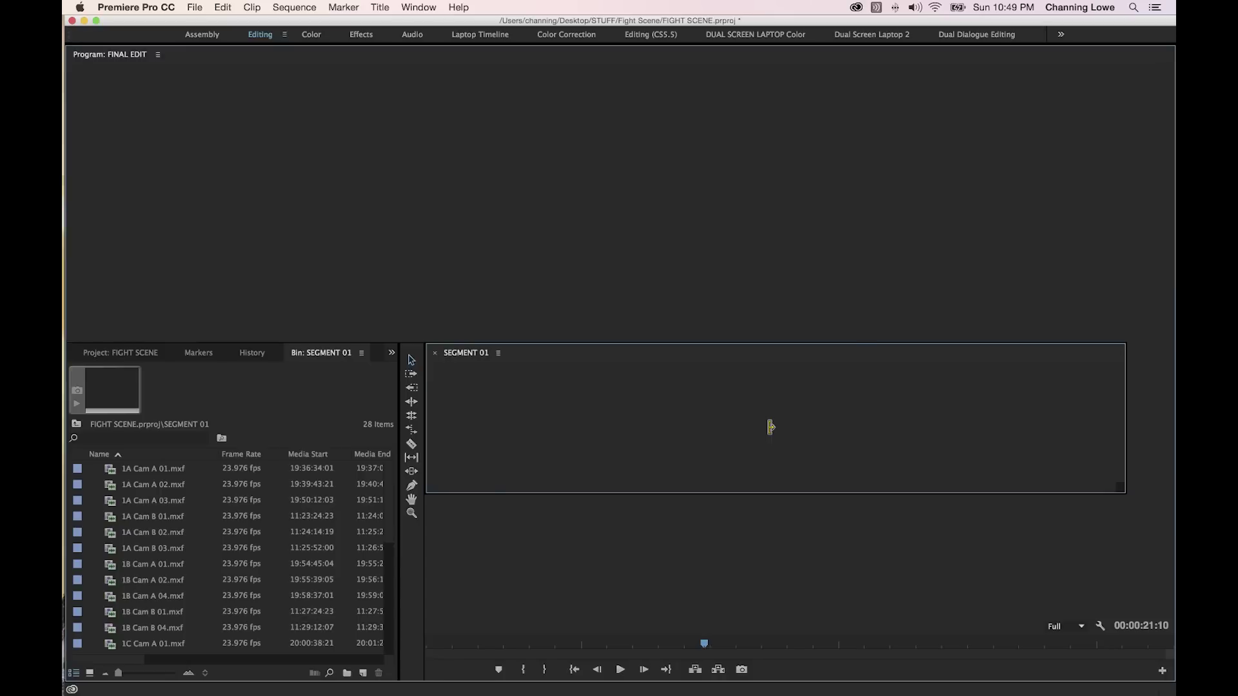
Play across the 00:00:12:09 cut in FINAL EDIT and ripple trim the start of 1G Cam A 01.mxf back by four frames.
{"action": "left_click", "coordinate": [943, 533]}
{"action": "key", "text": "space"}
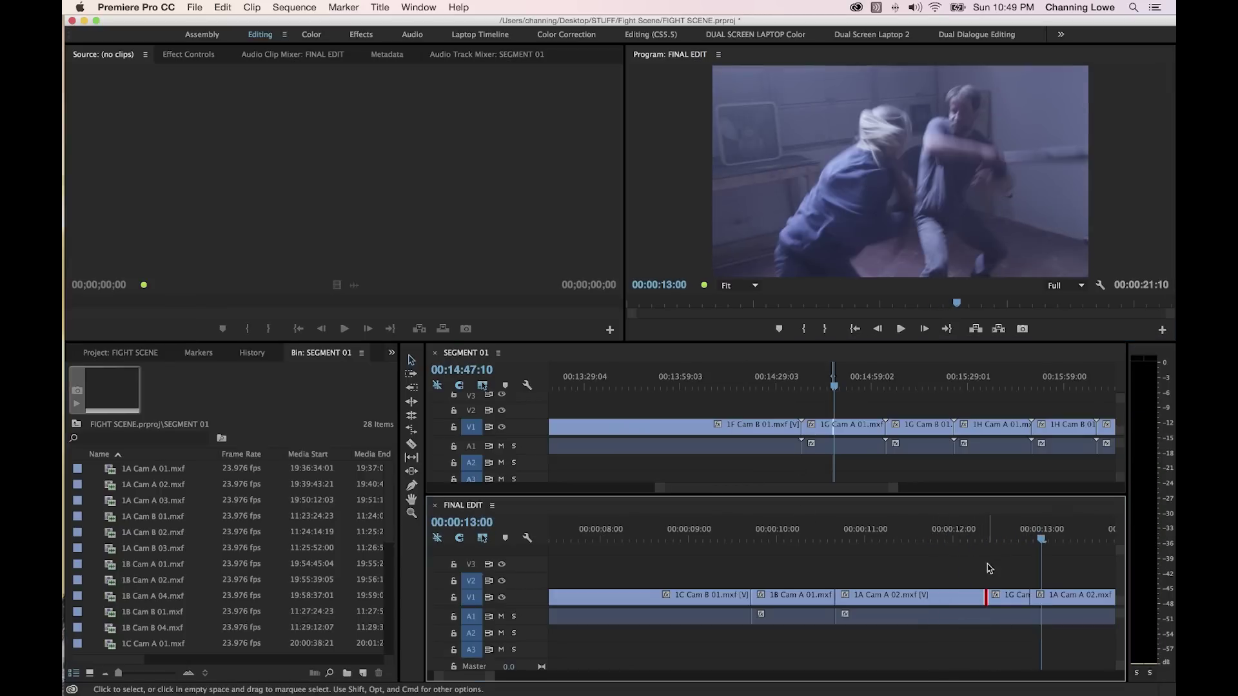
{"action": "left_click", "coordinate": [990, 533]}
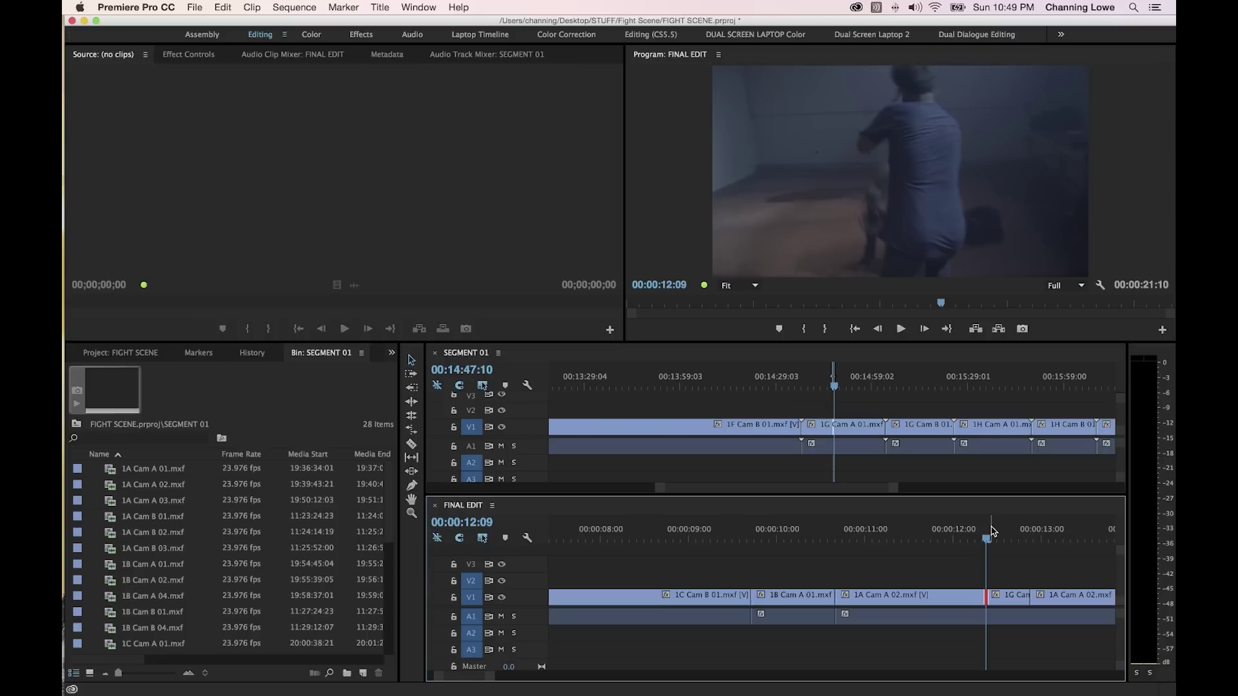
{"action": "key", "text": "t"}
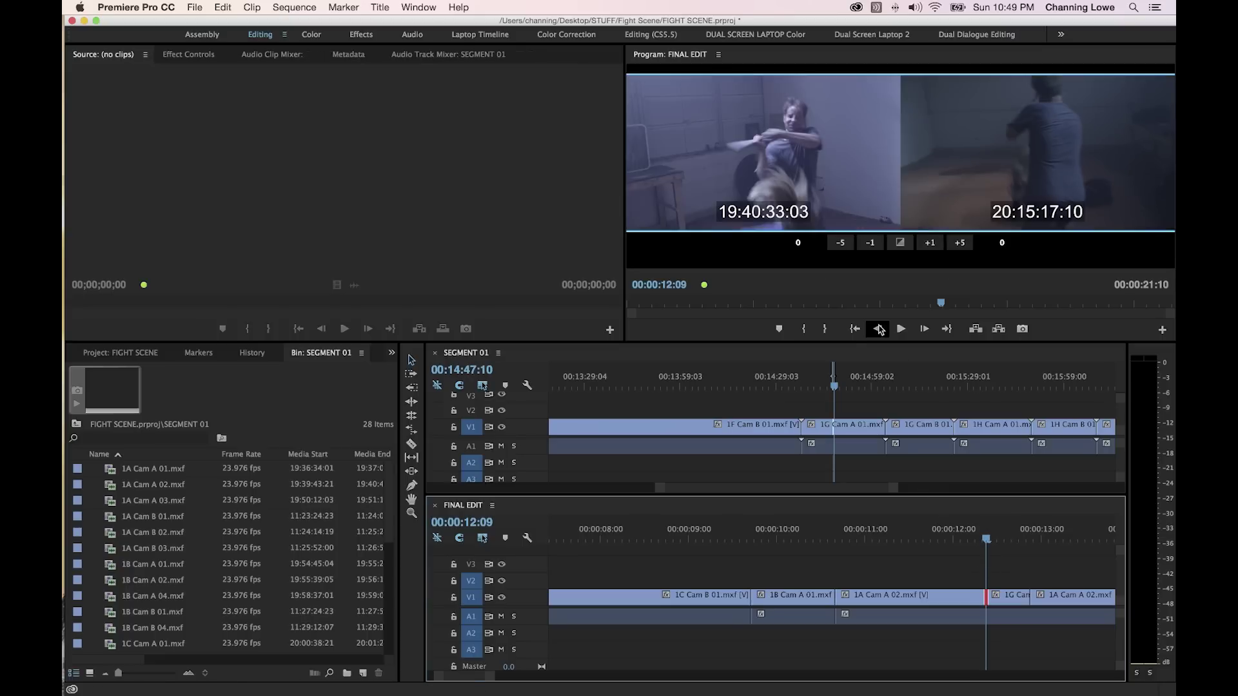
{"action": "key", "text": "grave"}
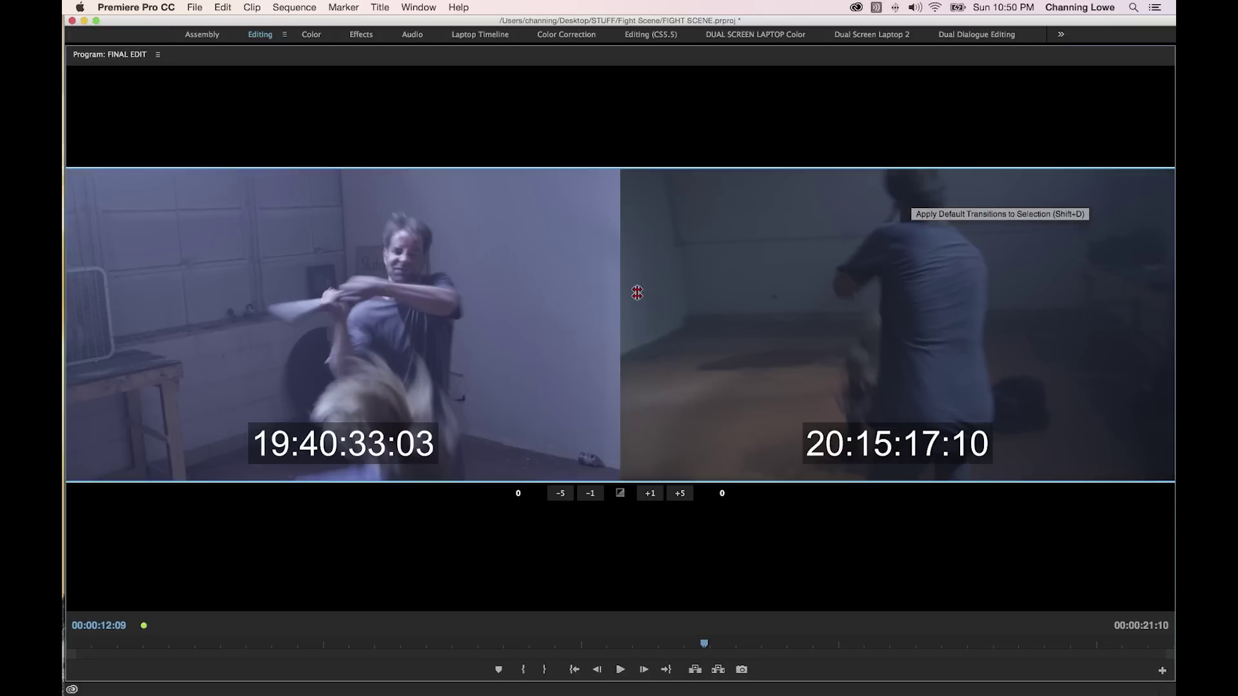
{"action": "left_click", "coordinate": [645, 290]}
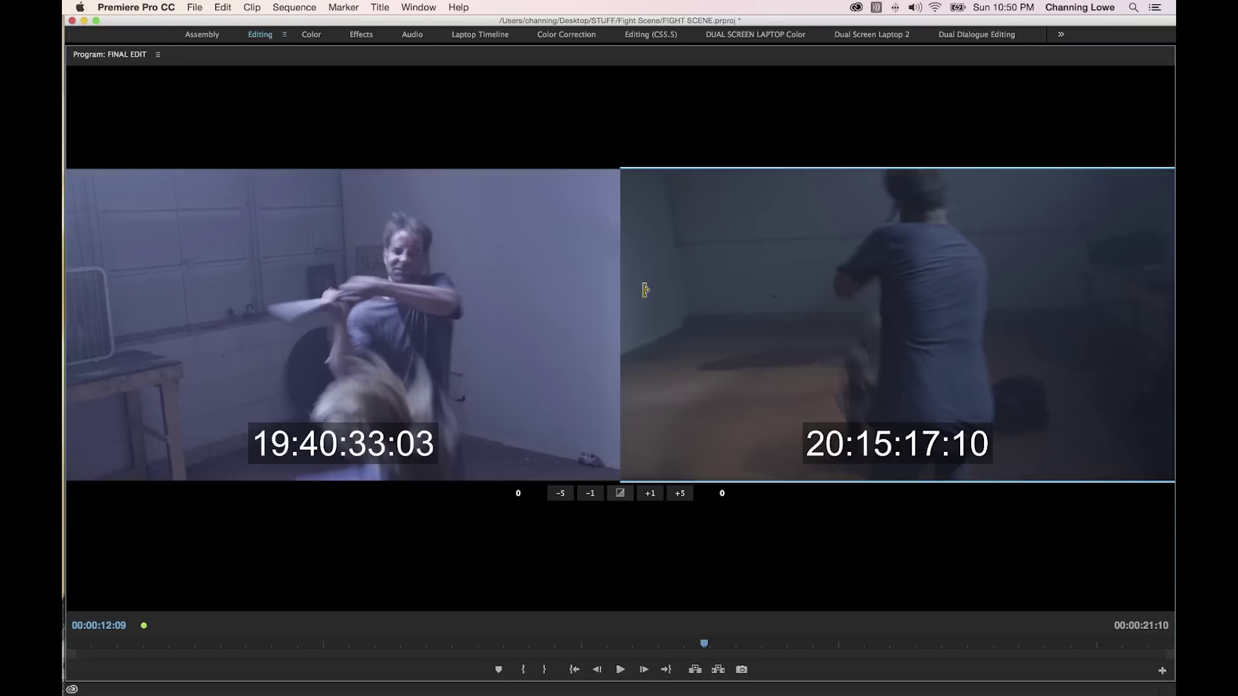
{"action": "left_click_drag", "start_coordinate": [647, 290], "coordinate": [636, 290]}
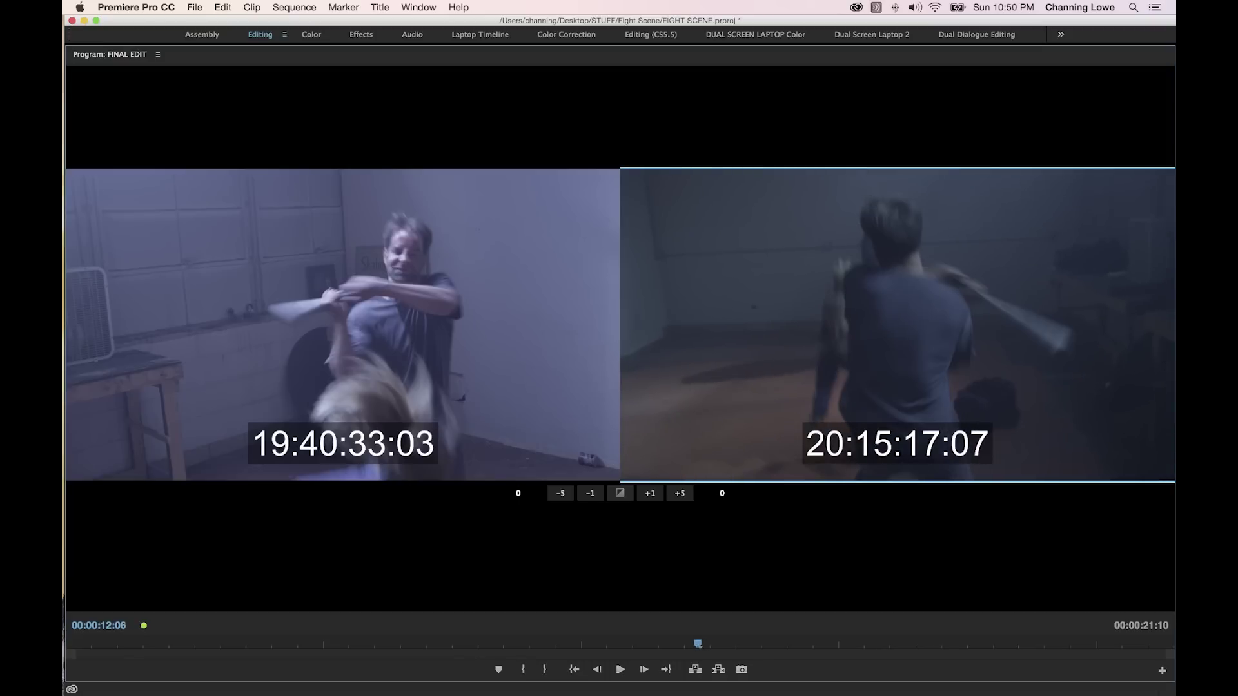
{"action": "left_click_drag", "start_coordinate": [636, 290], "coordinate": [647, 290]}
{"action": "key", "text": "grave"}
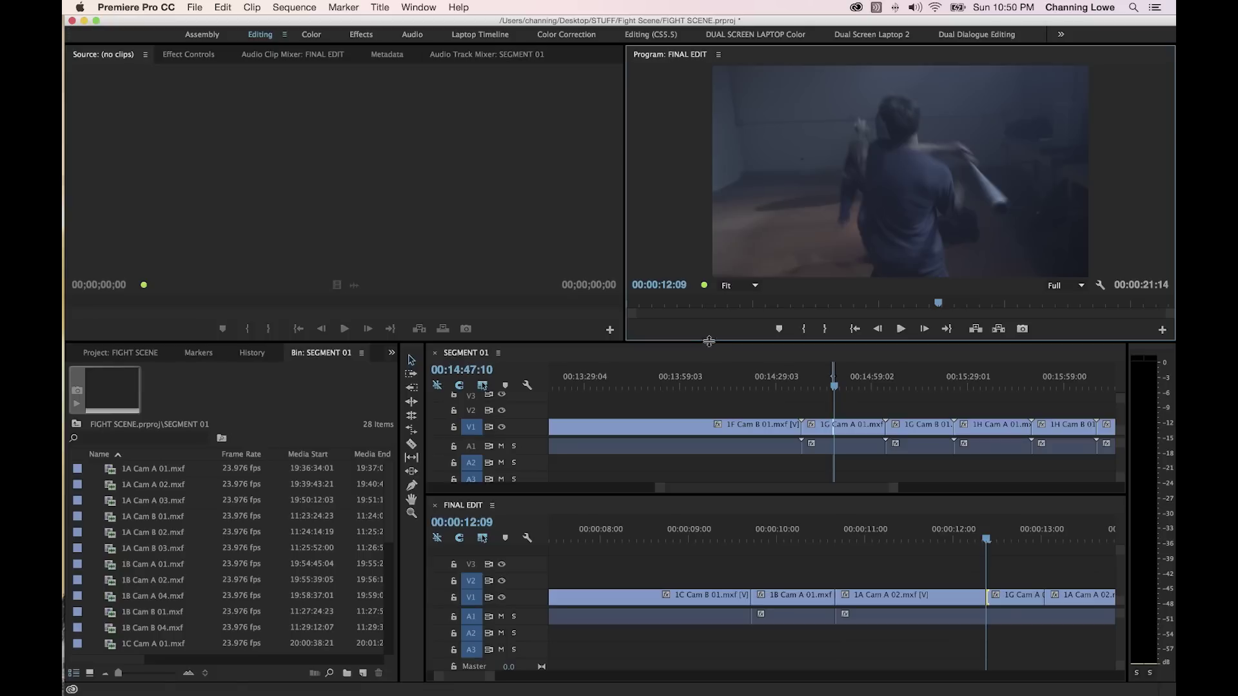
Play FINAL EDIT repeatedly across the trimmed cut into 1G Cam A 01.mxf and park the playhead at 00:00:13:15.
{"action": "left_click", "coordinate": [951, 535]}
{"action": "key", "text": "space"}
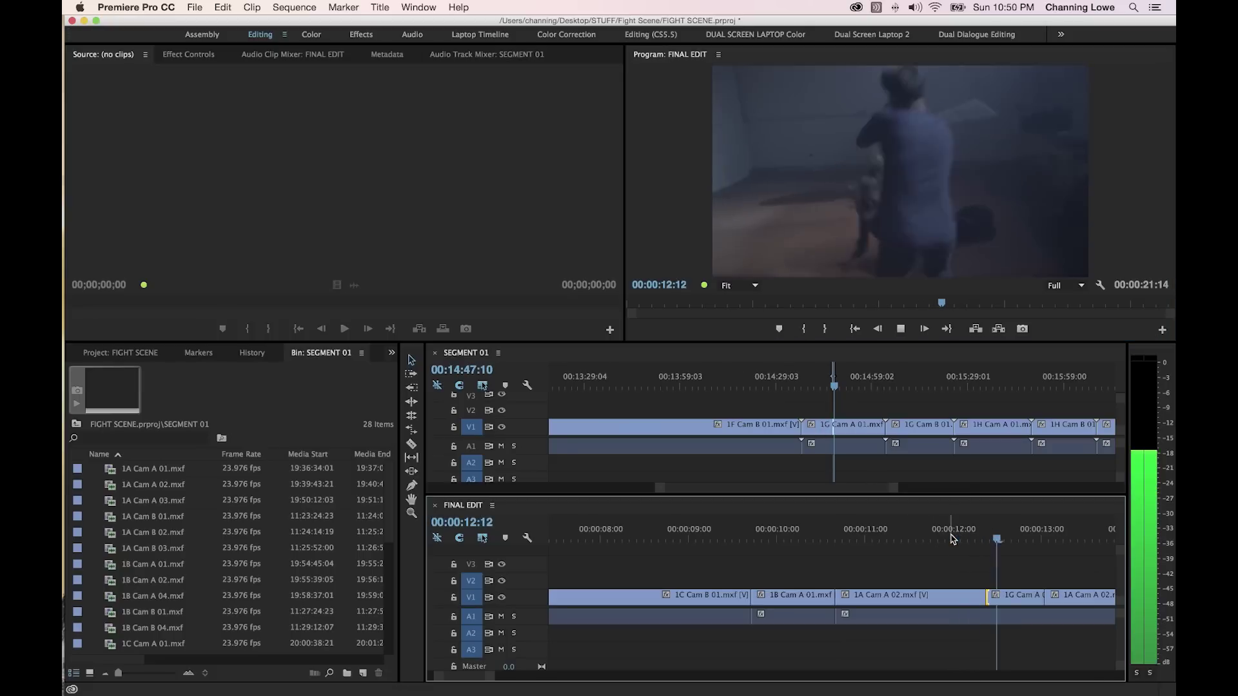
{"action": "key", "text": "space"}
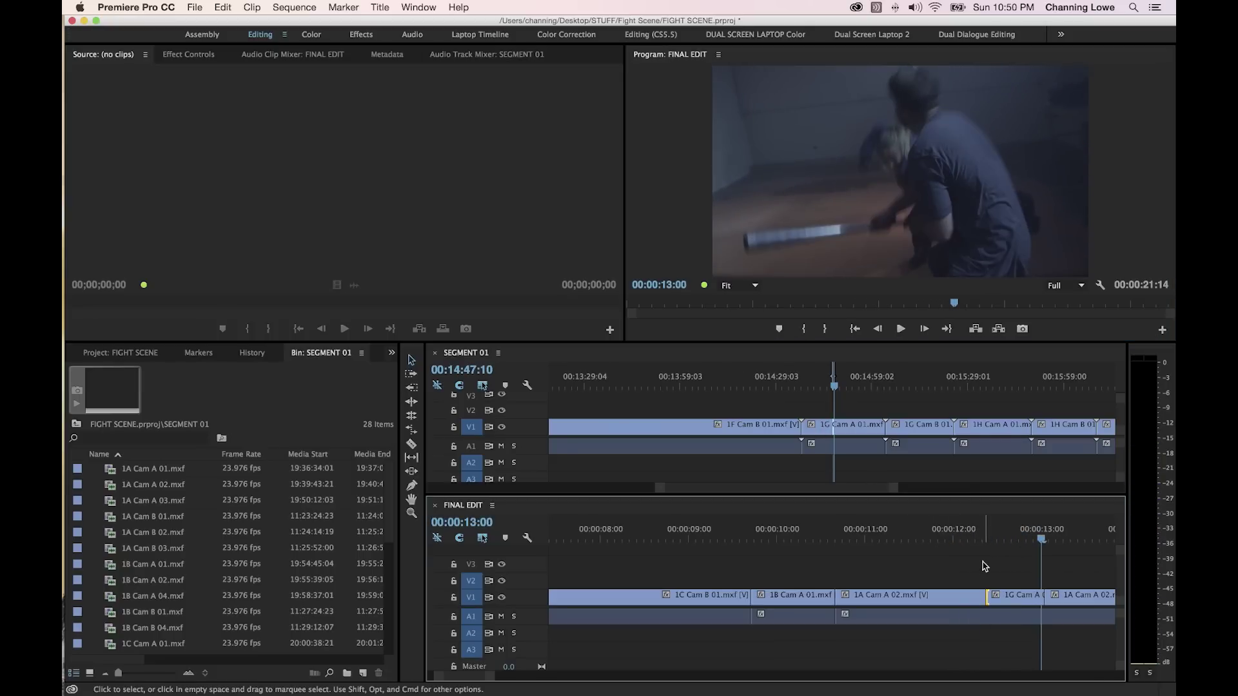
{"action": "left_click", "coordinate": [967, 537]}
{"action": "key", "text": "space"}
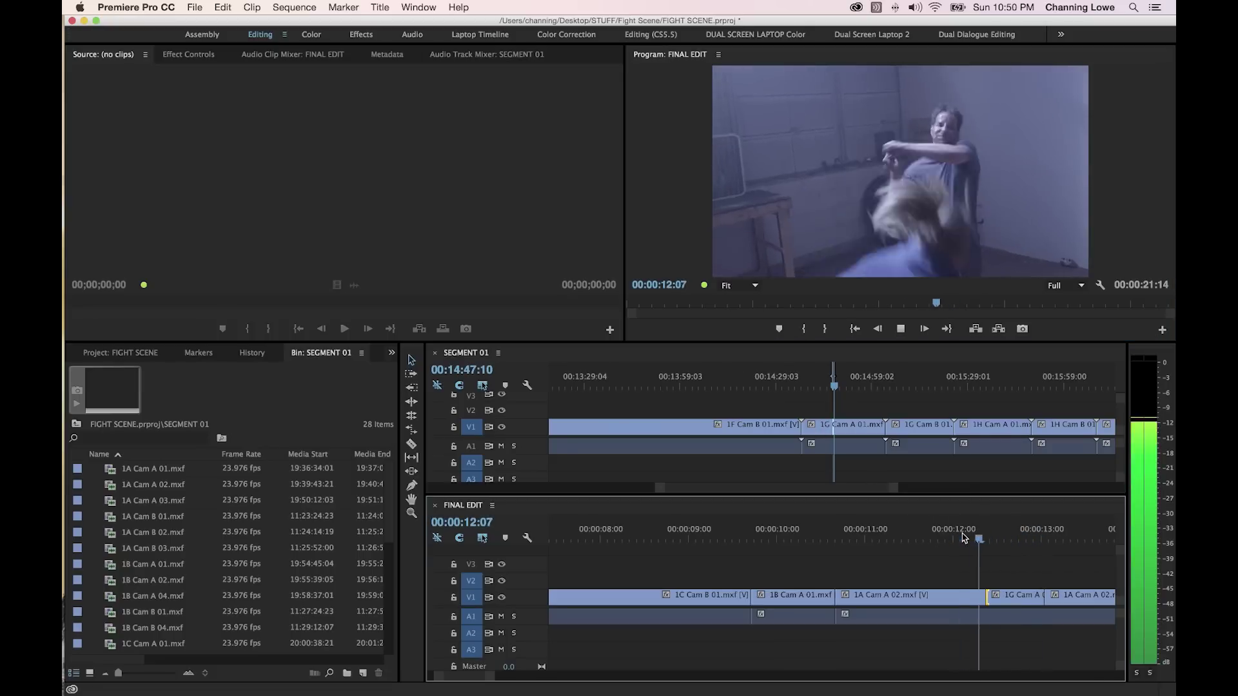
{"action": "key", "text": "space"}
{"action": "key", "text": "space"}
{"action": "key", "text": "space"}
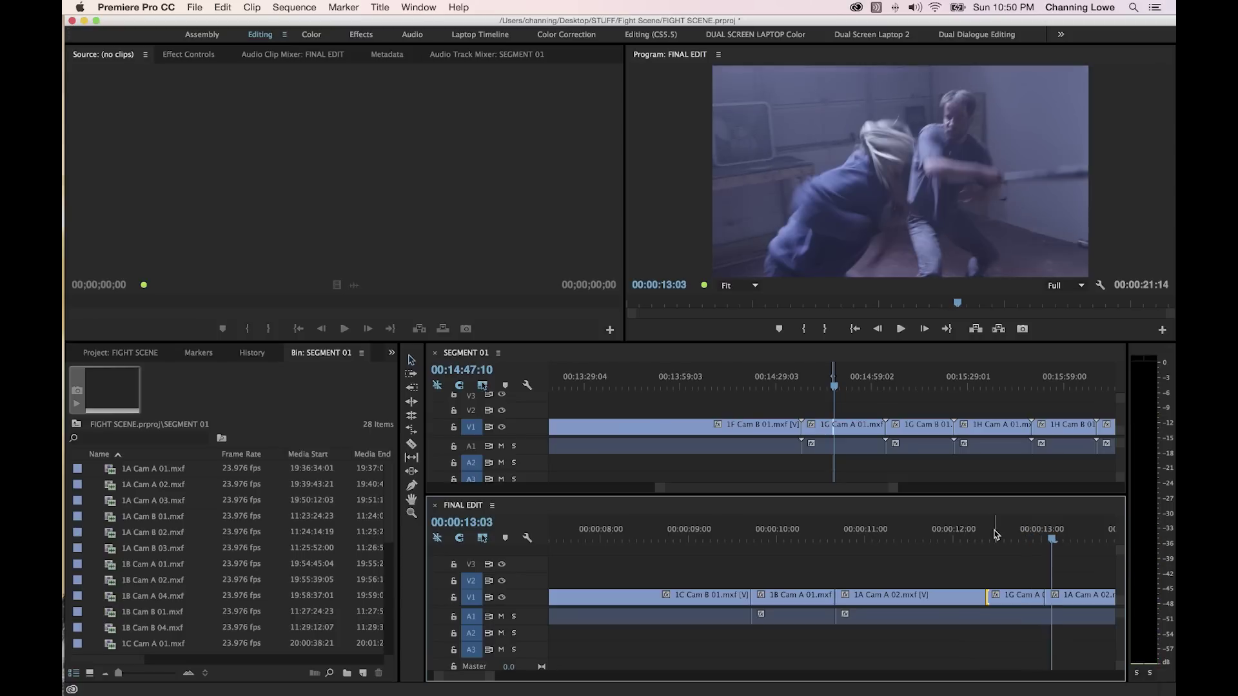
{"action": "left_click", "coordinate": [1010, 537]}
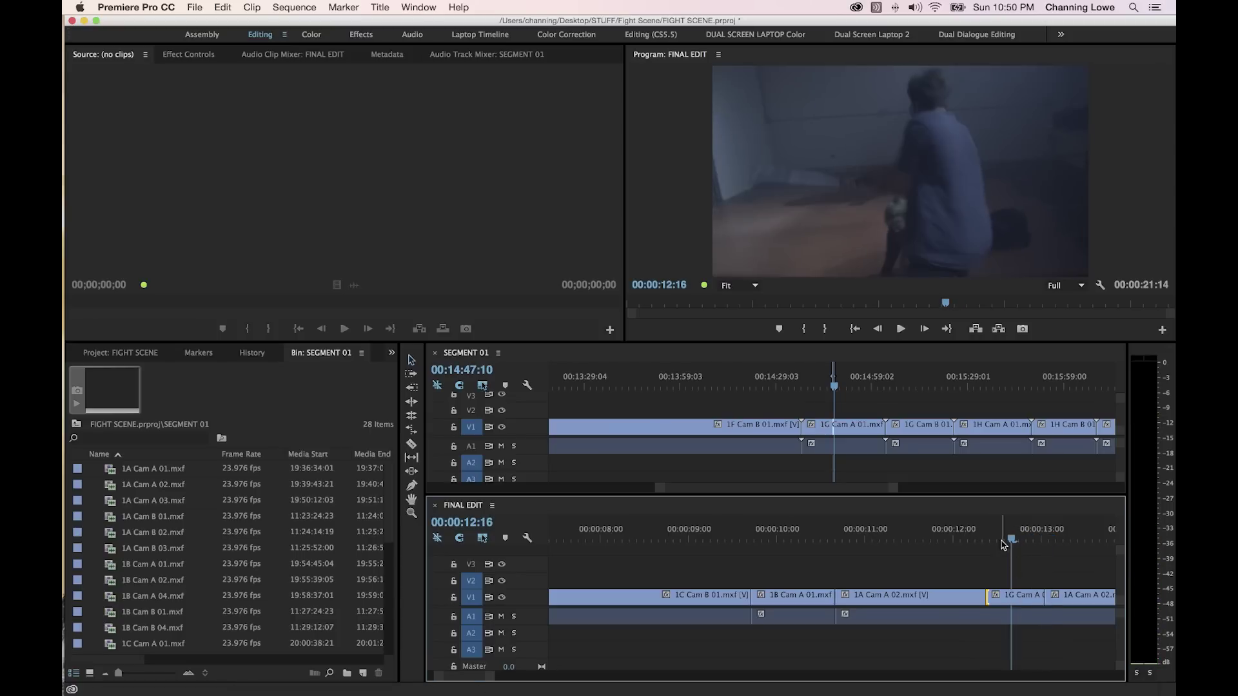
{"action": "key", "text": "space"}
{"action": "key", "text": "space"}
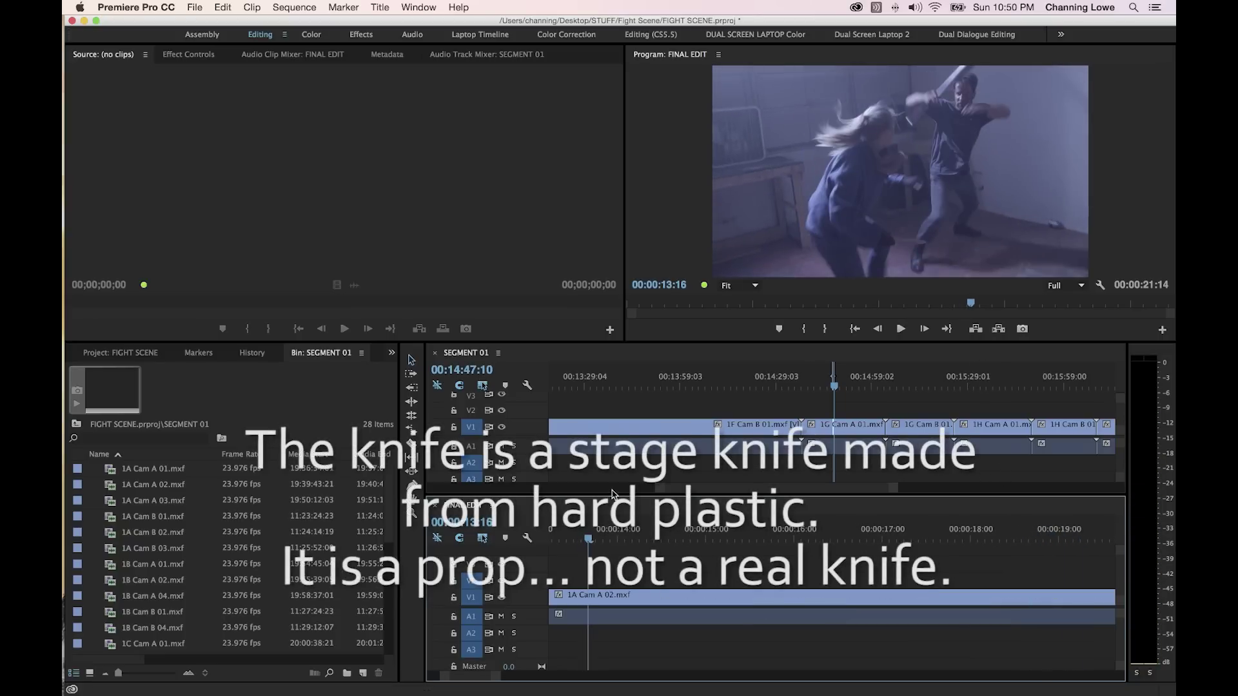
{"action": "left_click", "coordinate": [585, 541]}
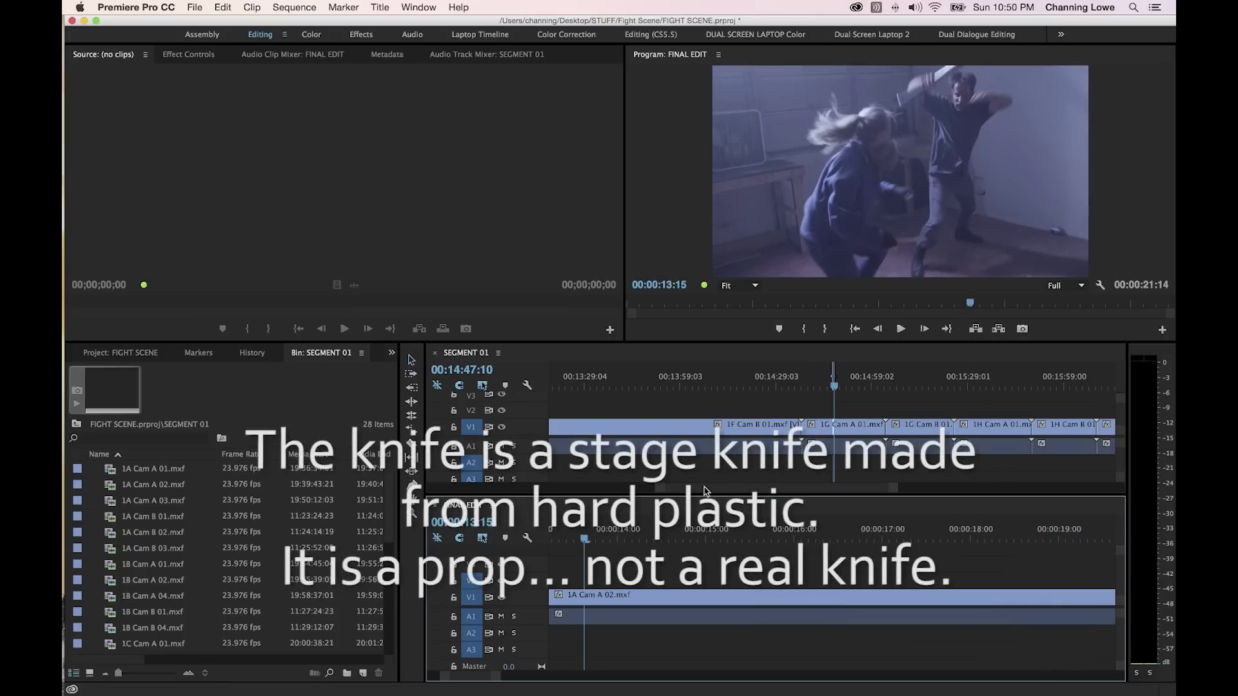
Locate the knife swing in 1A Cam B 02.mxf in SEGMENT 01 and mark an in point at 00:04:08:04.
{"action": "left_click", "coordinate": [828, 388]}
{"action": "key", "text": "backslash"}
{"action": "left_click", "coordinate": [877, 388]}
{"action": "left_click_drag", "start_coordinate": [876, 390], "coordinate": [648, 396]}
{"action": "key", "text": "space"}
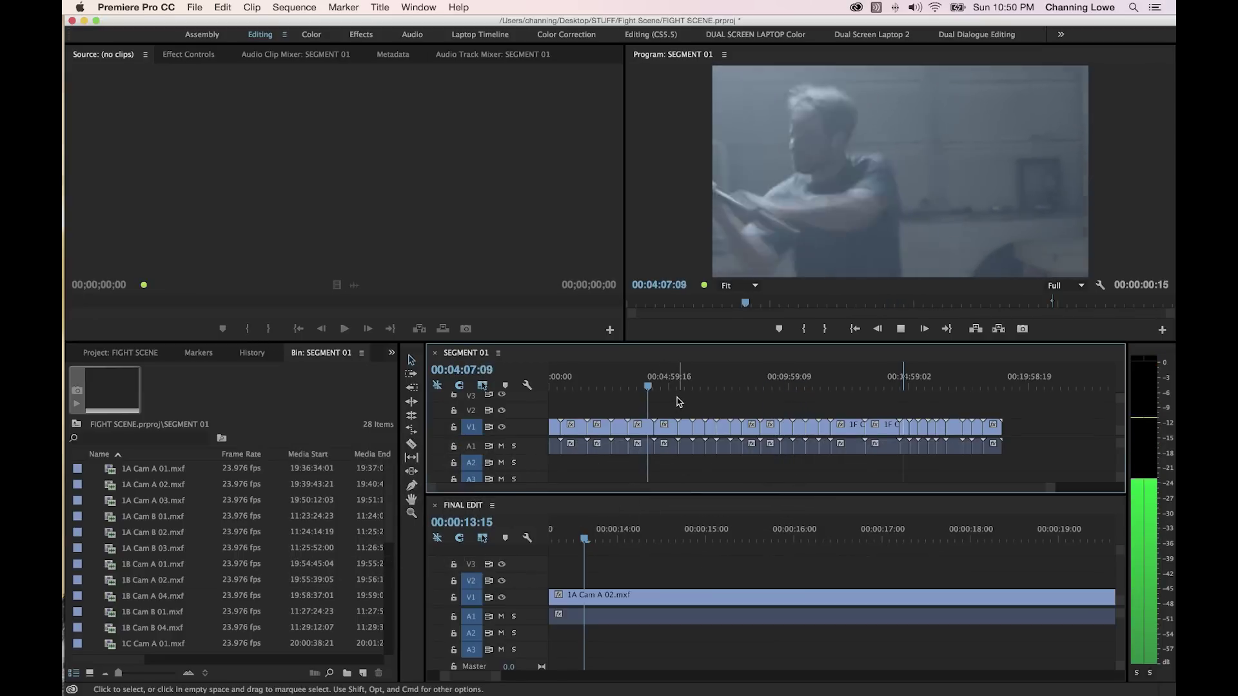
{"action": "key", "text": "space"}
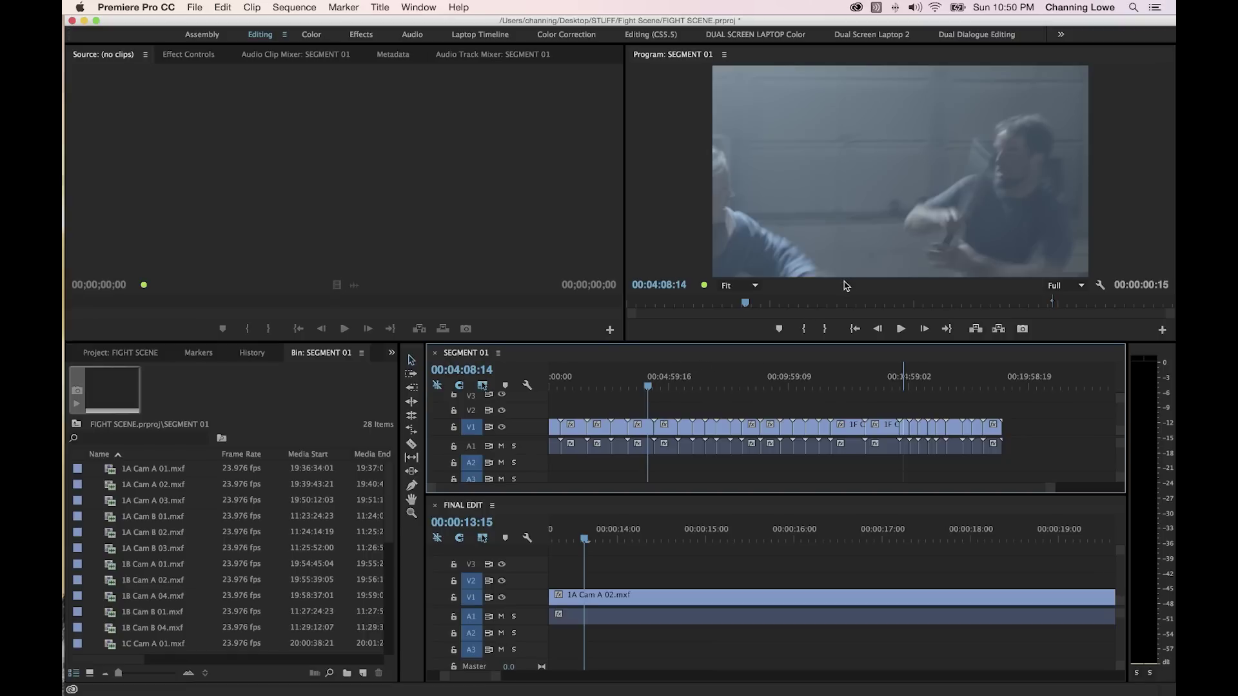
{"action": "key", "text": "j"}
{"action": "key", "text": "k"}
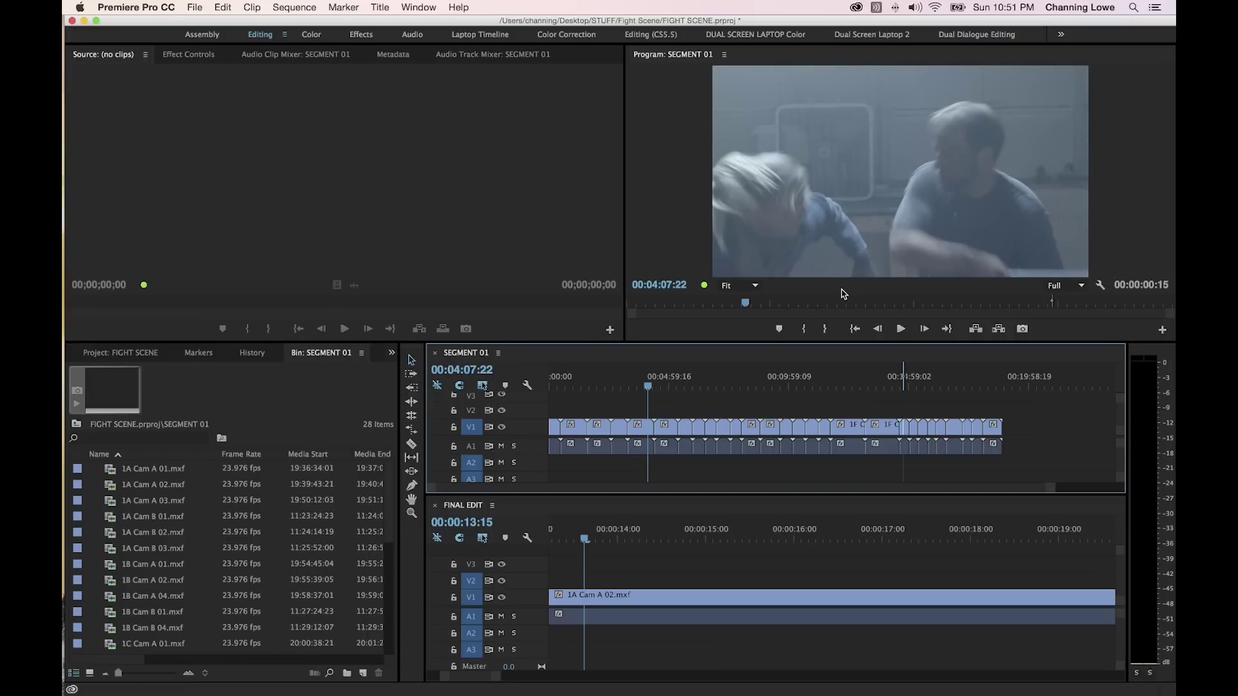
{"action": "key", "text": "l"}
{"action": "key", "text": "k"}
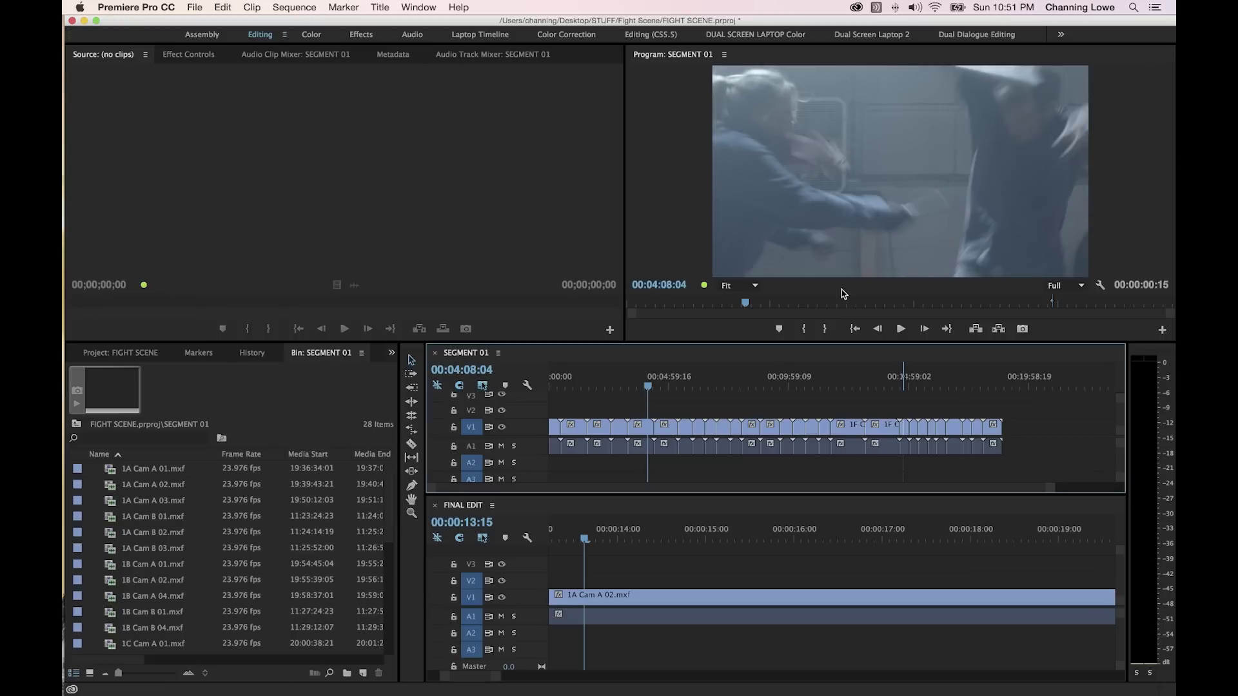
{"action": "key", "text": "i"}
Play through the knife swing in 1A Cam B 02.mxf in SEGMENT 01 and mark an out point at 00:04:08:13.
{"action": "key", "text": "="}
{"action": "key", "text": "="}
{"action": "key", "text": "Right"}
{"action": "key", "text": "l"}
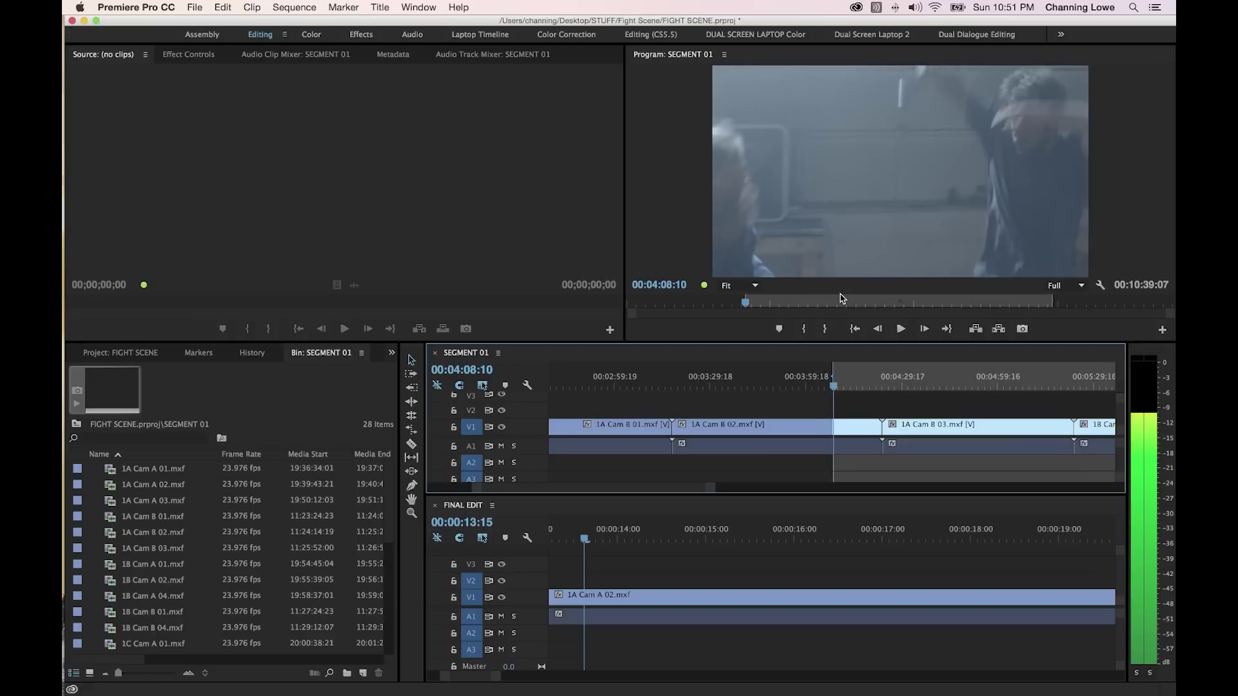
{"action": "key", "text": "k"}
{"action": "key", "text": "o"}
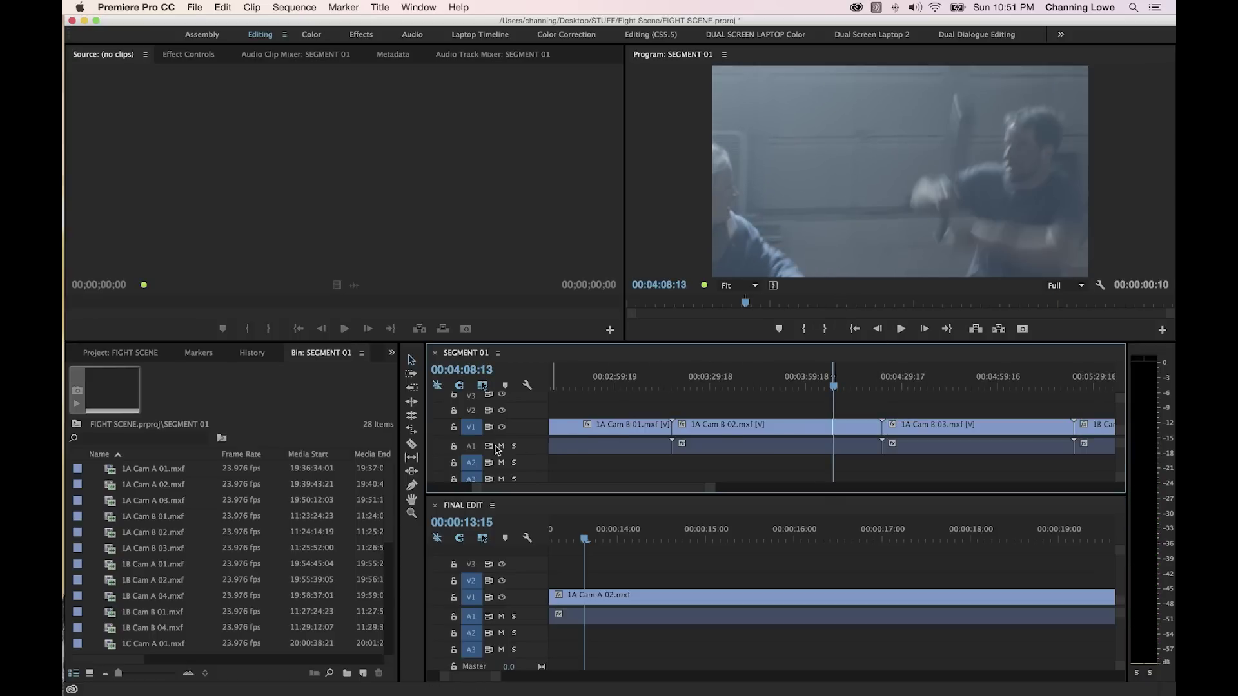
Find the matching swing frame in FINAL EDIT and paste the marked 1A Cam B 02.mxf video on V2 at 00:00:13:09.
{"action": "key", "text": "shift+3"}
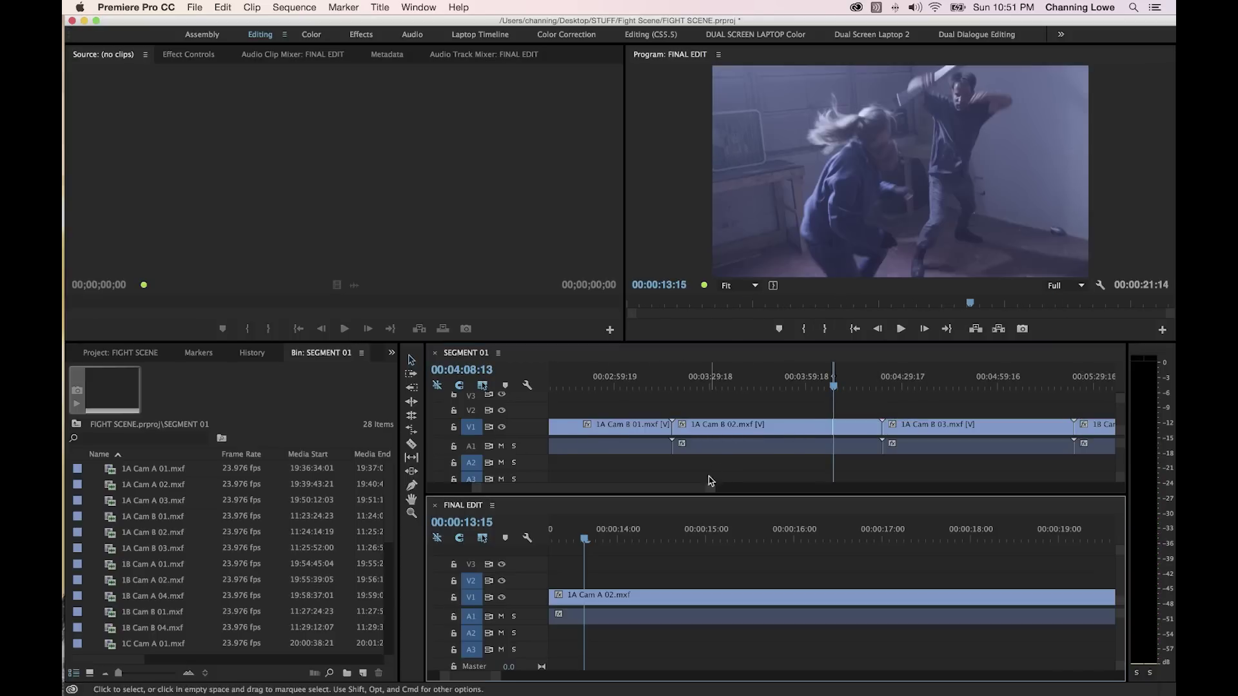
{"action": "key", "text": "super+s"}
{"action": "key", "text": "space"}
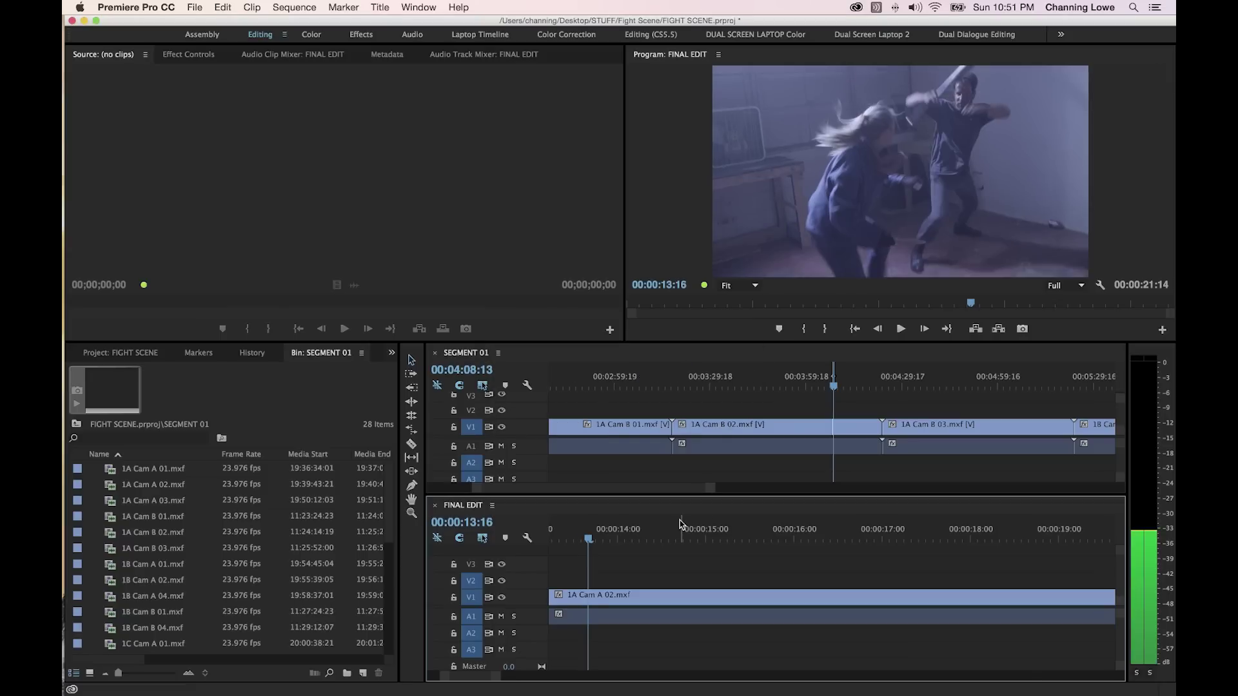
{"action": "key", "text": "Right"}
{"action": "key", "text": "Right"}
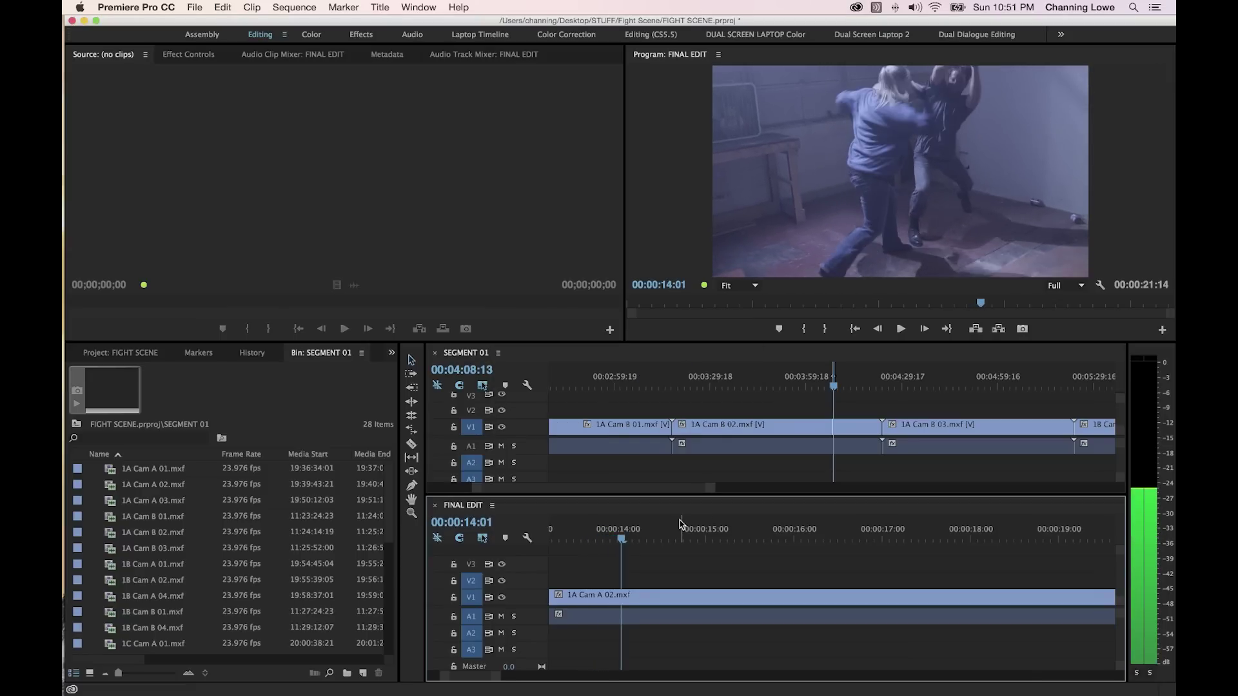
{"action": "key", "text": "Left"}
{"action": "key", "text": "Left"}
{"action": "key", "text": "Left"}
{"action": "key", "text": "Left"}
{"action": "key", "text": "Left"}
{"action": "key", "text": "Left"}
{"action": "key", "text": "Left"}
{"action": "key", "text": "Left"}
{"action": "key", "text": "Left"}
{"action": "key", "text": "Left"}
{"action": "key", "text": "Left"}
{"action": "key", "text": "Left"}
{"action": "key", "text": "Left"}
{"action": "key", "text": "Left"}
{"action": "key", "text": "Left"}
{"action": "key", "text": "Left"}
{"action": "key", "text": "Left"}
{"action": "key", "text": "Left"}
{"action": "key", "text": "Left"}
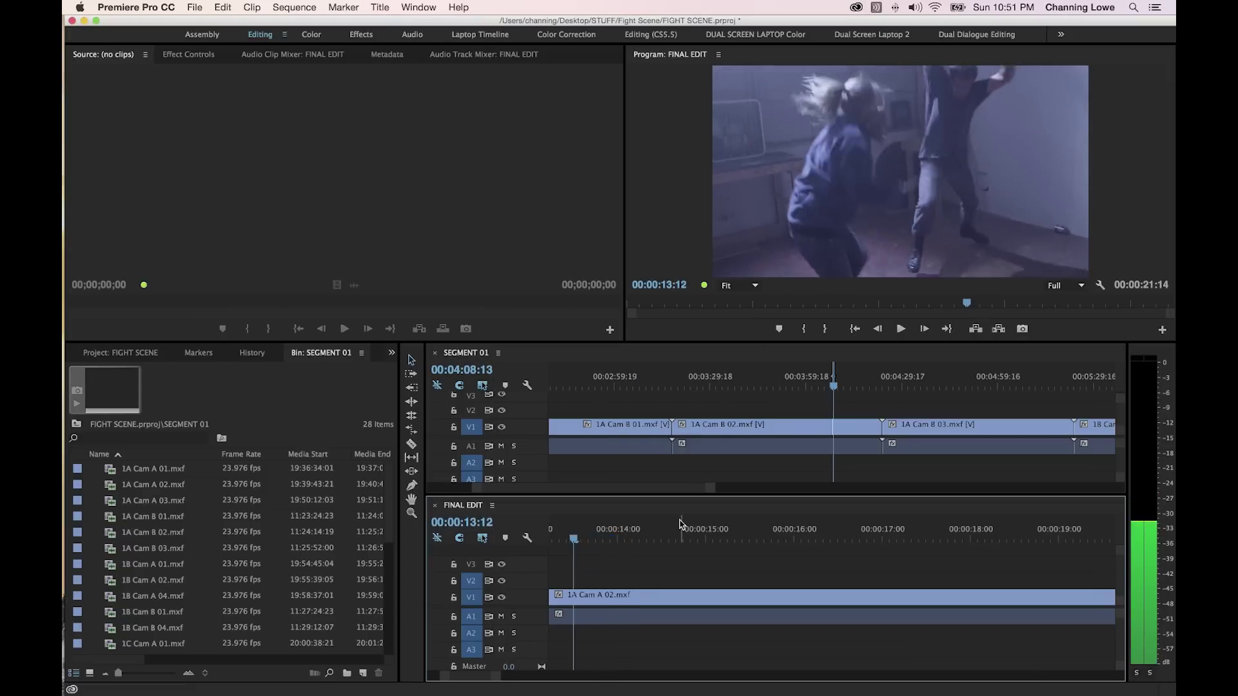
{"action": "key", "text": "Right"}
{"action": "key", "text": "Right"}
{"action": "key", "text": "Right"}
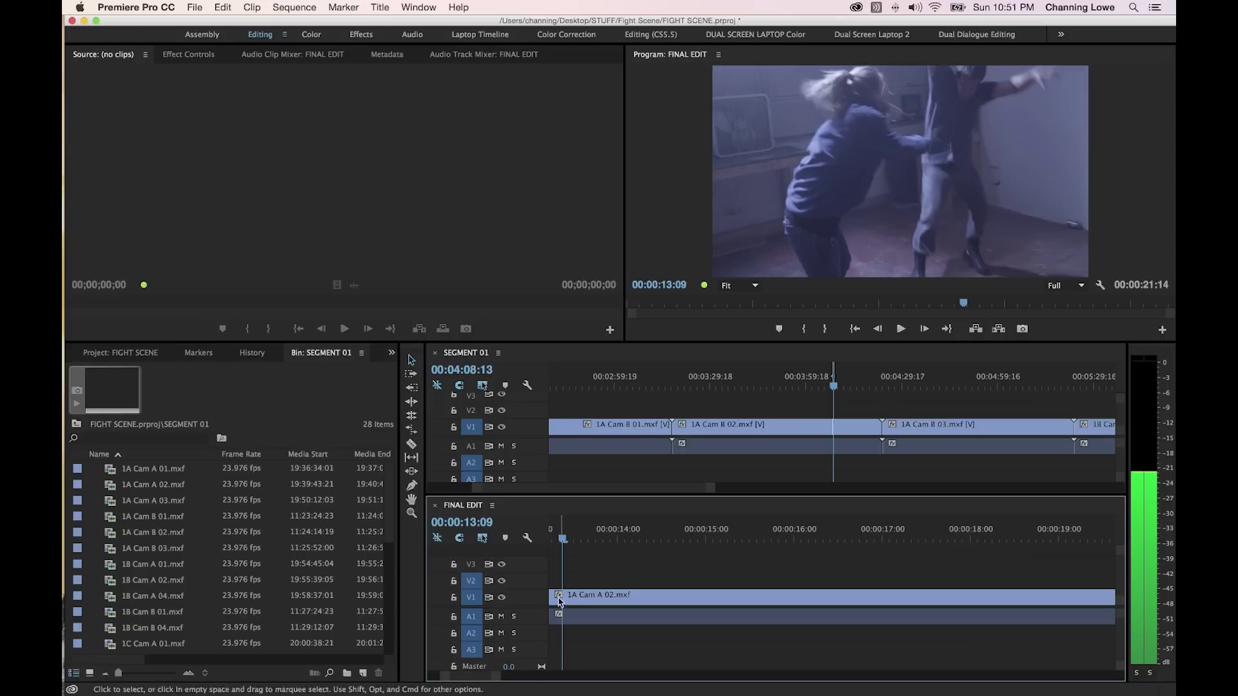
{"action": "left_click", "coordinate": [474, 600]}
{"action": "key", "text": "super+v"}
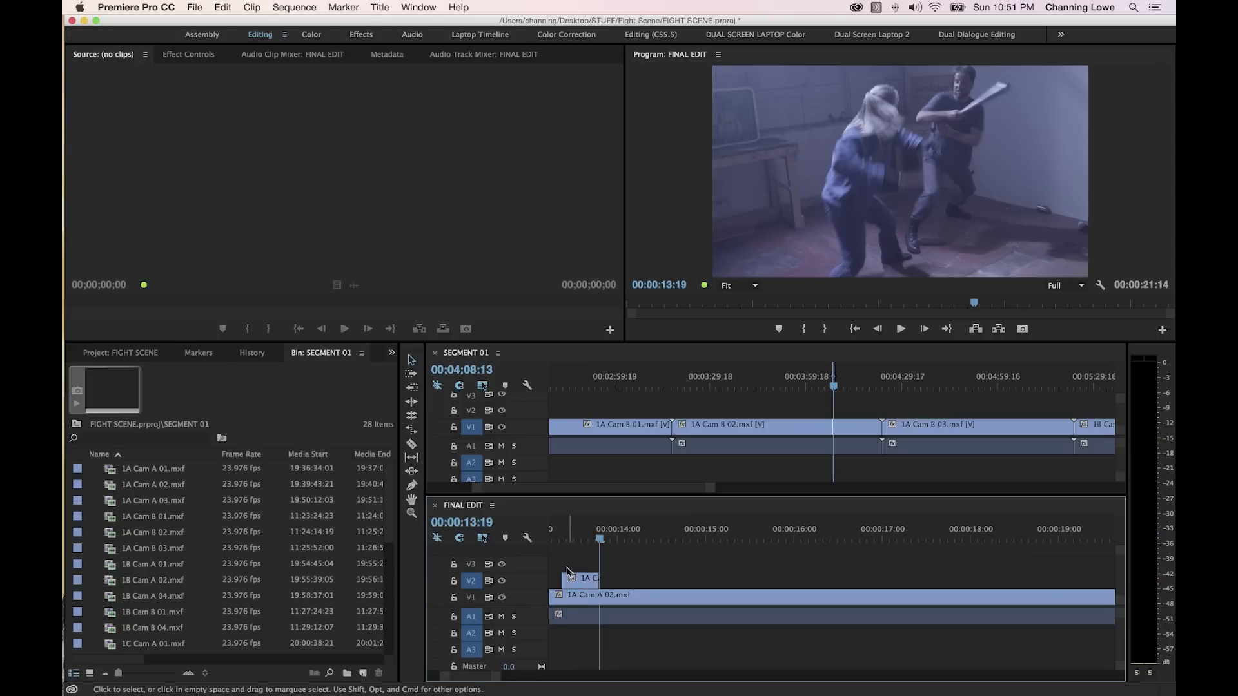
Play FINAL EDIT into the pasted 1A Cam B 02.mxf clip on V2 and step frame by frame around its start to check the match.
{"action": "left_click", "coordinate": [559, 539]}
{"action": "key", "text": "="}
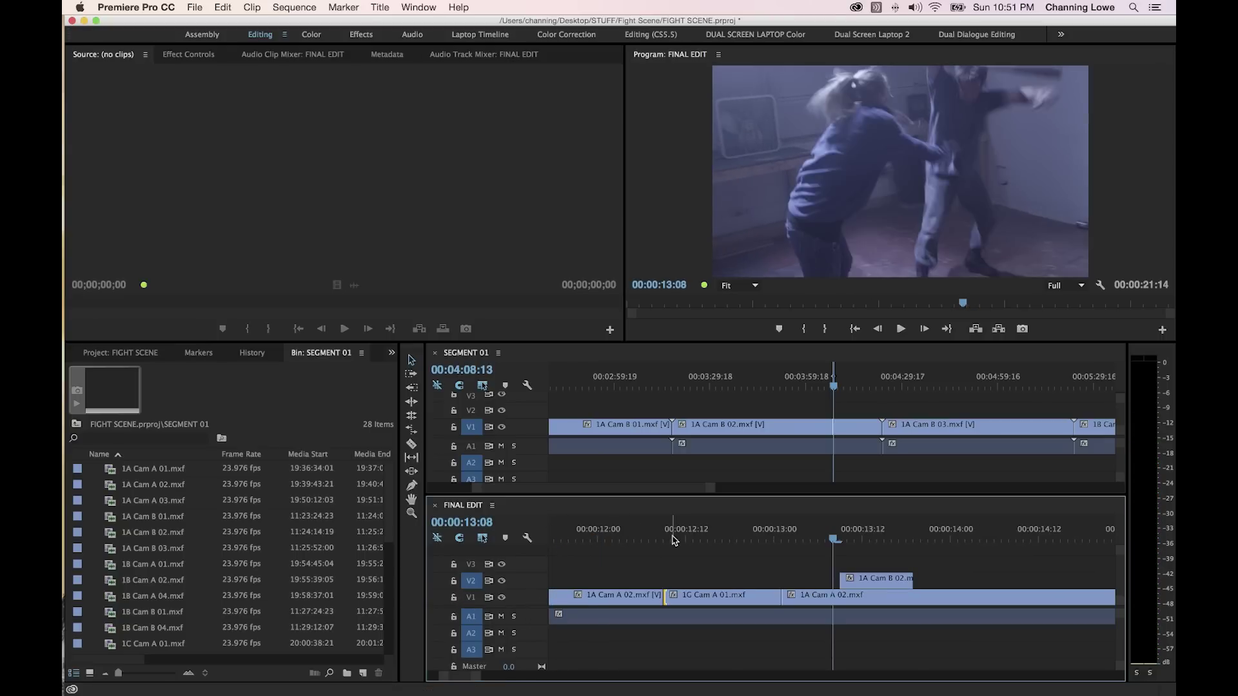
{"action": "key", "text": "space"}
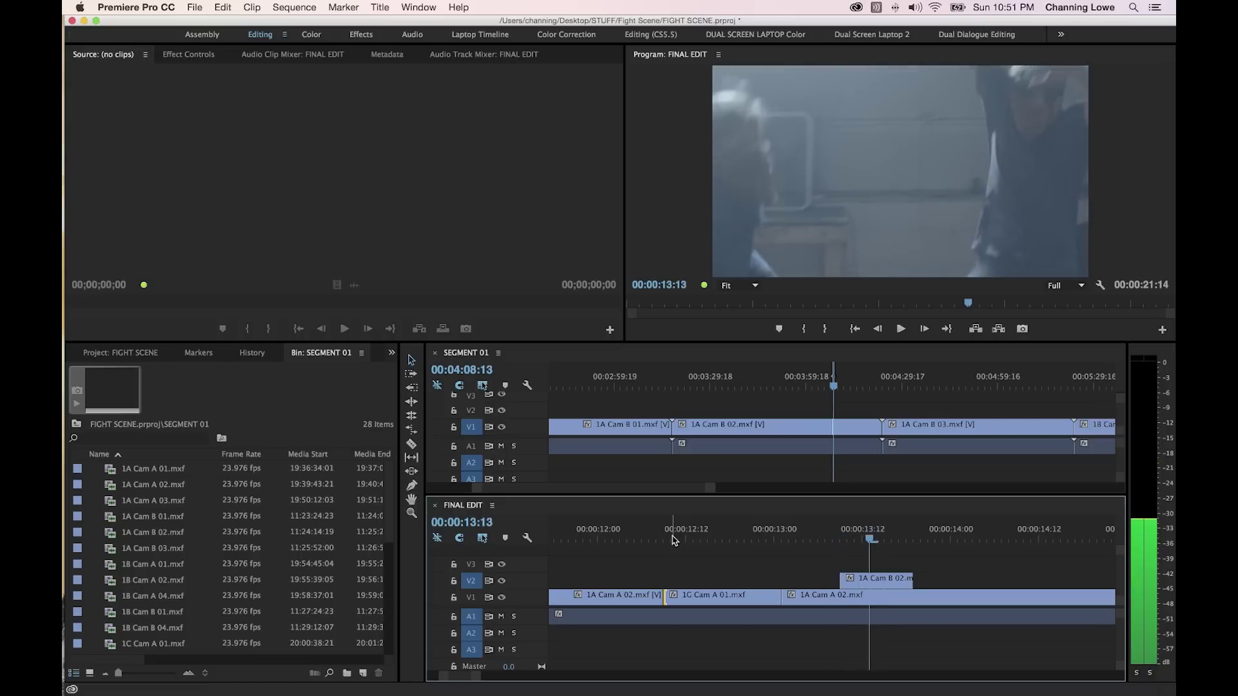
{"action": "key", "text": "Left"}
{"action": "key", "text": "Left"}
{"action": "key", "text": "Left"}
{"action": "key", "text": "Left"}
{"action": "key", "text": "Left"}
{"action": "key", "text": "Left"}
{"action": "key", "text": "Right"}
{"action": "key", "text": "Right"}
{"action": "key", "text": "Right"}
{"action": "key", "text": "Right"}
{"action": "key", "text": "Right"}
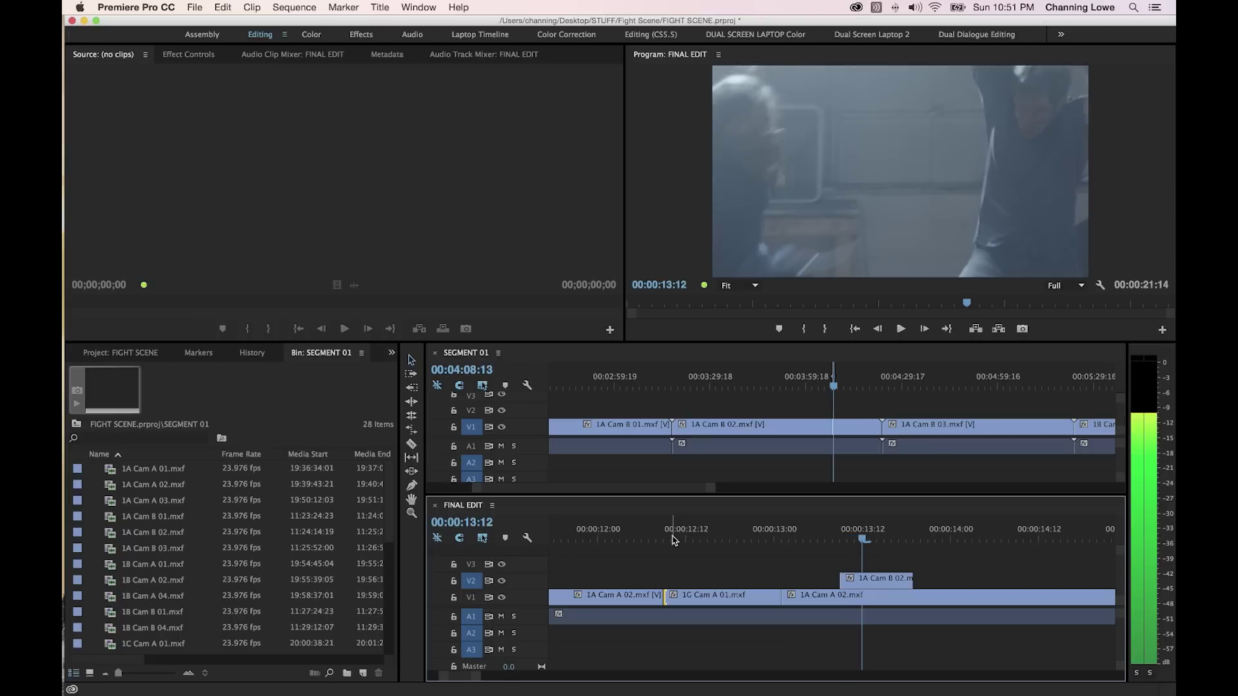
Move the 1A Cam B 02.mxf clip from V2 straight down onto V1 and park the playhead on its starting cut at 00:00:13:09.
{"action": "left_click_drag", "start_coordinate": [863, 581], "coordinate": [863, 598]}
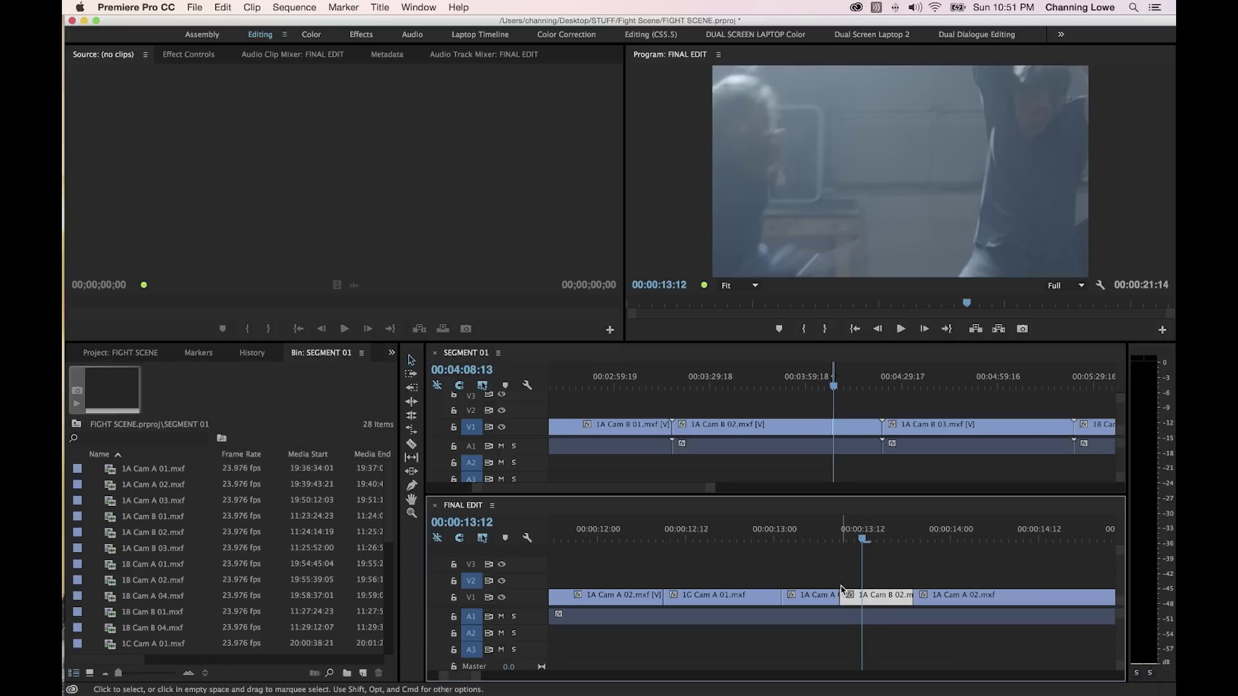
{"action": "key", "text": "Up"}
{"action": "key", "text": "shift+Down"}
{"action": "key", "text": "shift+Down"}
{"action": "key", "text": "shift+Down"}
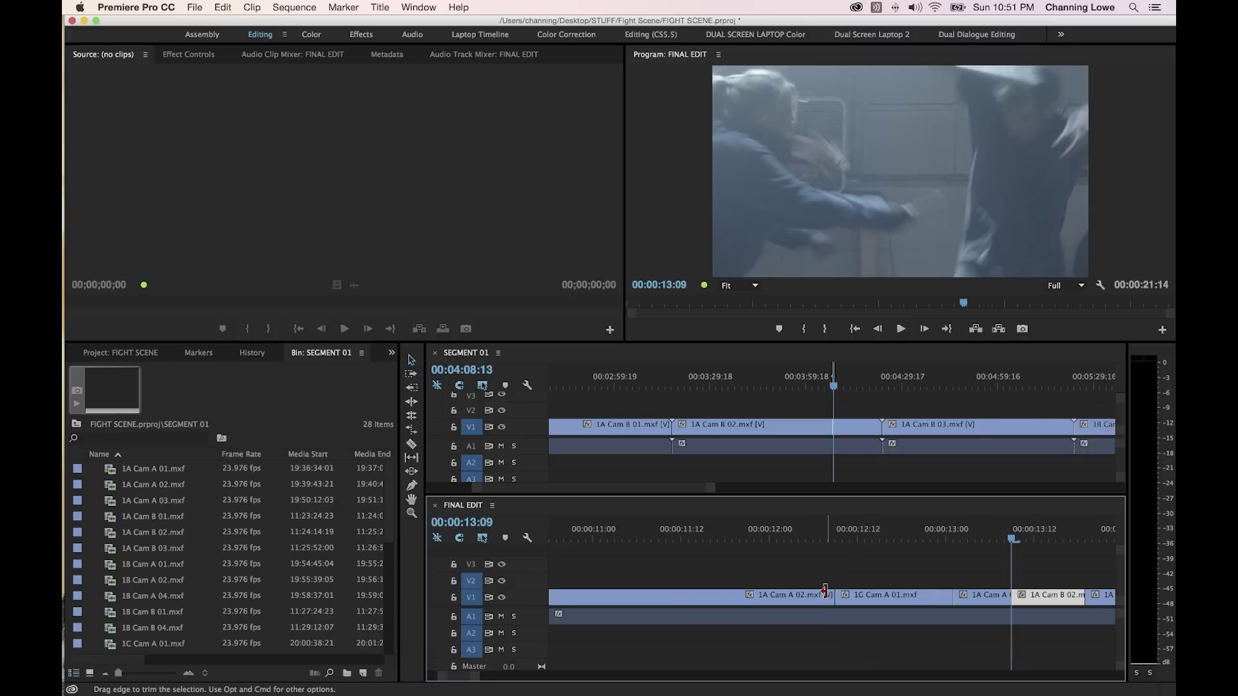
Roll the cut between 1A Cam A 02.mxf and 1A Cam B 02.mxf six frames earlier to 00:00:13:03, using an enlarged trim view.
{"action": "key", "text": "t"}
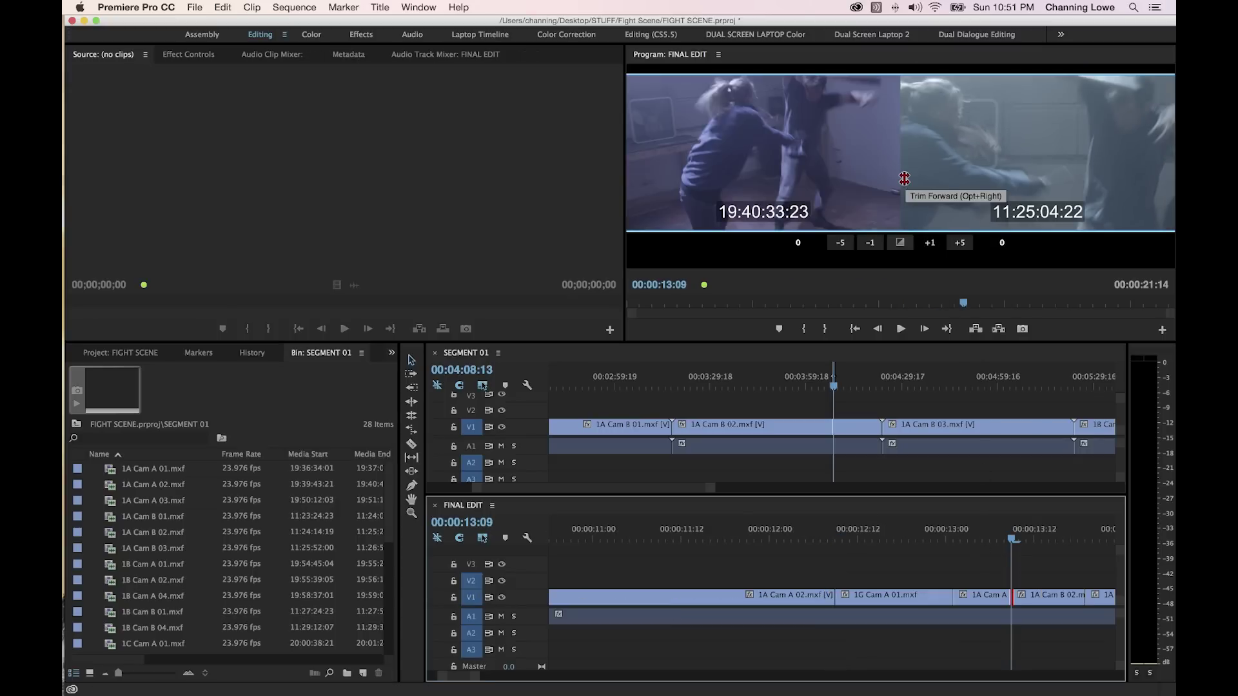
{"action": "key", "text": "grave"}
{"action": "key", "text": "alt+Left"}
{"action": "key", "text": "alt+Left"}
{"action": "key", "text": "alt+Left"}
{"action": "key", "text": "alt+Left"}
{"action": "key", "text": "alt+Left"}
{"action": "key", "text": "alt+Left"}
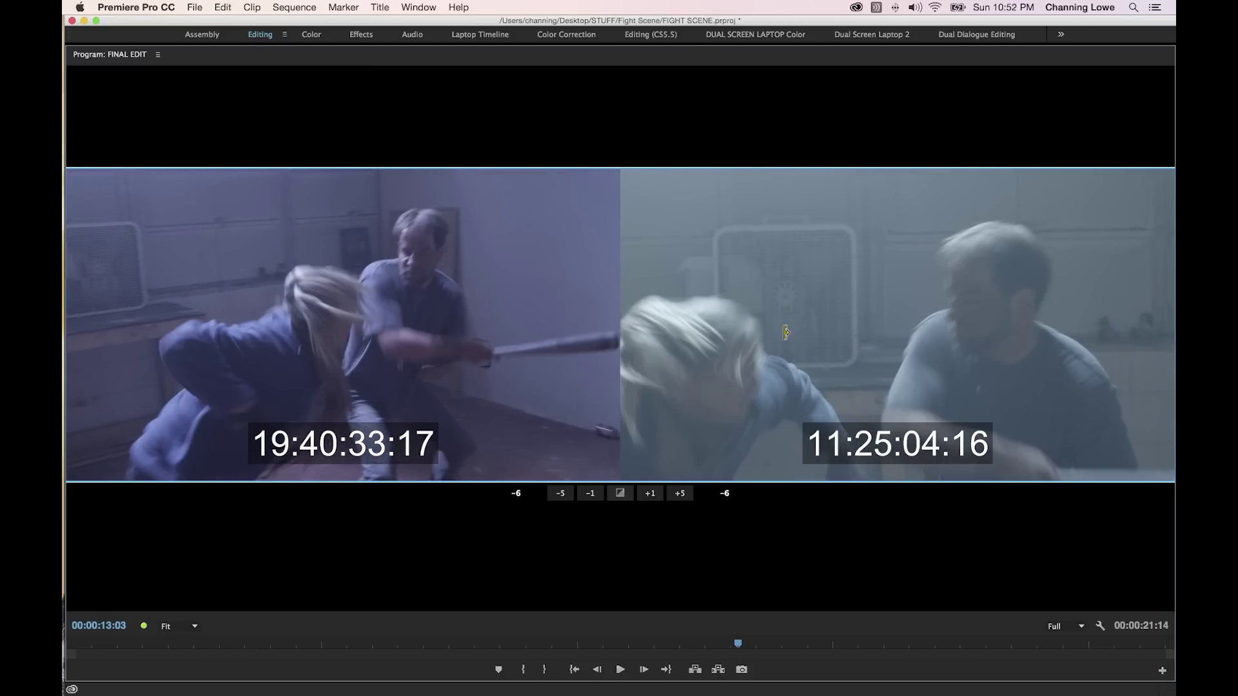
{"action": "key", "text": "grave"}
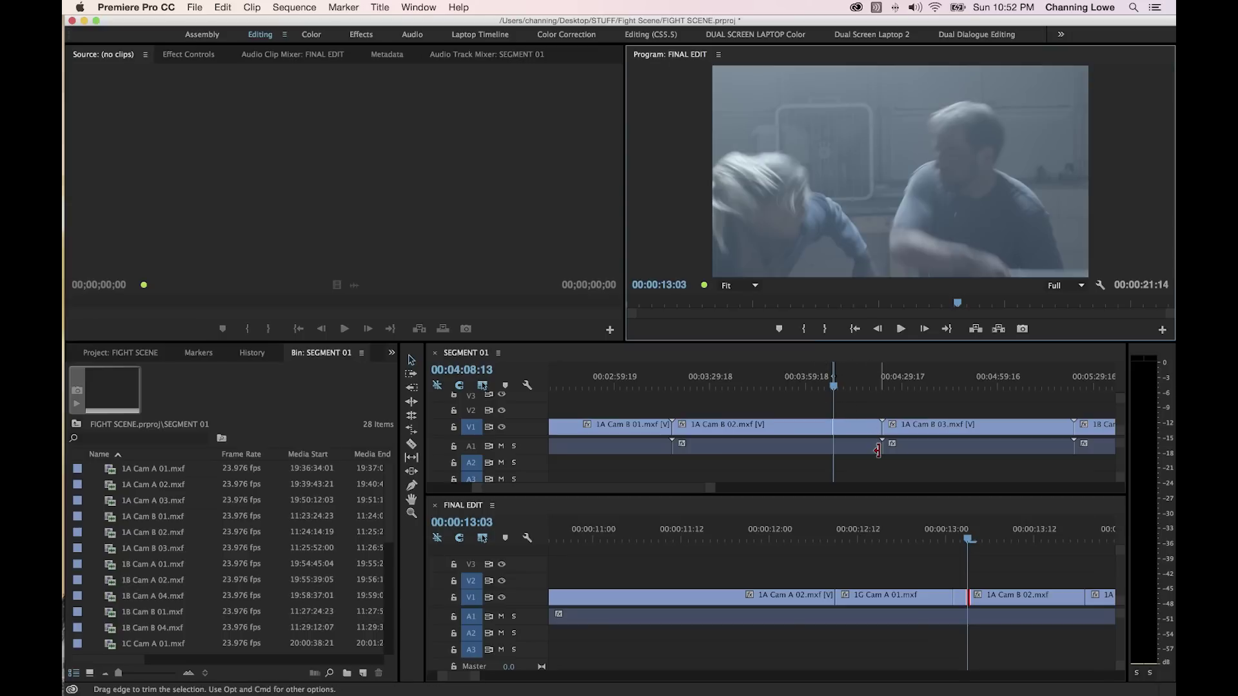
Play FINAL EDIT repeatedly from 1C Cam A 01.mxf across the trimmed cut into 1A Cam B 02.mxf.
{"action": "left_click", "coordinate": [927, 536]}
{"action": "key", "text": "space"}
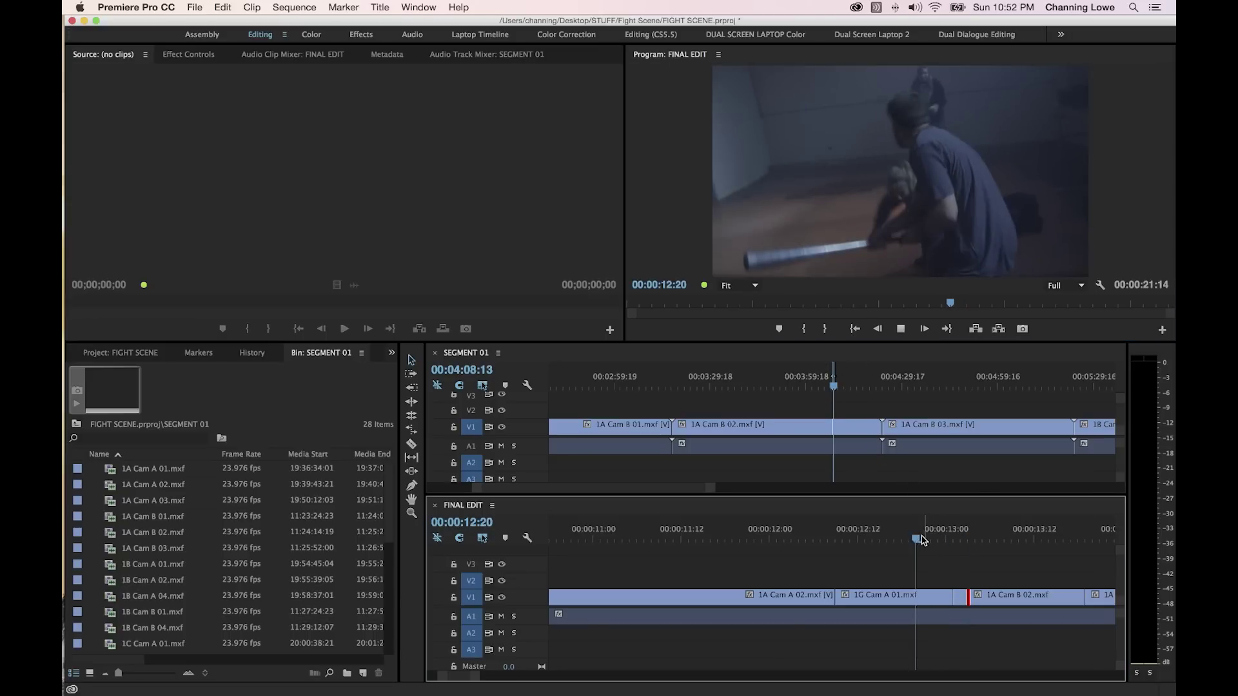
{"action": "key", "text": "space"}
{"action": "left_click_drag", "start_coordinate": [927, 539], "coordinate": [868, 542]}
{"action": "key", "text": "space"}
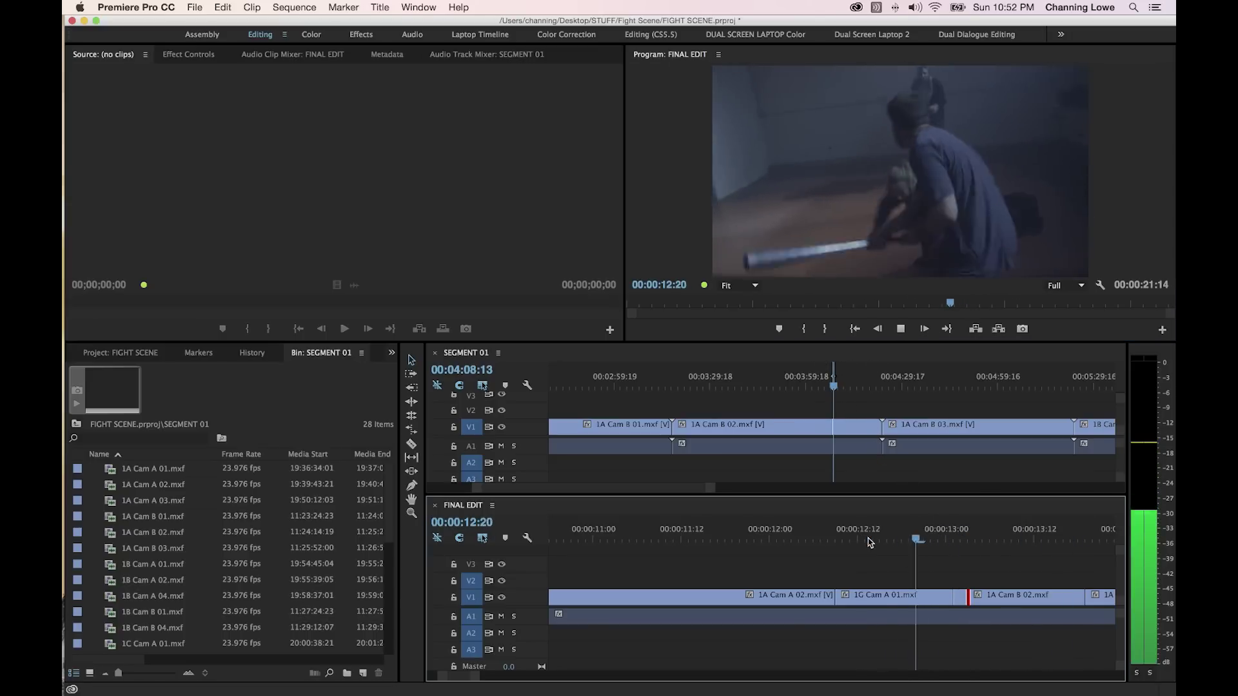
{"action": "key", "text": "space"}
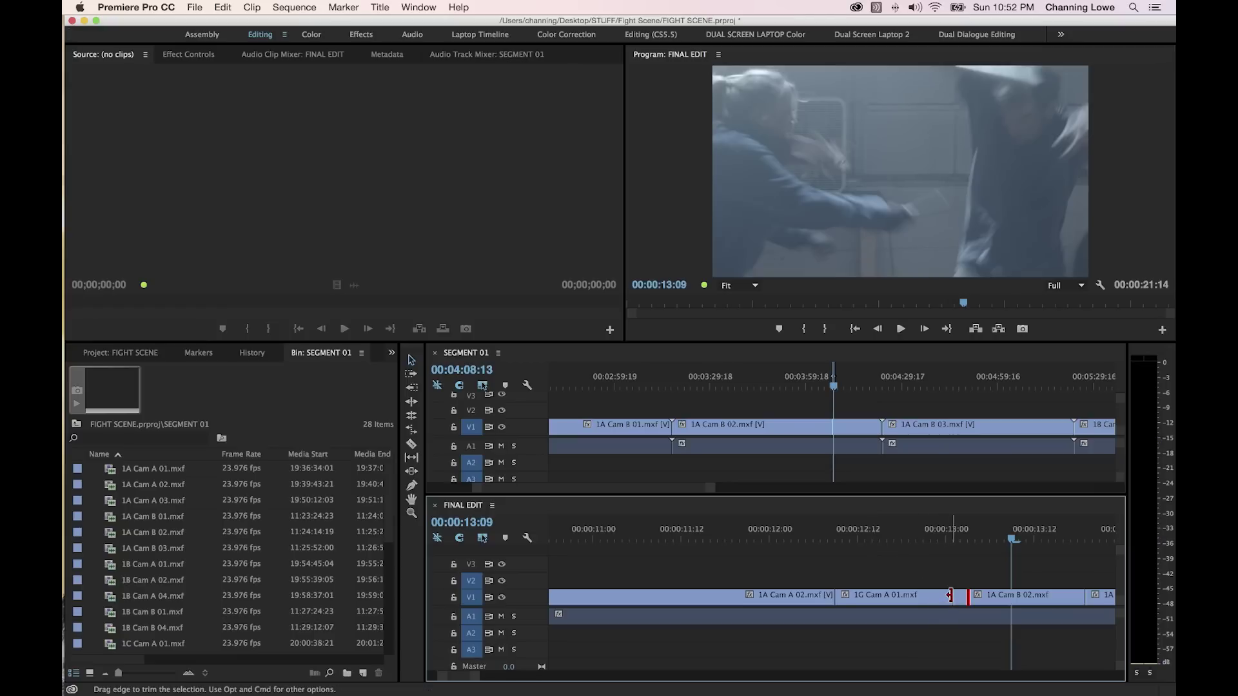
Try to roll the cut between 1C Cam A 01.mxf and the short 1A Cam A 02.mxf clip about three frames earlier.
{"action": "left_click_drag", "start_coordinate": [953, 597], "coordinate": [931, 597]}
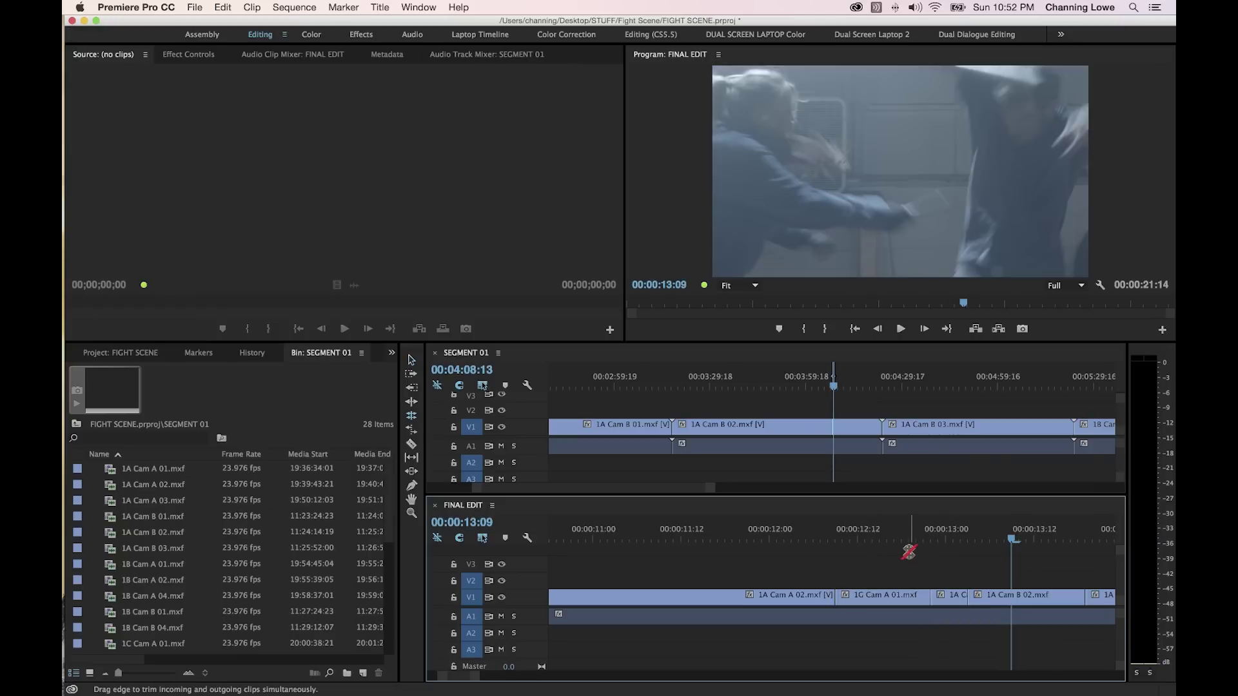
{"action": "left_click", "coordinate": [893, 539]}
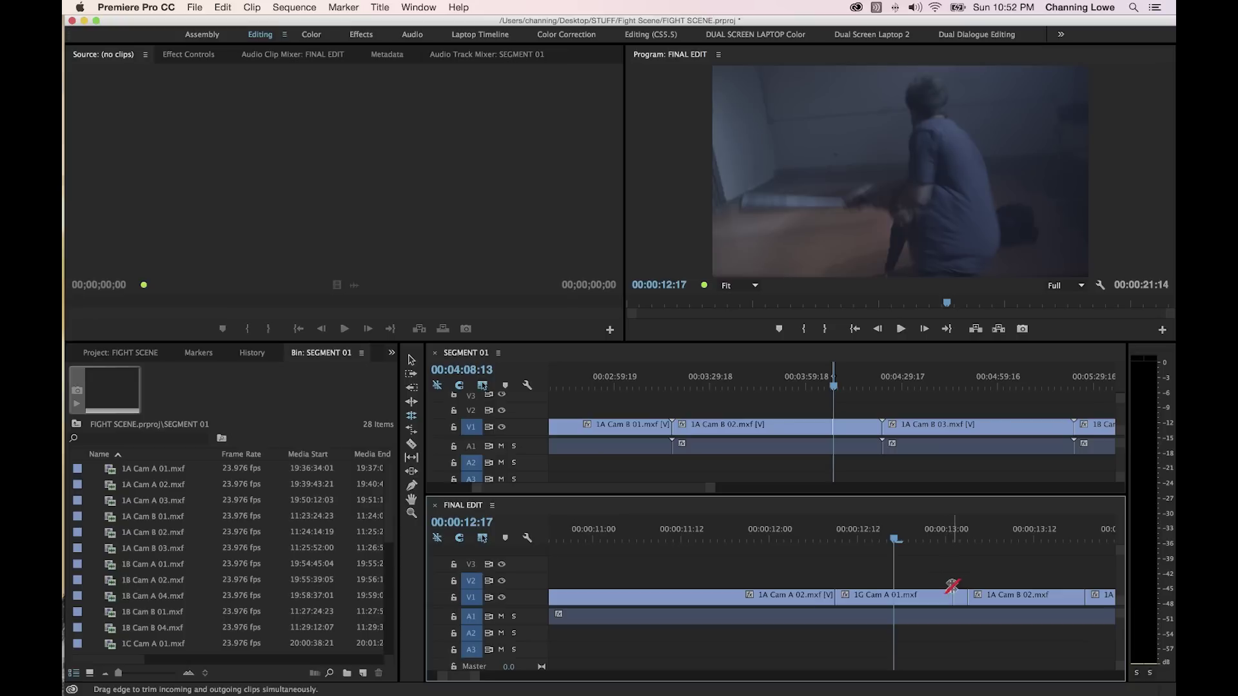
Open the cut at 00:00:13:01 between 1C Cam A 01.mxf and 1A Cam A 02.mxf for trimming.
{"action": "left_click", "coordinate": [945, 533]}
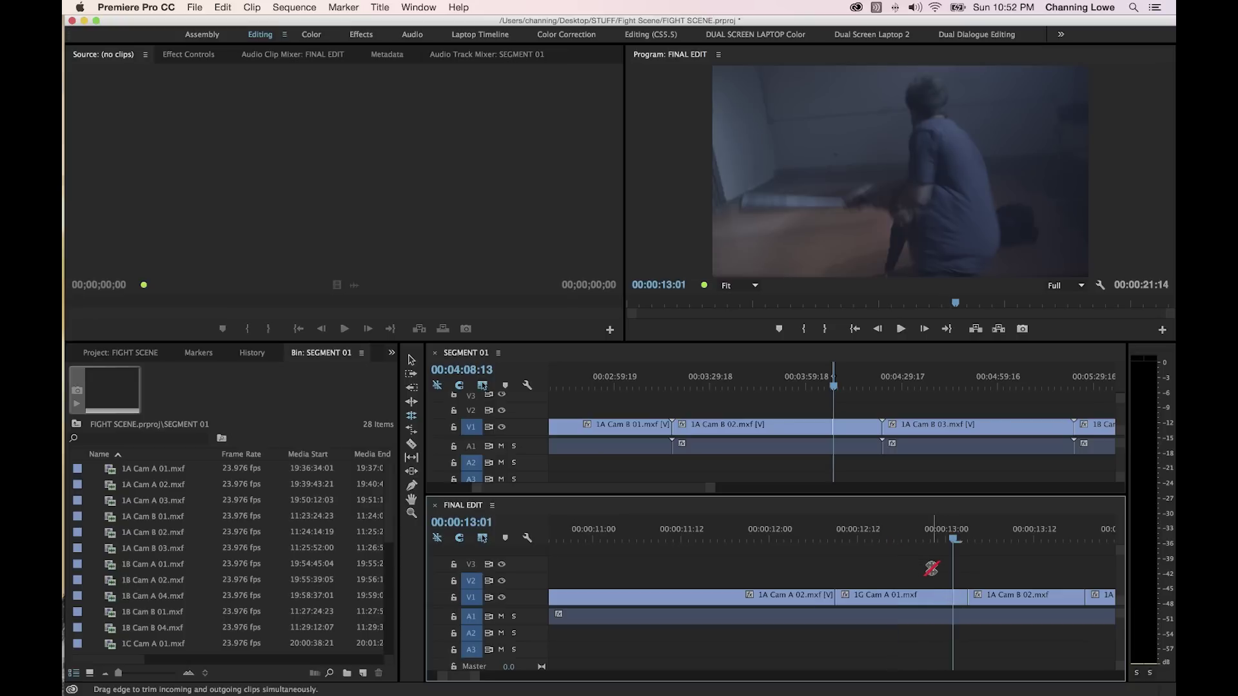
{"action": "key", "text": "shift+t"}
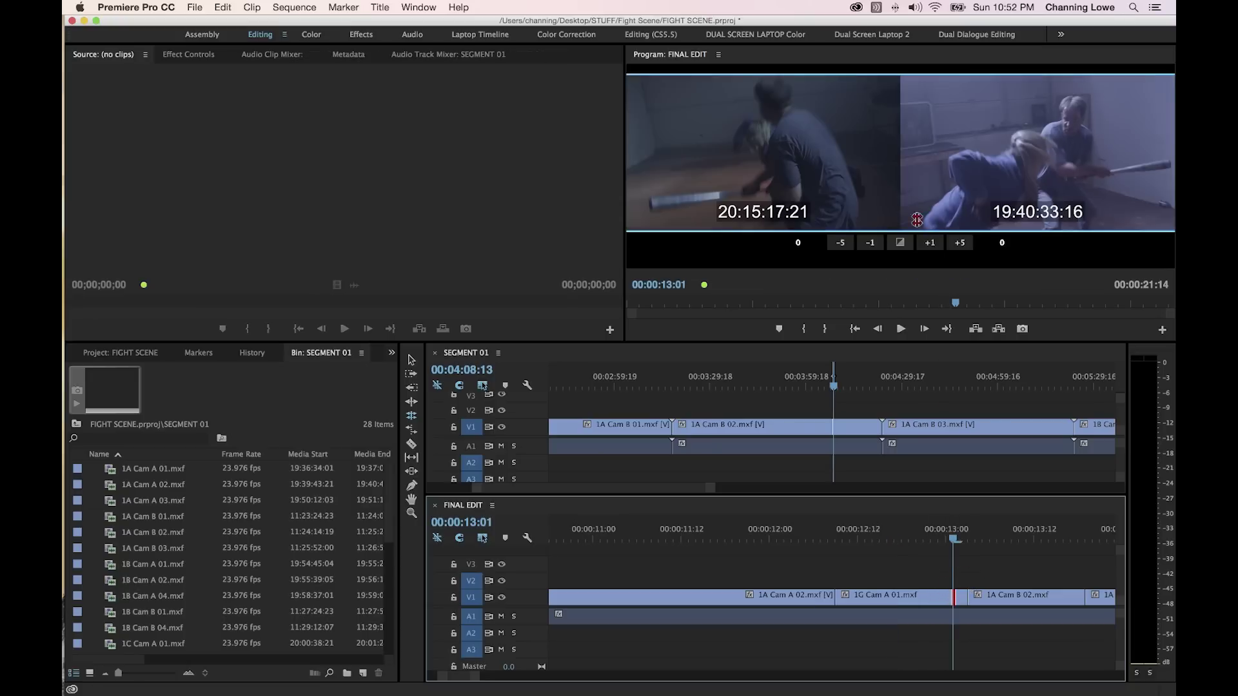
Roll the cut between 1G Cam A 01 and the following 1A Cam A clip 6 frames earlier, to 00:00:12:19.
{"action": "mouse_move", "coordinate": [898, 152]}
{"action": "left_mouse_down"}
{"action": "mouse_move", "coordinate": [860, 151]}
{"action": "mouse_move", "coordinate": [902, 155]}
{"action": "left_mouse_up"}
{"action": "key", "text": "super+z"}
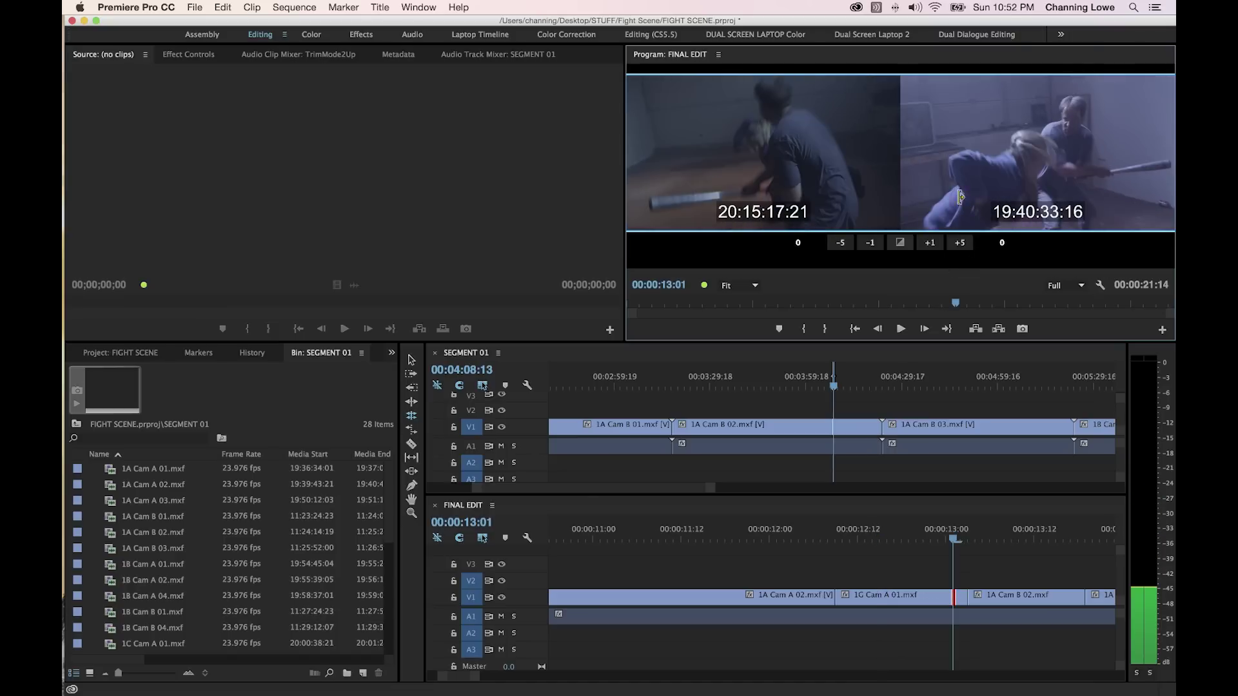
{"action": "mouse_move", "coordinate": [902, 171]}
{"action": "left_mouse_down"}
{"action": "mouse_move", "coordinate": [878, 173]}
{"action": "mouse_move", "coordinate": [909, 176]}
{"action": "left_mouse_up"}
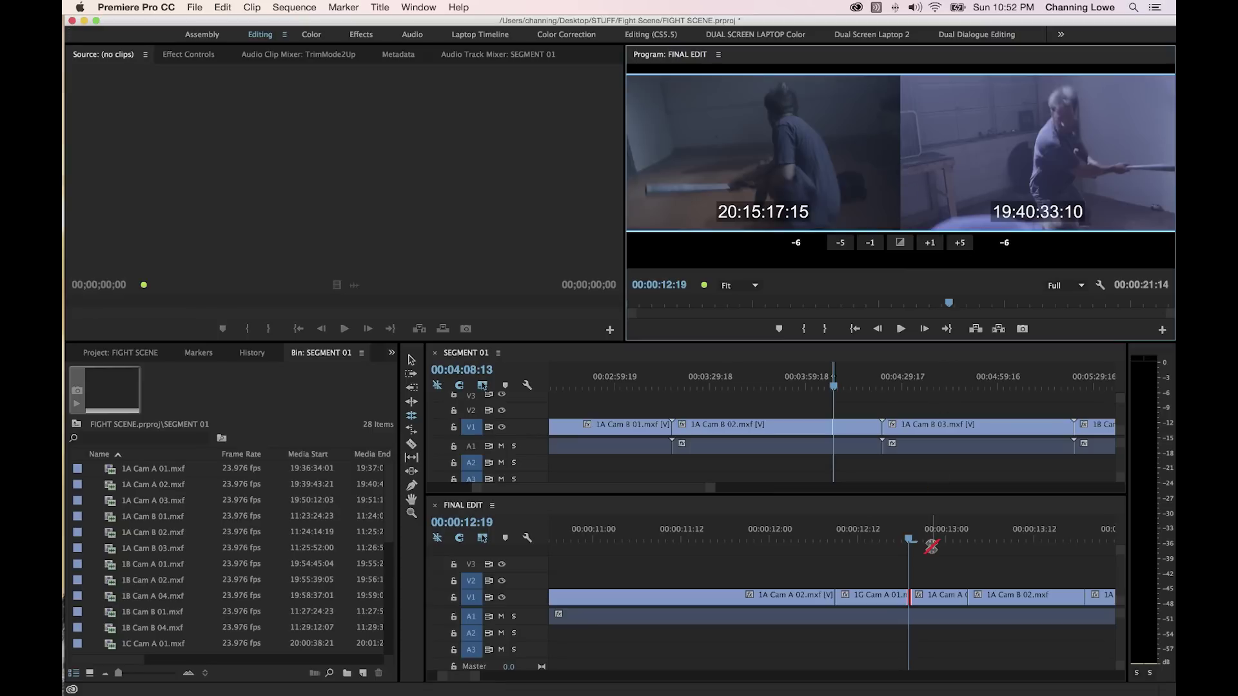
Play back FINAL EDIT across the adjusted cut from 00:00:12:08, and again from 00:00:10:13.
{"action": "left_click", "coordinate": [881, 544]}
{"action": "left_click_drag", "start_coordinate": [882, 543], "coordinate": [831, 542]}
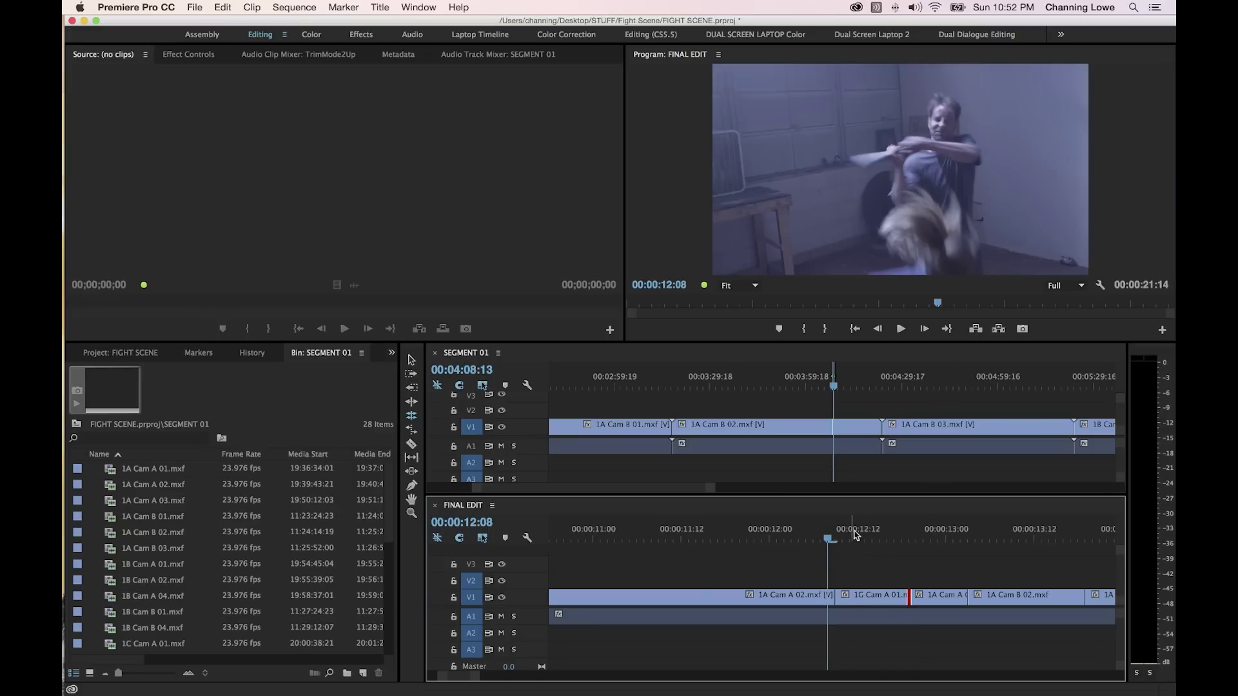
{"action": "key", "text": "space"}
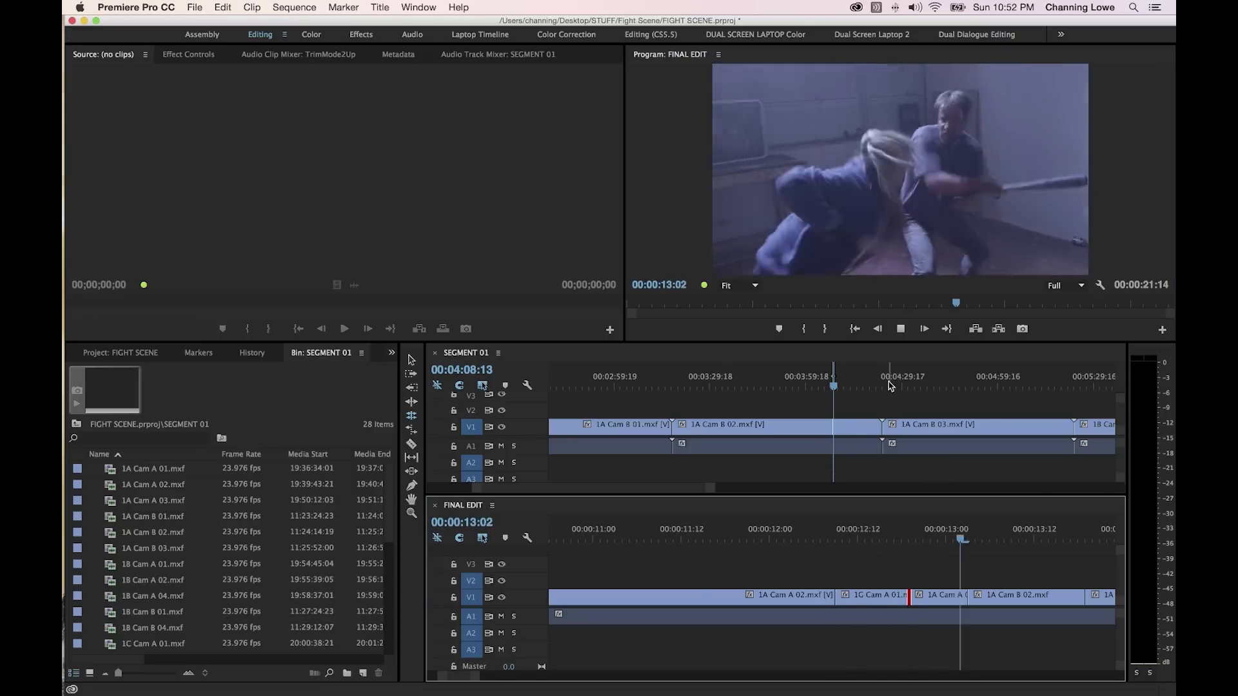
{"action": "key", "text": "space"}
{"action": "key", "text": "minus"}
{"action": "left_click_drag", "start_coordinate": [707, 544], "coordinate": [566, 543]}
{"action": "key", "text": "minus"}
{"action": "left_click_drag", "start_coordinate": [695, 533], "coordinate": [630, 537]}
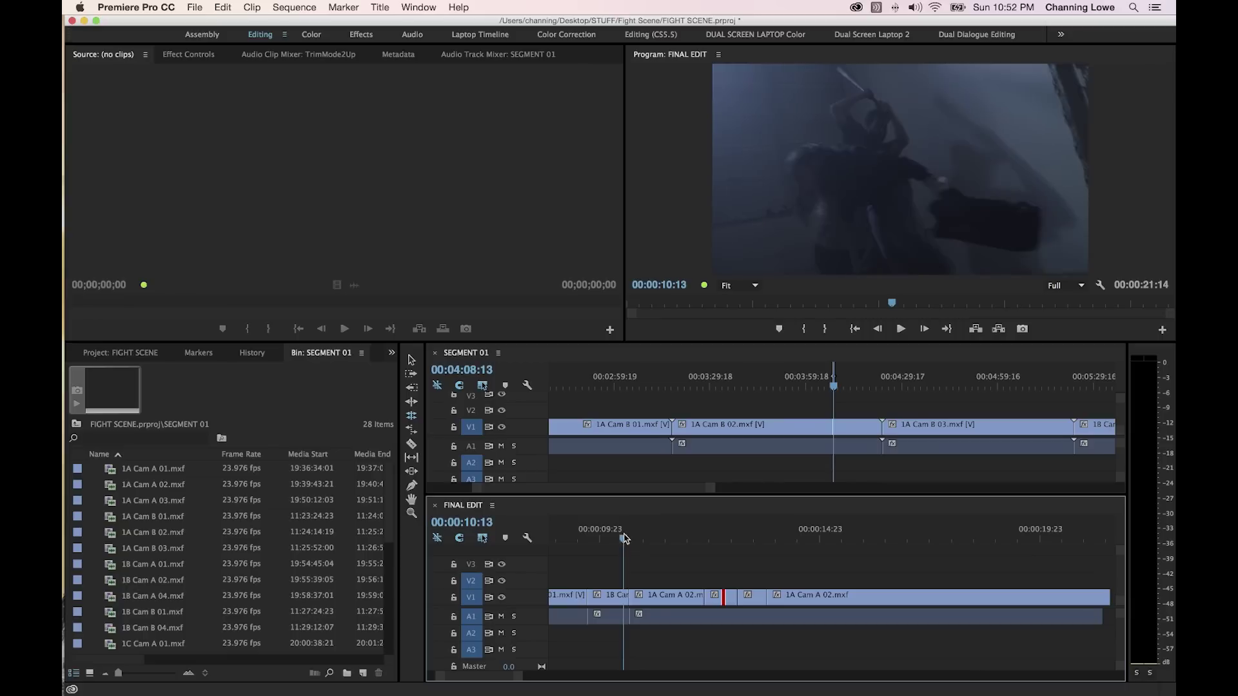
{"action": "key", "text": "space"}
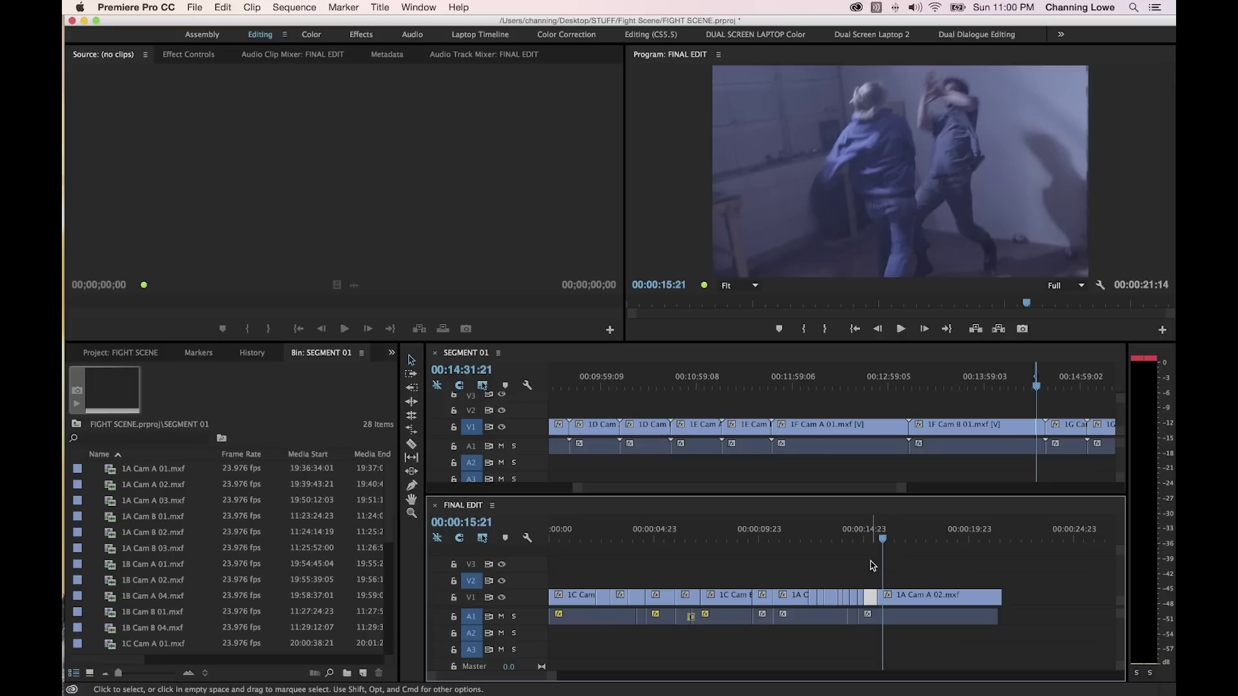
Target video track V1 in the FINAL EDIT sequence.
{"action": "left_click_drag", "start_coordinate": [880, 539], "coordinate": [835, 540]}
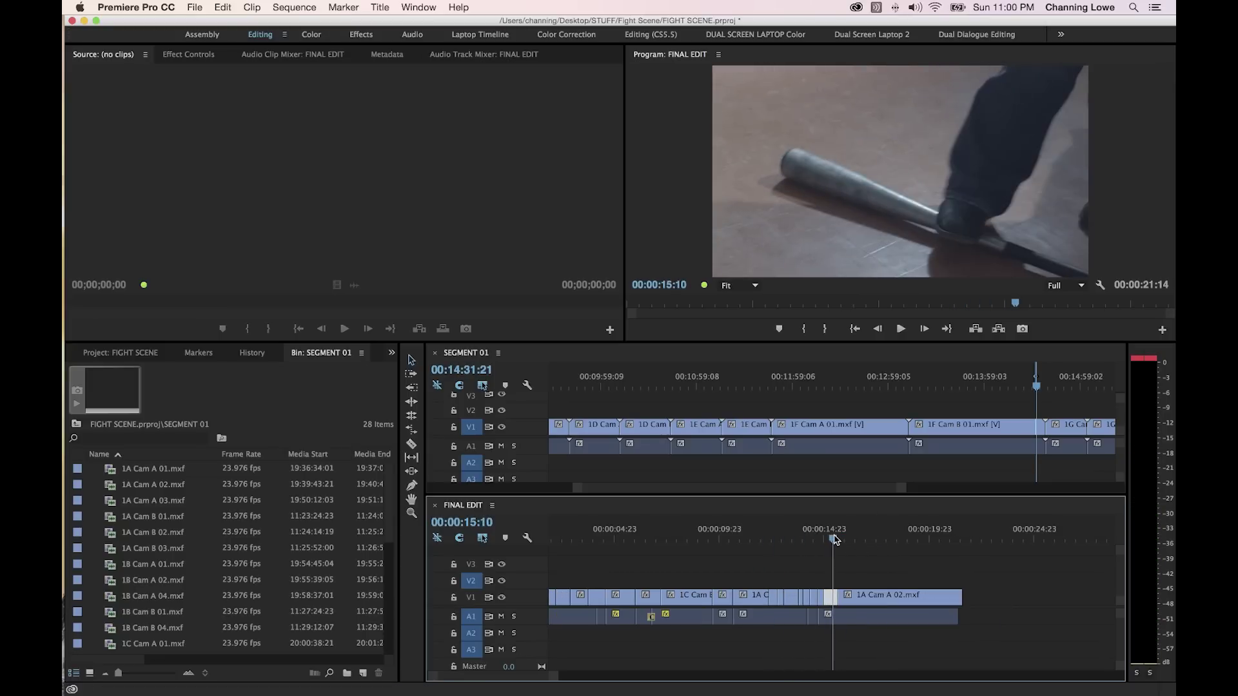
{"action": "key", "text": "Down"}
{"action": "left_click", "coordinate": [472, 599]}
In SEGMENT 01, mark 1G Cam A 01 from 00:14:49:21 to 00:14:50:17 and target audio track A1.
{"action": "left_click_drag", "start_coordinate": [710, 387], "coordinate": [904, 389]}
{"action": "key", "text": "minus"}
{"action": "key", "text": "minus"}
{"action": "key", "text": "equal"}
{"action": "key", "text": "equal"}
{"action": "key", "text": "equal"}
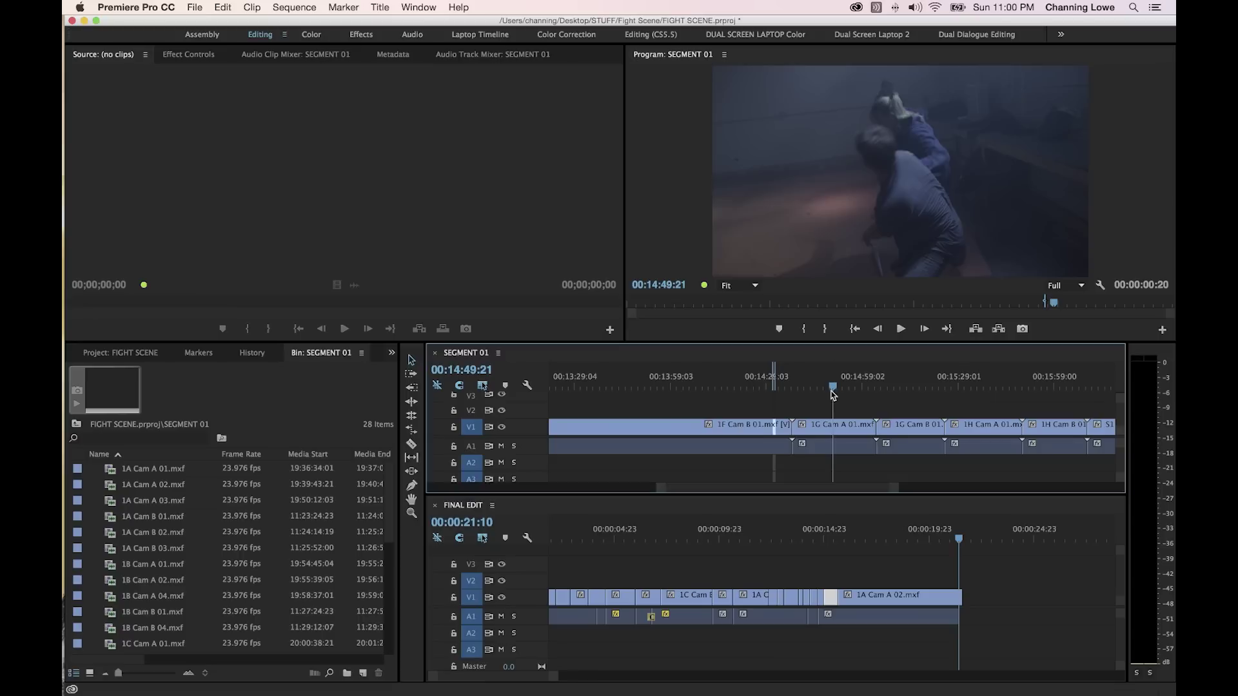
{"action": "key", "text": "i"}
{"action": "key", "text": "space"}
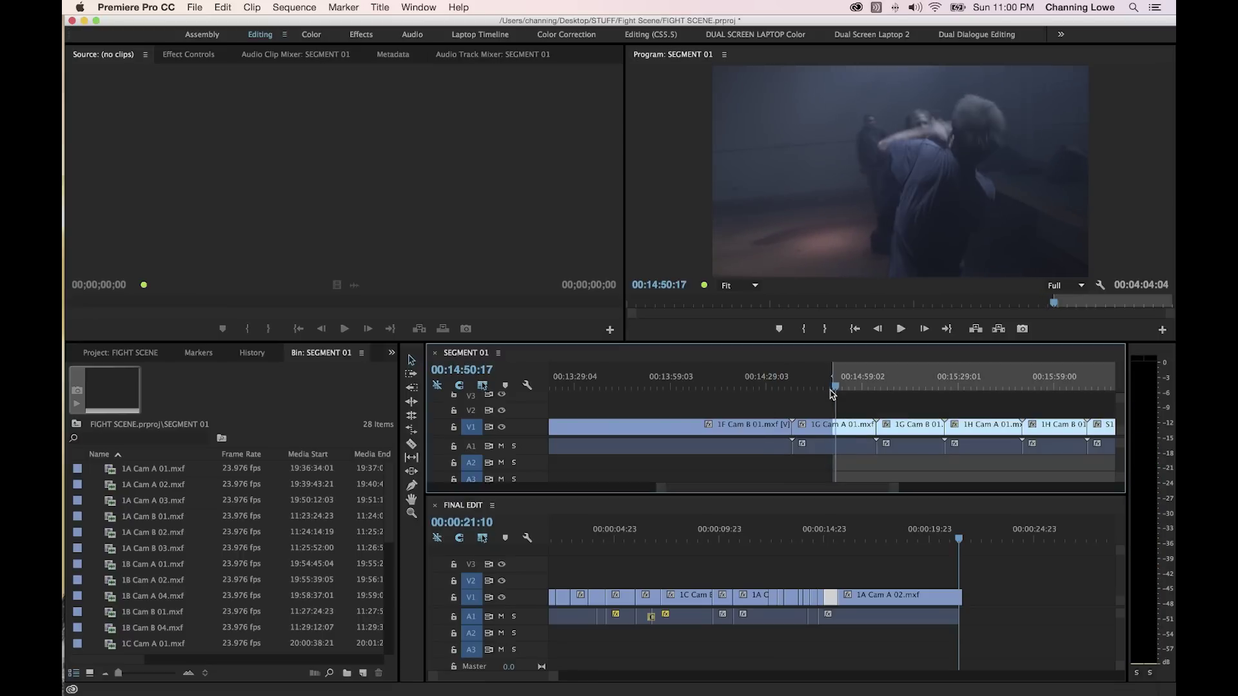
{"action": "key", "text": "o"}
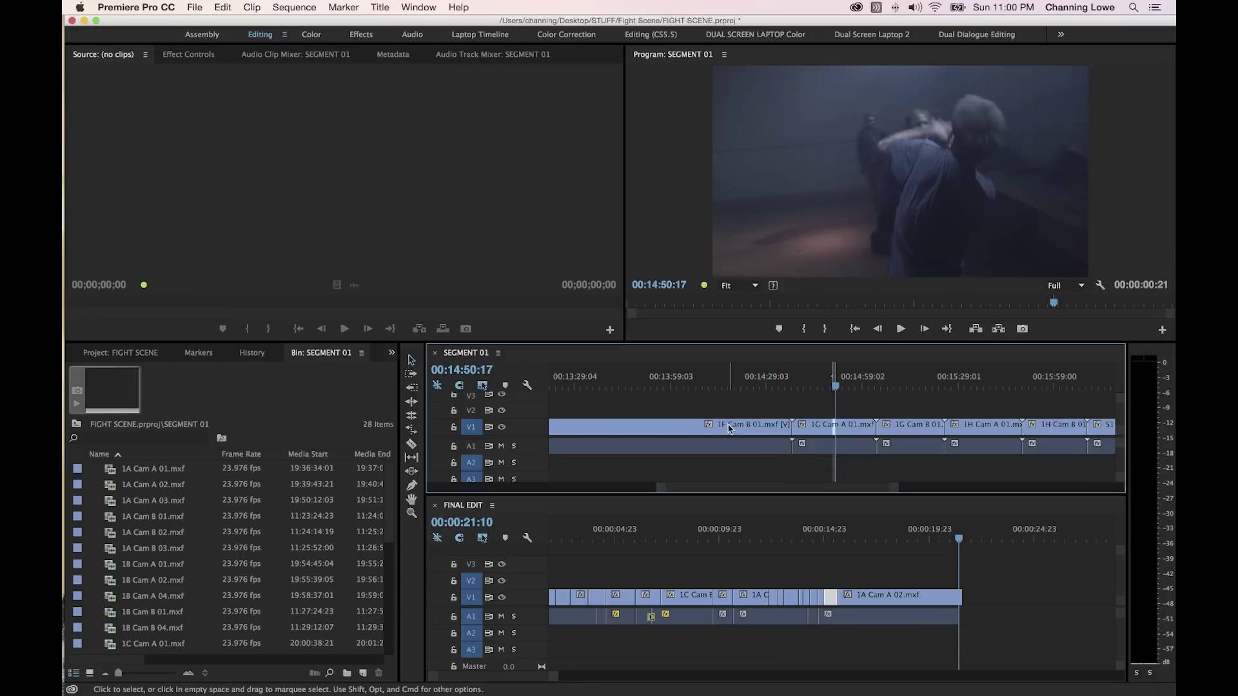
{"action": "left_click", "coordinate": [469, 446]}
Paste the marked 1G Cam A 01 range into FINAL EDIT at 00:00:15:16, directly after the 1F Cam B clip.
{"action": "left_click", "coordinate": [837, 537]}
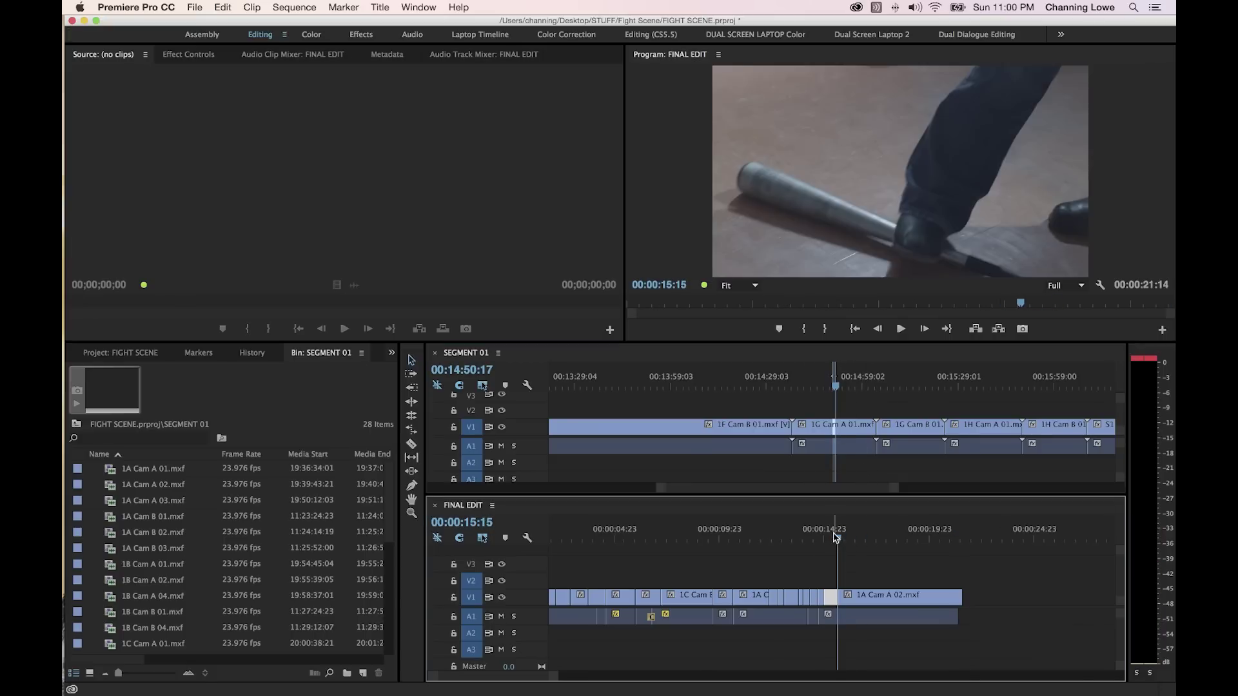
{"action": "key", "text": "Up"}
{"action": "key", "text": "equal"}
{"action": "key", "text": "equal"}
{"action": "key", "text": "Down"}
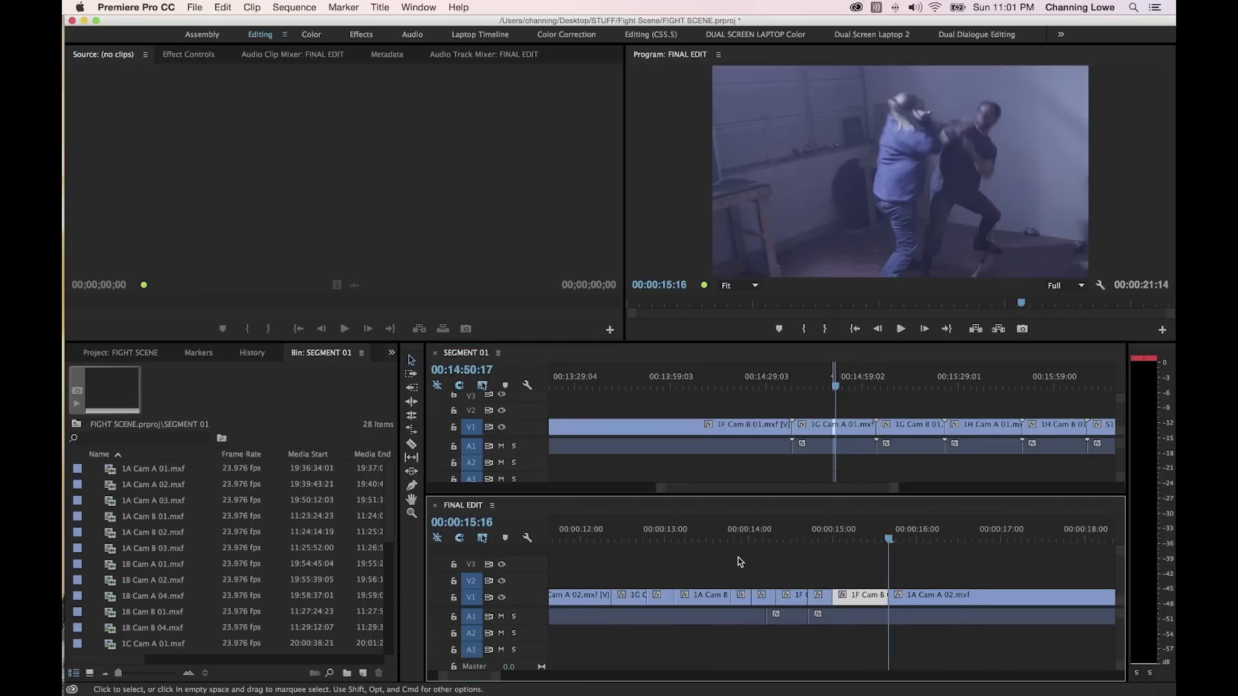
{"action": "key", "text": "super+v"}
Play back the cuts into and out of the pasted 1G Cam A 01 shot in FINAL EDIT.
{"action": "left_click_drag", "start_coordinate": [867, 541], "coordinate": [834, 540]}
{"action": "key", "text": "space"}
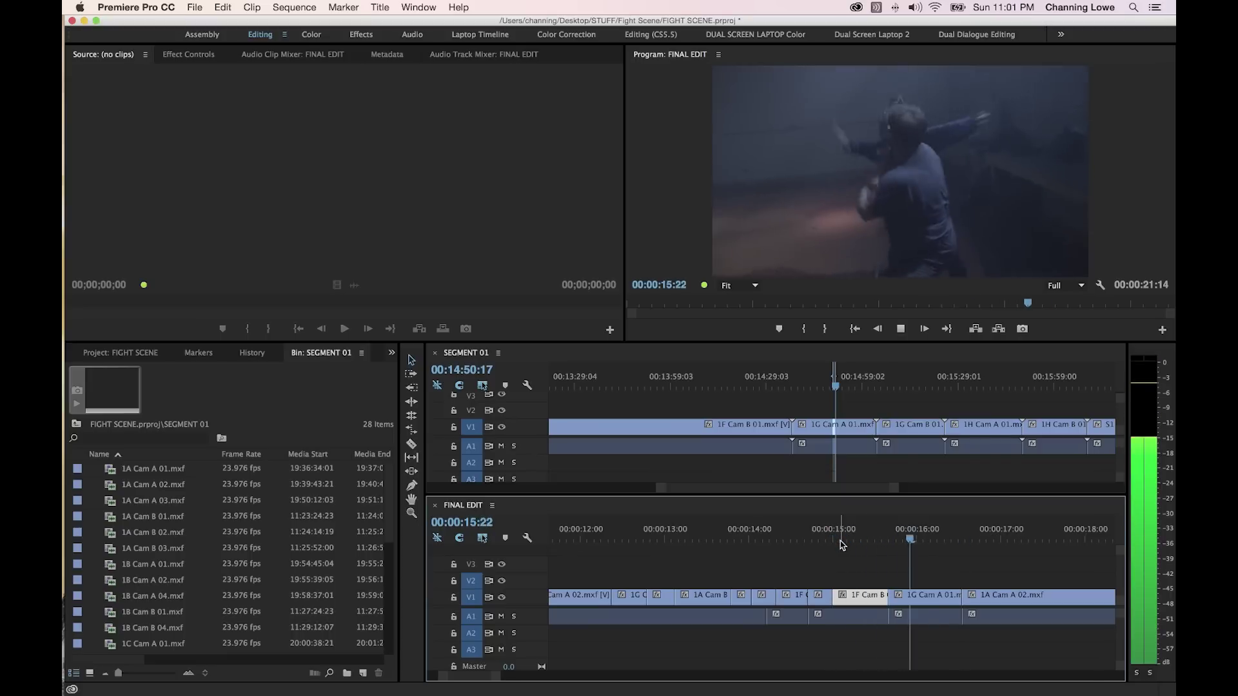
{"action": "key", "text": "space"}
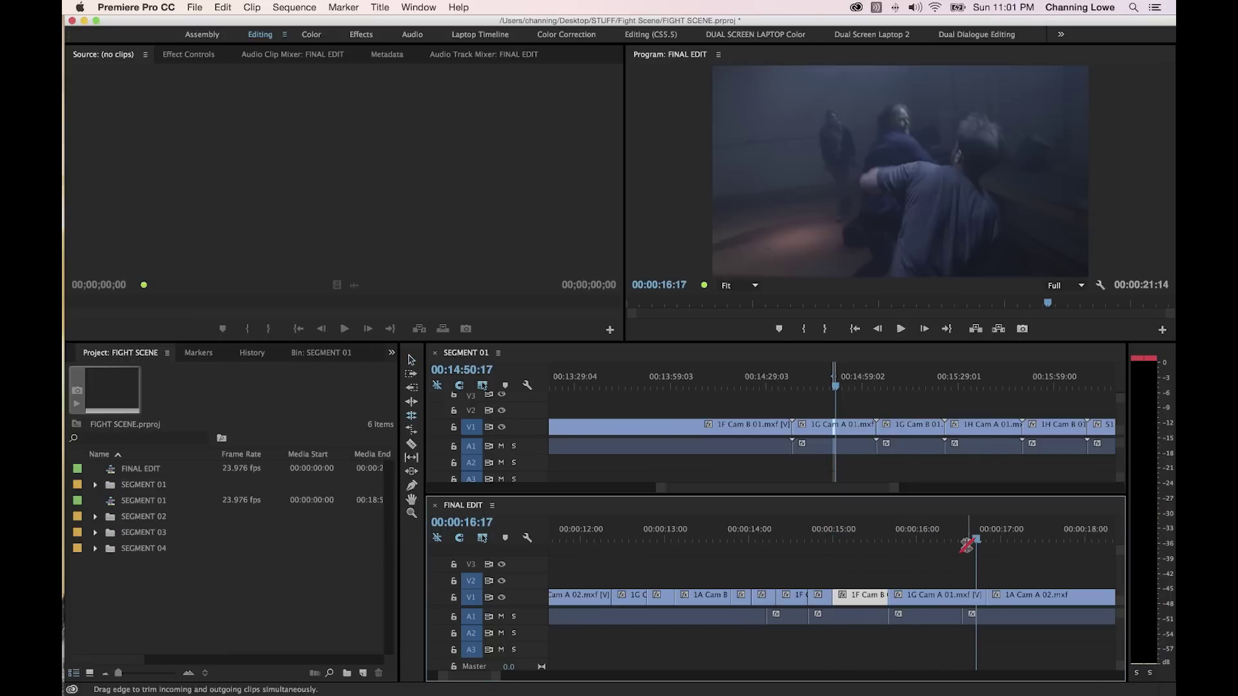
{"action": "left_click_drag", "start_coordinate": [967, 541], "coordinate": [895, 541]}
{"action": "key", "text": "space"}
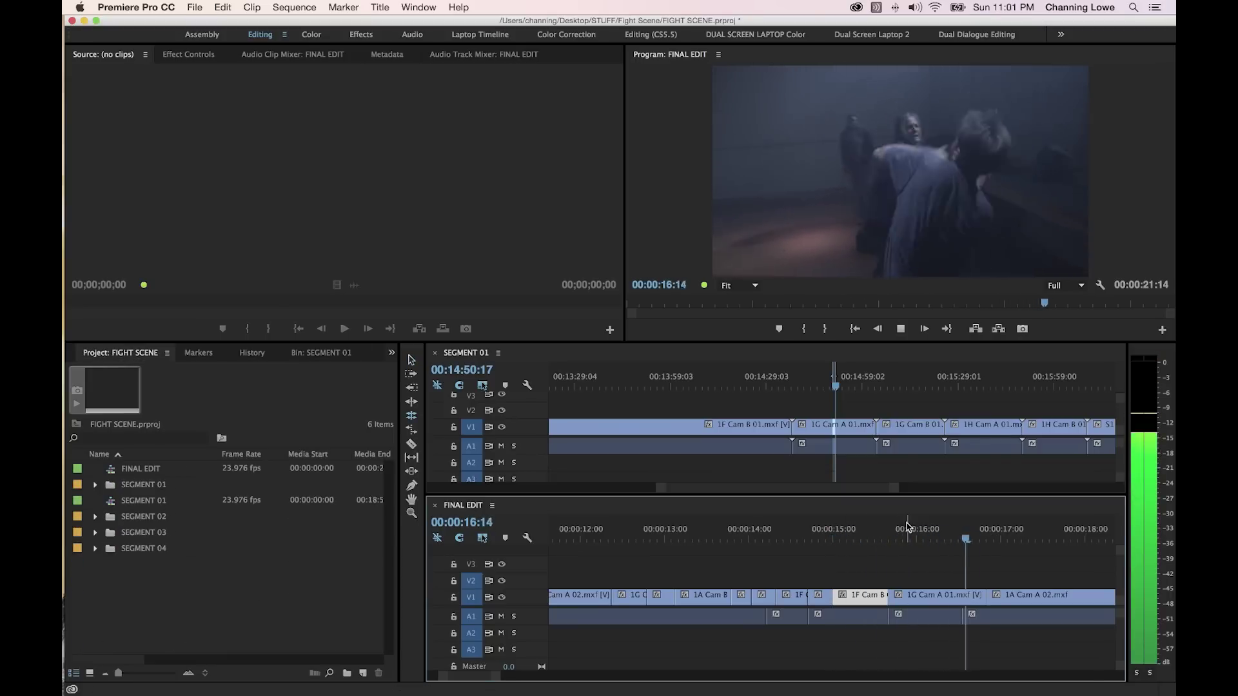
{"action": "key", "text": "space"}
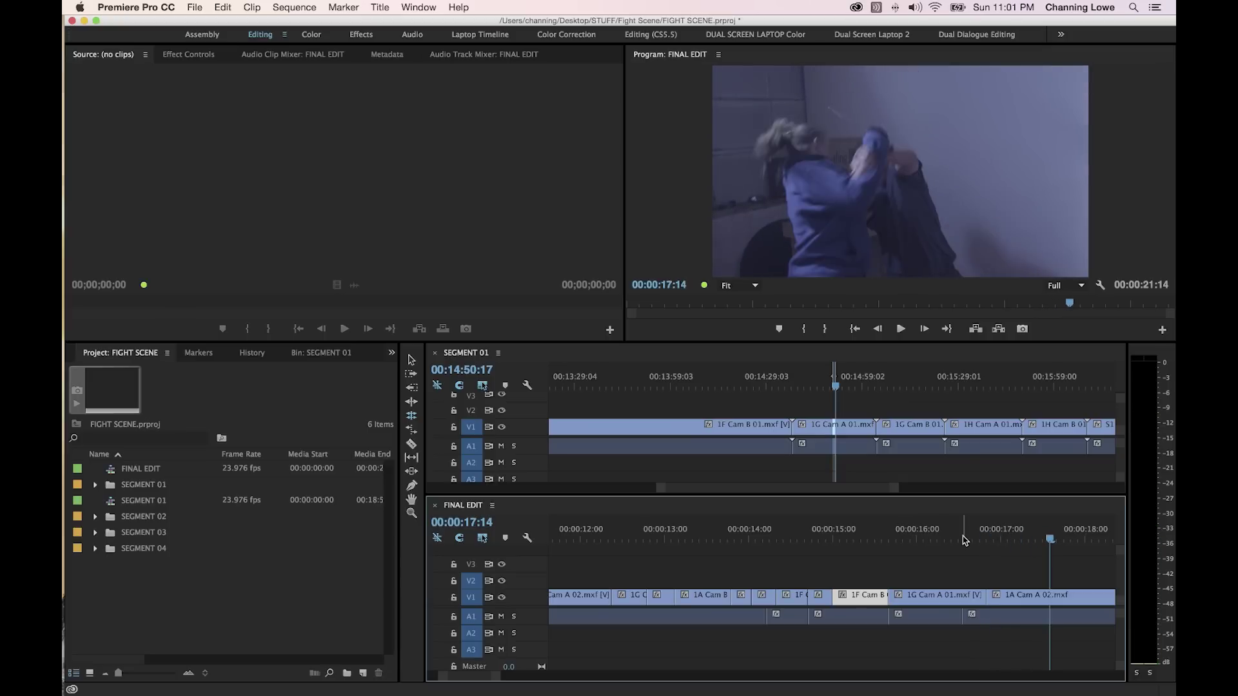
Play back the full FINAL EDIT cut and stop in the last 1A Cam A 02 clip at 00:00:19:10.
{"action": "left_click", "coordinate": [963, 540]}
{"action": "key", "text": "backslash"}
{"action": "left_click_drag", "start_coordinate": [861, 543], "coordinate": [763, 539]}
{"action": "key", "text": "space"}
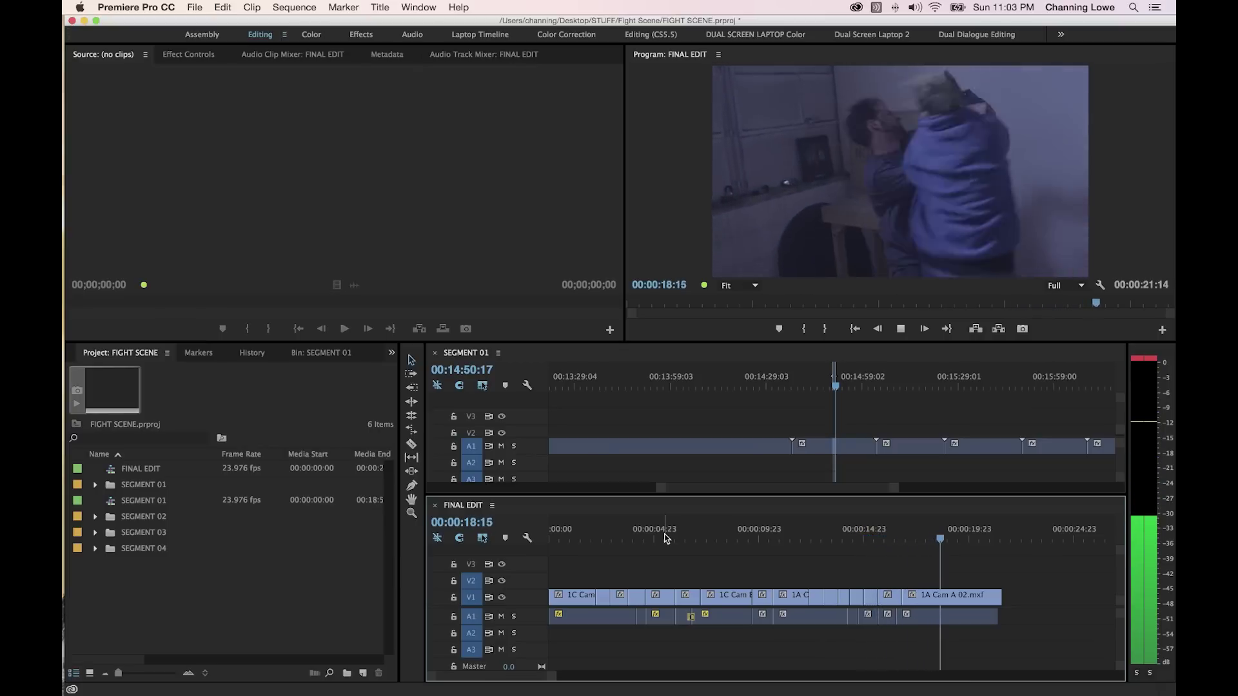
{"action": "key", "text": "space"}
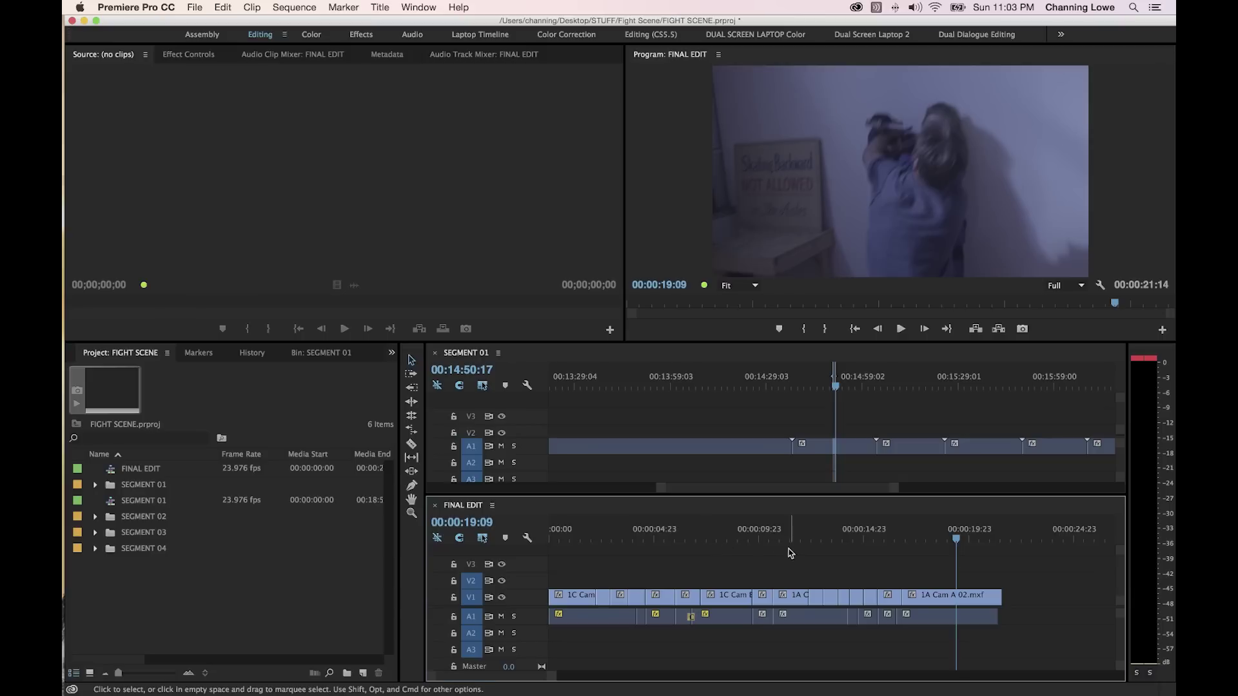
{"action": "key", "text": "Right"}
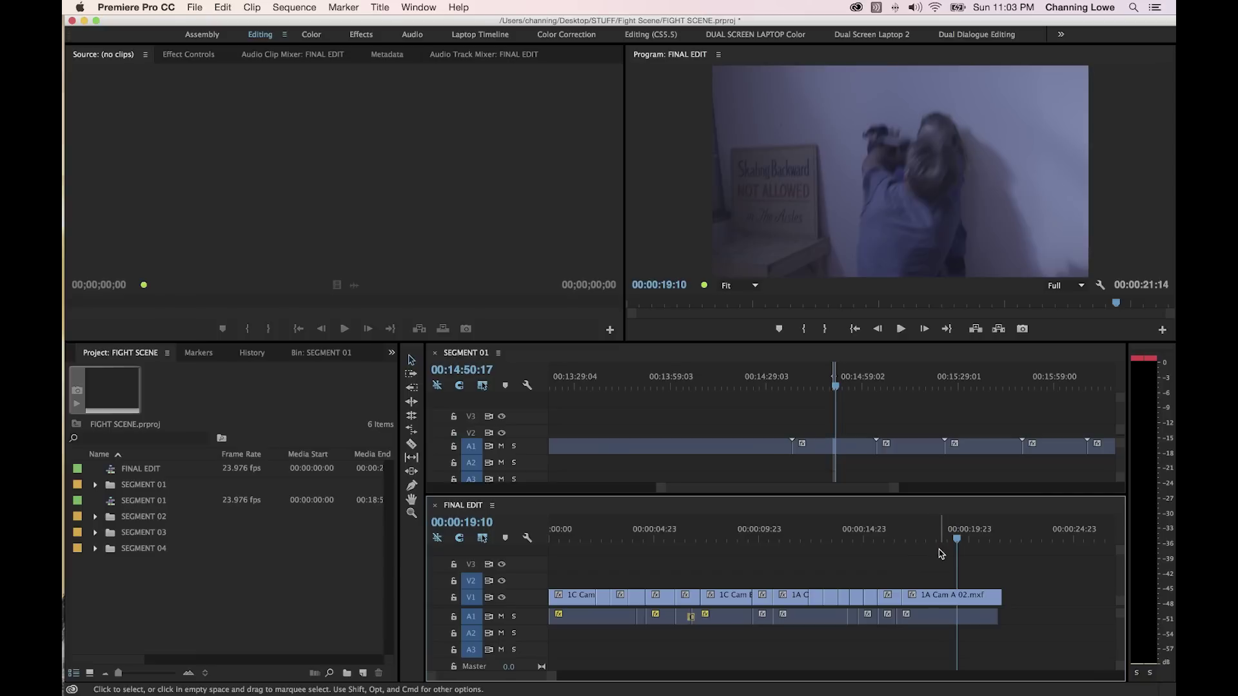
{"action": "key", "text": "="}
{"action": "key", "text": "="}
{"action": "key", "text": "="}
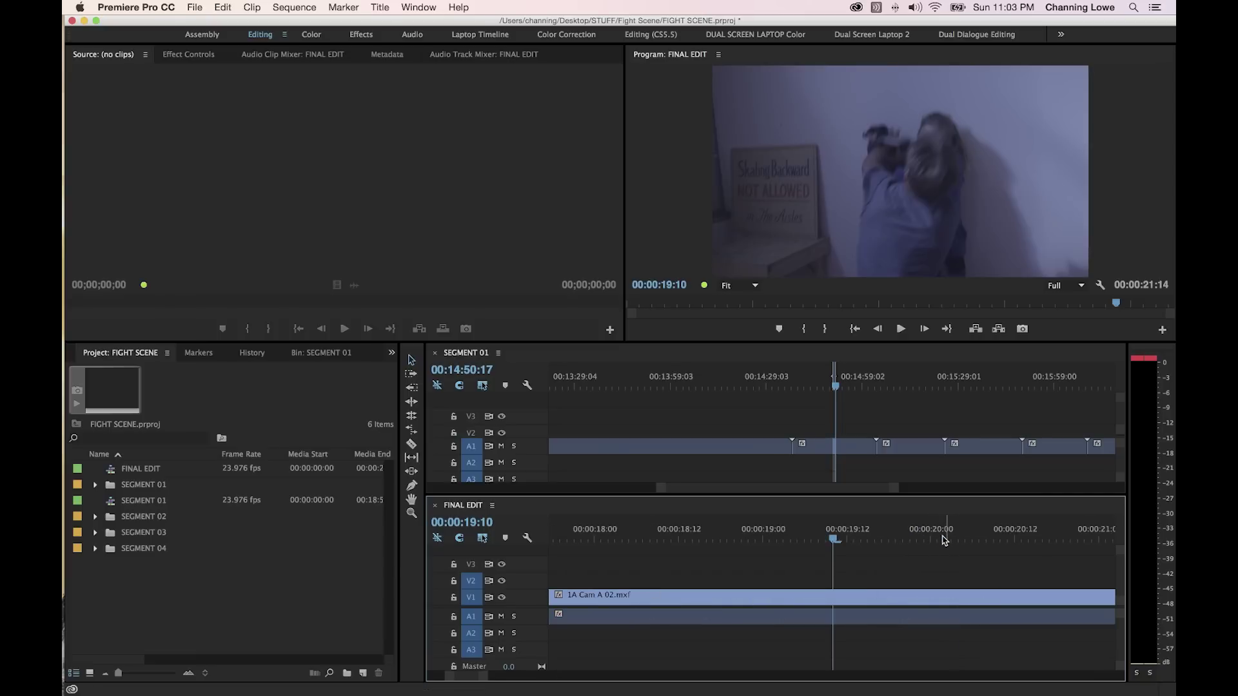
Review FINAL EDIT from 00:00:24:07 to 00:00:28:17 in a maximized Program monitor and restore the normal layout.
{"action": "key", "text": "backslash"}
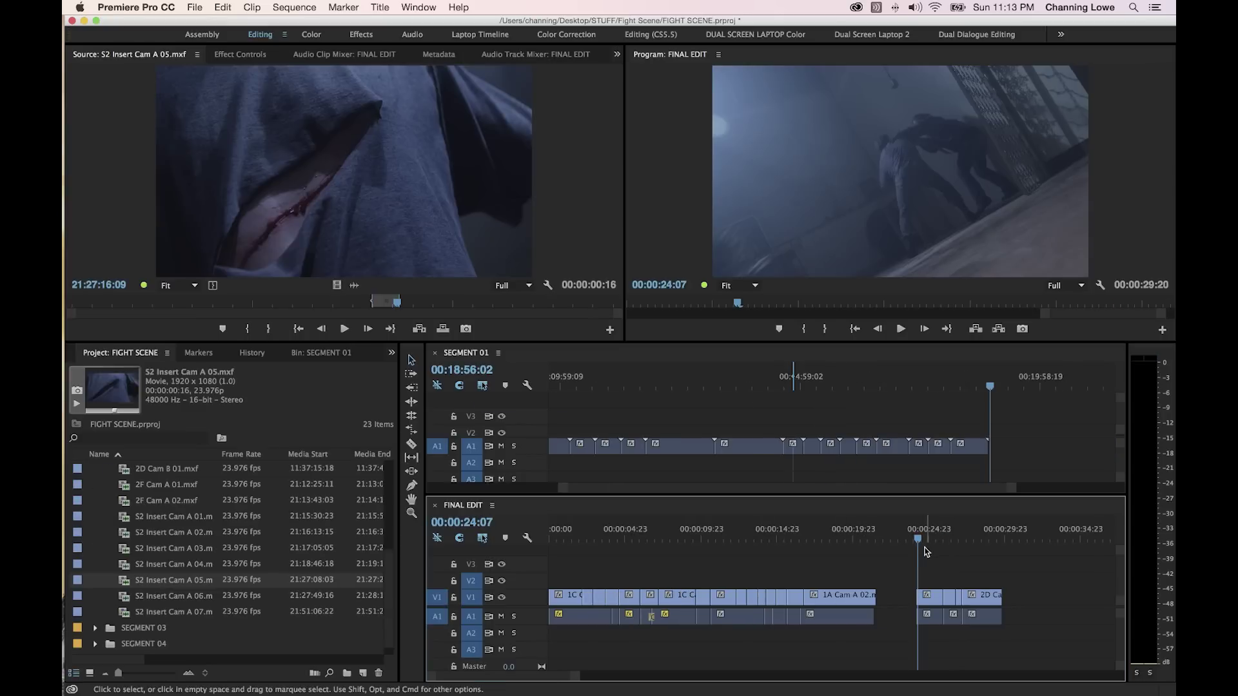
{"action": "key", "text": "grave"}
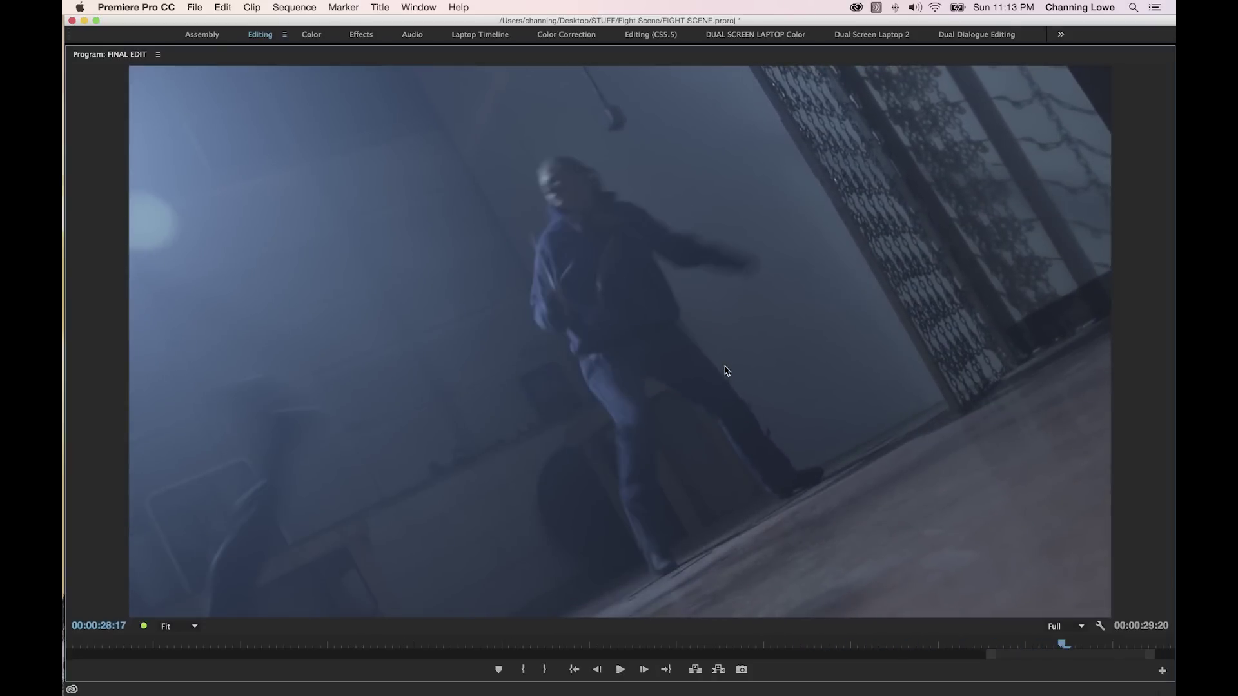
{"action": "key", "text": "grave"}
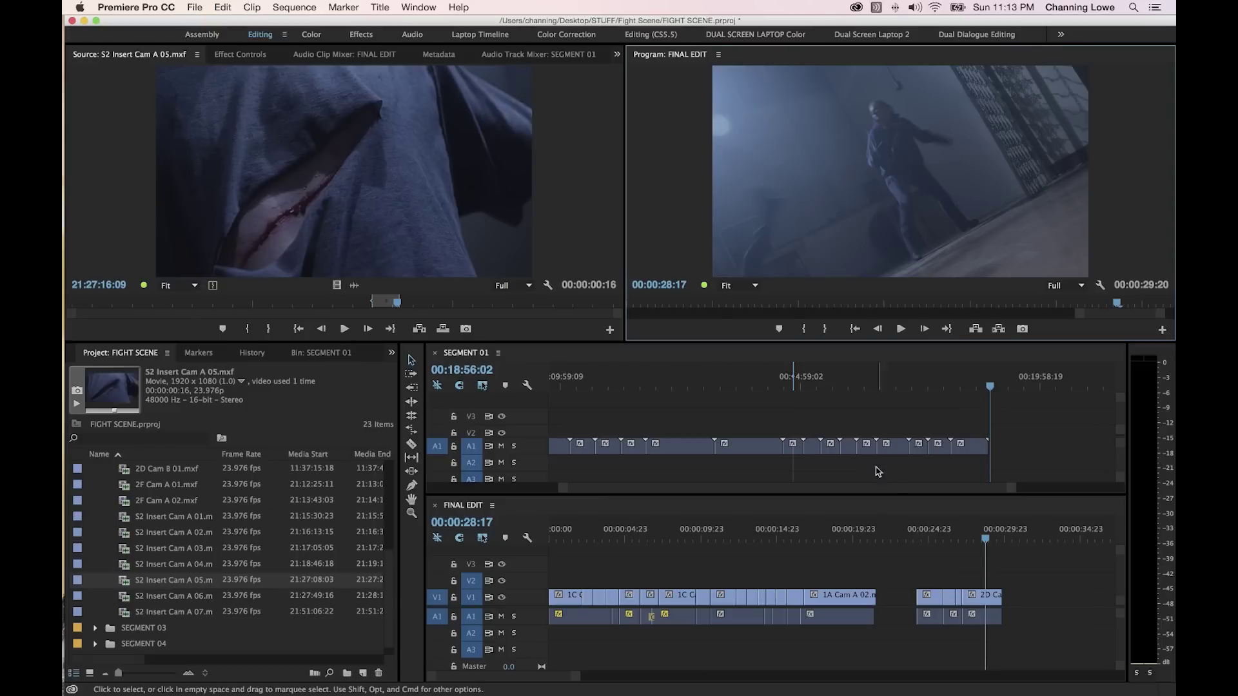
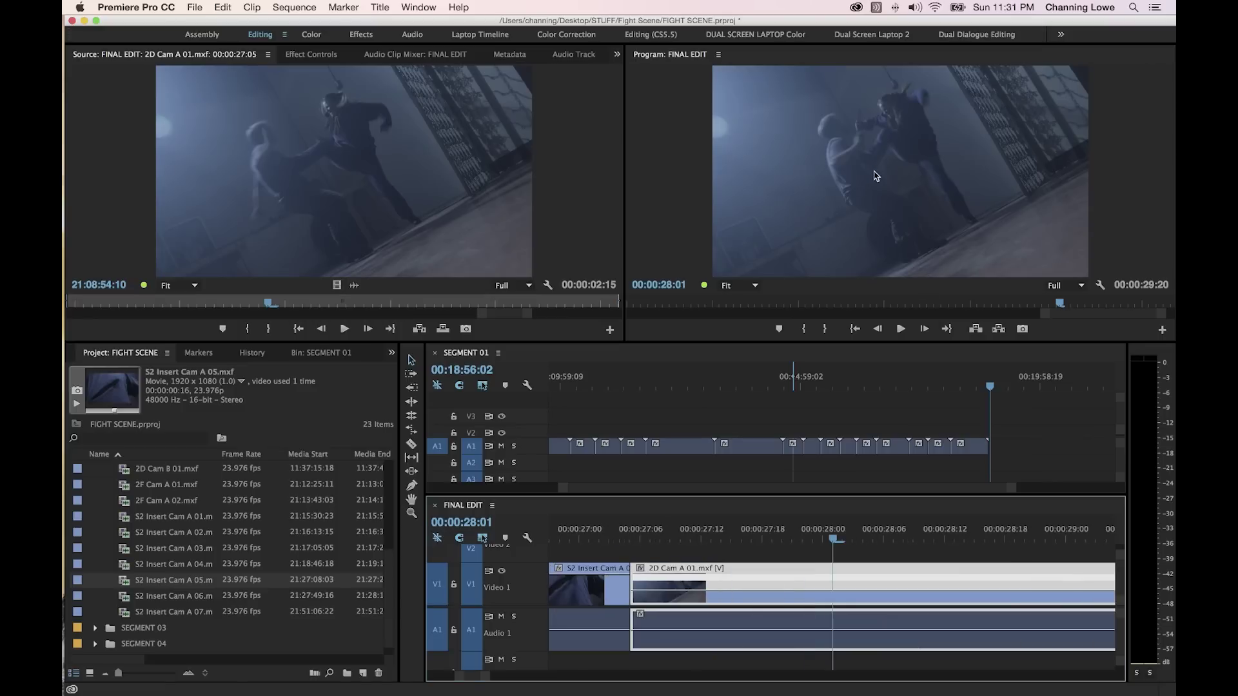
Play the kick in 2D Cam A 01 and park the playhead on the impact frame at 00:00:27:23.
{"action": "scroll", "coordinate": [870, 530], "scroll_direction": "up", "scroll_amount": 2}
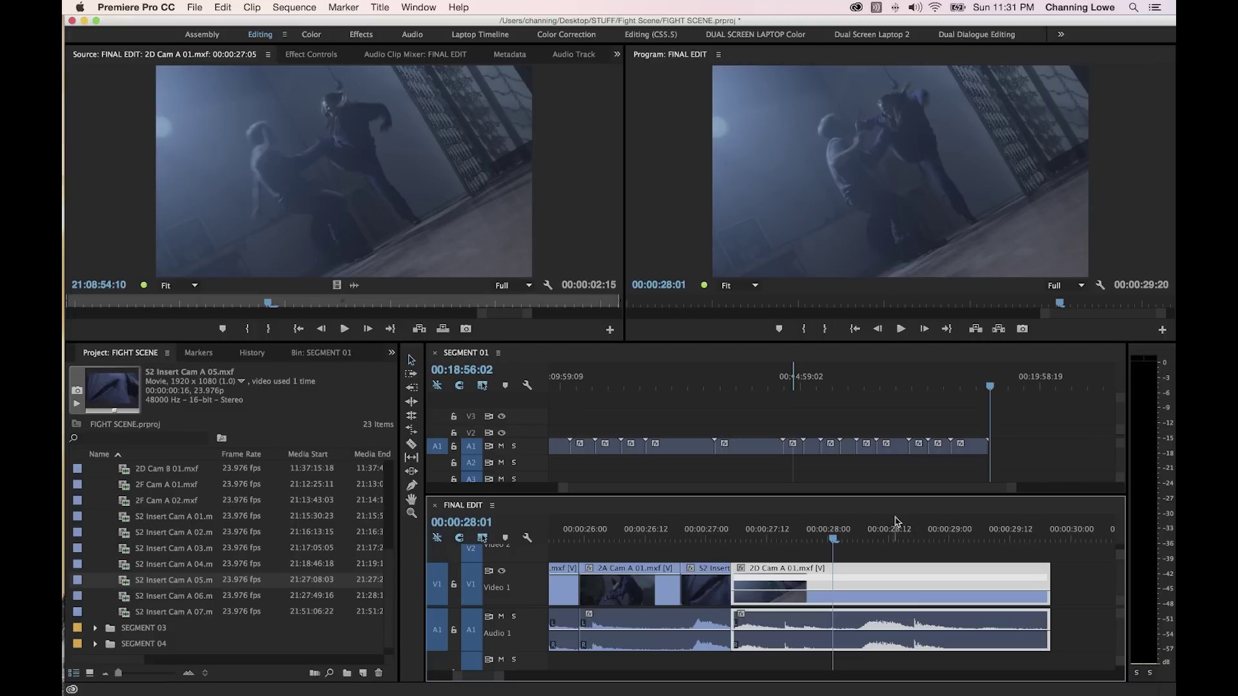
{"action": "left_click_drag", "start_coordinate": [830, 541], "coordinate": [812, 541]}
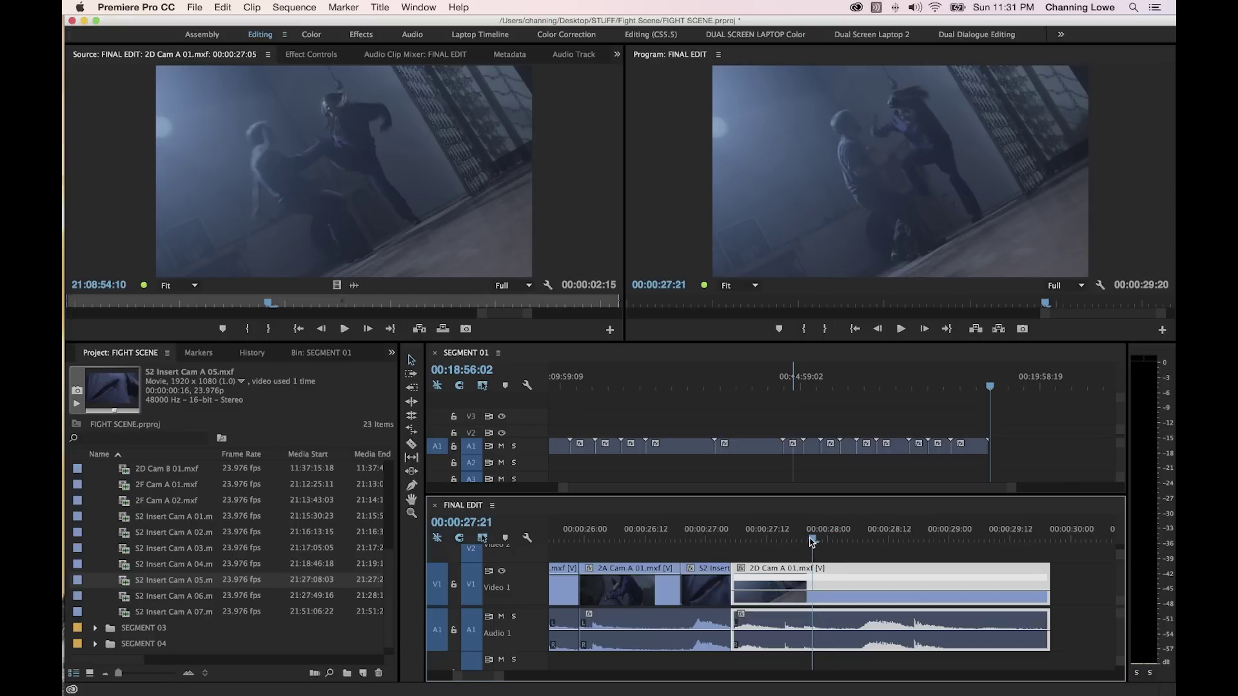
{"action": "key", "text": "space"}
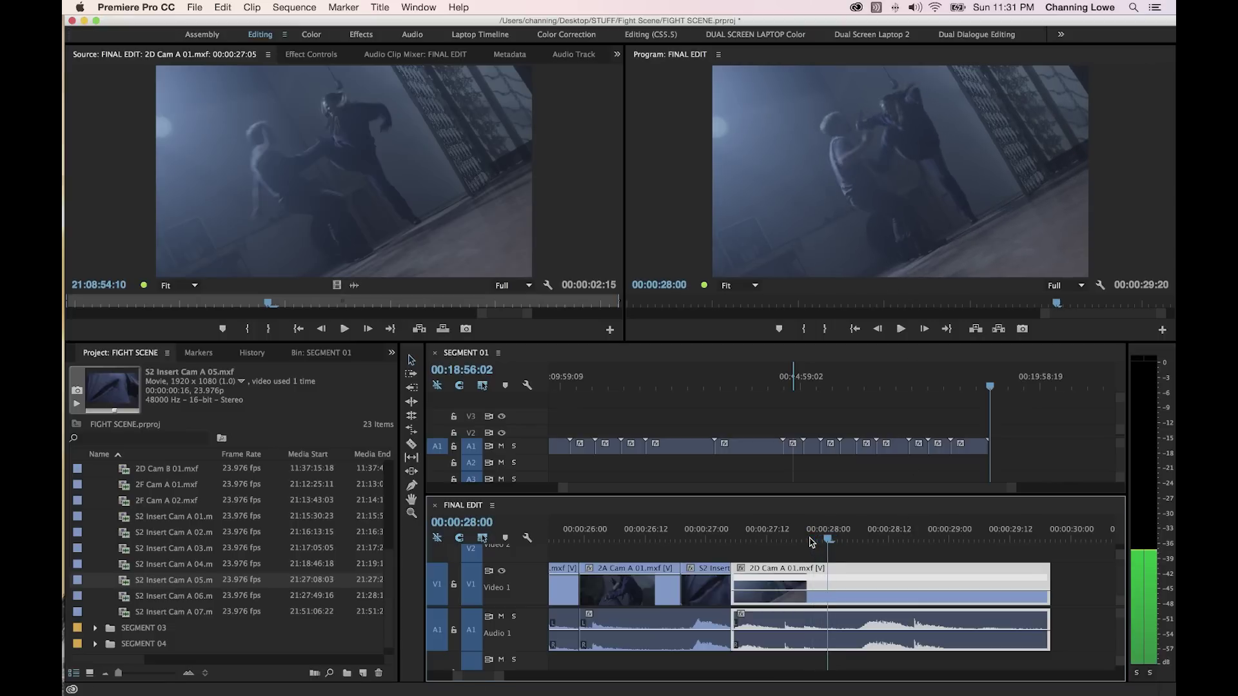
{"action": "key", "text": "Left"}
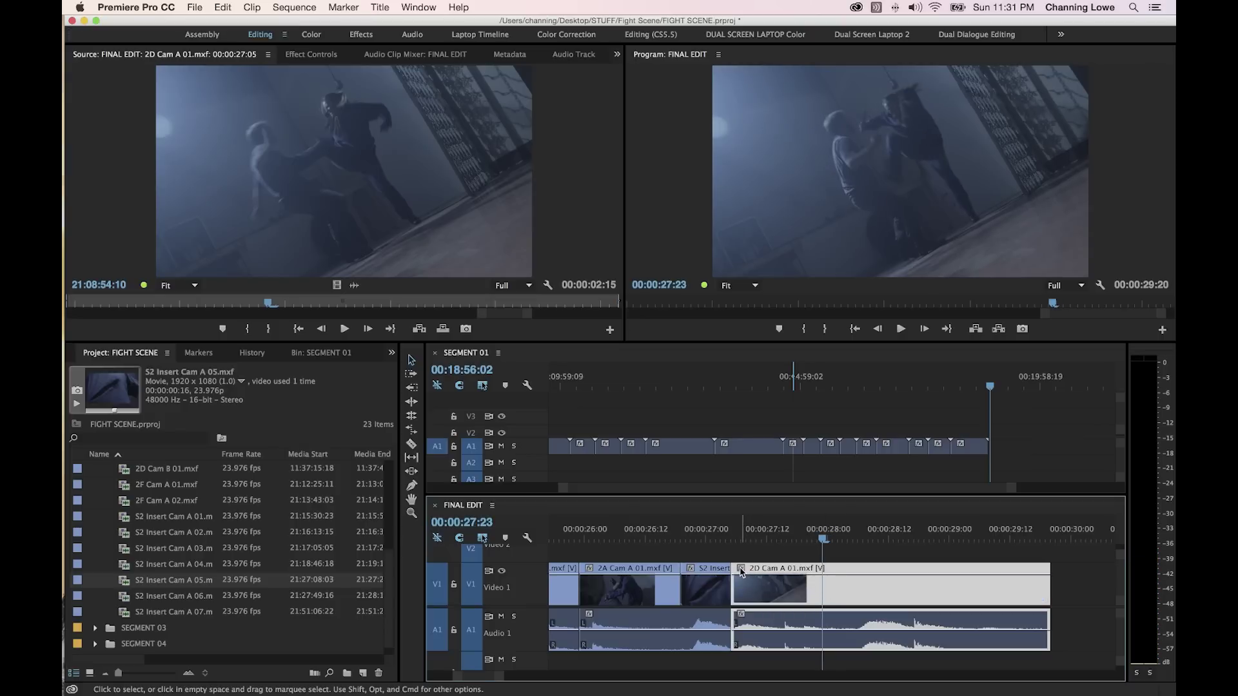
Minimize all tracks in FINAL EDIT and expand them again.
{"action": "key", "text": "shift+minus"}
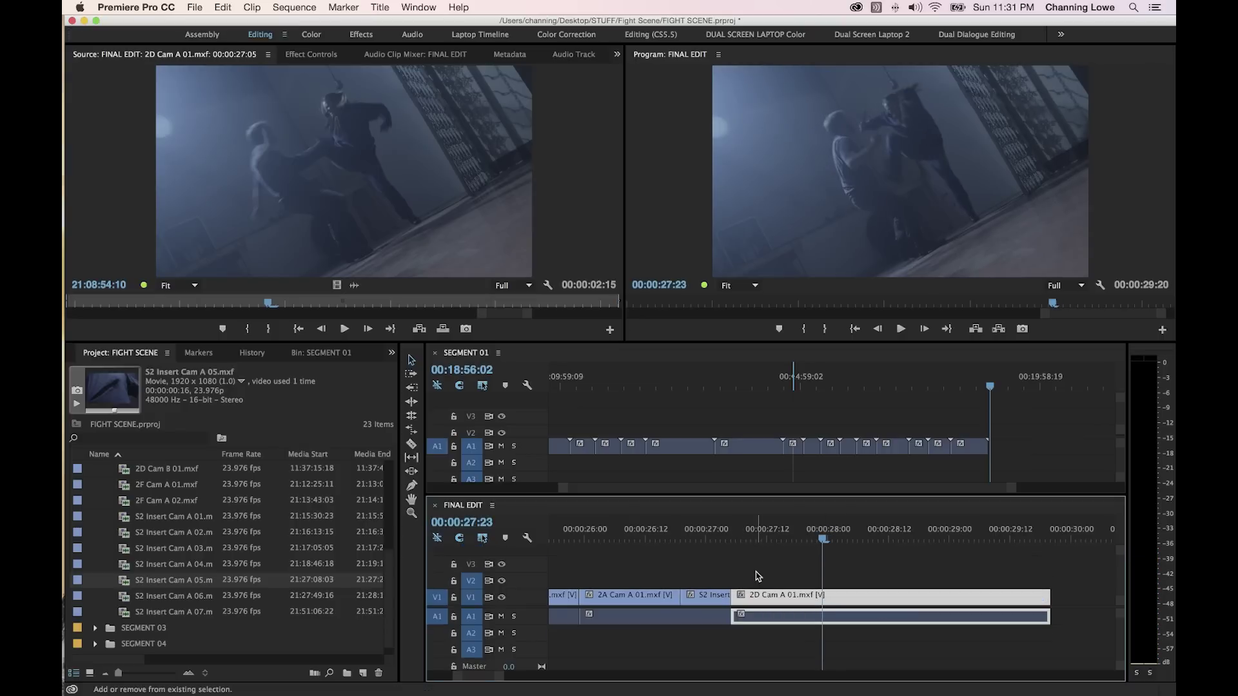
{"action": "key", "text": "shift"}
{"action": "key", "text": "shift+equal"}
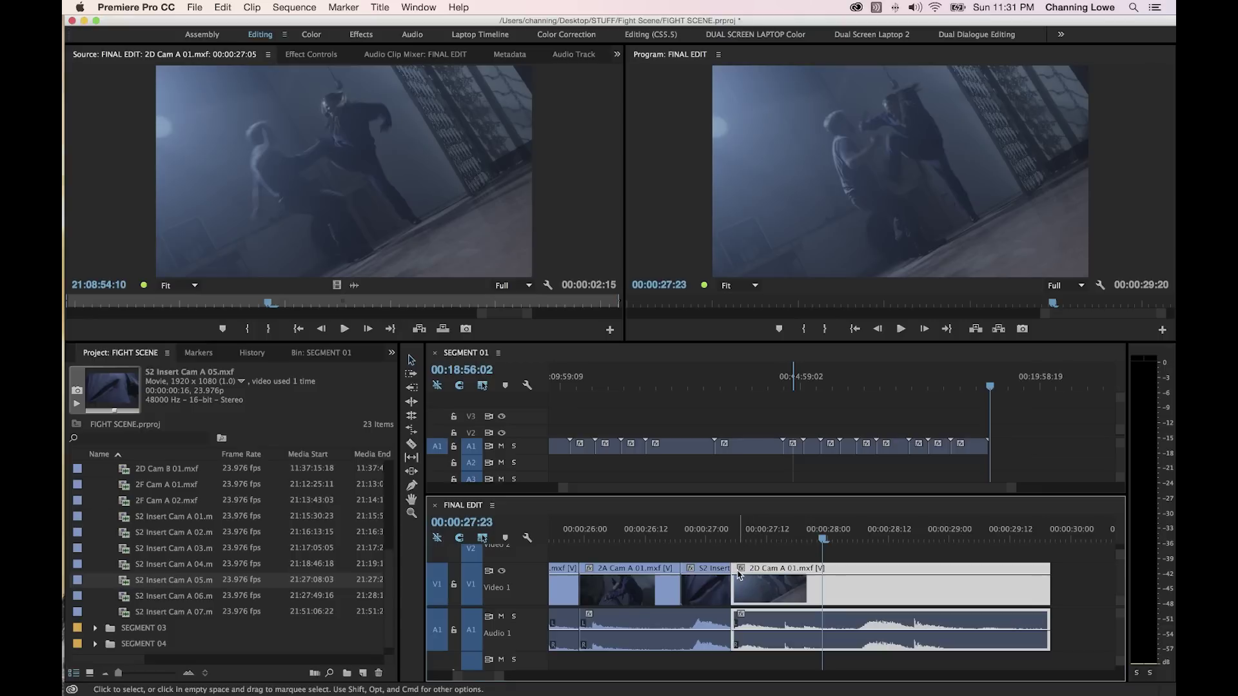
Show the Time Remapping Speed keyframes on the 2D Cam A 01 clip and activate the Pen tool.
{"action": "key", "text": "equal"}
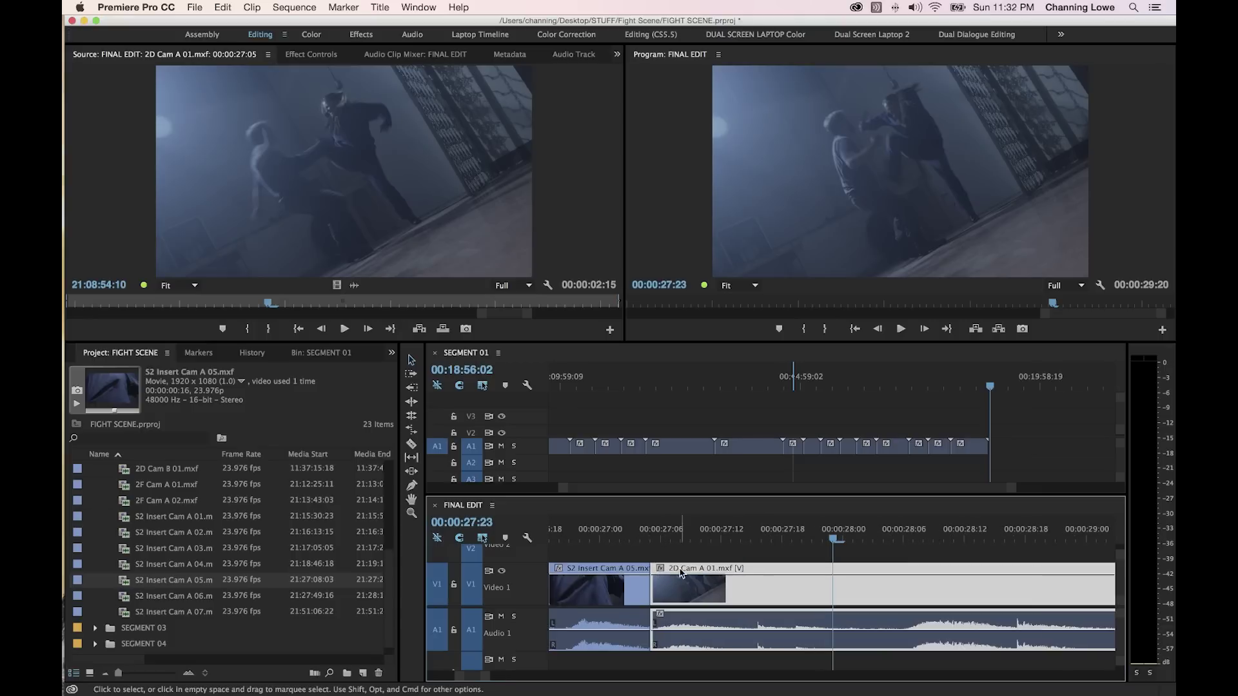
{"action": "left_click", "coordinate": [660, 569]}
{"action": "mouse_move", "coordinate": [693, 602]}
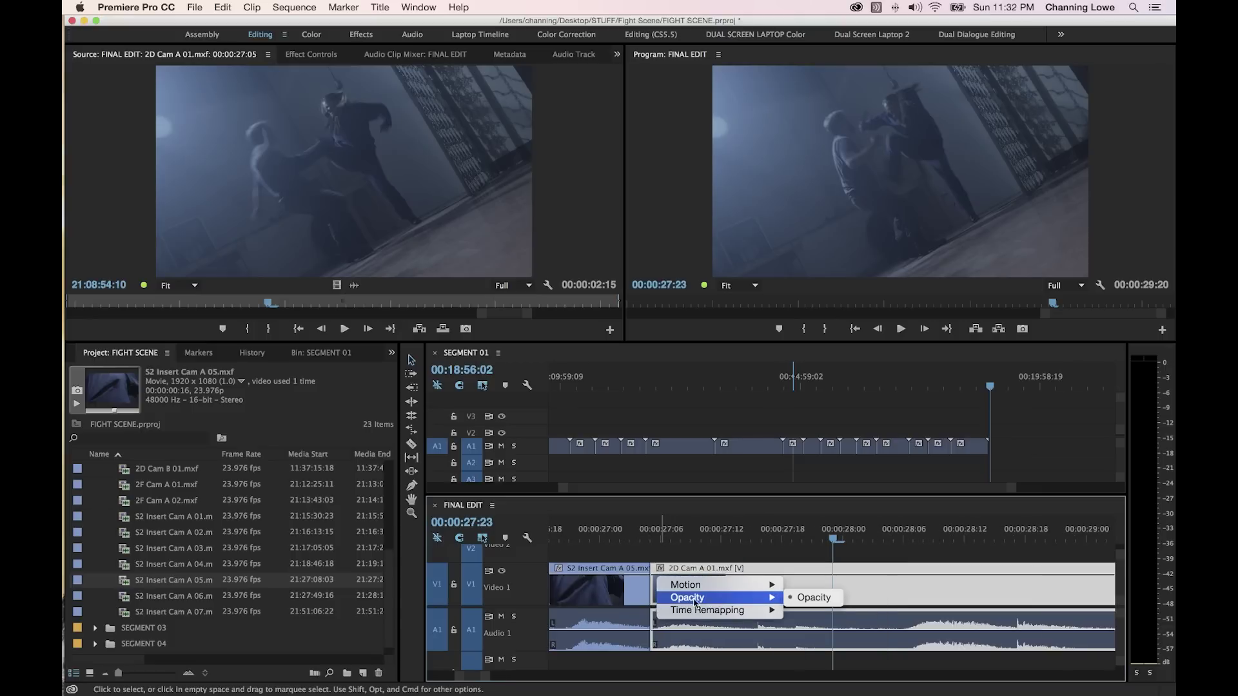
{"action": "mouse_move", "coordinate": [744, 618]}
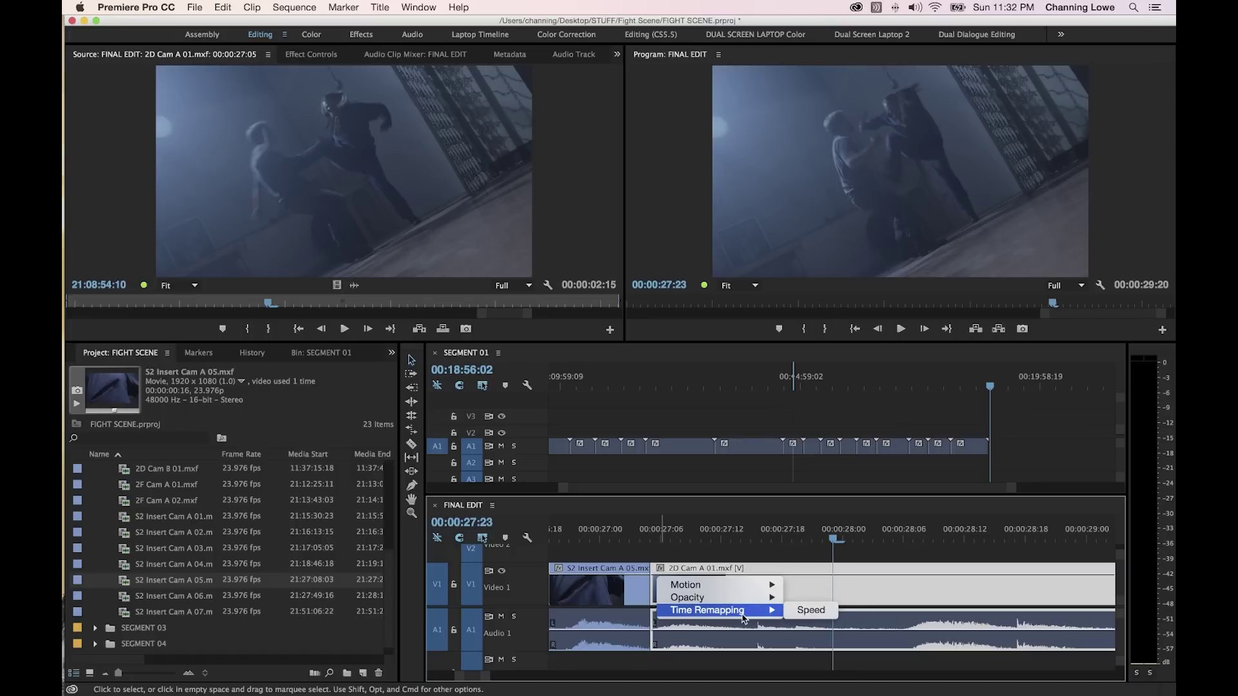
{"action": "left_click", "coordinate": [800, 616]}
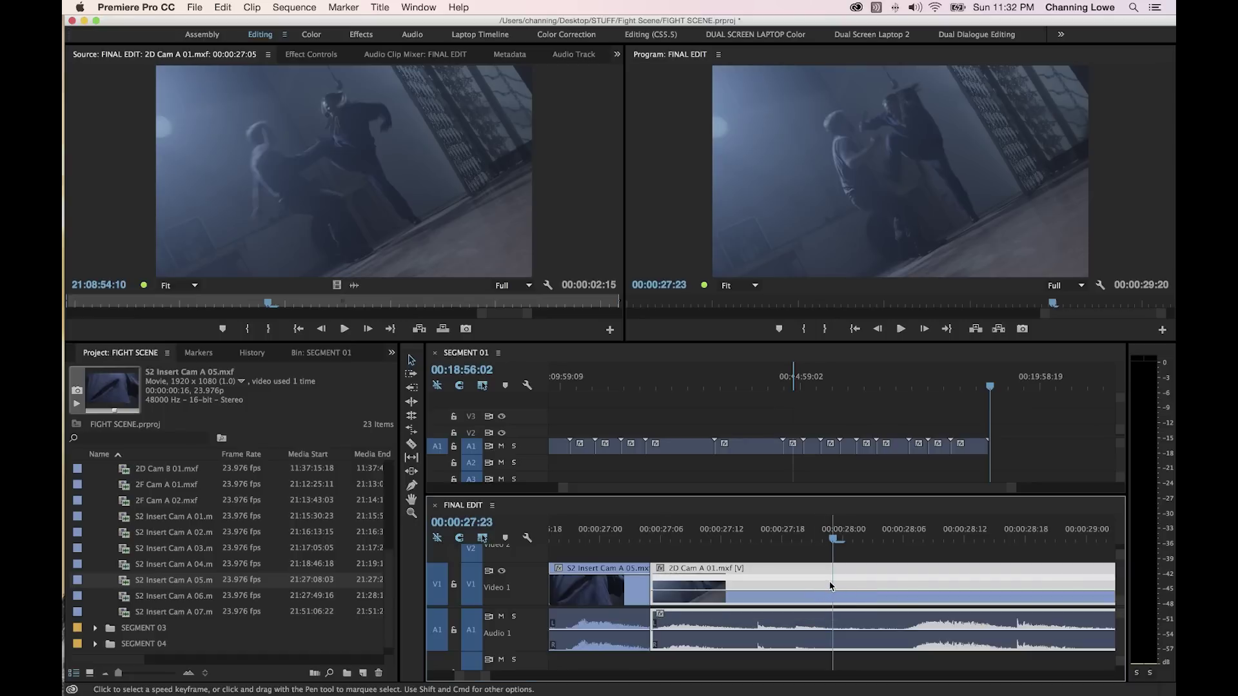
{"action": "left_click", "coordinate": [412, 487]}
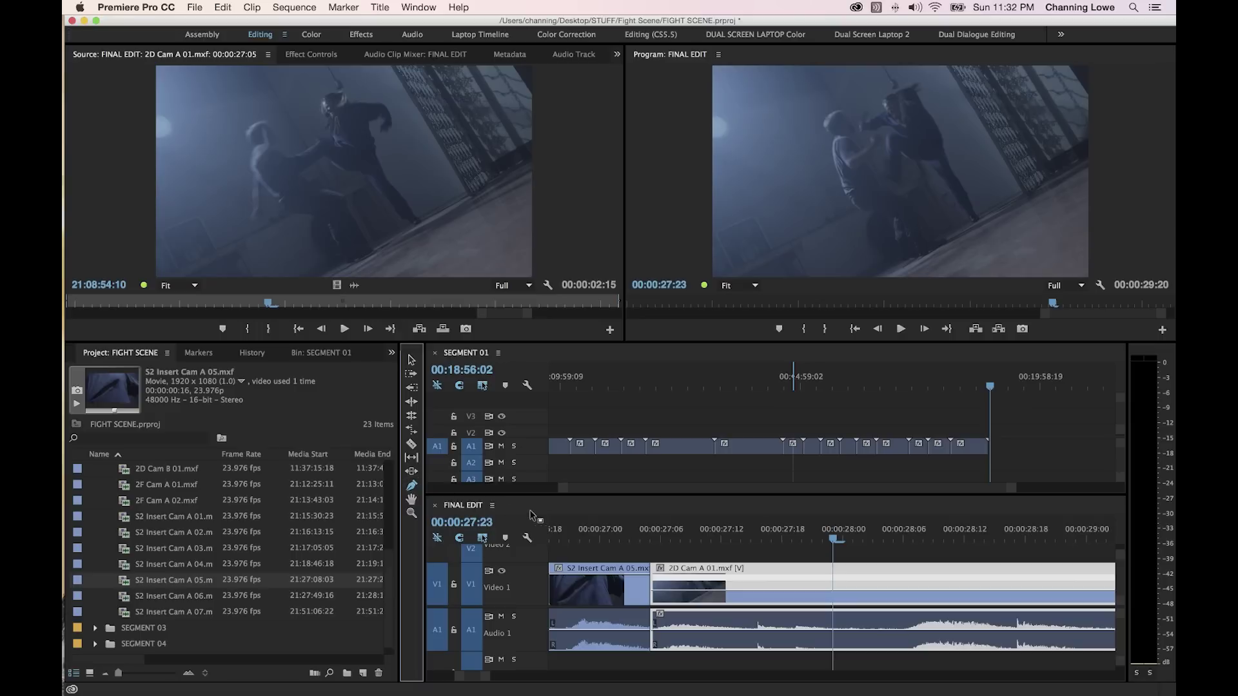
Add speed keyframes to the 2D Cam A 01 clip at 00:00:27:23 and 00:00:28:08 and raise the speed between them to 140%.
{"action": "left_click", "coordinate": [833, 591]}
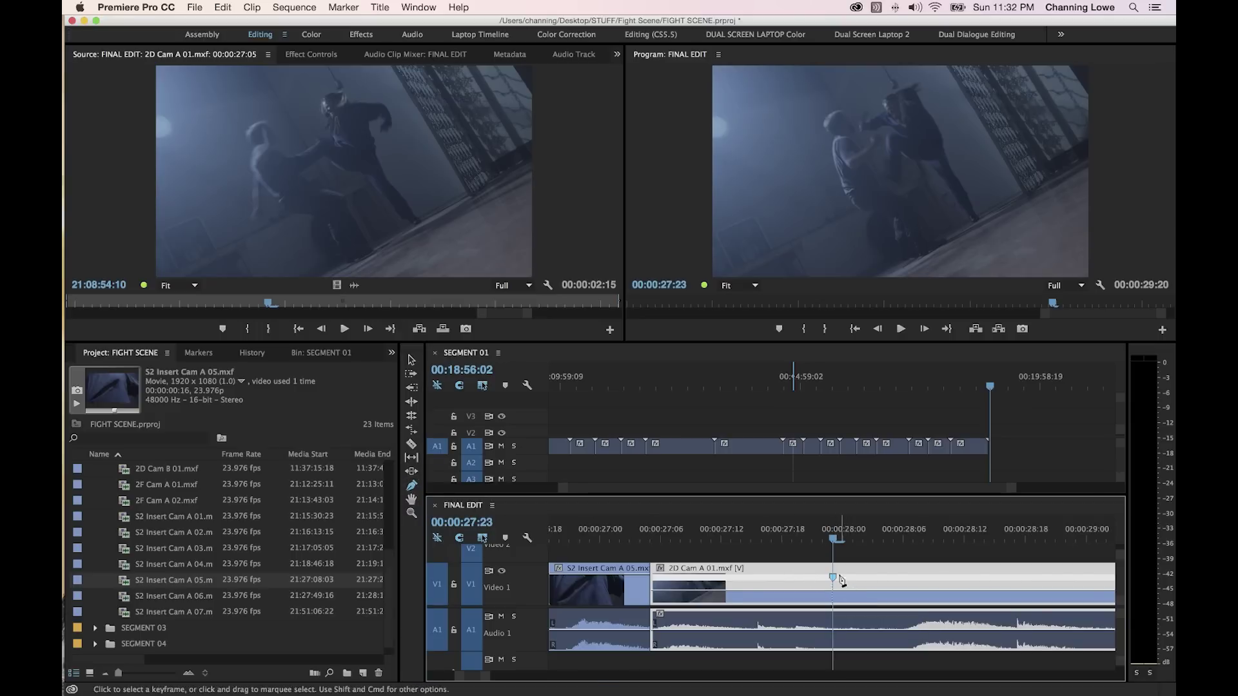
{"action": "key", "text": "space"}
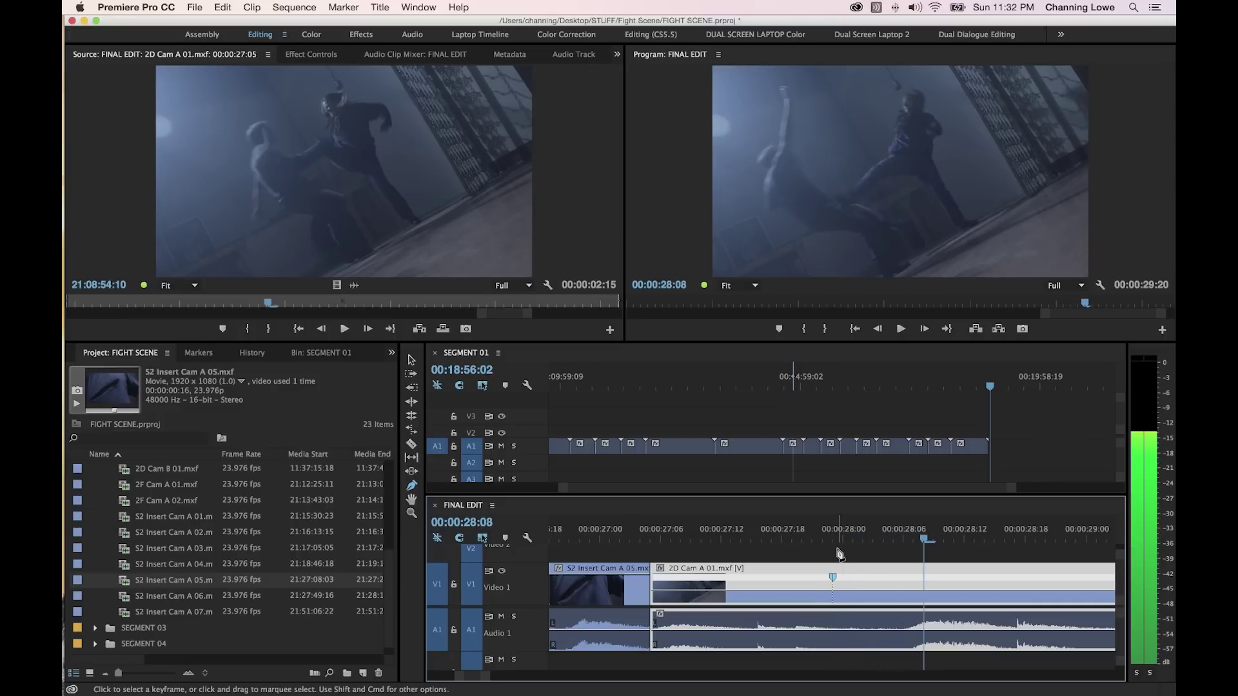
{"action": "key", "text": "Left"}
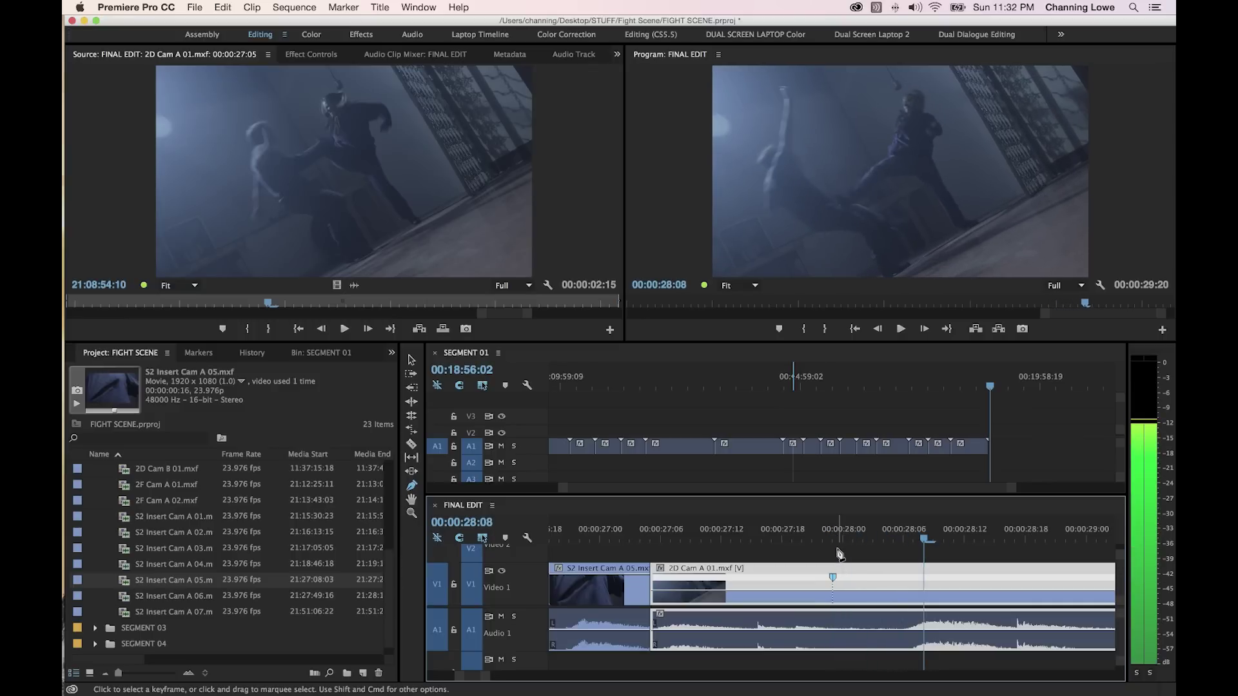
{"action": "left_click", "coordinate": [926, 593]}
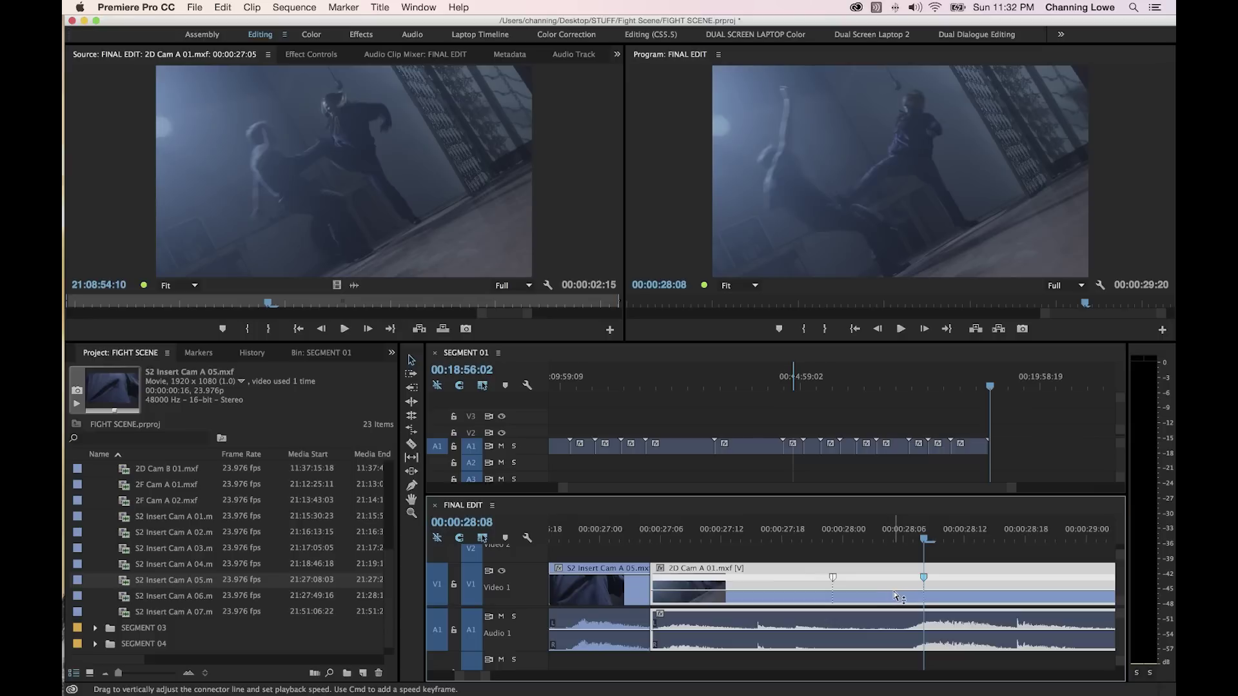
{"action": "left_click_drag", "start_coordinate": [895, 596], "coordinate": [895, 587]}
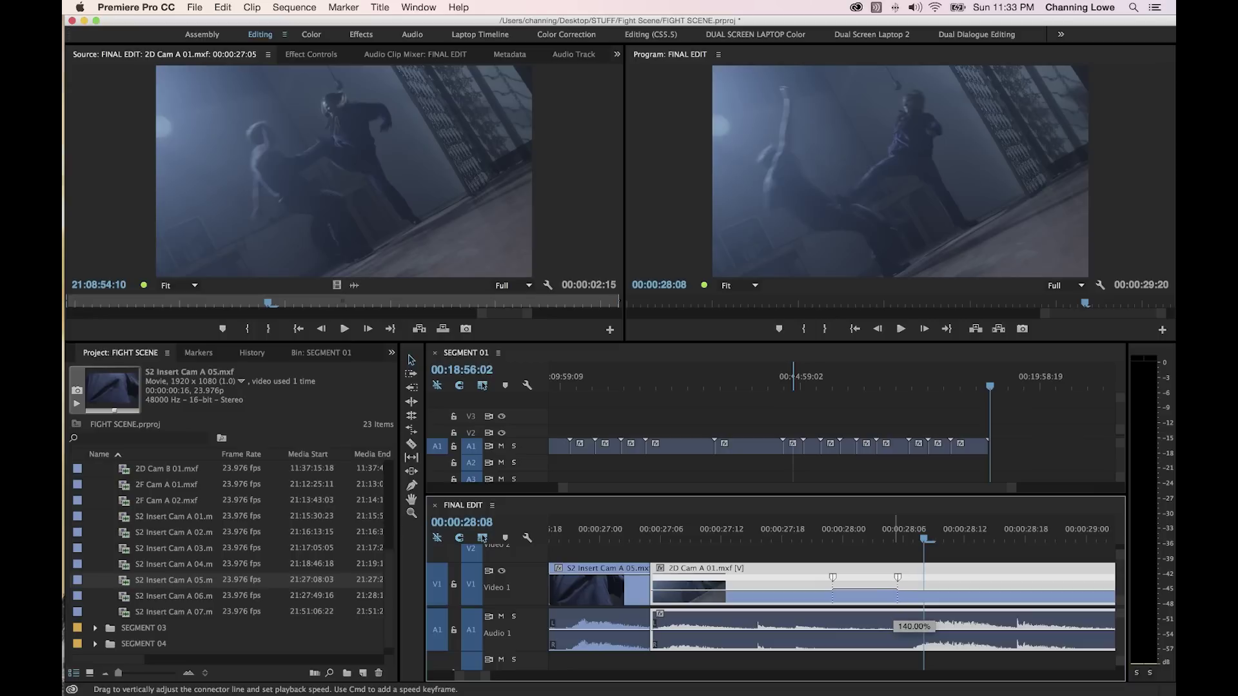
Replay the sped-up section of the kick in 2D Cam A 01, running up to about 00:00:28:15.
{"action": "left_click", "coordinate": [843, 540]}
{"action": "left_click_drag", "start_coordinate": [843, 541], "coordinate": [862, 541]}
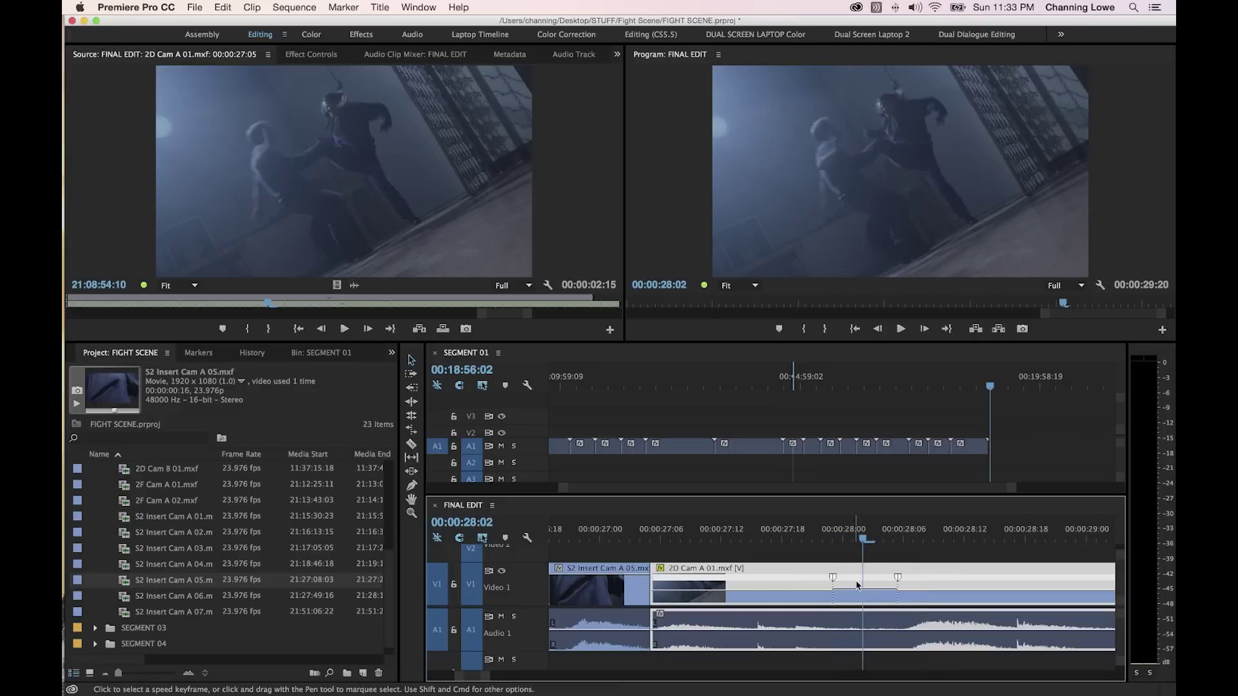
{"action": "key", "text": "grave"}
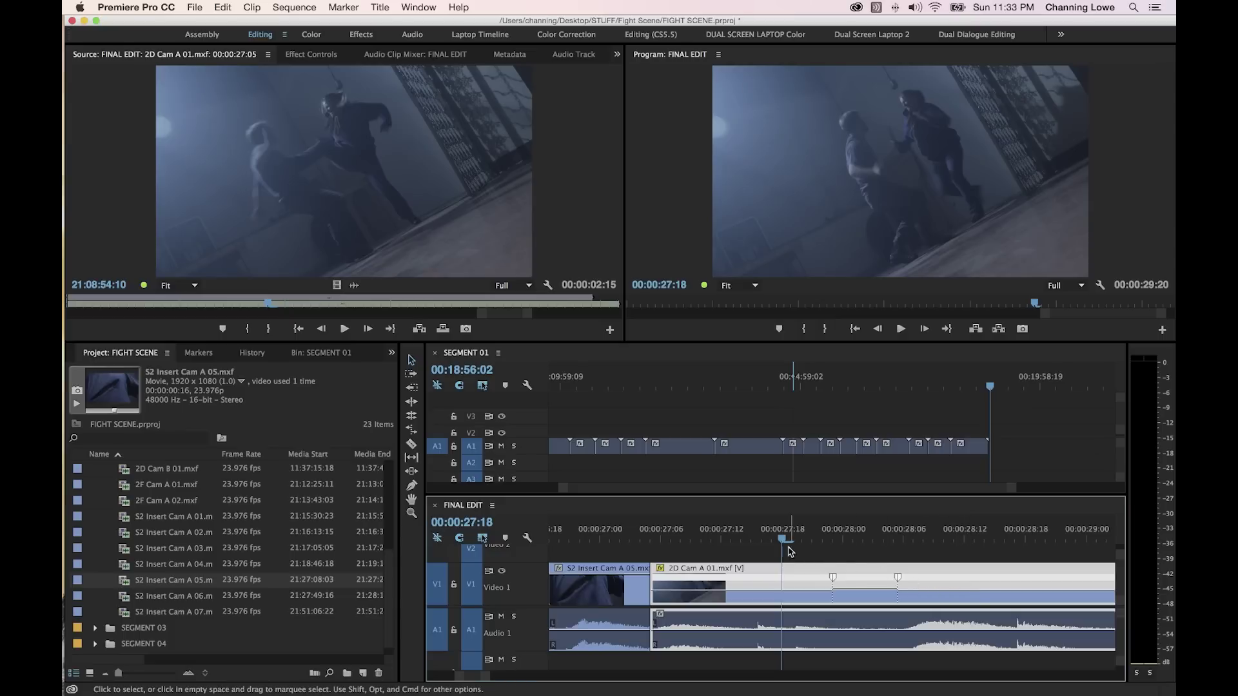
{"action": "key", "text": "space"}
{"action": "key", "text": "space"}
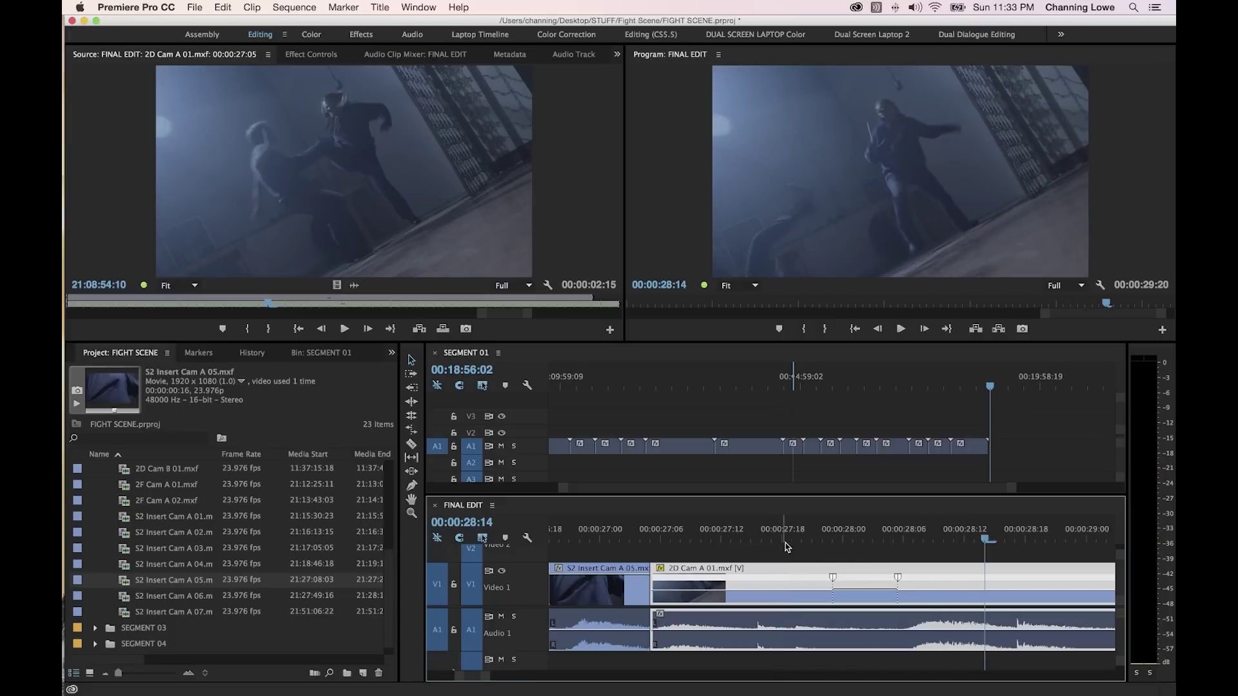
{"action": "left_click", "coordinate": [823, 540]}
{"action": "key", "text": "shift+Left"}
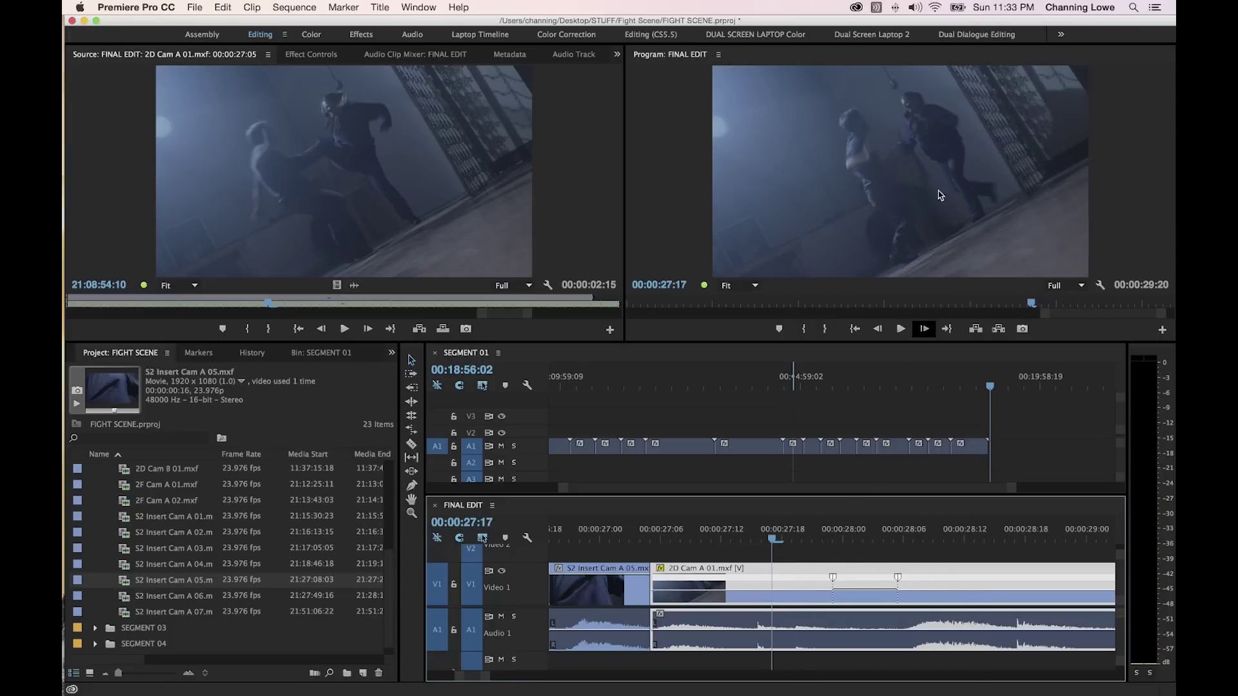
{"action": "key", "text": "space"}
{"action": "key", "text": "space"}
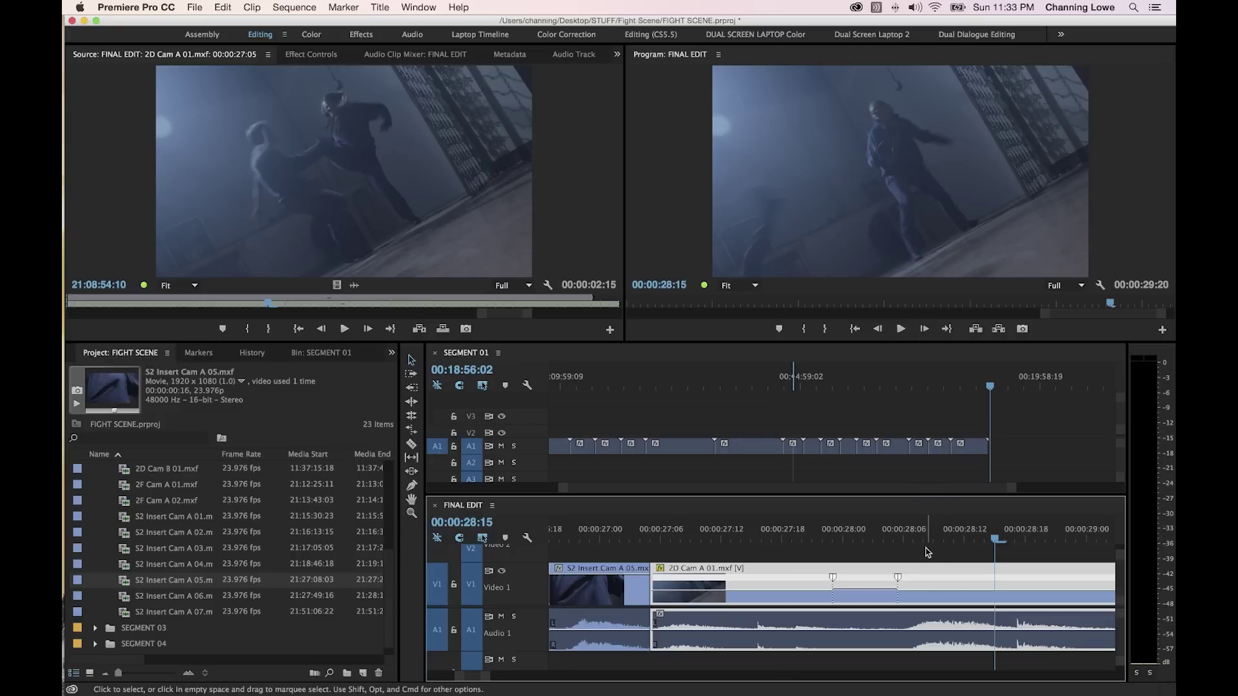
Adjust the speed between the two keyframes on 2D Cam A 01 to about 131% and replay the kick.
{"action": "key", "text": "backslash"}
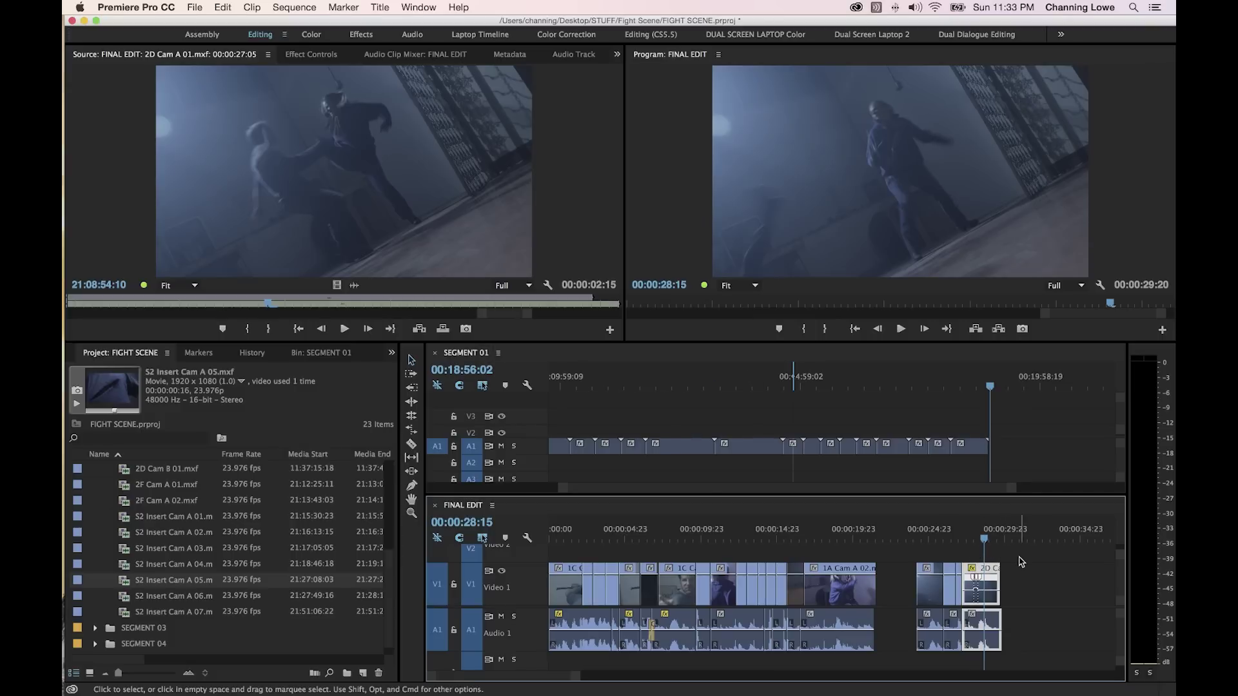
{"action": "key", "text": "backslash"}
{"action": "left_click_drag", "start_coordinate": [714, 594], "coordinate": [714, 594]}
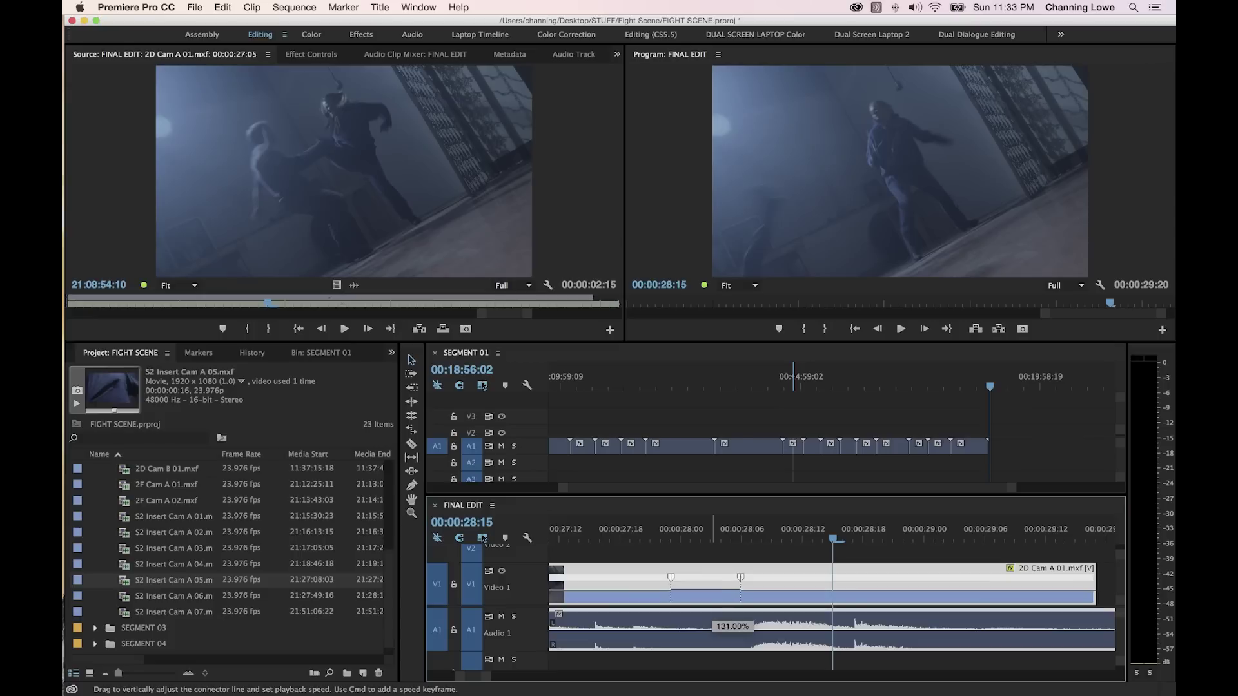
{"action": "left_click_drag", "start_coordinate": [714, 594], "coordinate": [714, 594]}
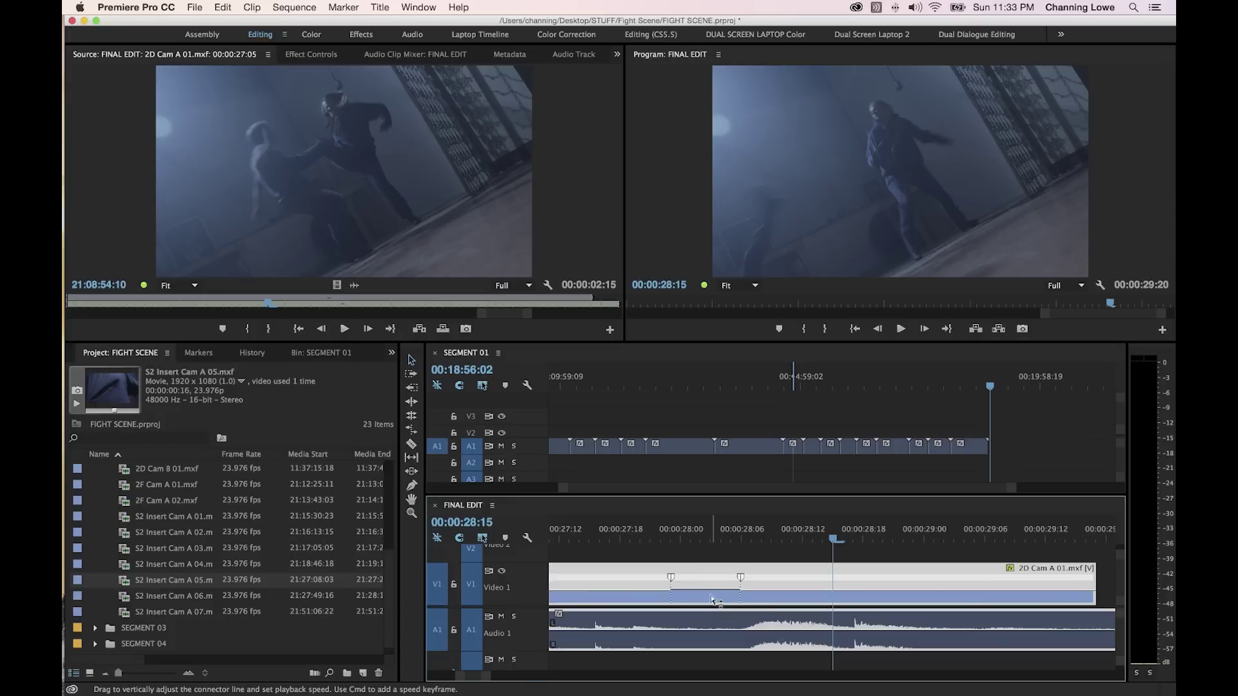
{"action": "left_click", "coordinate": [619, 533]}
{"action": "key", "text": "space"}
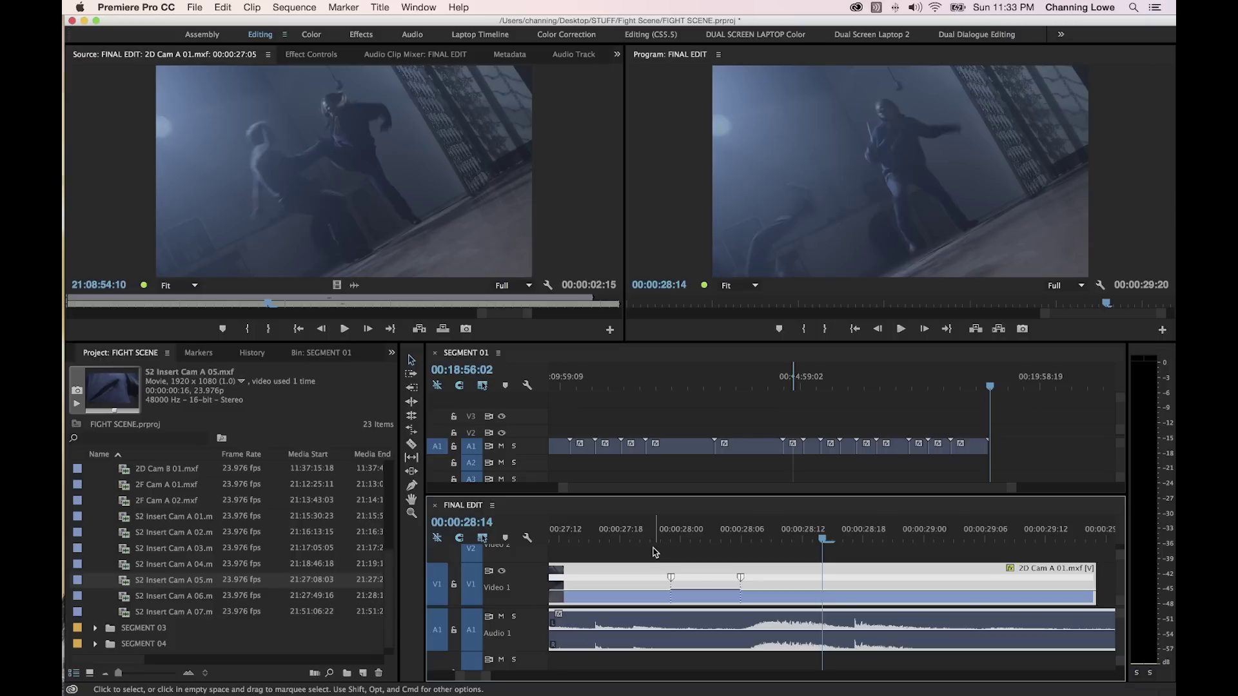
Undo the time remapping edits on 2D Cam A 01 and switch the clip's displayed keyframes to Opacity.
{"action": "key", "text": "minus"}
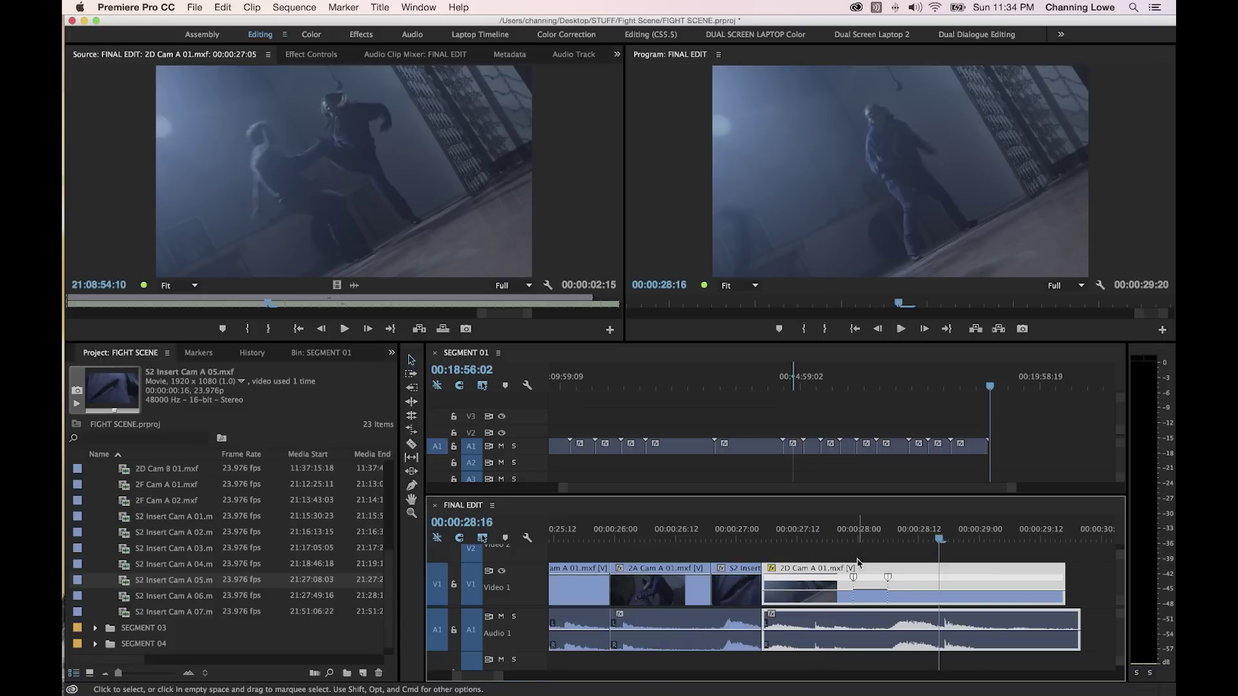
{"action": "key", "text": "super+z"}
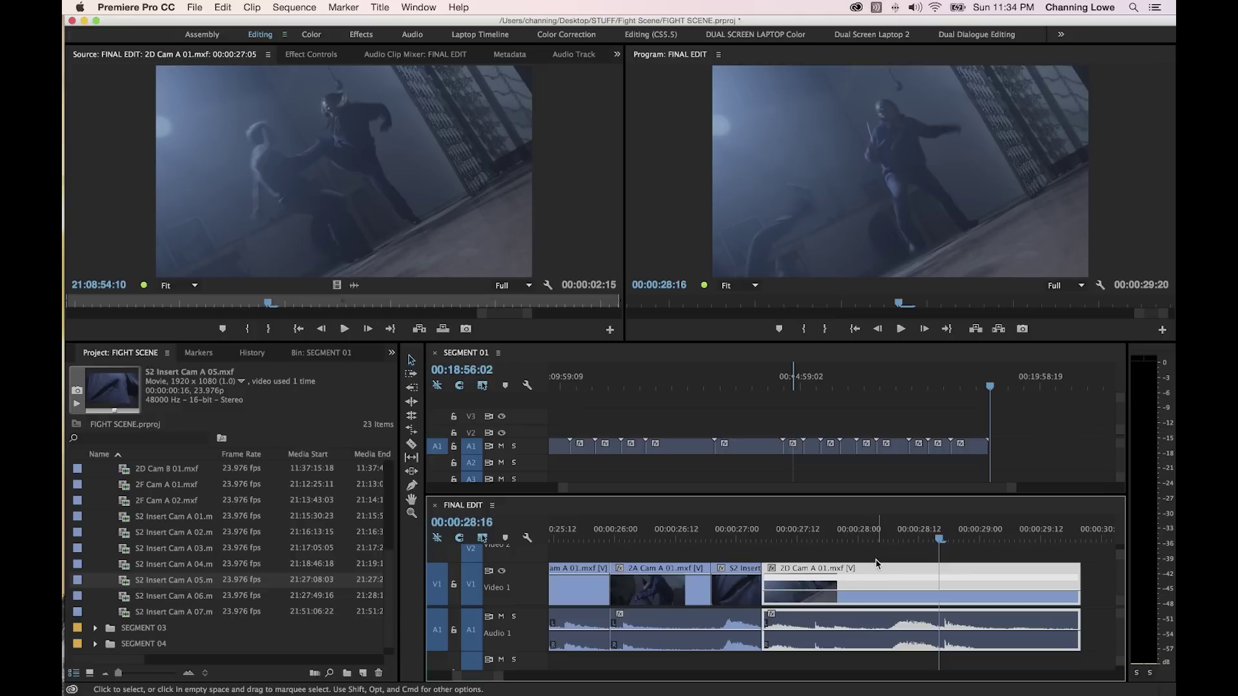
{"action": "left_click", "coordinate": [771, 568]}
{"action": "mouse_move", "coordinate": [863, 598]}
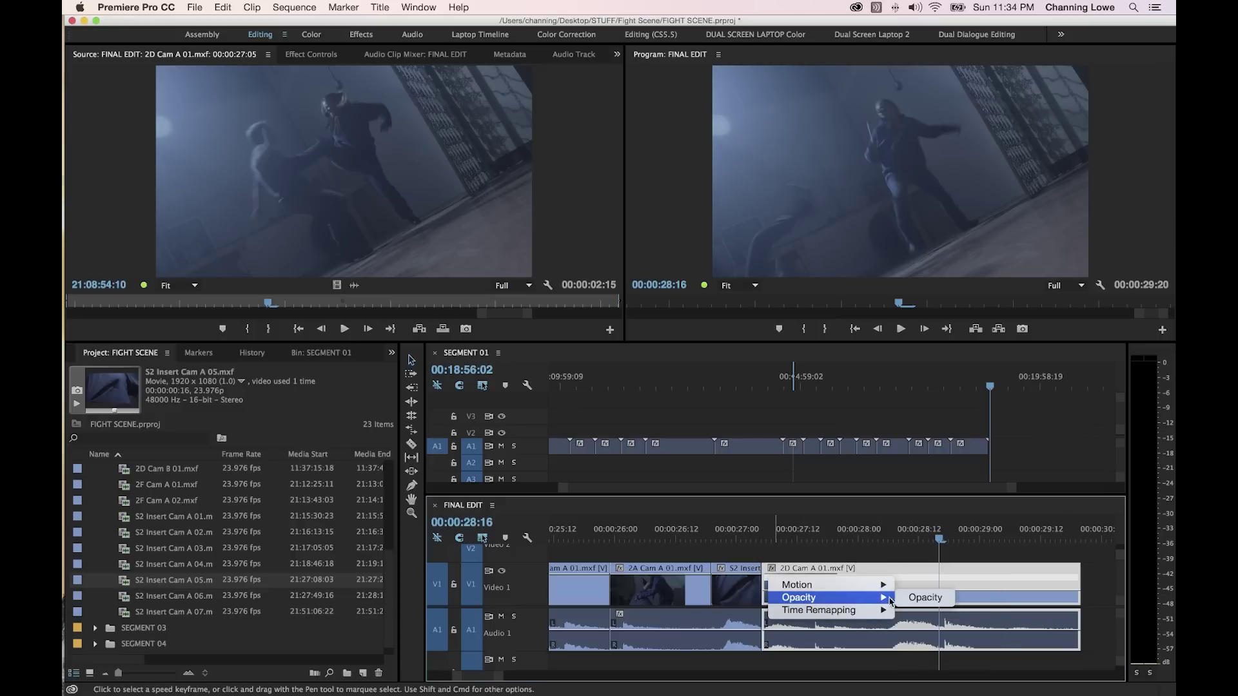
{"action": "left_click", "coordinate": [906, 599]}
Split the 2D Cam A 01 clip at 00:00:28:01, just as the kick lands.
{"action": "left_click_drag", "start_coordinate": [899, 539], "coordinate": [846, 538]}
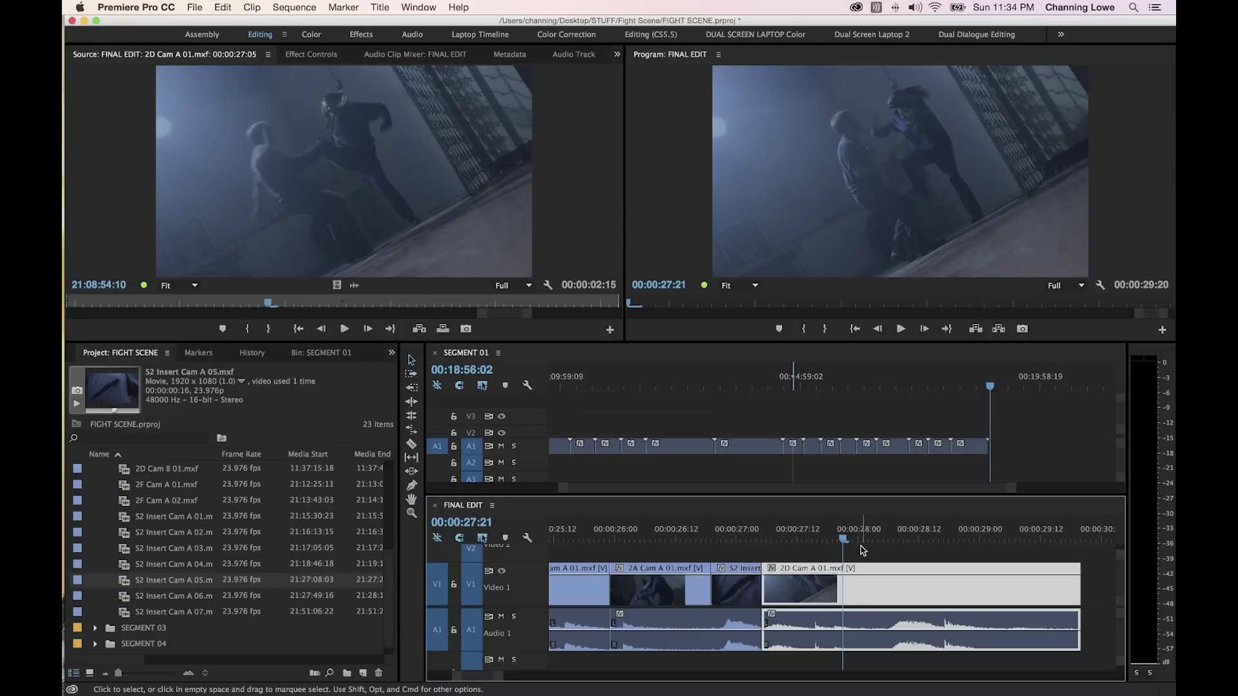
{"action": "key", "text": "Right"}
{"action": "key", "text": "Right"}
{"action": "key", "text": "Right"}
{"action": "key", "text": "Right"}
{"action": "key", "text": "Left"}
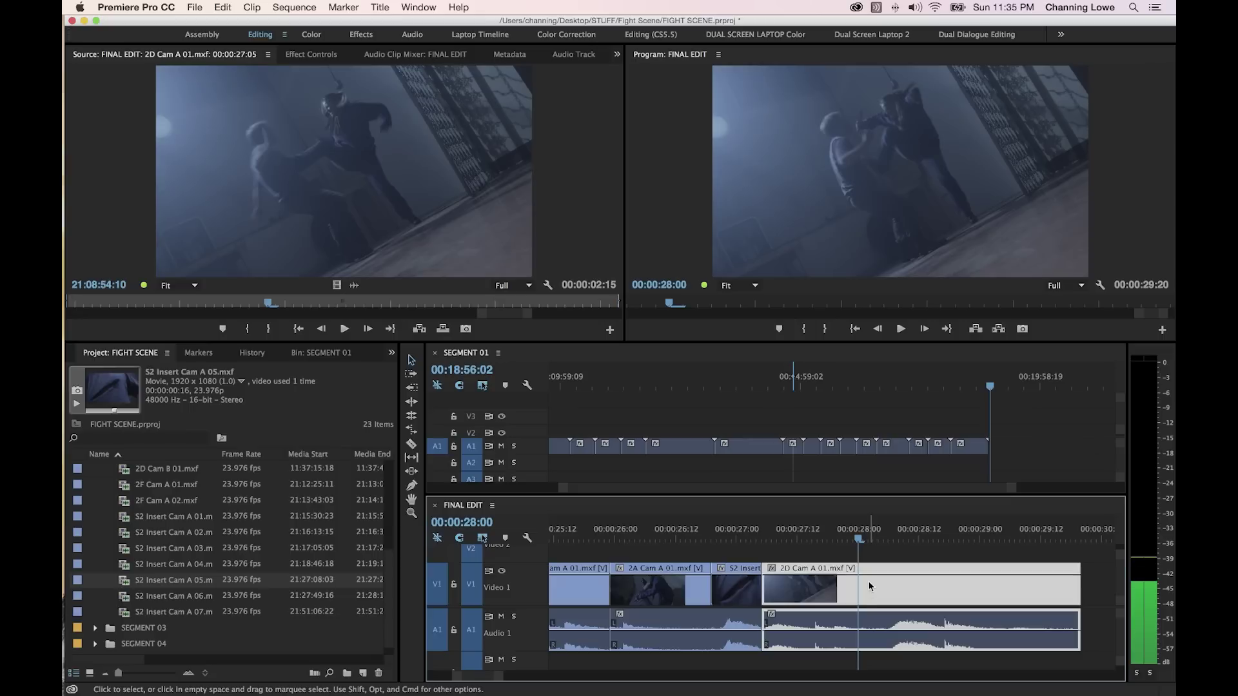
{"action": "key", "text": "Right"}
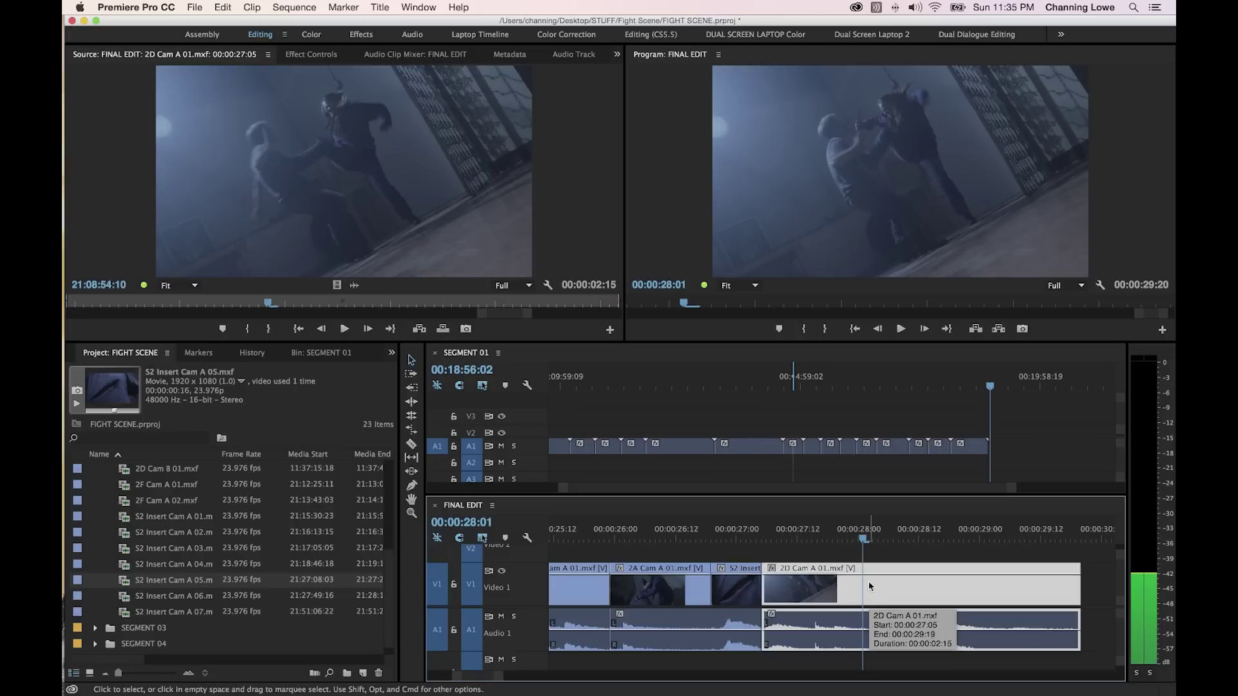
{"action": "key", "text": "super+k"}
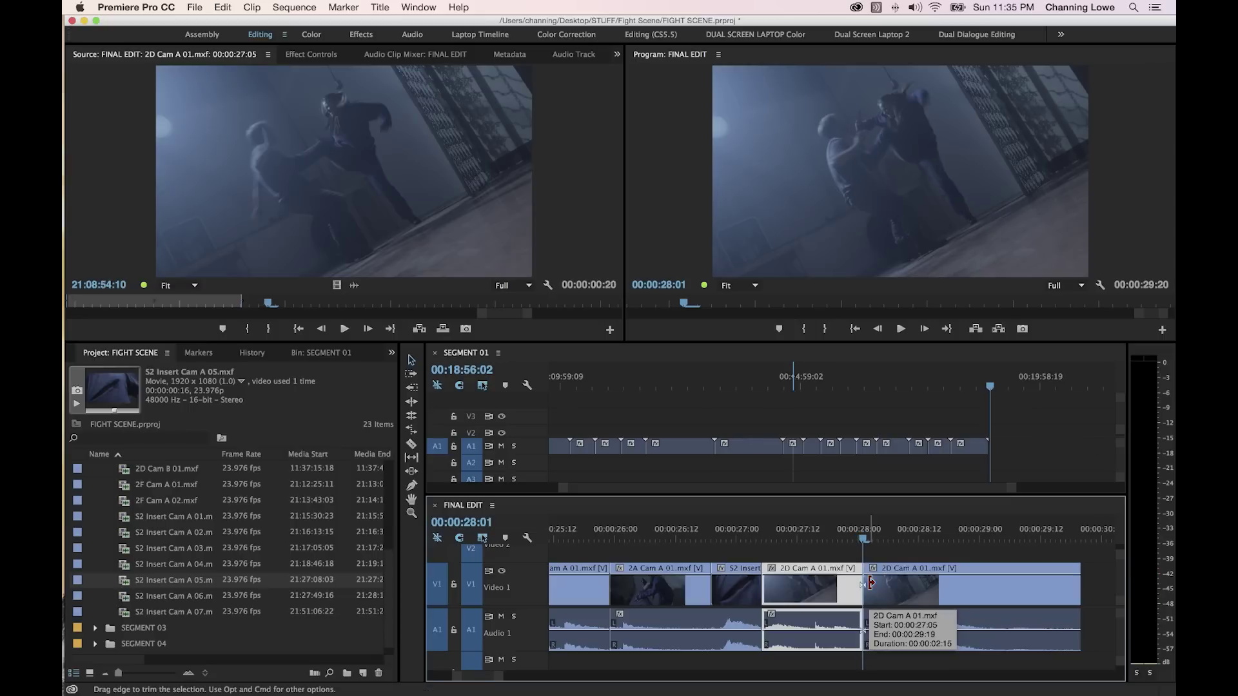
Try ripple-trimming four frames off the start of the second 2D Cam A 01 part, replay the kick and undo the trim.
{"action": "key", "text": "space"}
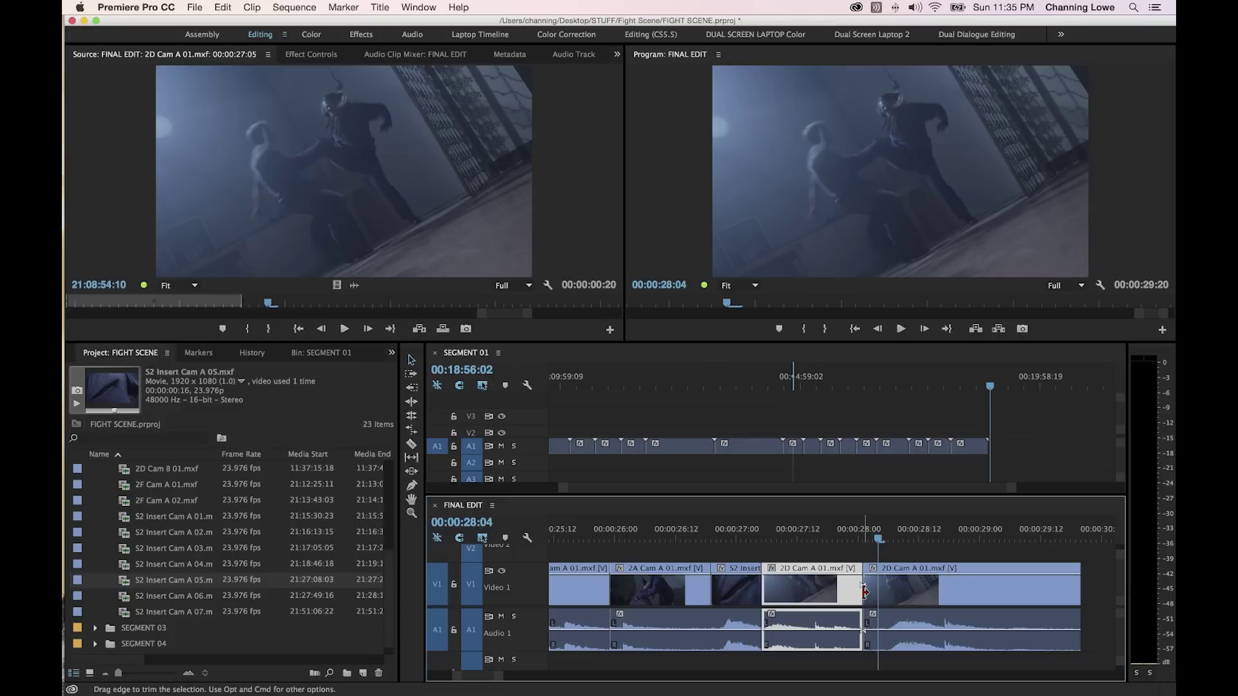
{"action": "left_click_drag", "start_coordinate": [865, 591], "coordinate": [887, 592]}
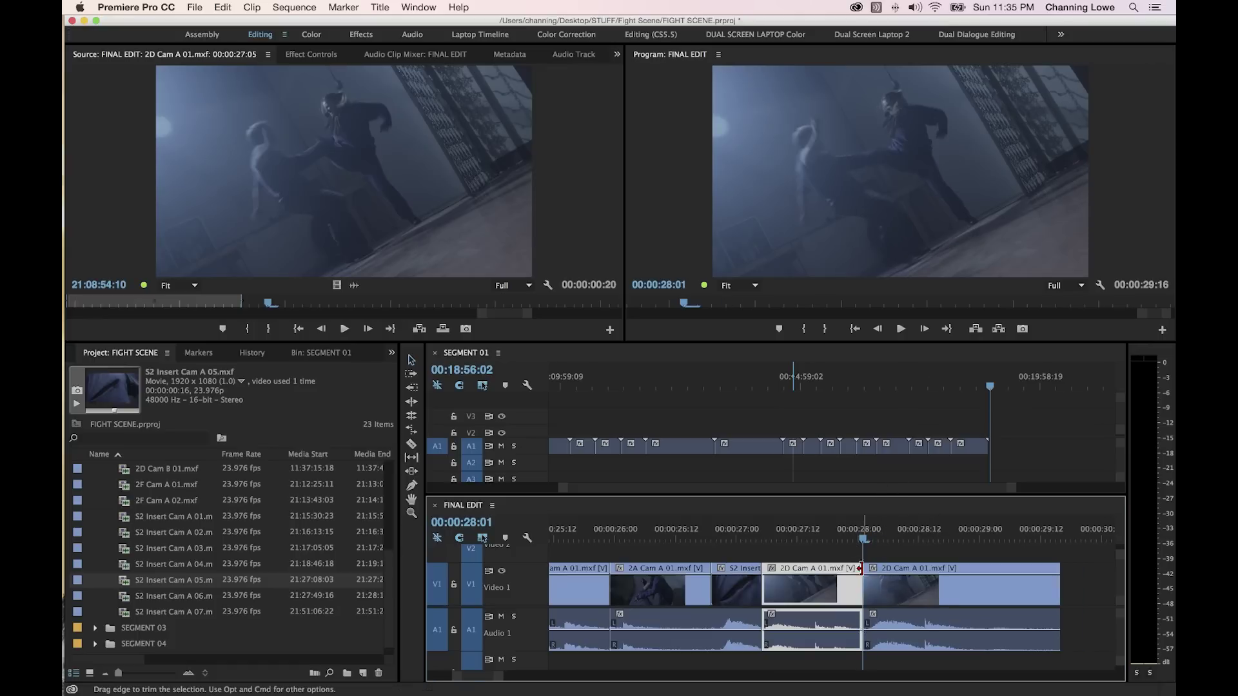
{"action": "left_click_drag", "start_coordinate": [842, 539], "coordinate": [798, 539]}
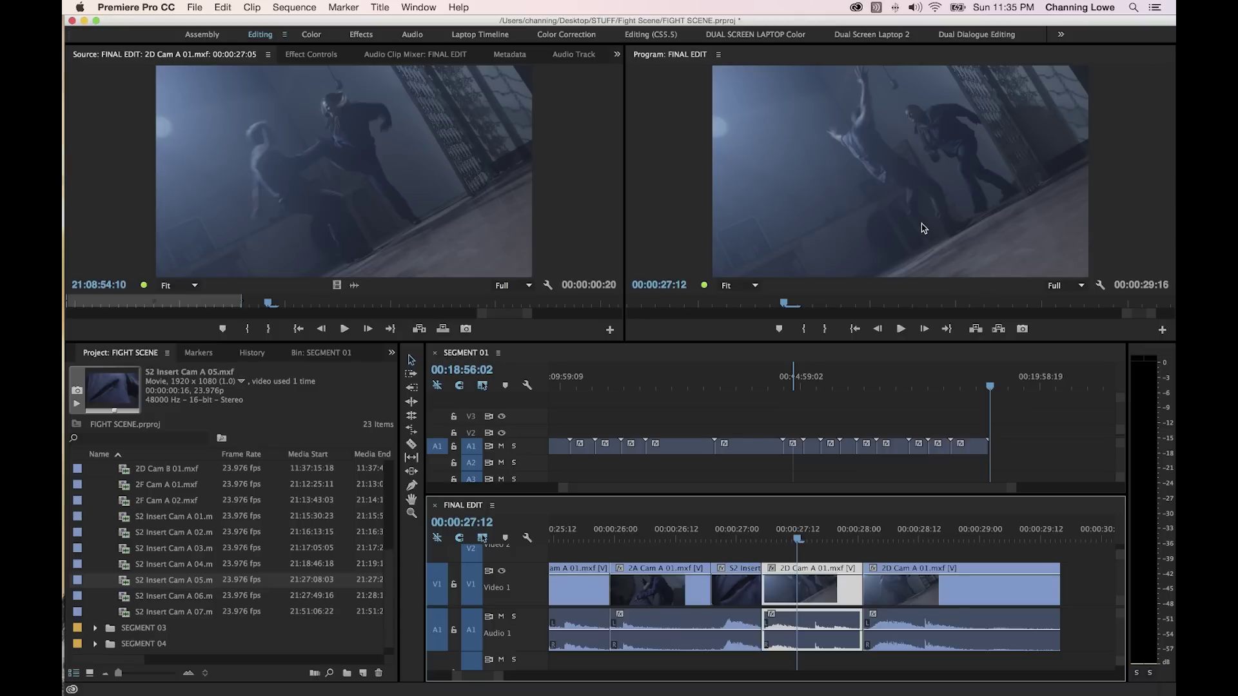
{"action": "key", "text": "space"}
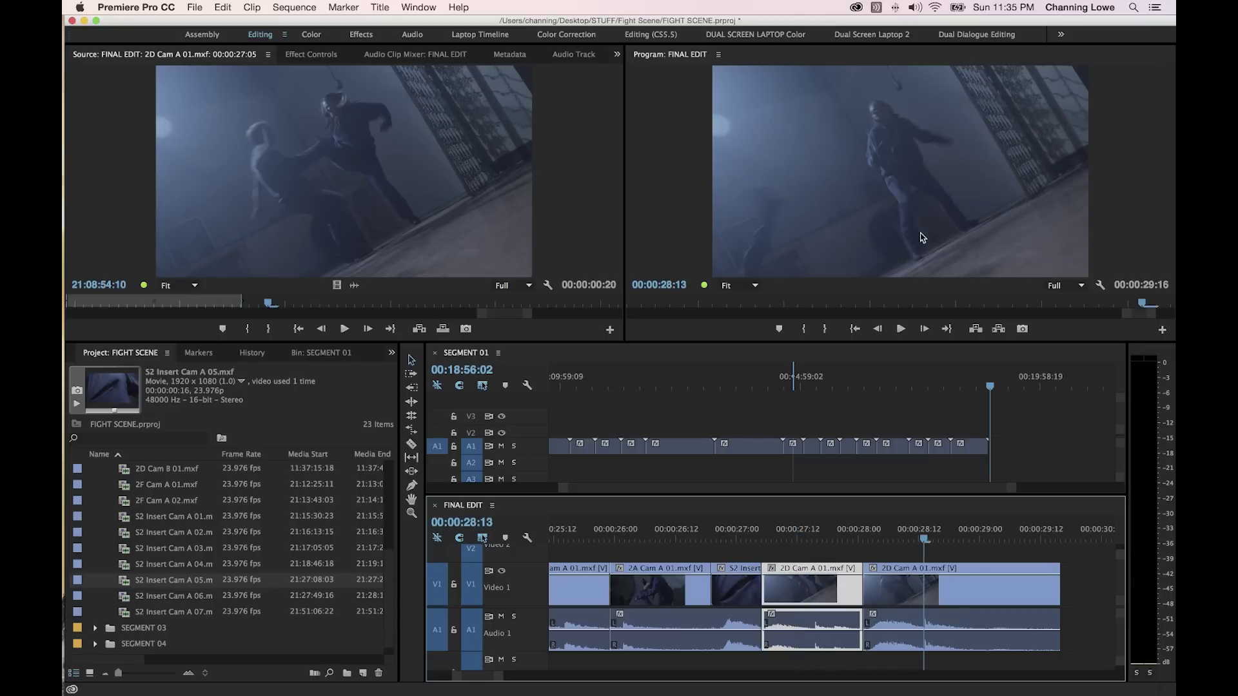
{"action": "key", "text": "super+z"}
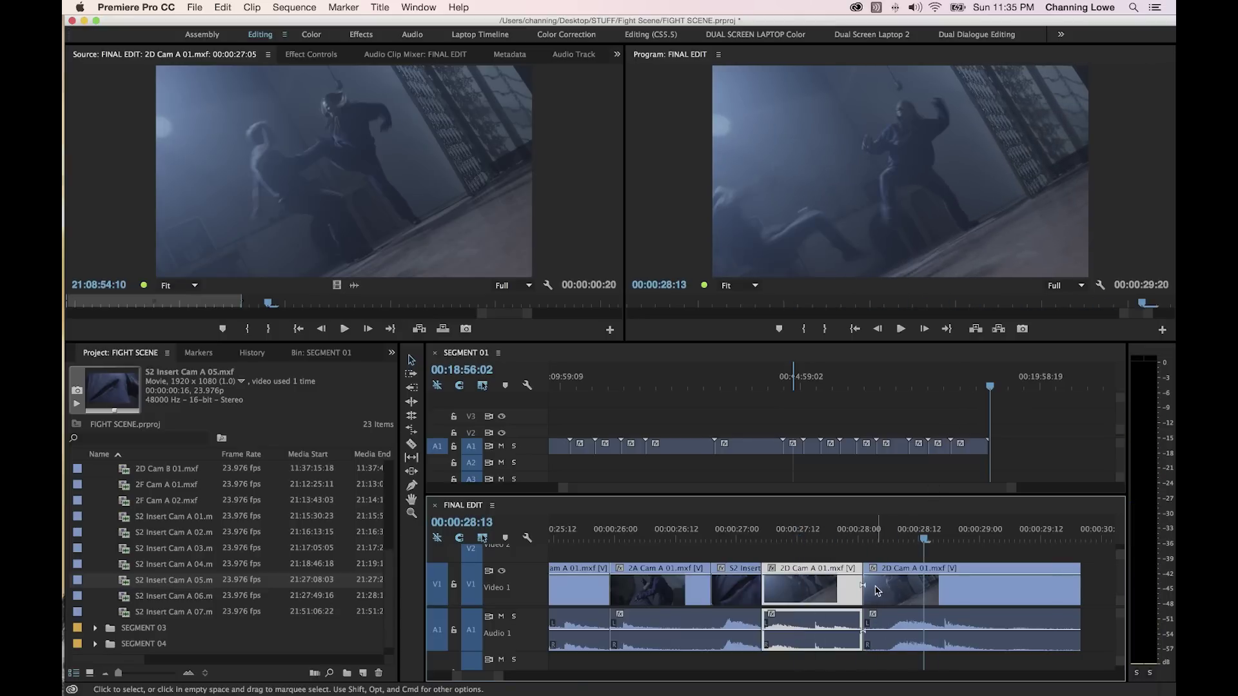
Roll the edit point between the two 2D Cam A 01 parts two frames forward to 00:00:28:03.
{"action": "key", "text": "Left"}
{"action": "key", "text": "Left"}
{"action": "key", "text": "Left"}
{"action": "key", "text": "Left"}
{"action": "key", "text": "Left"}
{"action": "key", "text": "Left"}
{"action": "key", "text": "Left"}
{"action": "key", "text": "Left"}
{"action": "key", "text": "Left"}
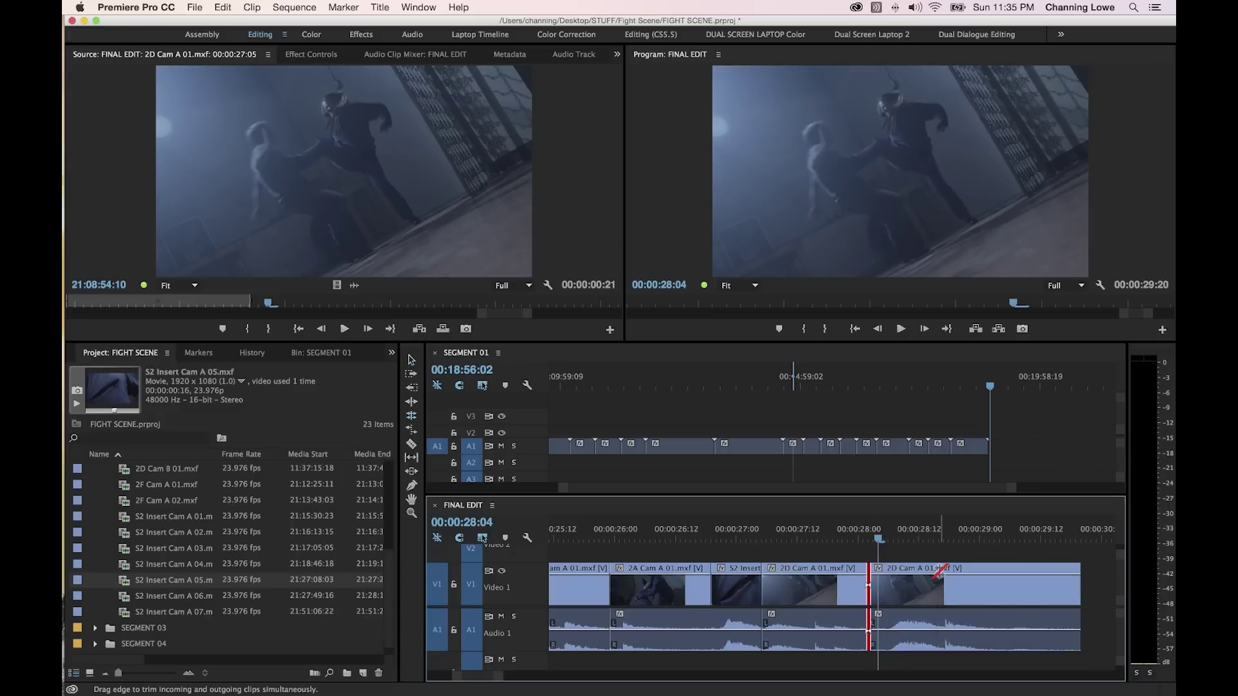
{"action": "key", "text": "alt+Right"}
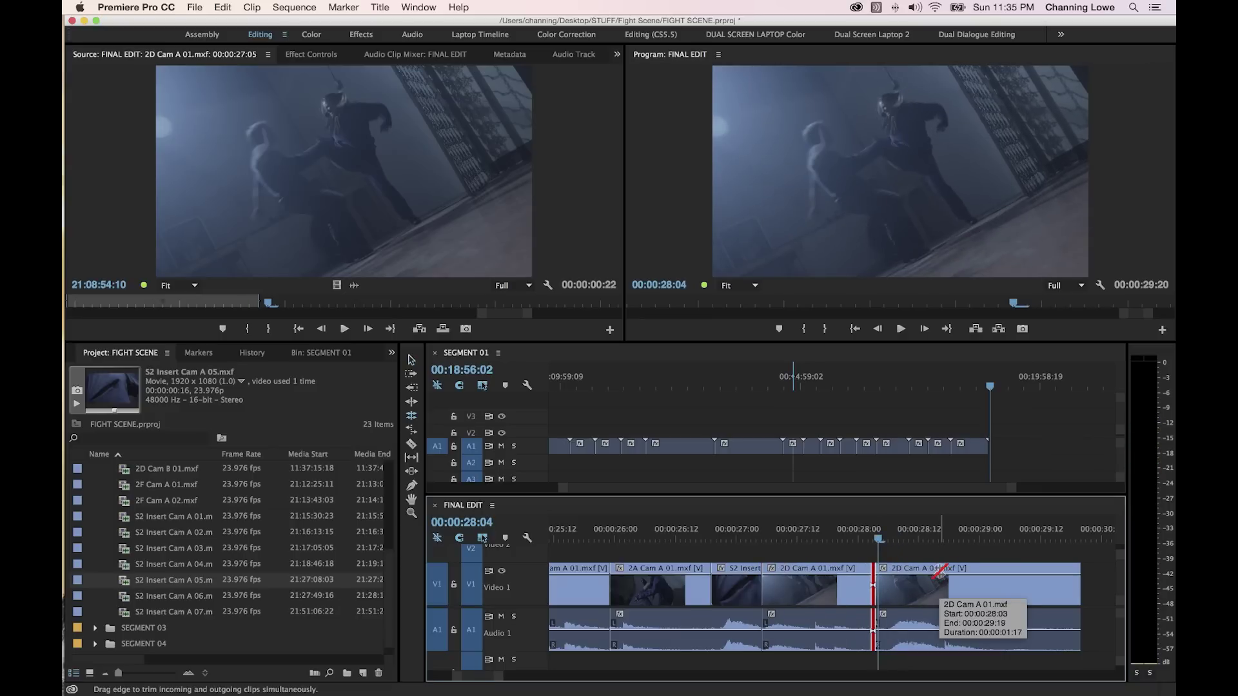
{"action": "key", "text": "alt+Left"}
{"action": "key", "text": "alt+Left"}
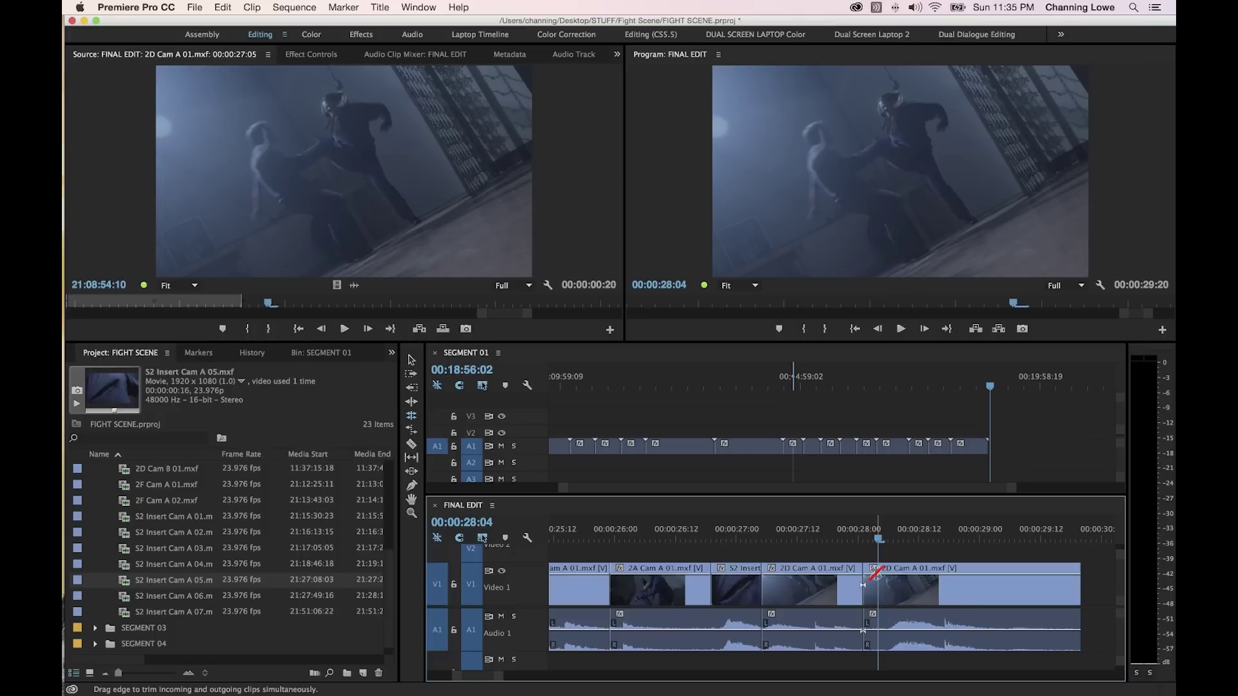
{"action": "left_click", "coordinate": [864, 577]}
{"action": "key", "text": "alt+Right"}
{"action": "key", "text": "alt+Right"}
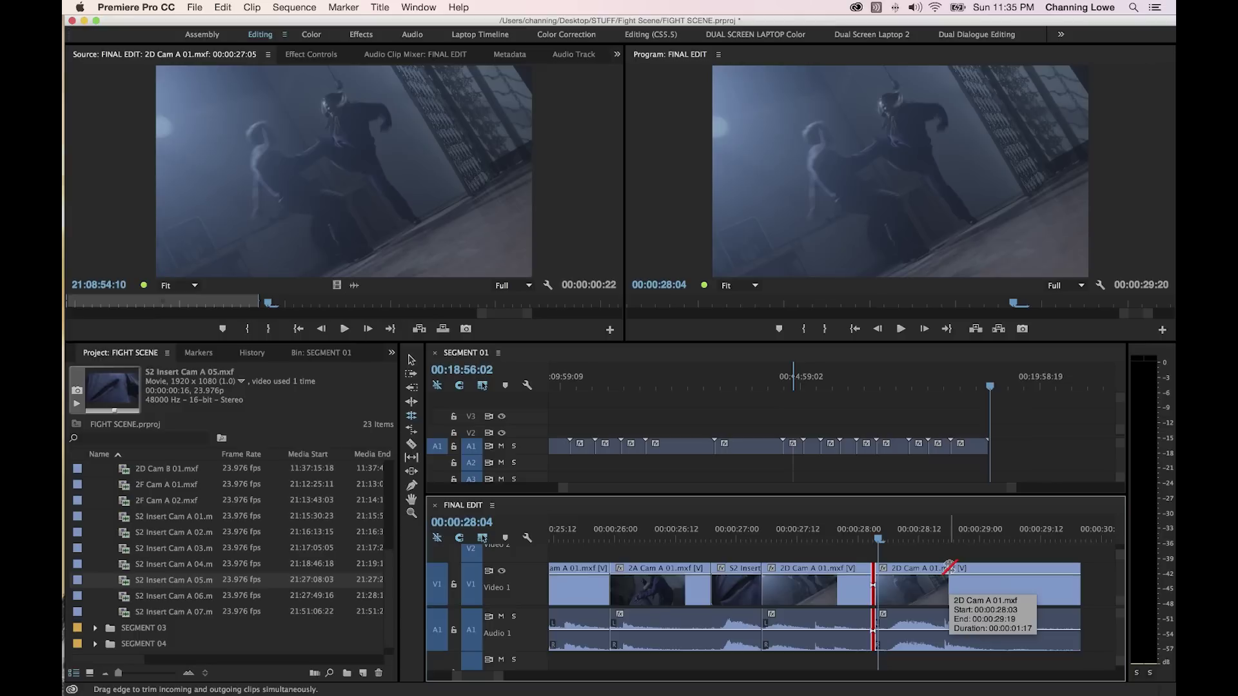
Try ripple-trimming three frames off the start of the second 2D Cam A 01 part, replay the kick and undo the trim.
{"action": "key", "text": "Right"}
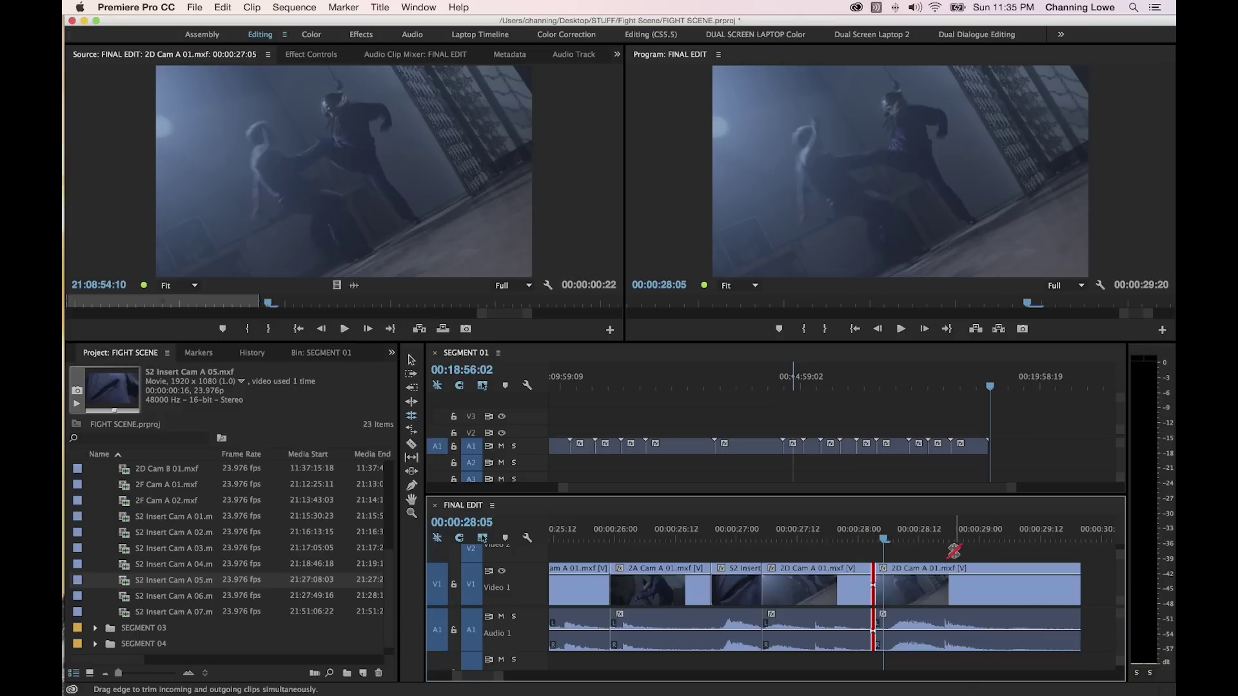
{"action": "key", "text": "w"}
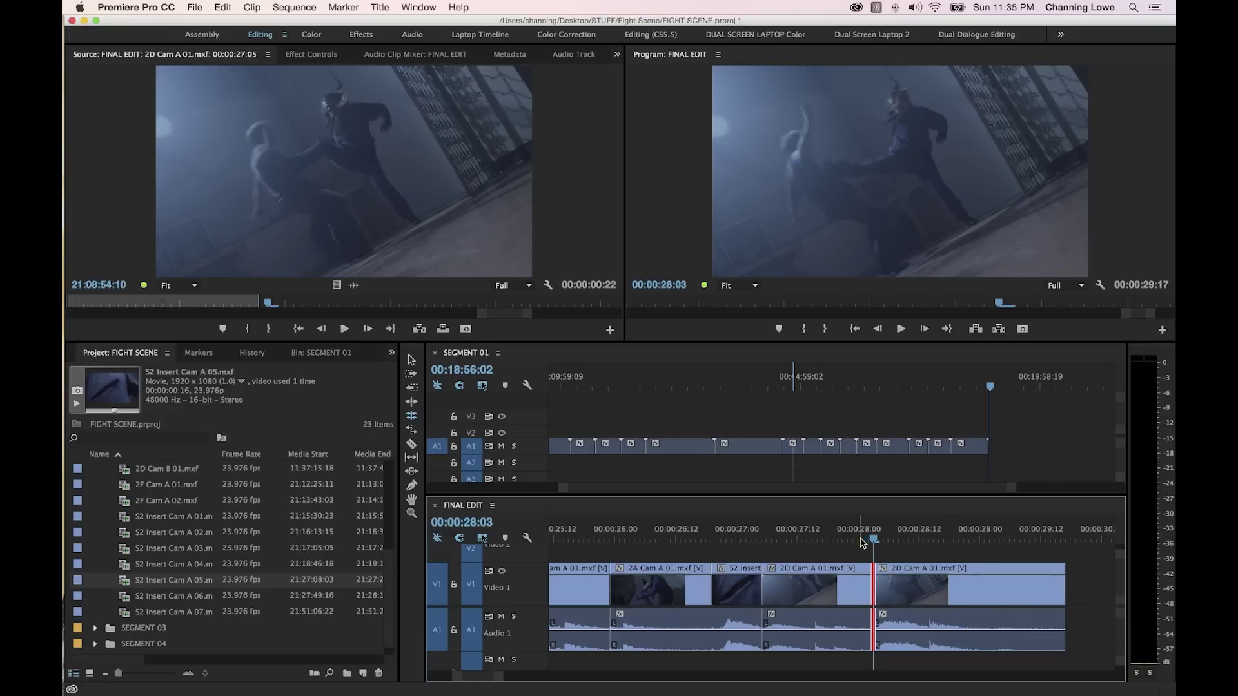
{"action": "left_click", "coordinate": [823, 540]}
{"action": "key", "text": "space"}
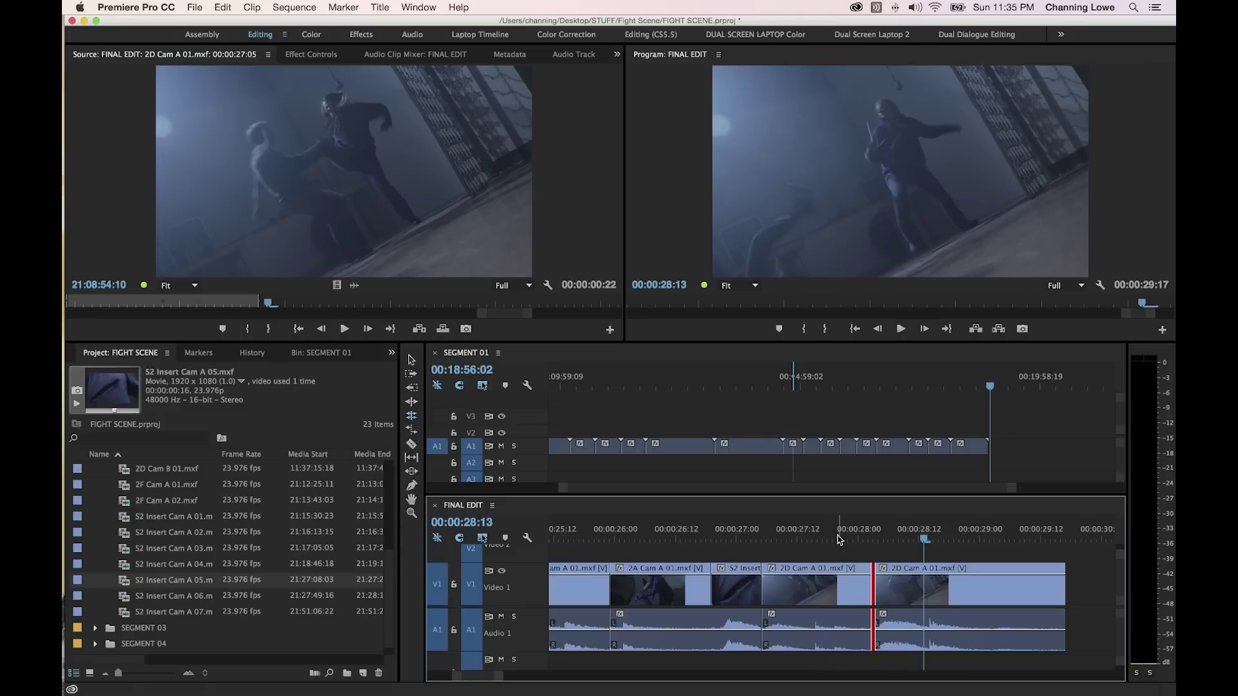
{"action": "key", "text": "super+z"}
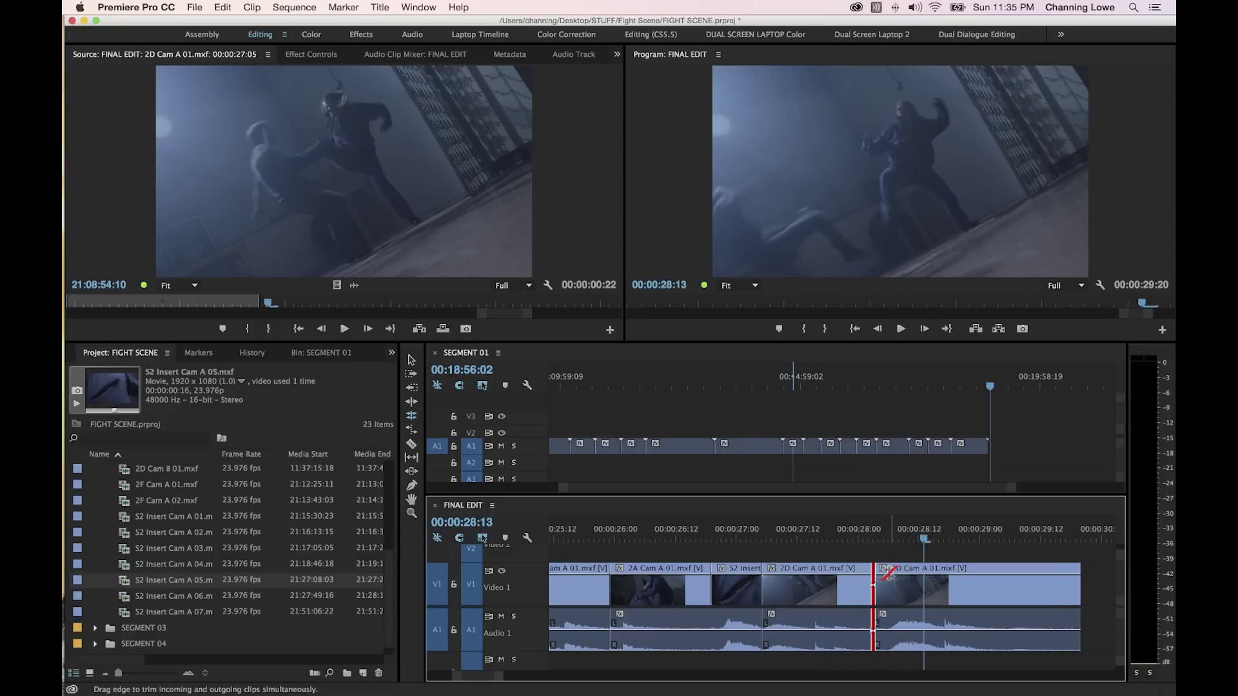
Ripple-trim two frames off the start of the second 2D Cam A 01 part at 00:00:28:03 and replay the kick.
{"action": "left_click", "coordinate": [884, 541]}
{"action": "left_click", "coordinate": [880, 540]}
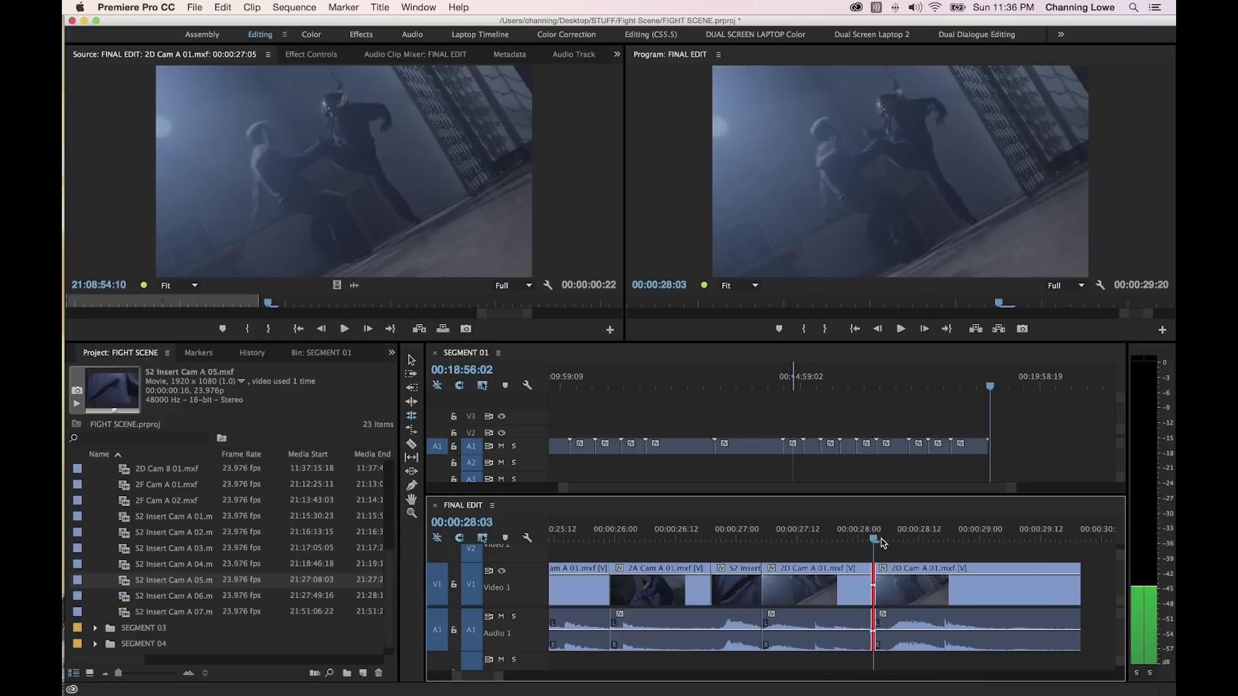
{"action": "key", "text": "q"}
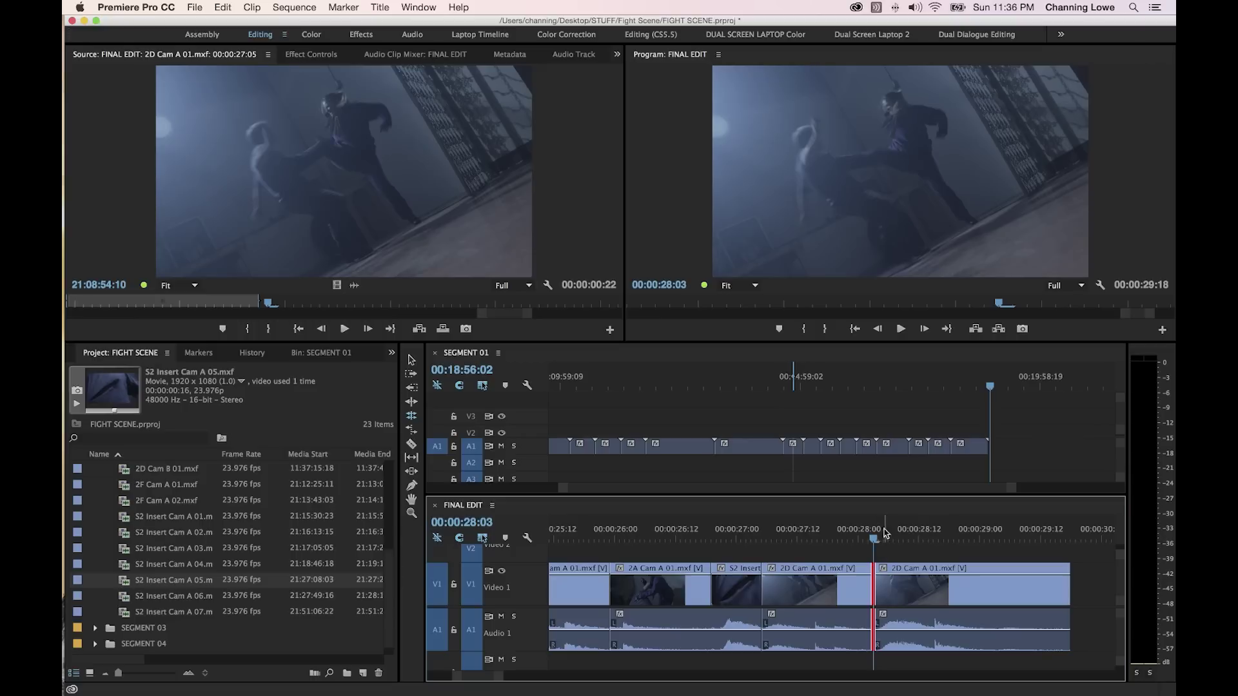
{"action": "left_click", "coordinate": [838, 539]}
{"action": "key", "text": "space"}
{"action": "key", "text": "space"}
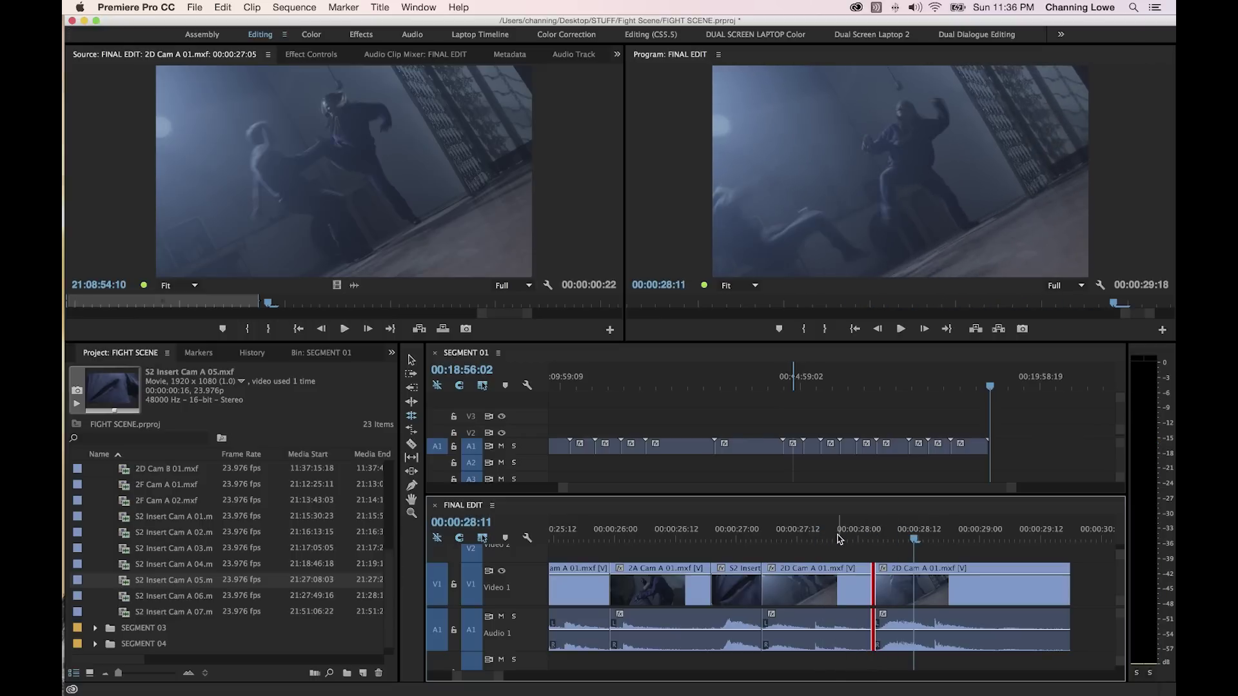
Examine the kick frame by frame around the 00:00:28:03 cut, ending on the last frame of the first 2D Cam A 01 part.
{"action": "left_click", "coordinate": [838, 540]}
{"action": "key", "text": "Right"}
{"action": "key", "text": "Right"}
{"action": "key", "text": "Right"}
{"action": "key", "text": "Right"}
{"action": "key", "text": "Right"}
{"action": "key", "text": "Right"}
{"action": "key", "text": "Right"}
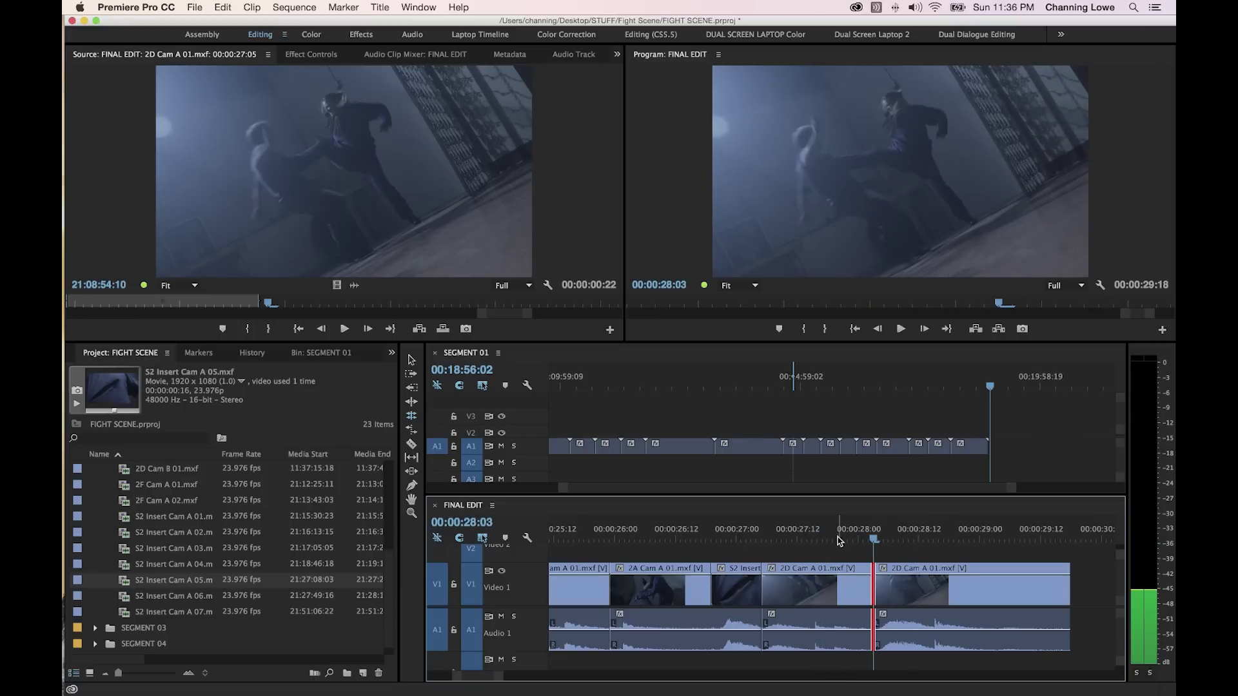
{"action": "key", "text": "Left"}
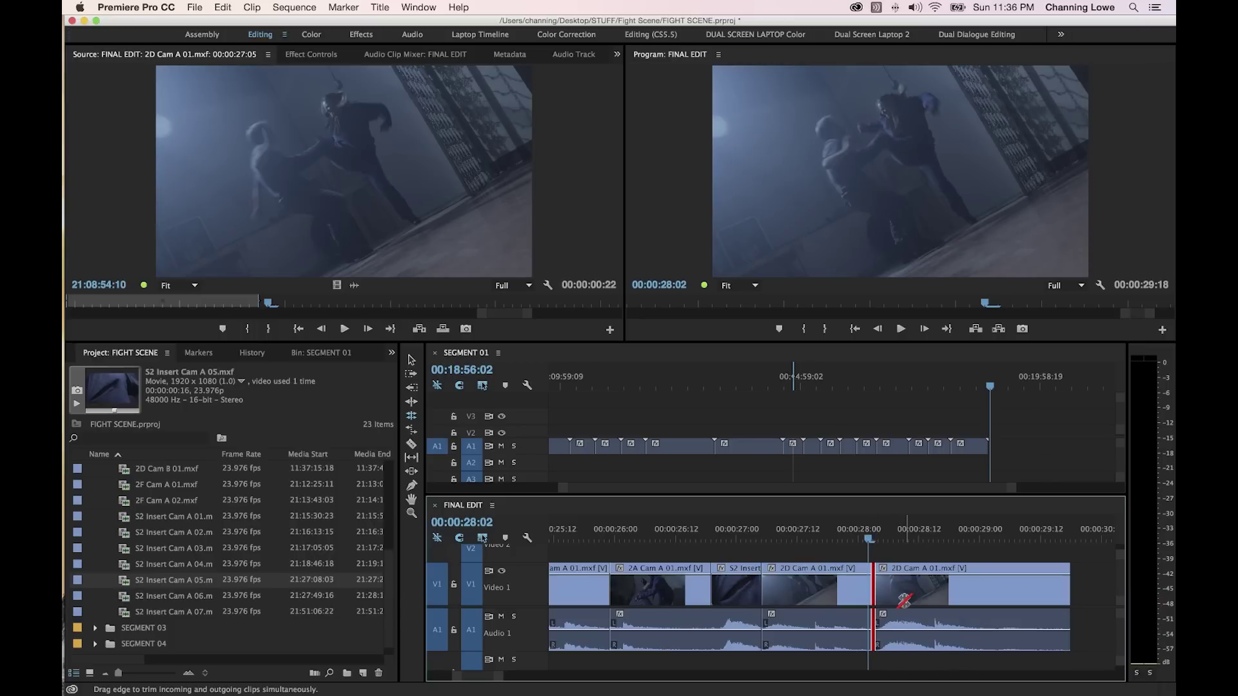
Try ripple-trimming one frame off the end of the first 2D Cam A 01 part, replay it, restore the frame and replay again.
{"action": "key", "text": "alt+Left"}
{"action": "key", "text": "space"}
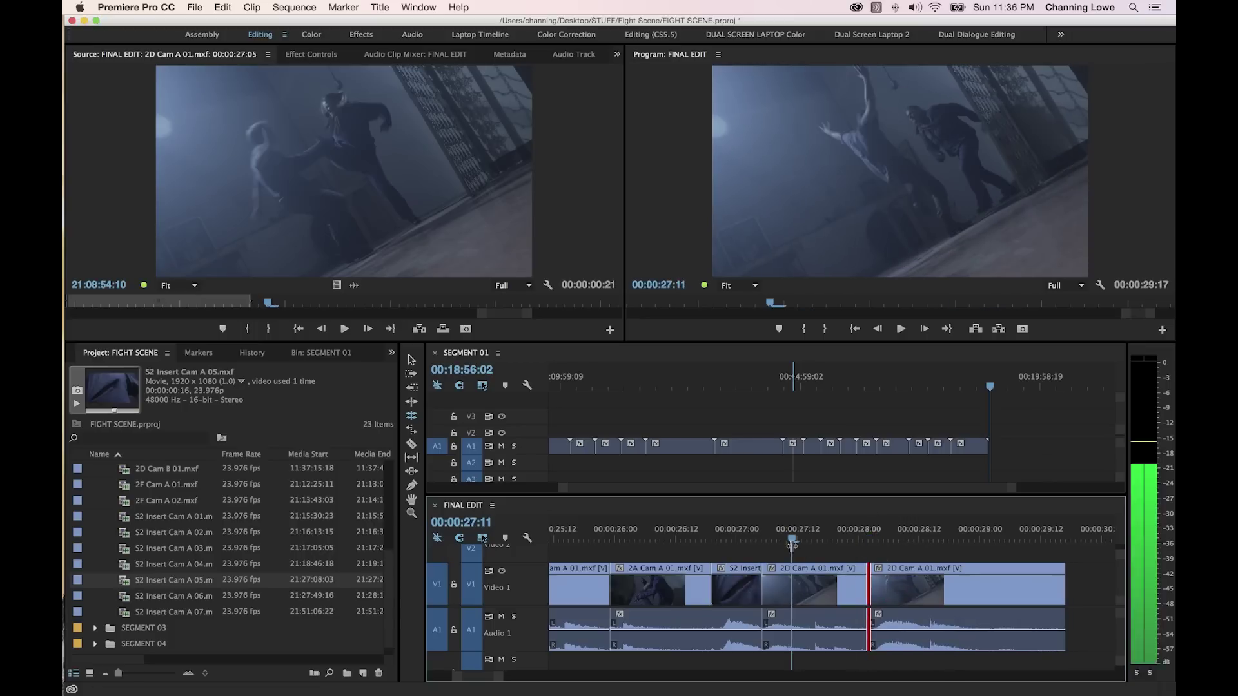
{"action": "key", "text": "alt+Right"}
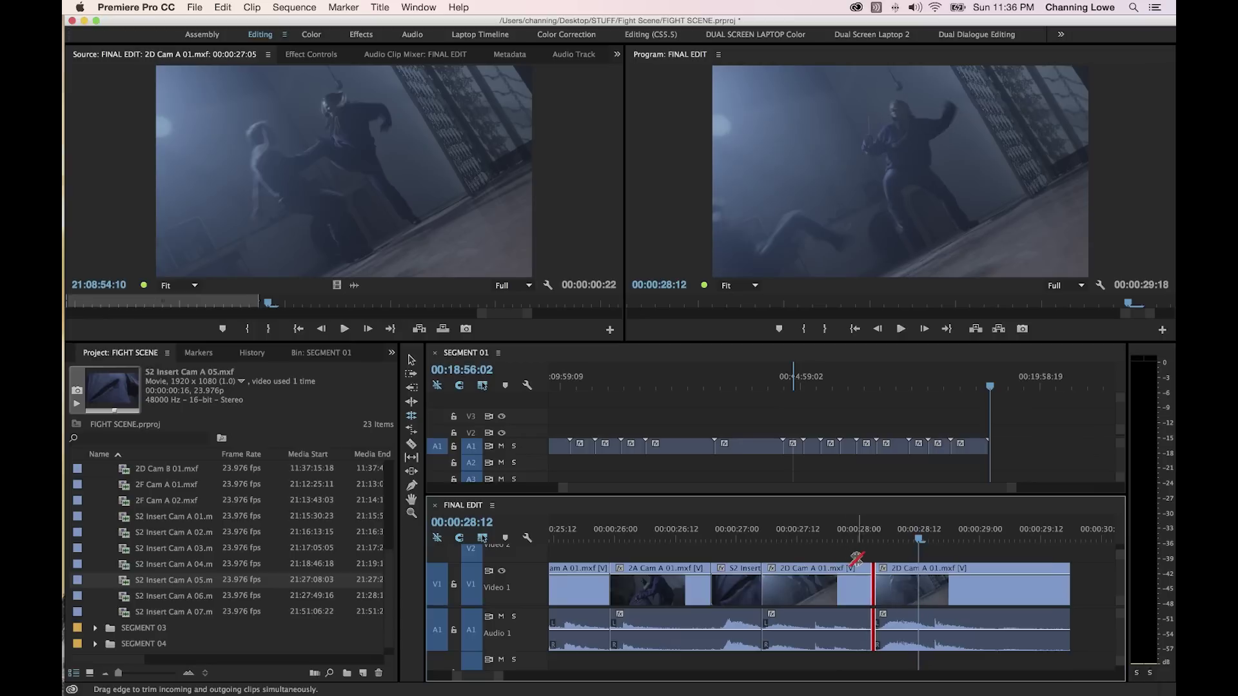
{"action": "key", "text": "space"}
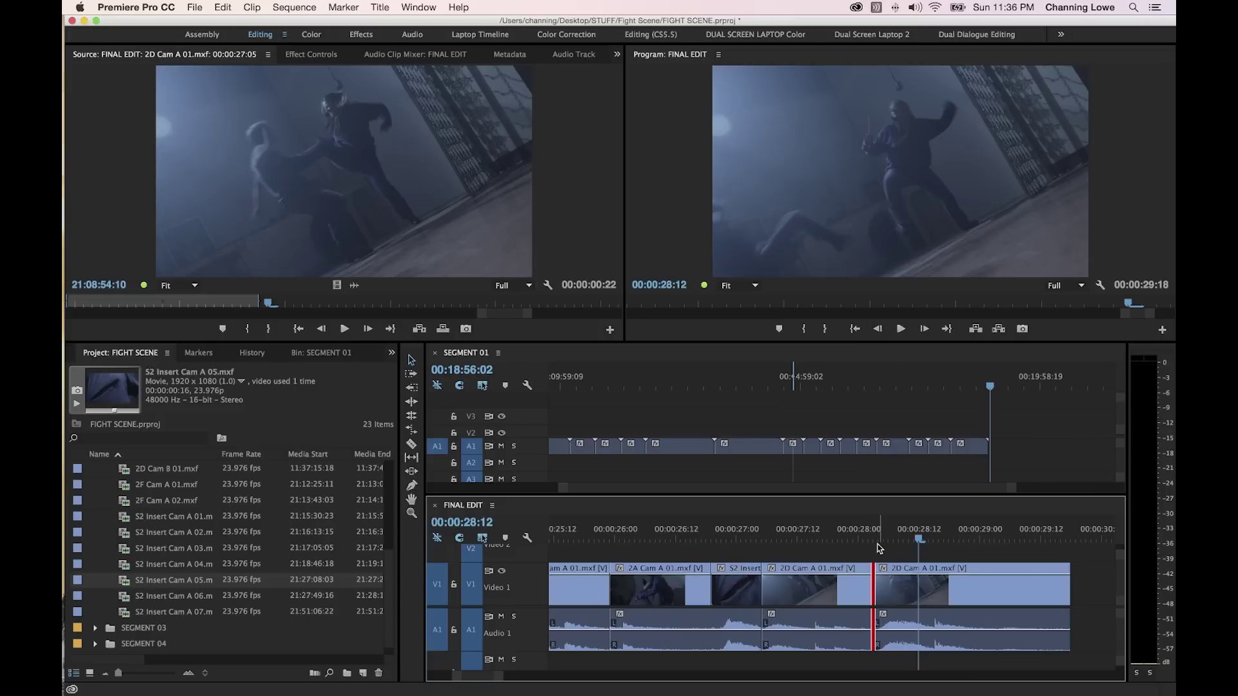
{"action": "key", "text": "space"}
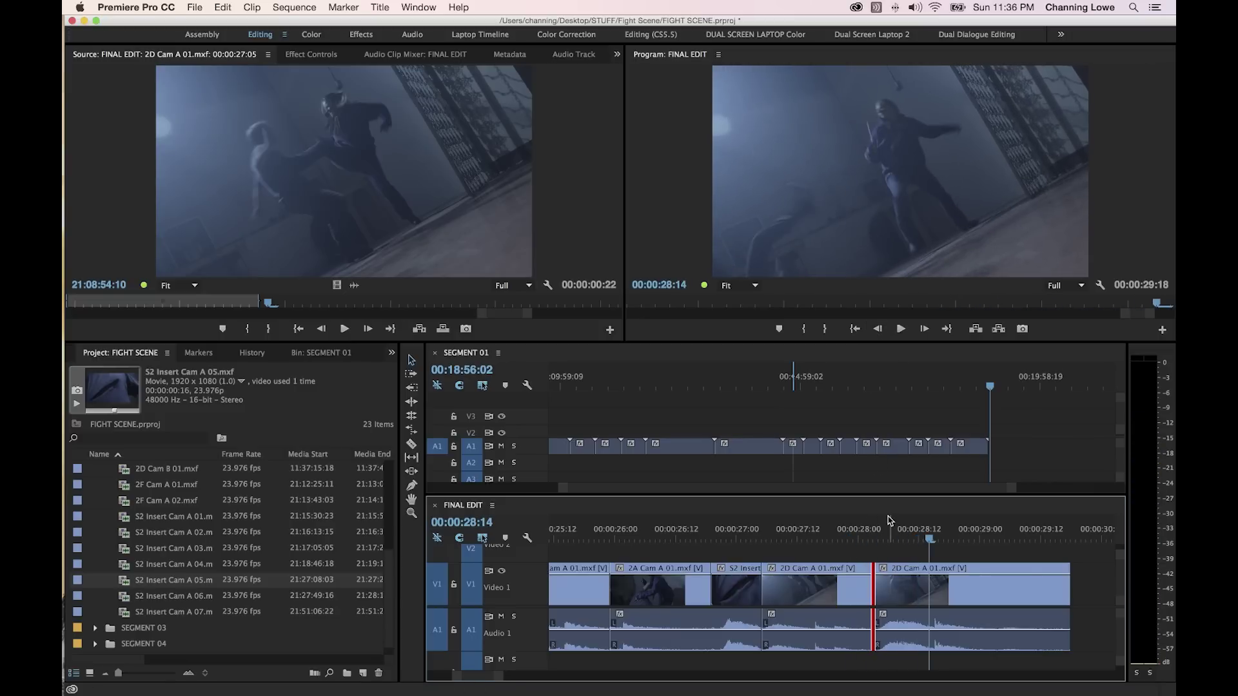
Play the FINAL EDIT sequence full-screen from the gap at 00:00:23:06 through the first and second versions of the kick.
{"action": "key", "text": "minus"}
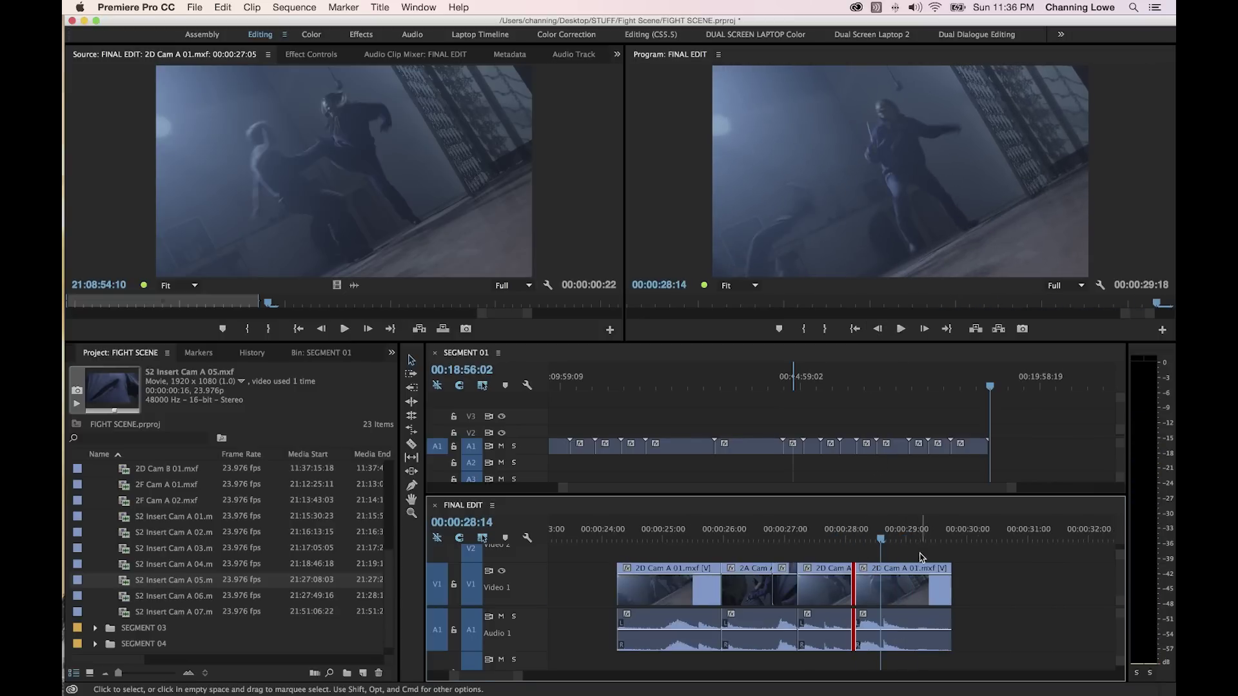
{"action": "key", "text": "minus"}
{"action": "left_click_drag", "start_coordinate": [837, 539], "coordinate": [713, 543]}
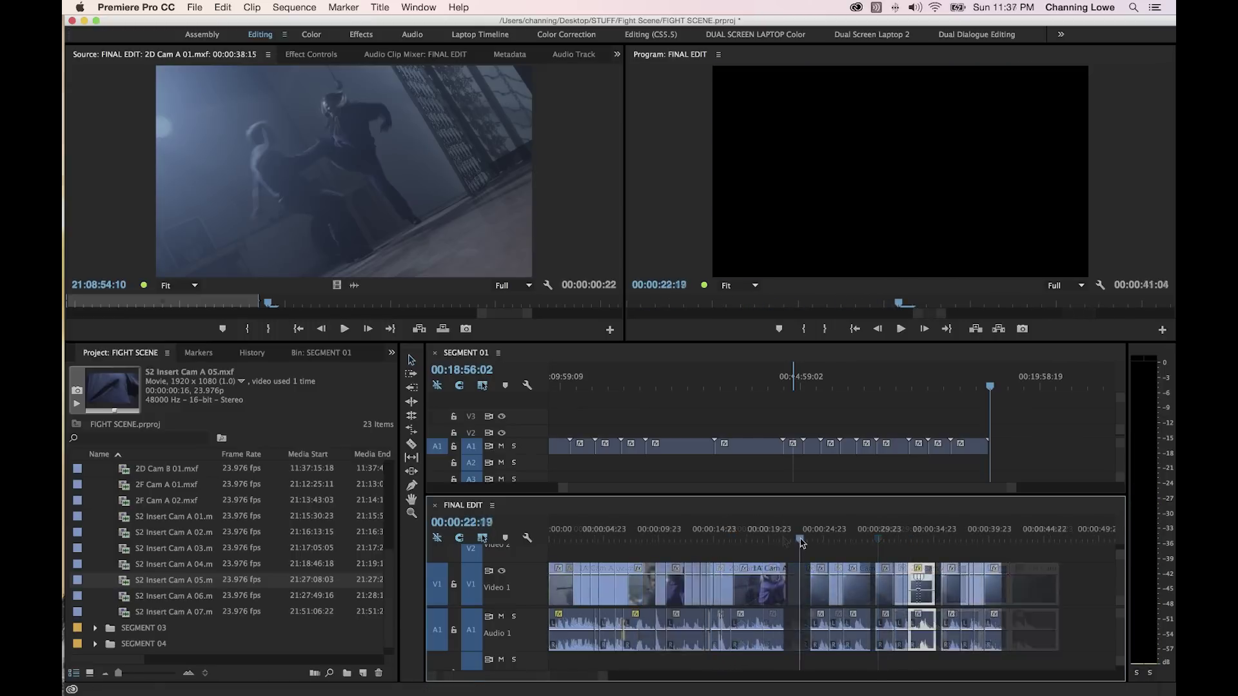
{"action": "left_click_drag", "start_coordinate": [801, 543], "coordinate": [804, 544]}
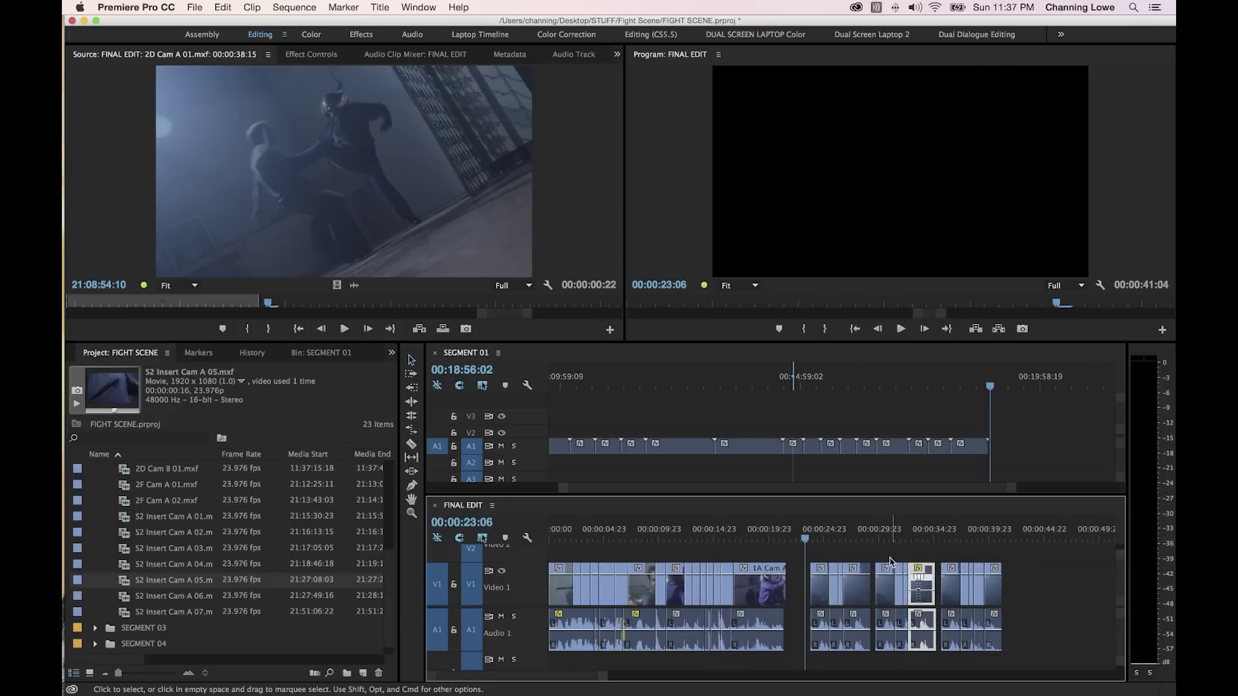
{"action": "scroll", "coordinate": [919, 587], "scroll_direction": "right", "scroll_amount": 5}
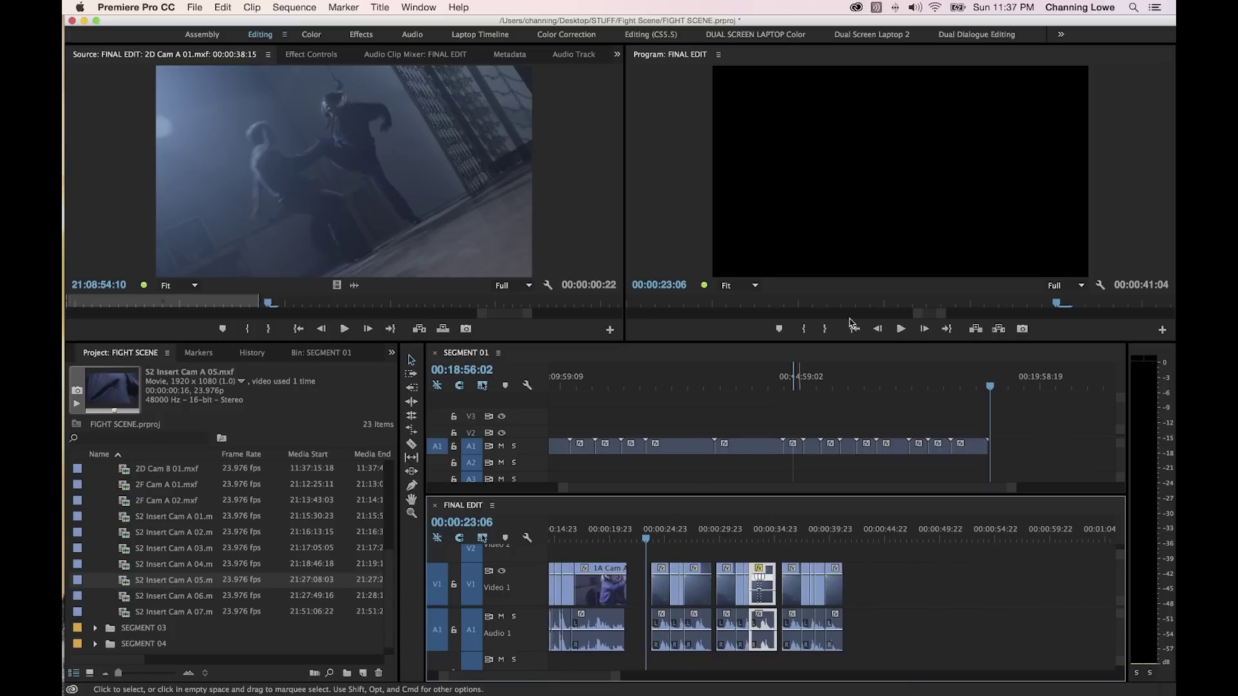
{"action": "key", "text": "grave"}
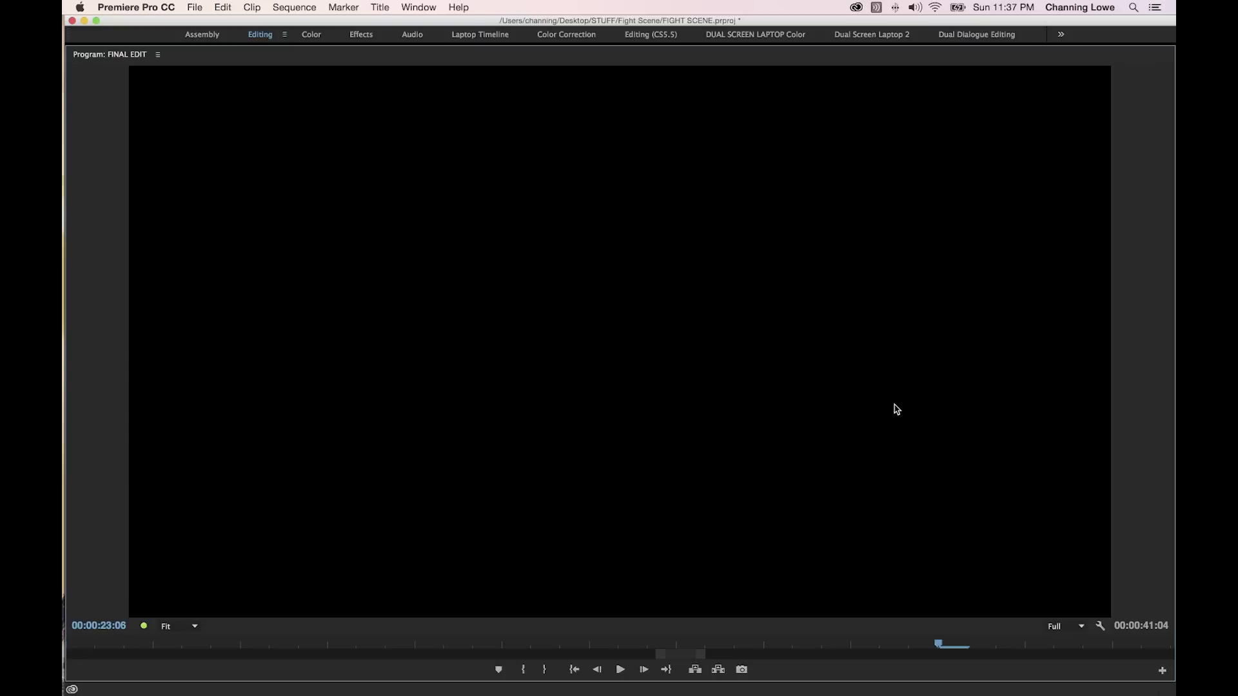
{"action": "key", "text": "space"}
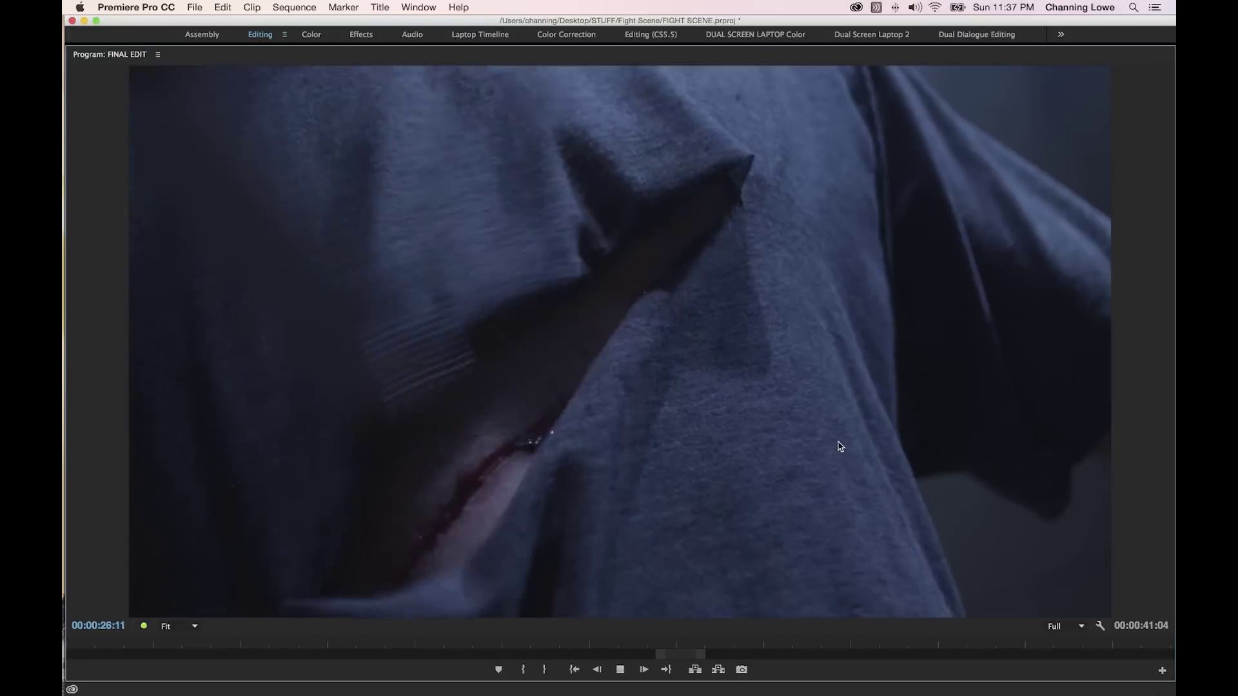
{"action": "key", "text": "space"}
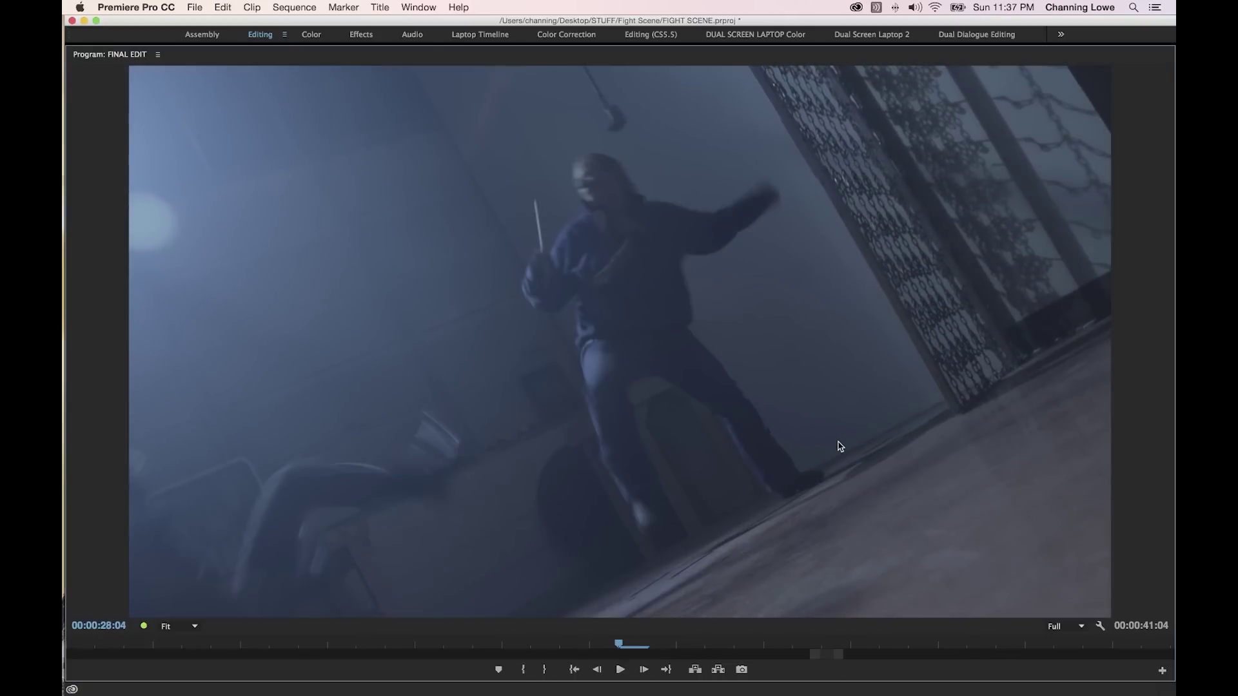
{"action": "key", "text": "space"}
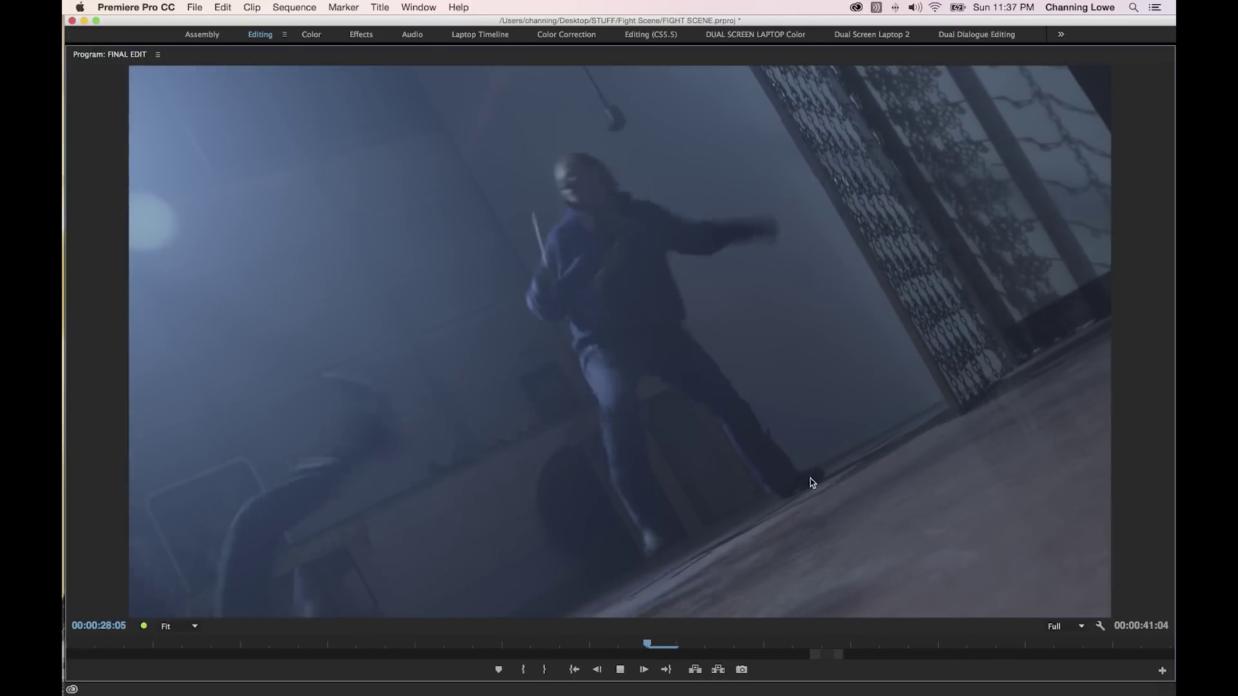
{"action": "key", "text": "space"}
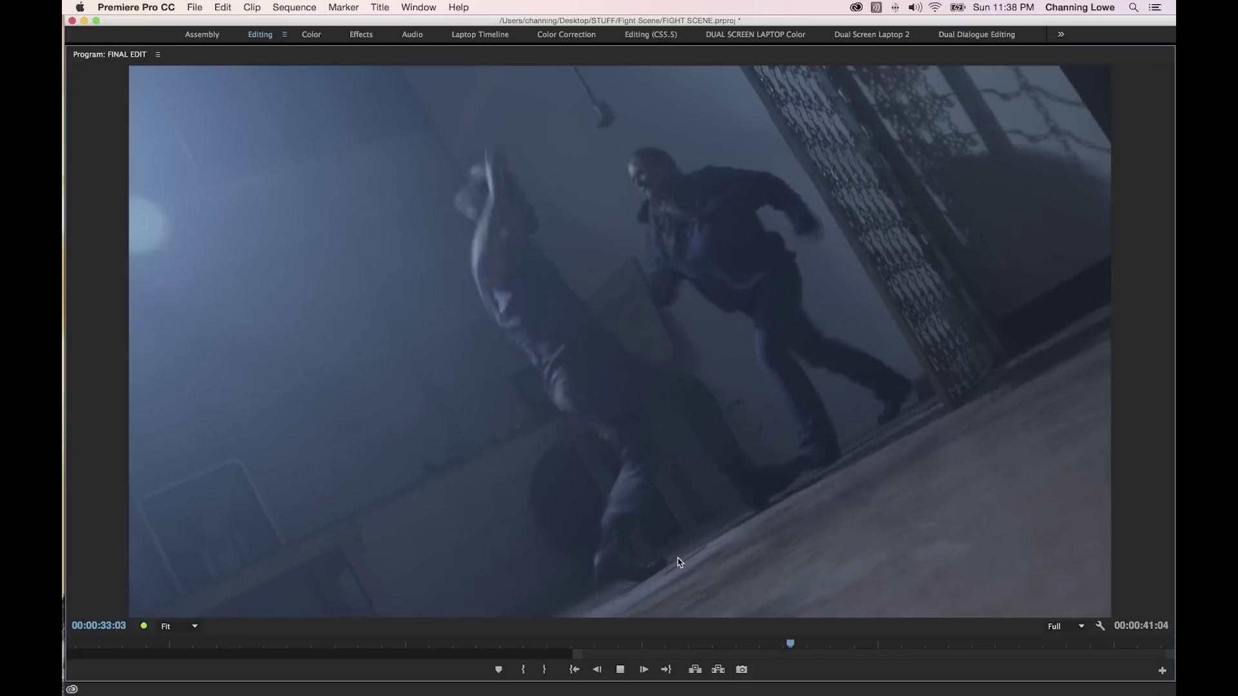
{"action": "key", "text": "space"}
{"action": "key", "text": "grave"}
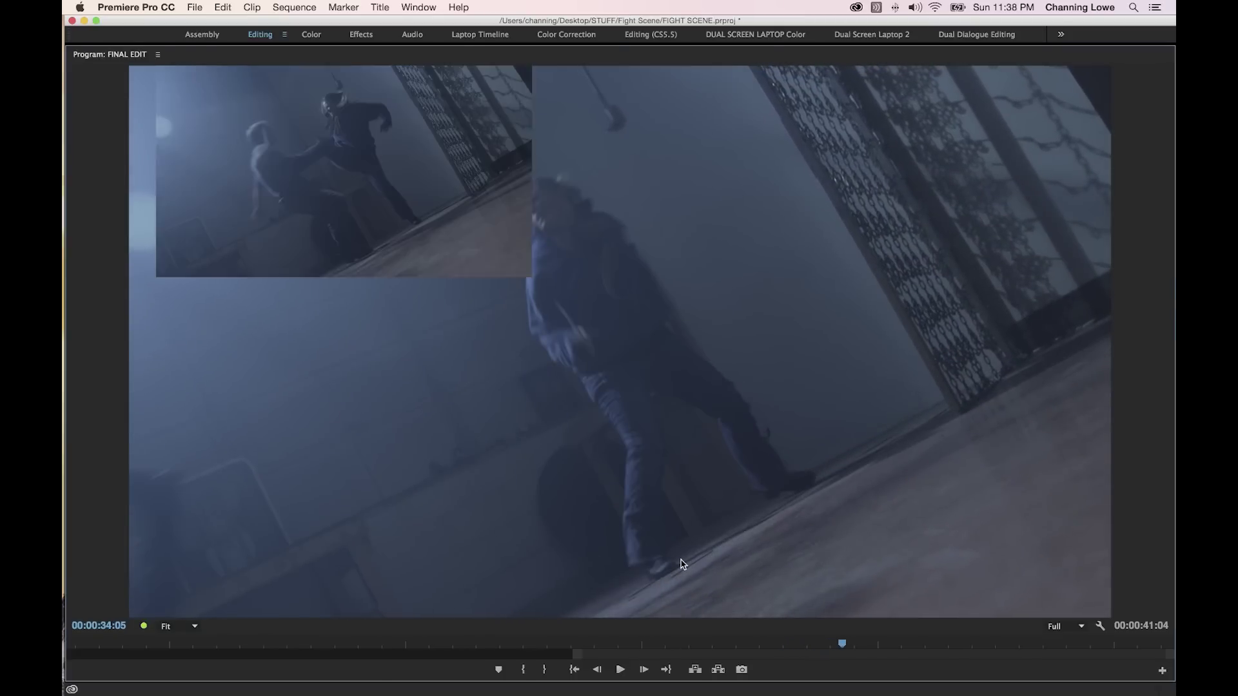
Increase the playback speed of the time-remapped section at the kick in the second version's 2D Cam A 01 clip.
{"action": "left_click_drag", "start_coordinate": [765, 540], "coordinate": [758, 540]}
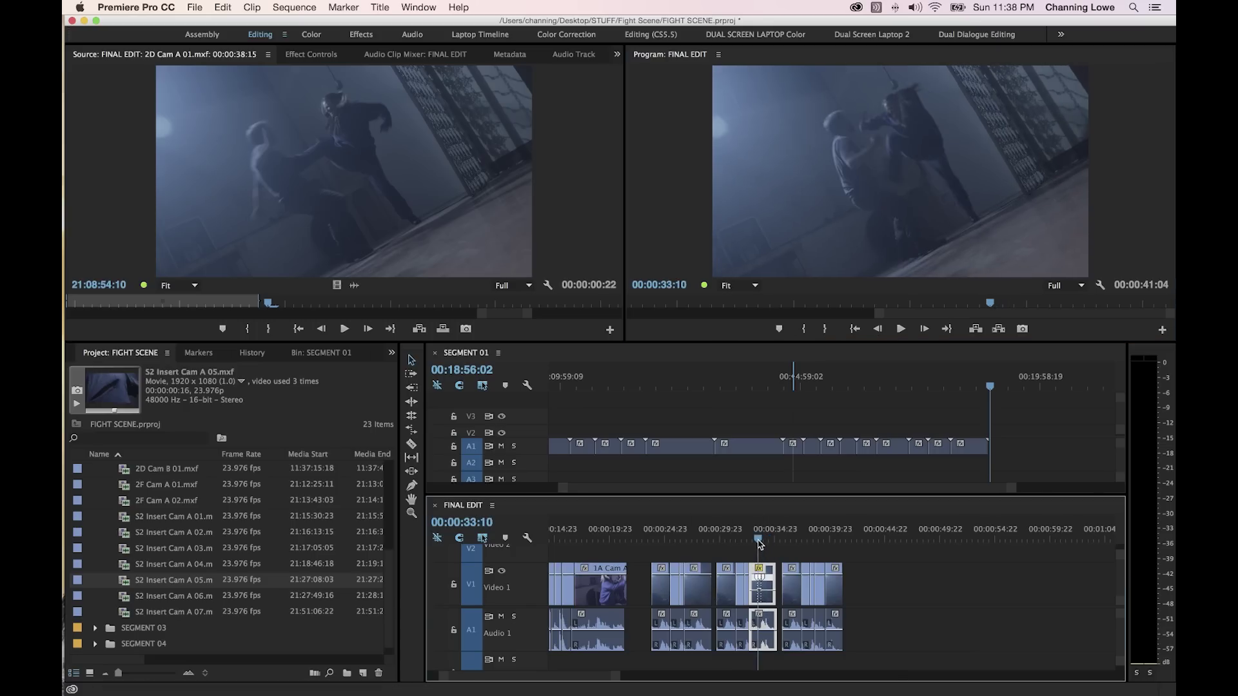
{"action": "key", "text": "equal"}
{"action": "key", "text": "equal"}
{"action": "key", "text": "equal"}
{"action": "key", "text": "equal"}
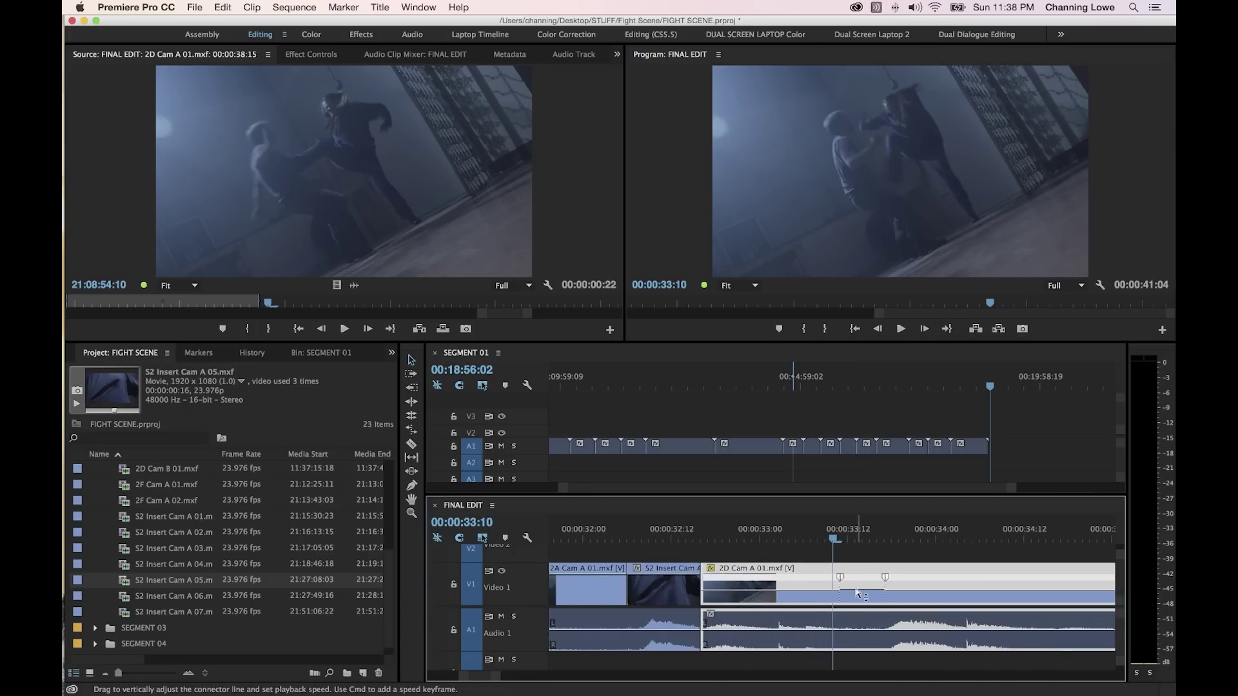
{"action": "left_click_drag", "start_coordinate": [857, 593], "coordinate": [857, 583]}
Play the second and third versions of the kick full-screen to compare the speed ramp with the frame-cut edit.
{"action": "key", "text": "minus"}
{"action": "key", "text": "minus"}
{"action": "left_click_drag", "start_coordinate": [829, 539], "coordinate": [687, 542]}
{"action": "key", "text": "grave"}
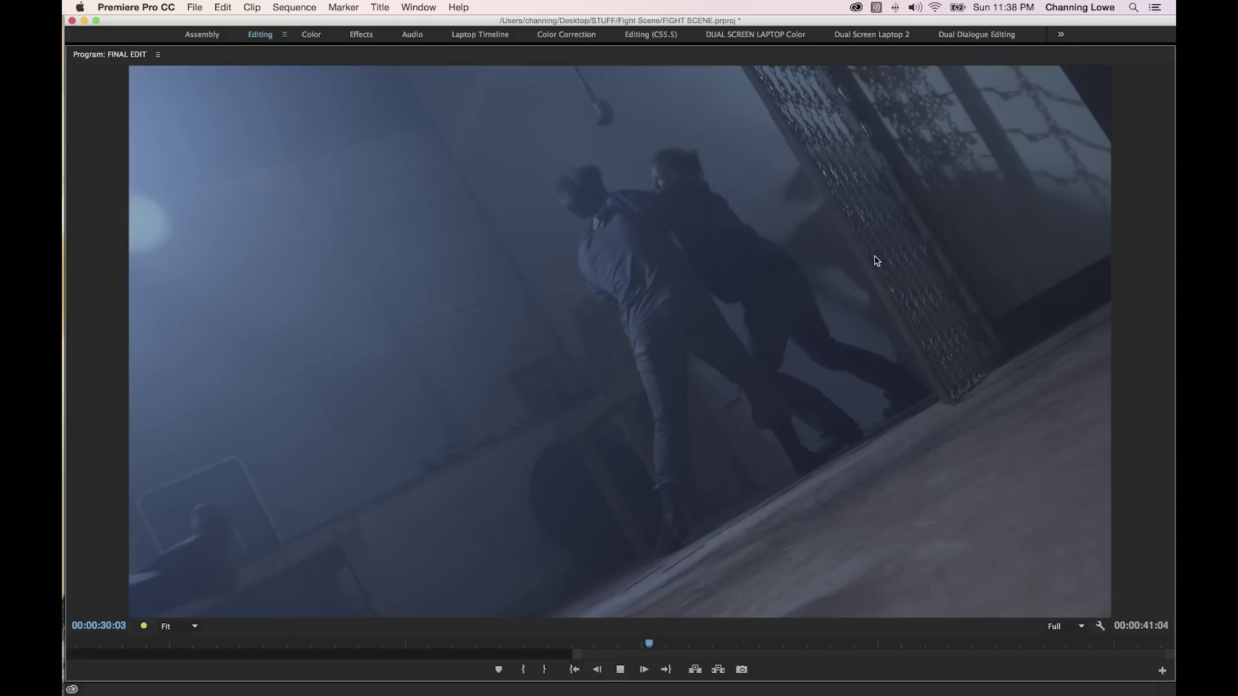
{"action": "key", "text": "space"}
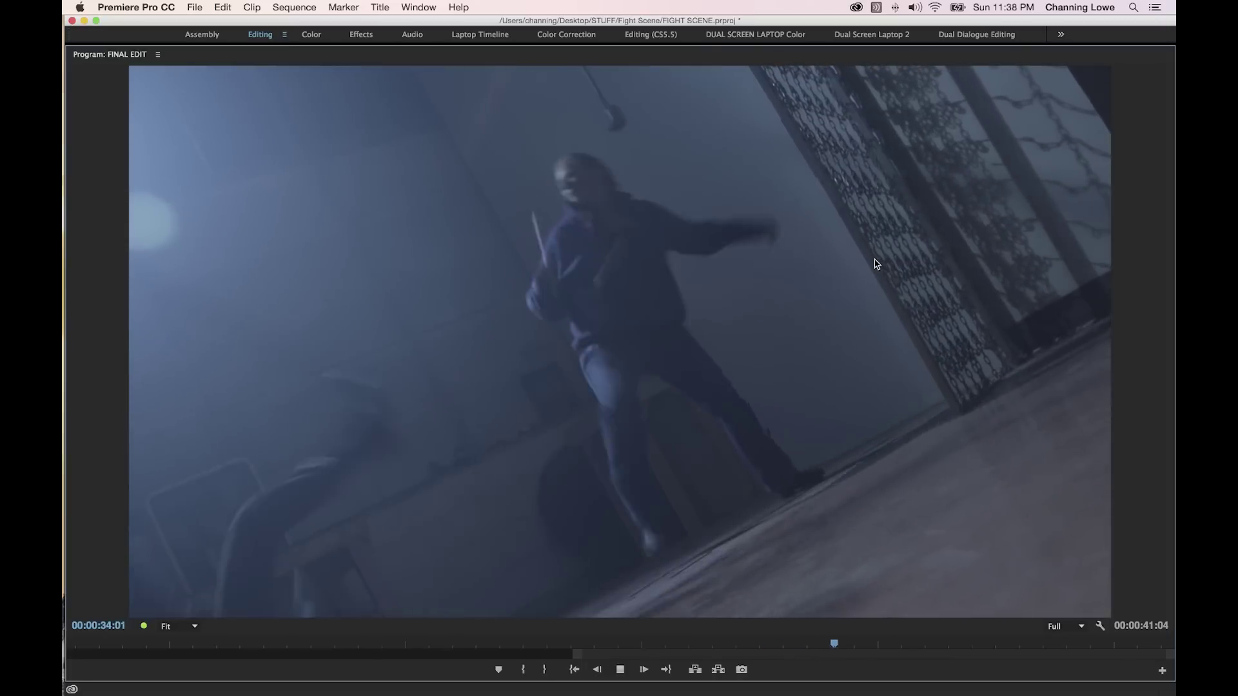
{"action": "key", "text": "space"}
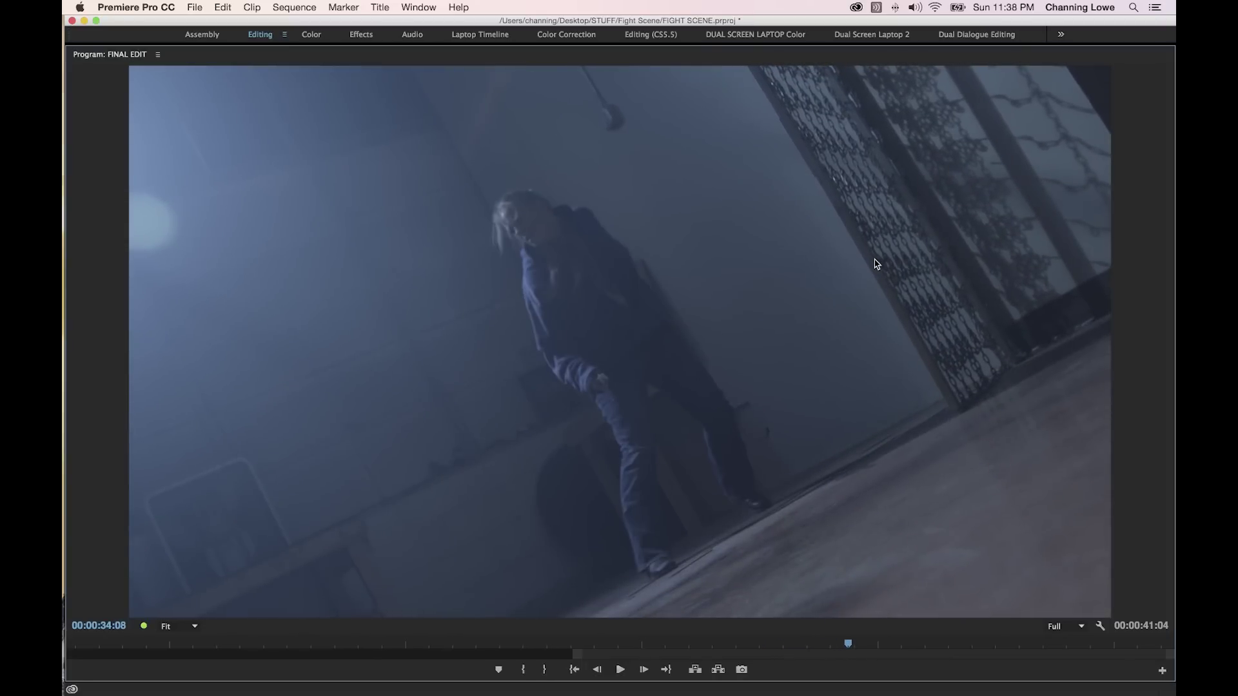
{"action": "key", "text": "grave"}
{"action": "left_click", "coordinate": [936, 537]}
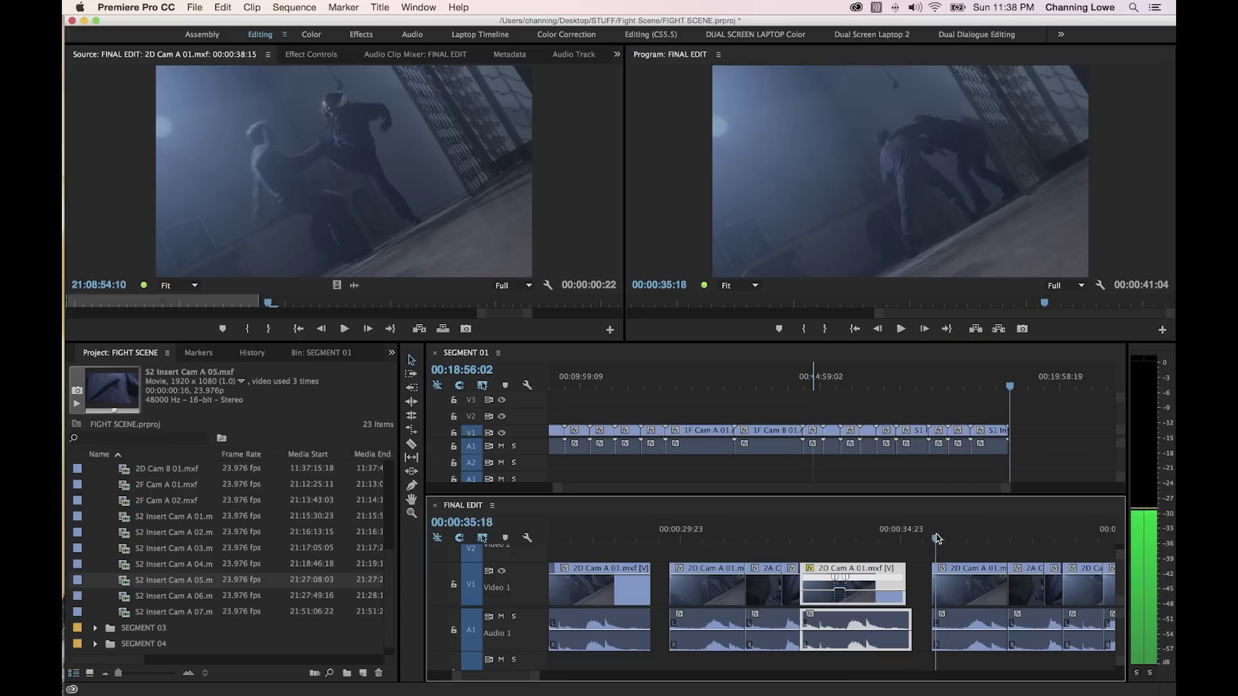
{"action": "key", "text": "grave"}
{"action": "key", "text": "space"}
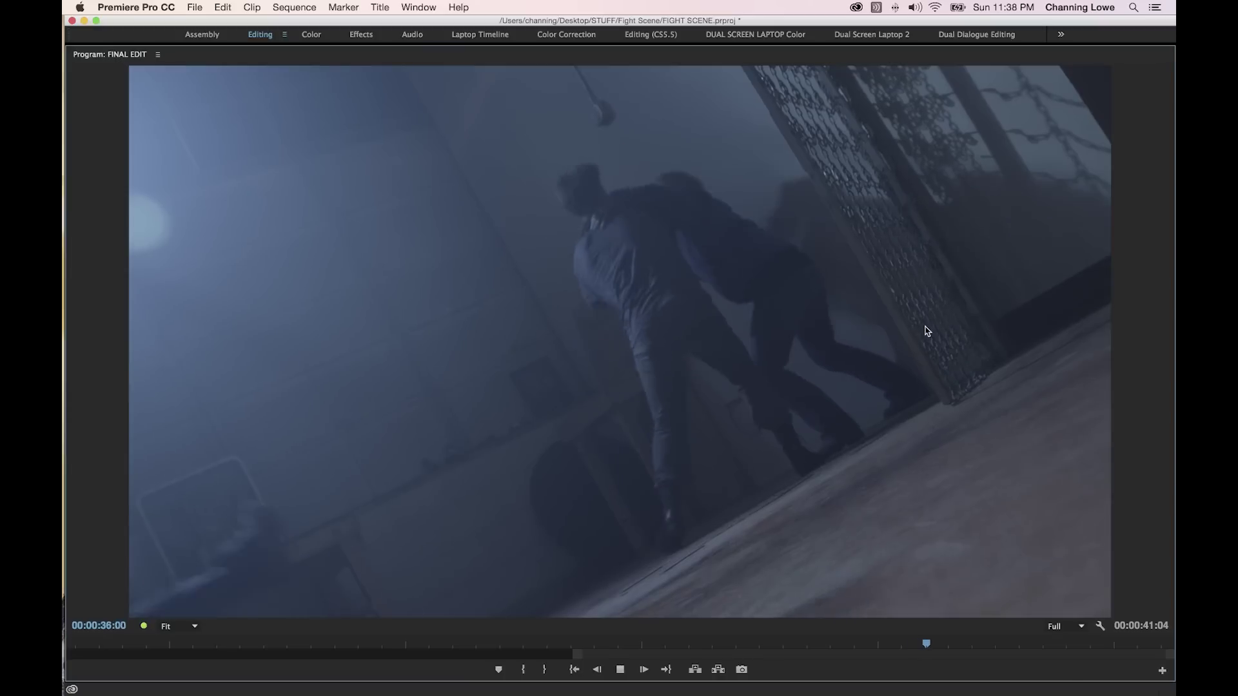
{"action": "key", "text": "space"}
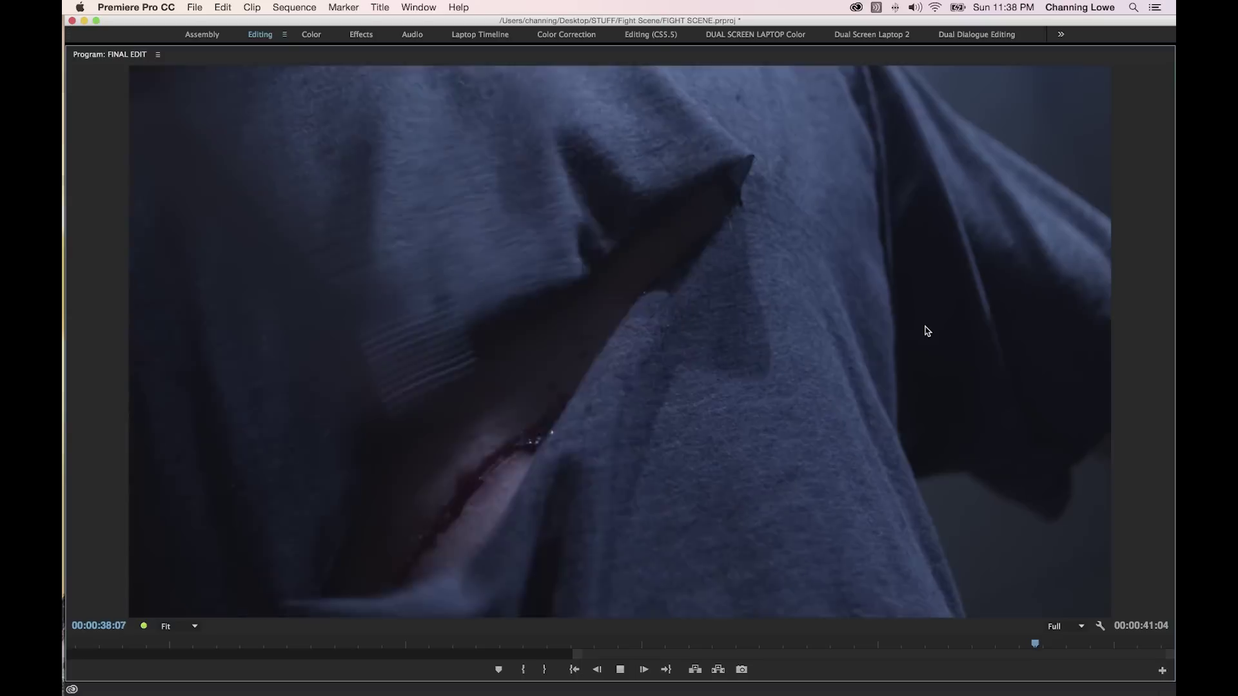
{"action": "key", "text": "space"}
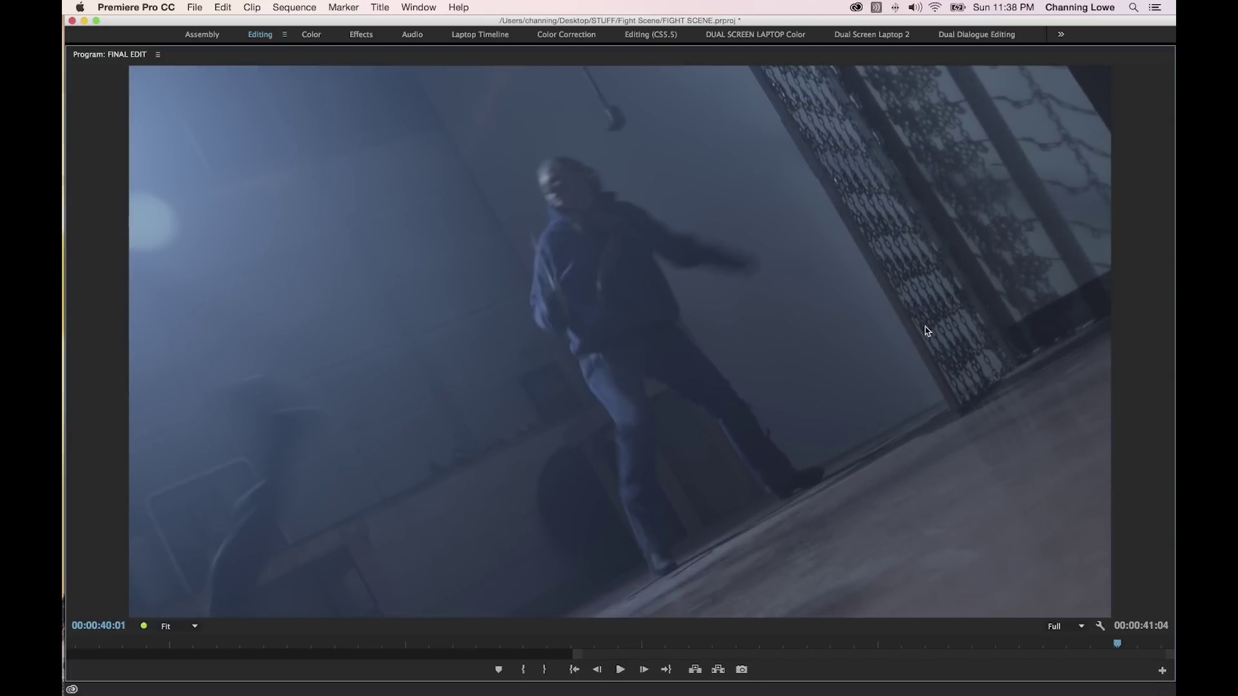
{"action": "key", "text": "grave"}
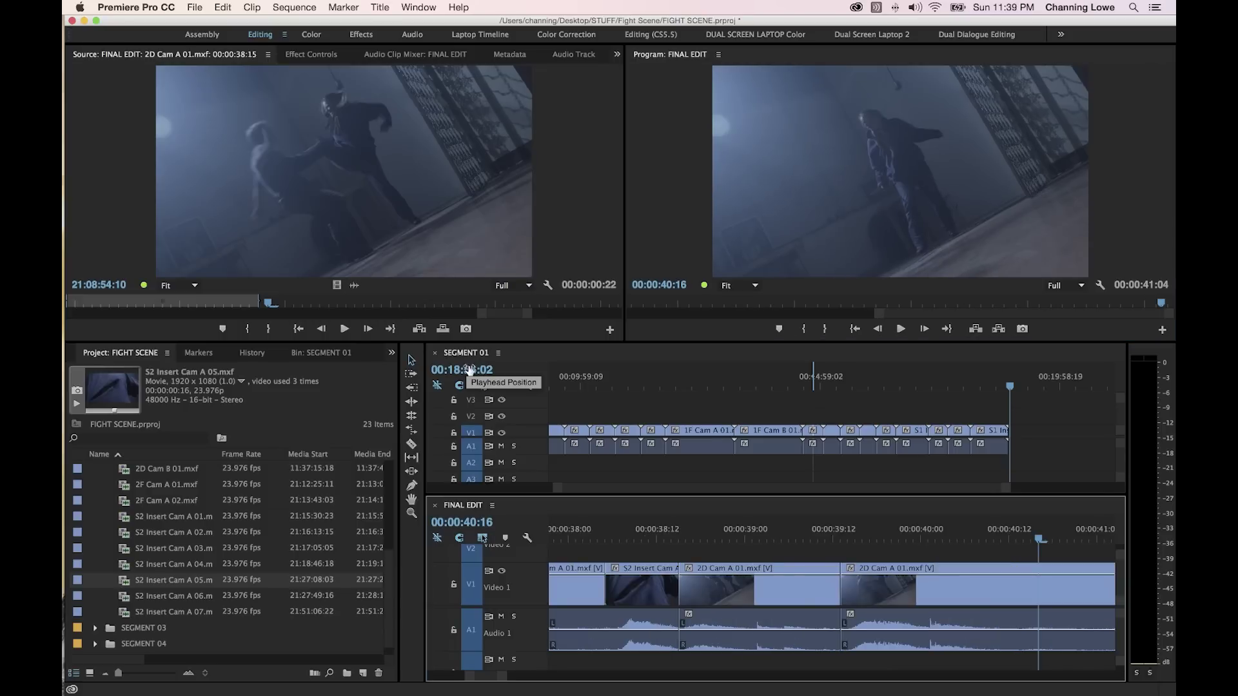
Close the SEGMENT 01 sequence in the timeline and collapse the SEGMENT 02 bin in the project.
{"action": "left_click", "coordinate": [436, 354]}
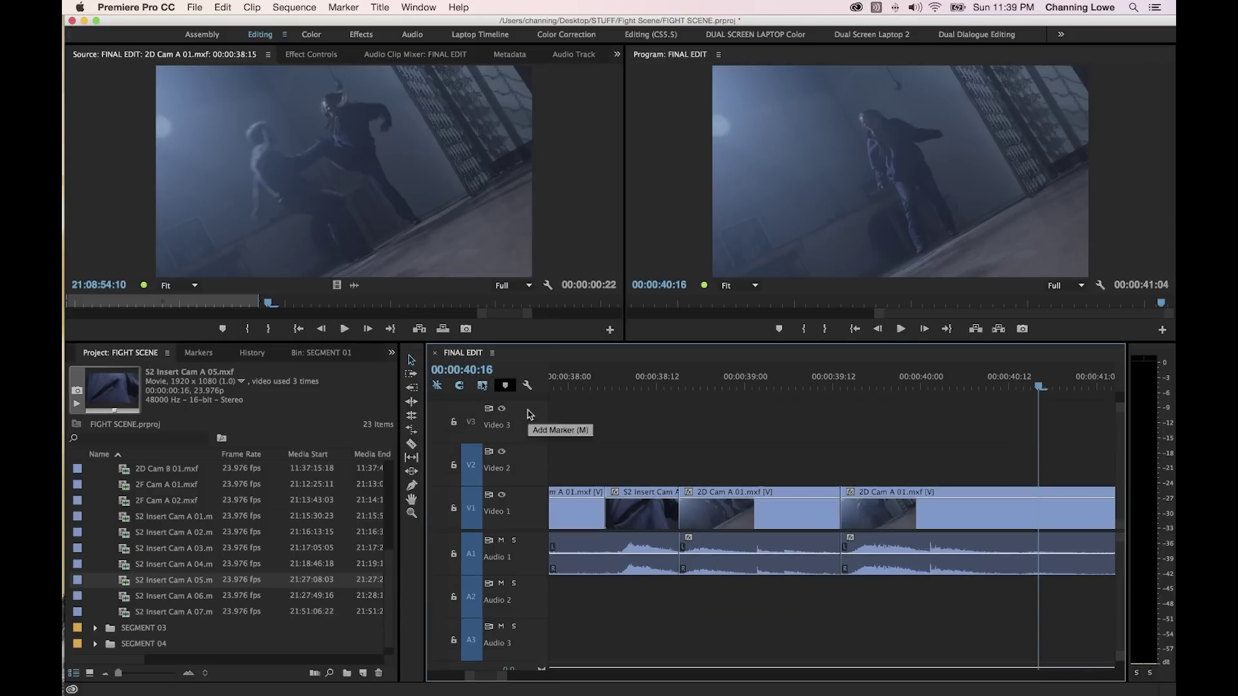
{"action": "key", "text": "backslash"}
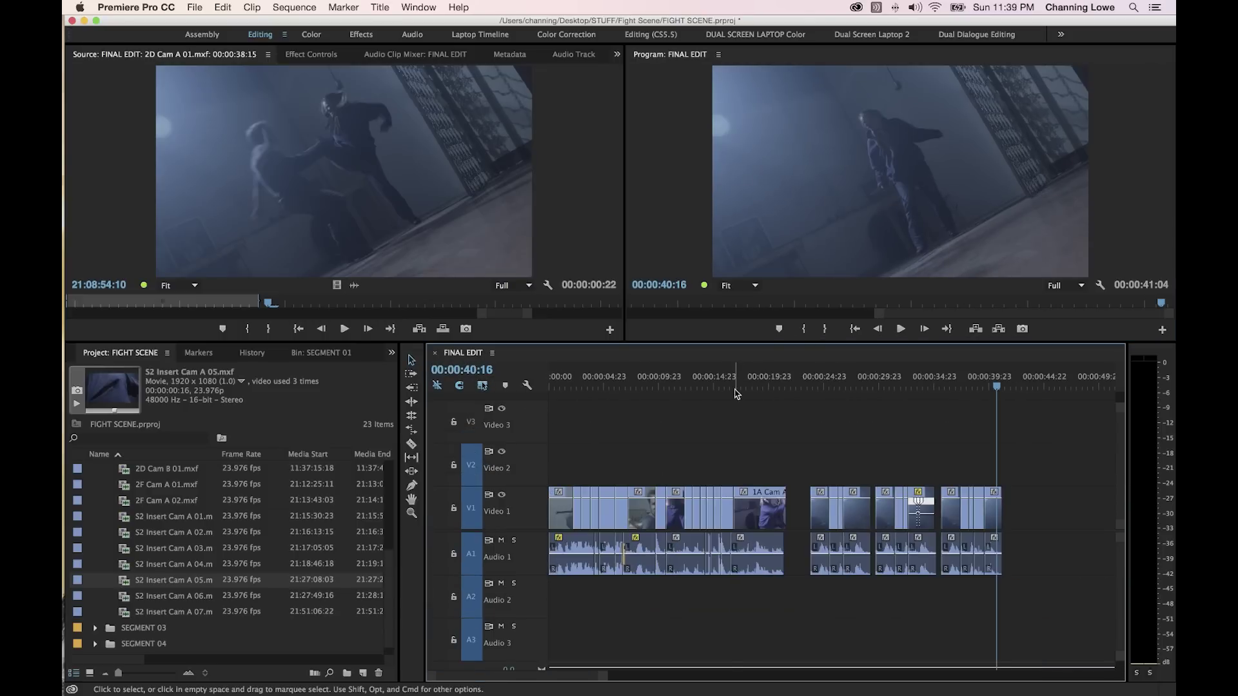
{"action": "left_click", "coordinate": [730, 389]}
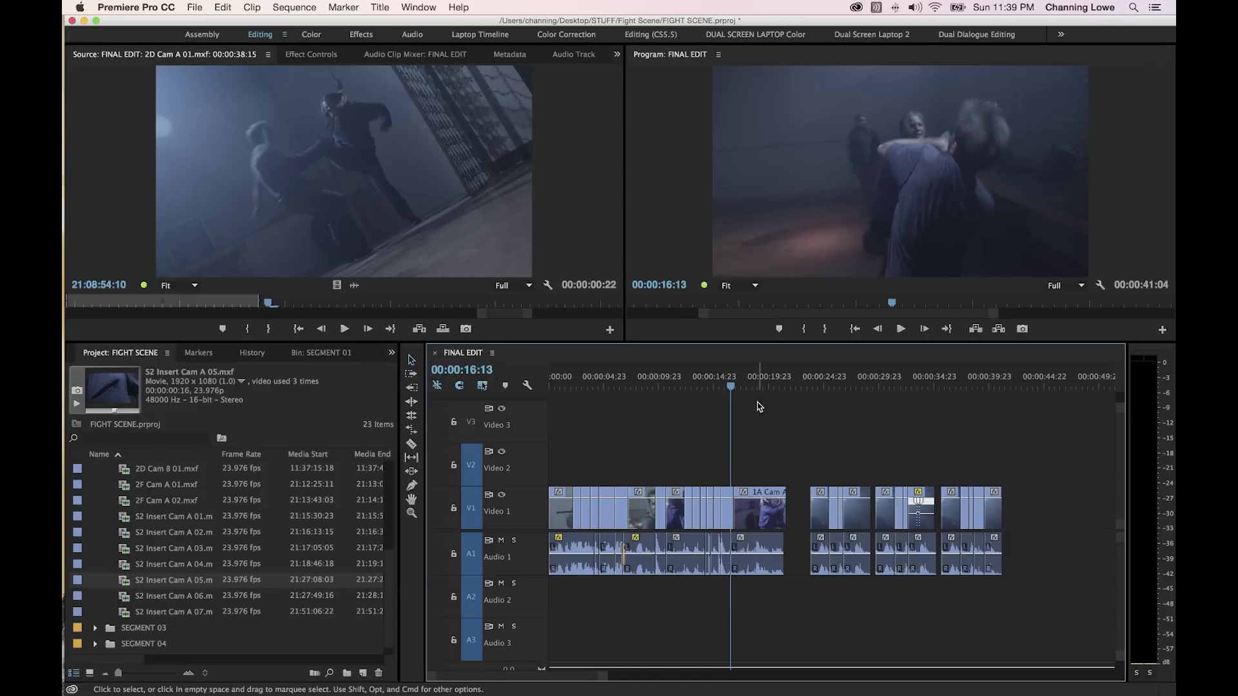
{"action": "left_click_drag", "start_coordinate": [765, 387], "coordinate": [808, 392]}
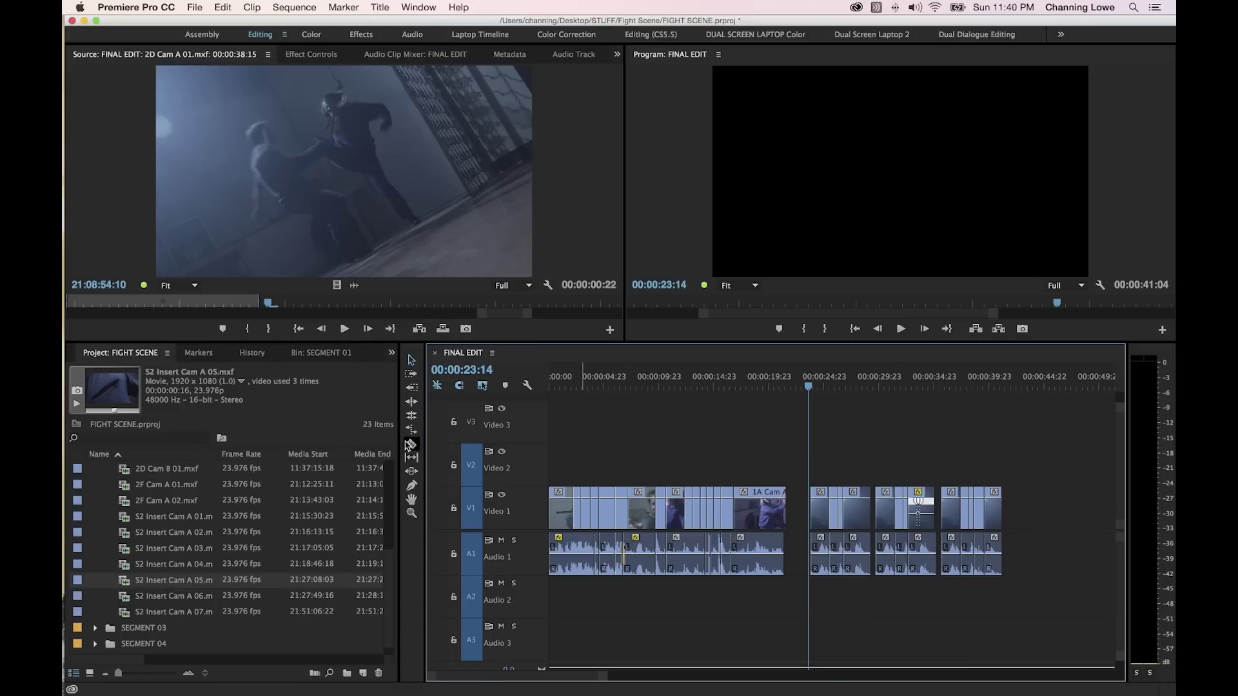
{"action": "scroll", "coordinate": [163, 537], "scroll_direction": "up", "scroll_amount": 4}
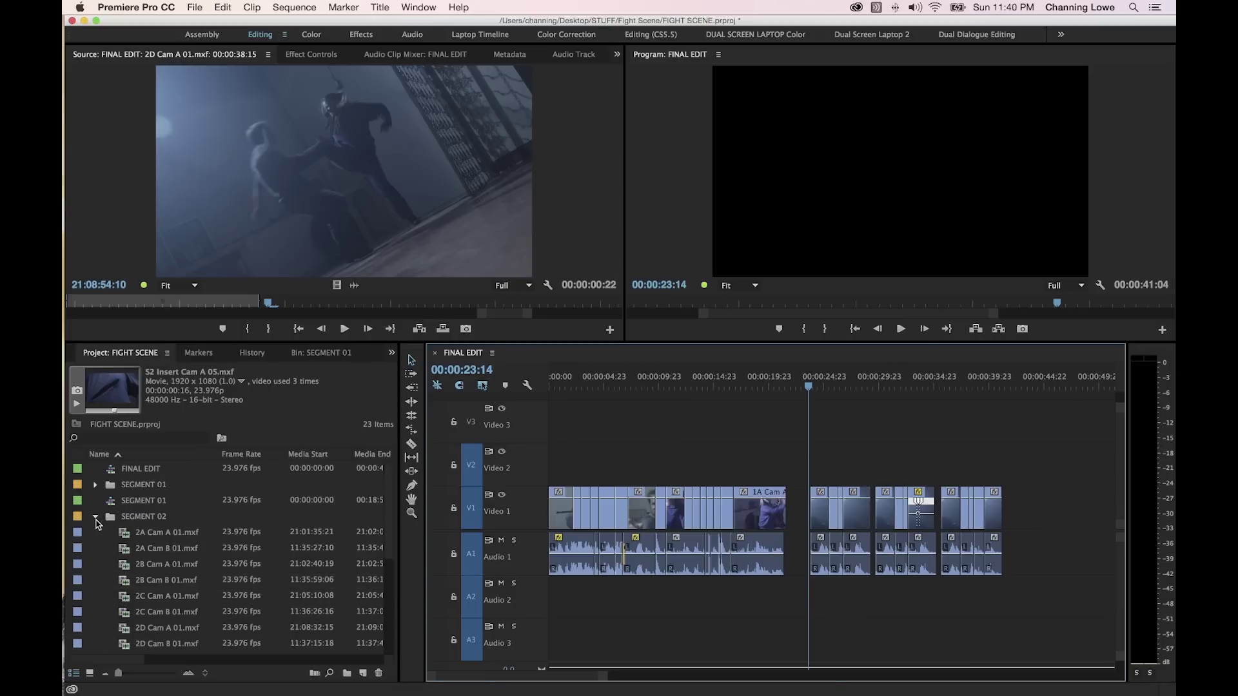
{"action": "left_click", "coordinate": [95, 518]}
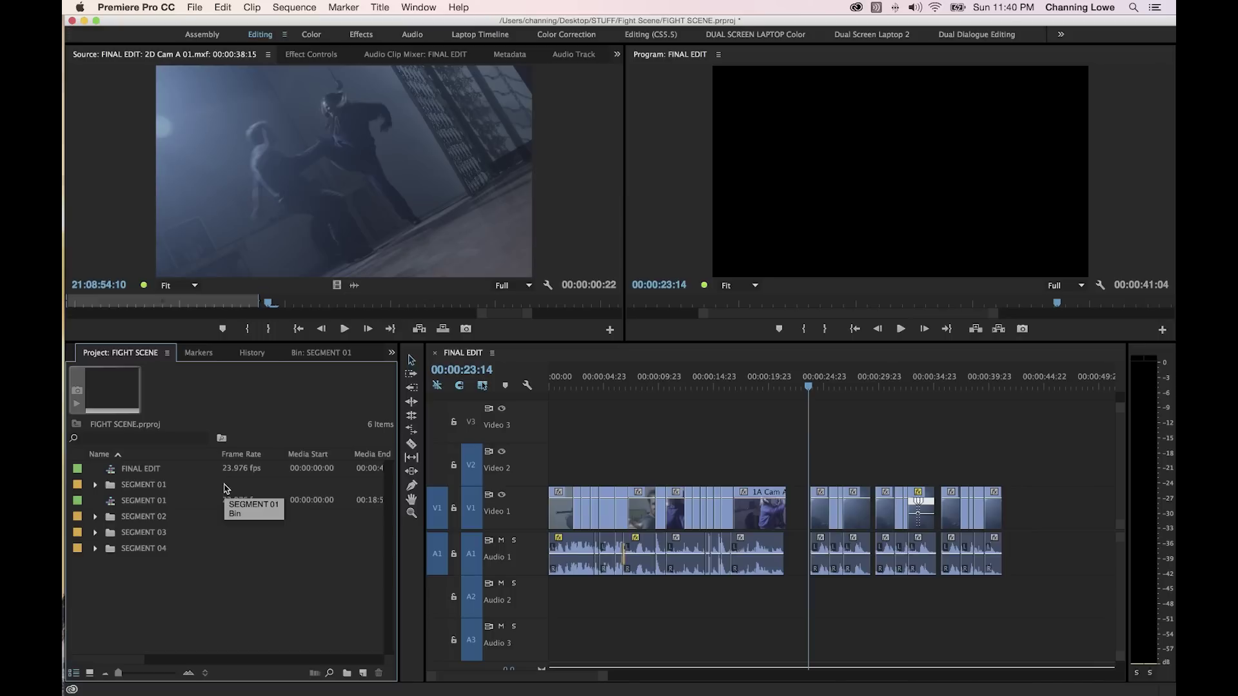
Import the SOUND FX folder into the project and open its bin.
{"action": "left_click_drag", "start_coordinate": [751, 381], "coordinate": [821, 386]}
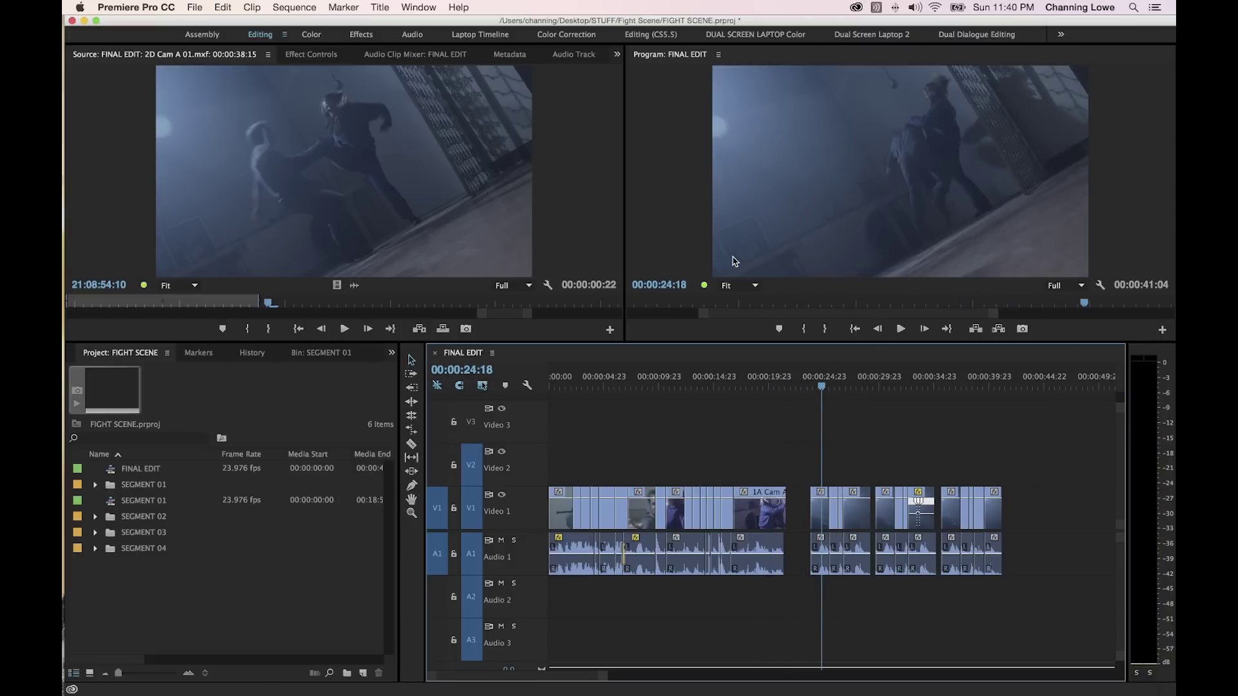
{"action": "double_click", "coordinate": [191, 583]}
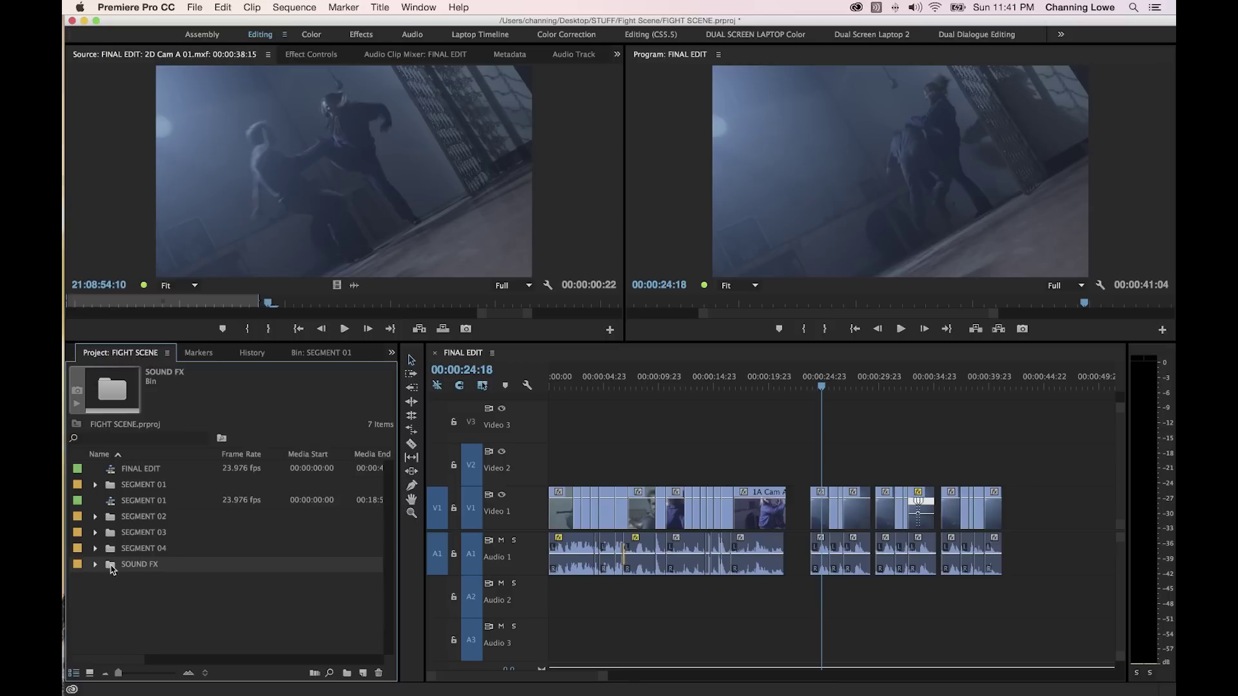
{"action": "double_click", "coordinate": [111, 566]}
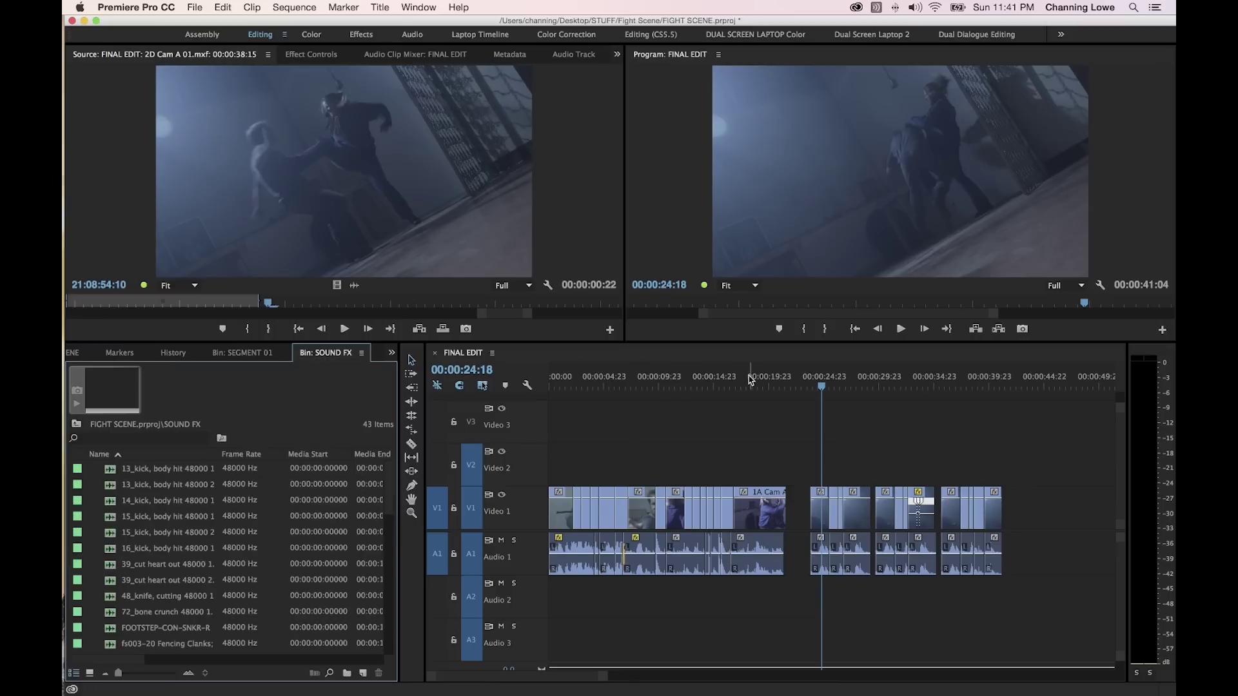
Park the playhead at 00:00:24:04 in the first version's opening 2D Cam A 01 clip, ahead of the kick.
{"action": "left_click", "coordinate": [822, 385]}
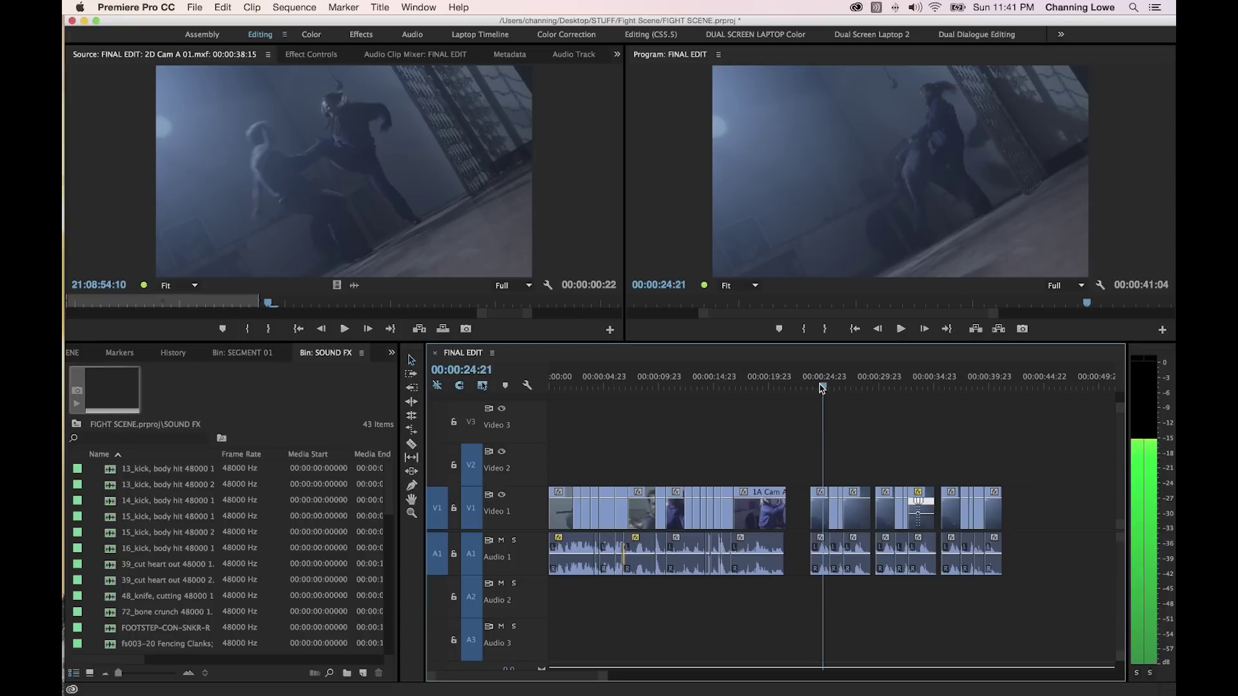
{"action": "key", "text": "="}
{"action": "key", "text": "="}
{"action": "key", "text": "="}
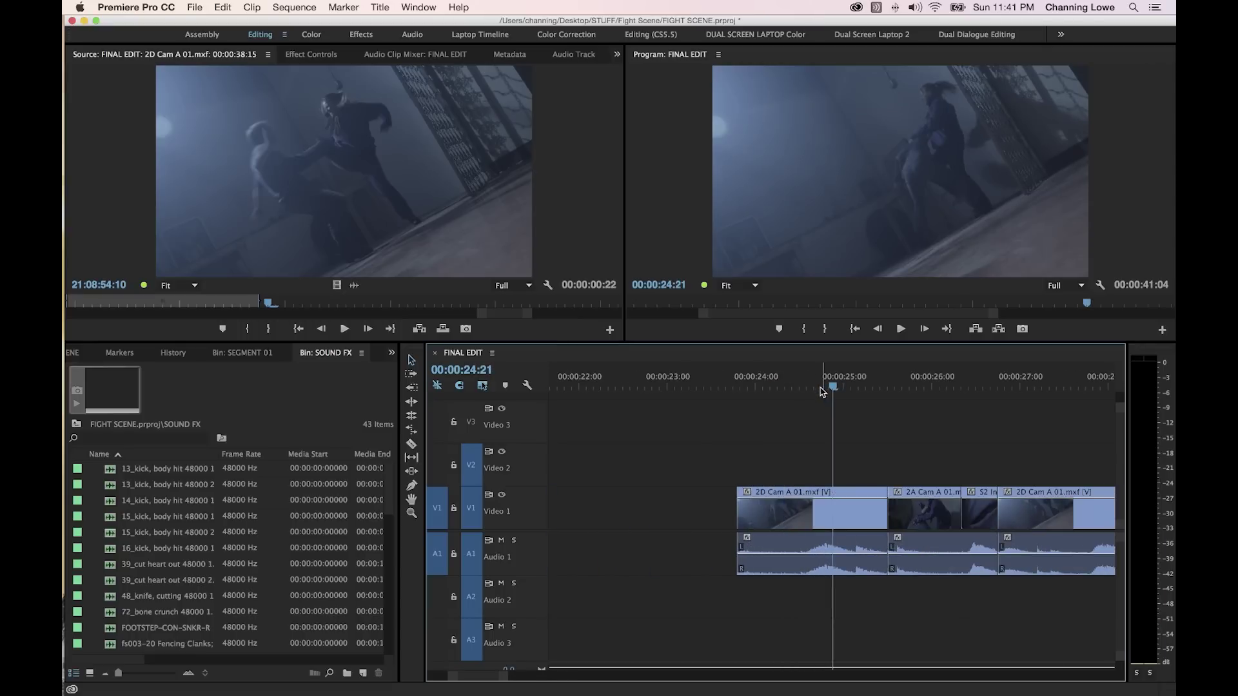
{"action": "left_click", "coordinate": [814, 386]}
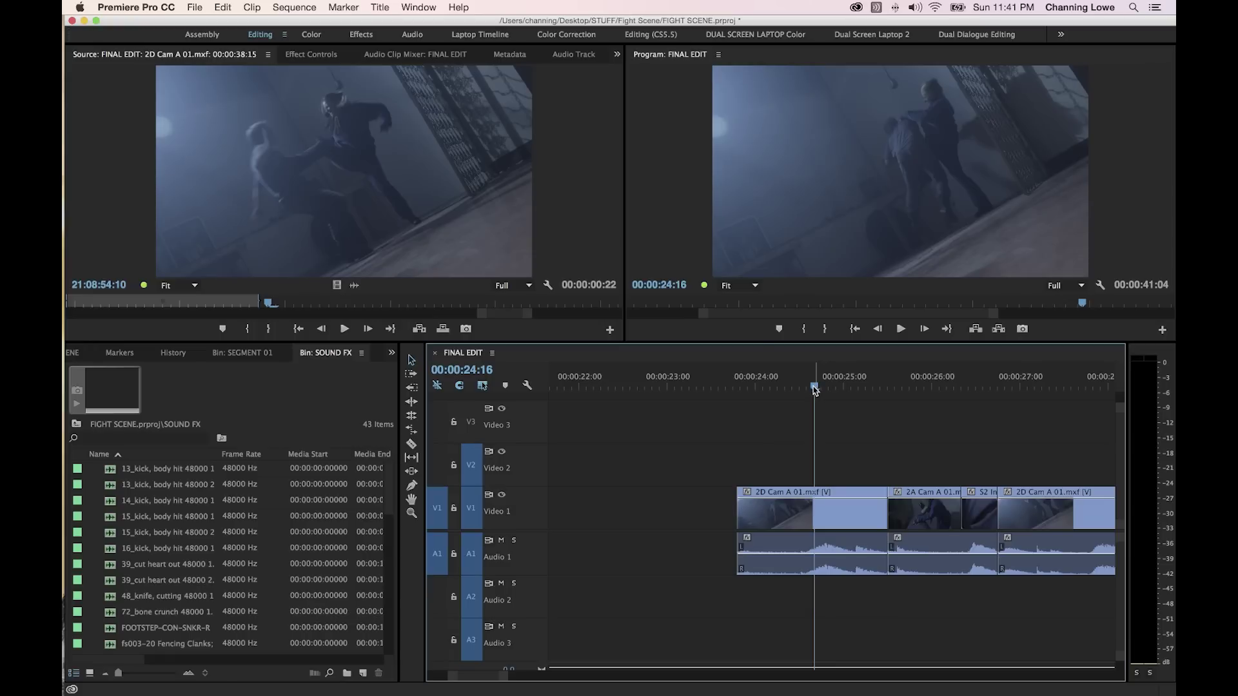
{"action": "key", "text": "minus"}
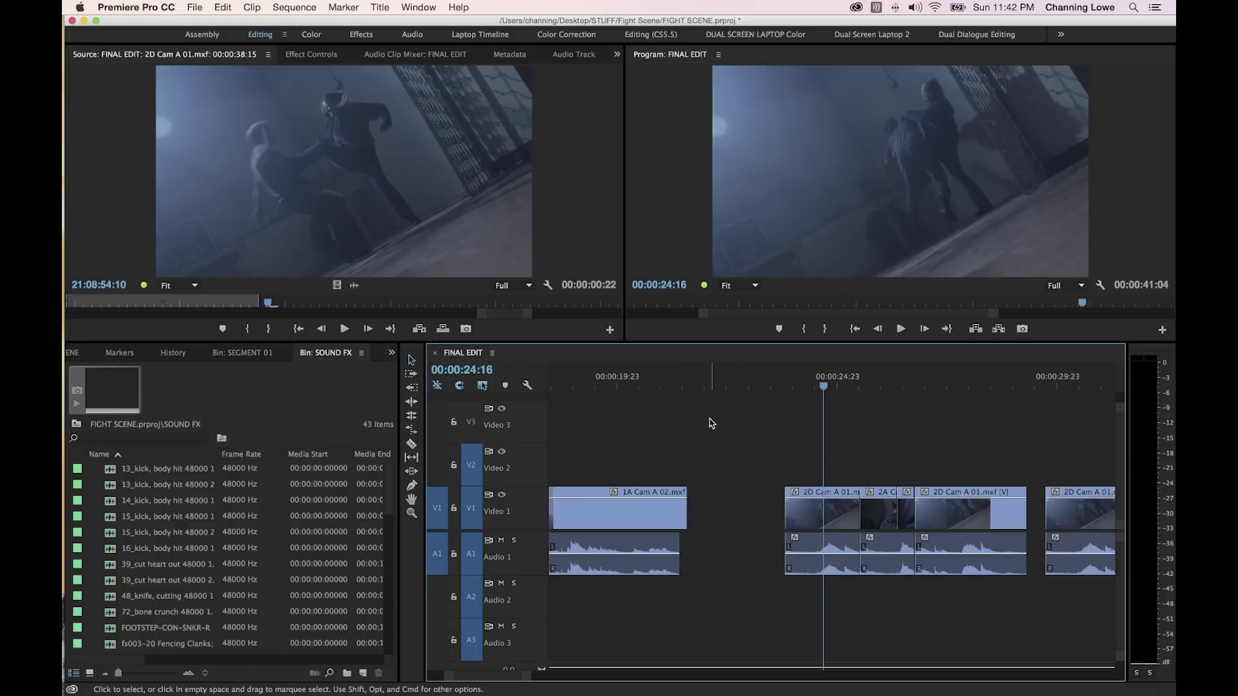
{"action": "left_click_drag", "start_coordinate": [818, 385], "coordinate": [801, 387]}
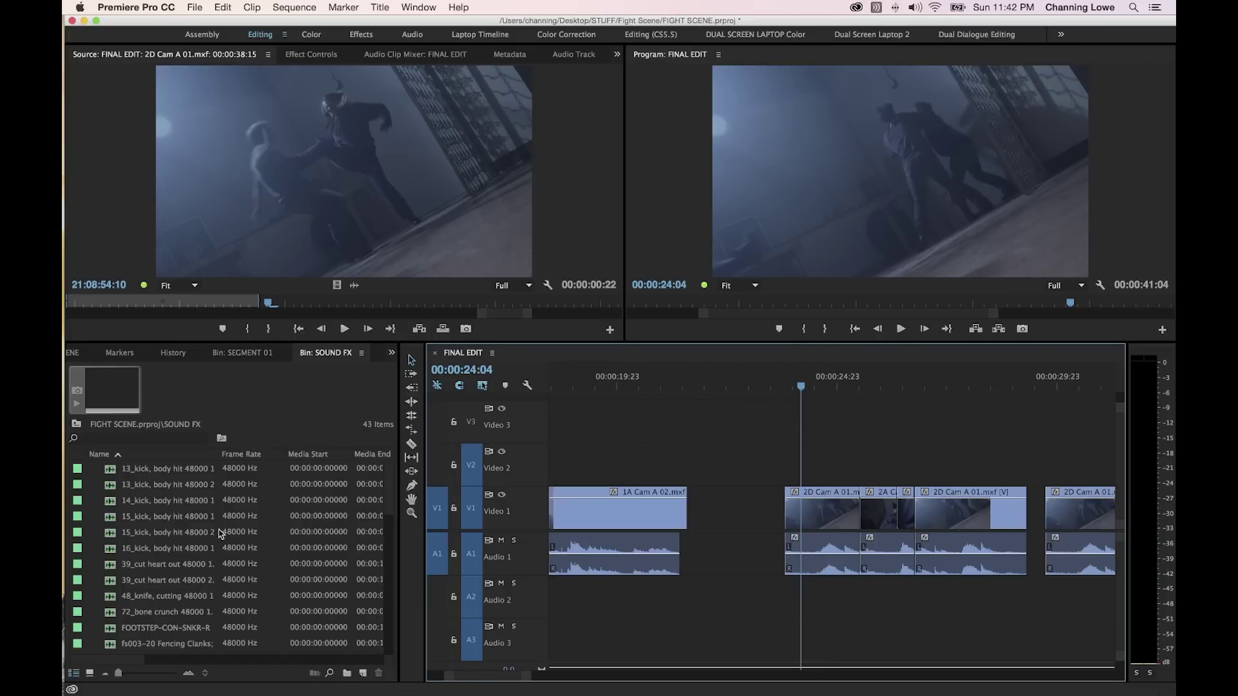
Mark an out point at 00;00;01;02 in the first fs004-11 Kicks With Whooshes sound and overwrite it onto Audio 2 at 00:00:24:04.
{"action": "scroll", "coordinate": [158, 564], "scroll_direction": "down", "scroll_amount": 5}
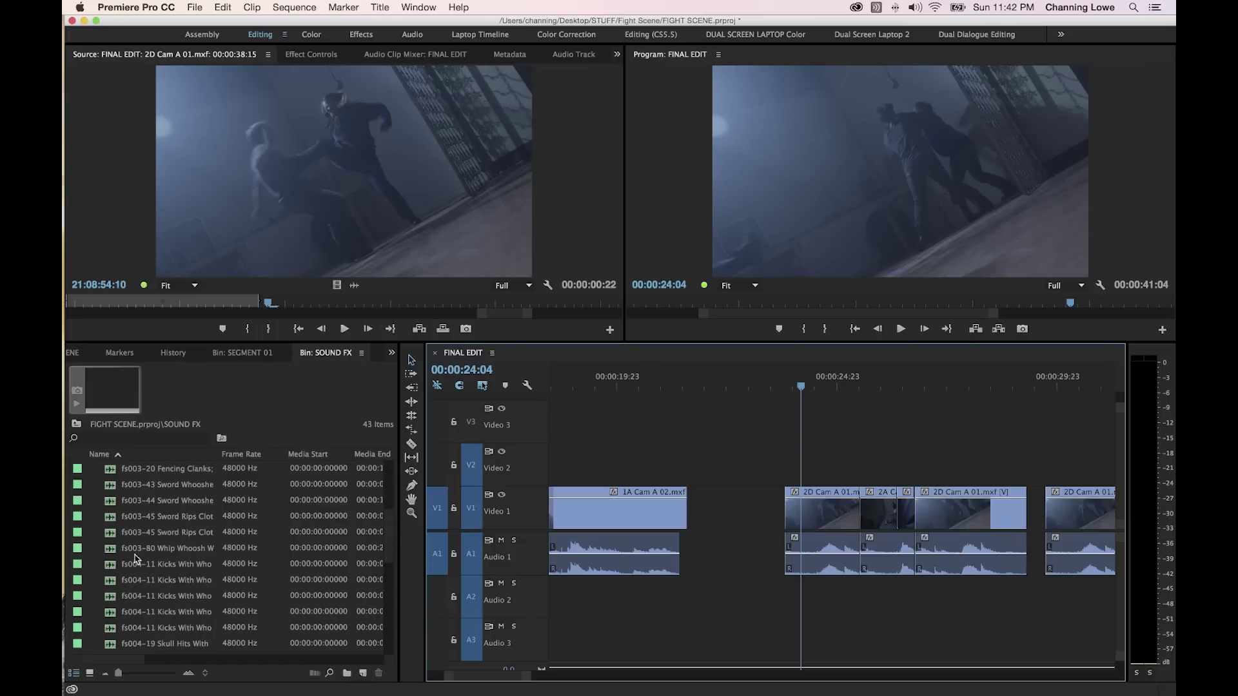
{"action": "double_click", "coordinate": [106, 568]}
{"action": "key", "text": "space"}
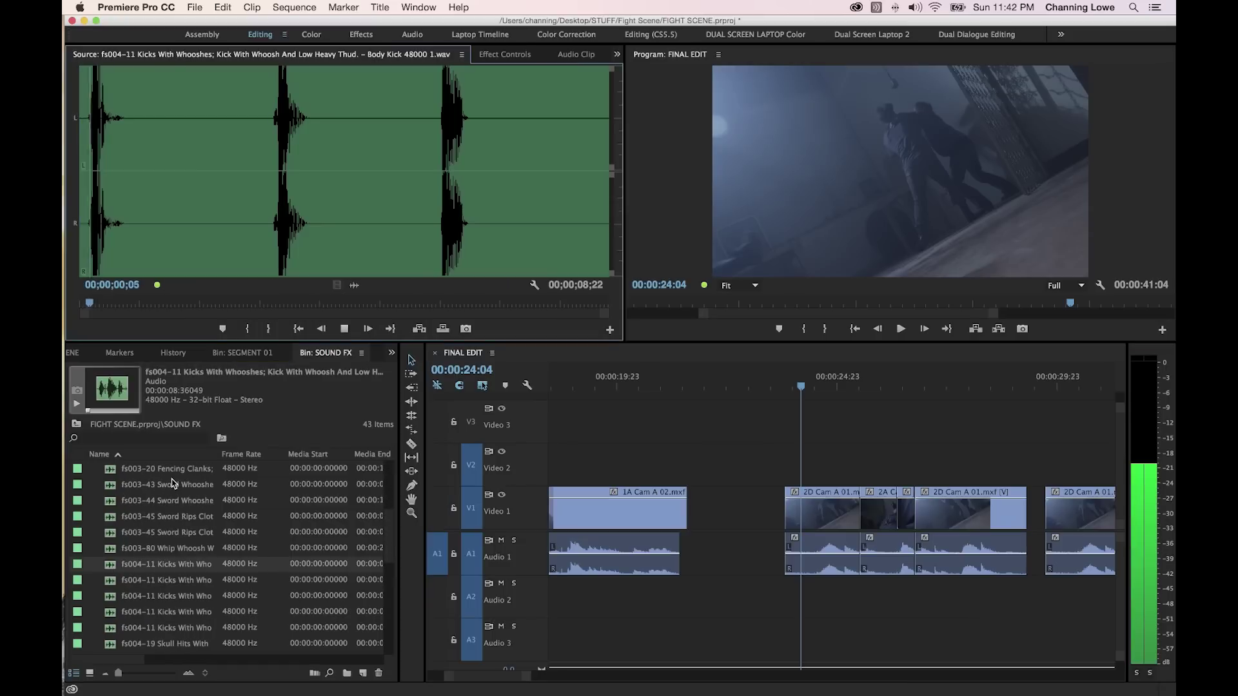
{"action": "key", "text": "space"}
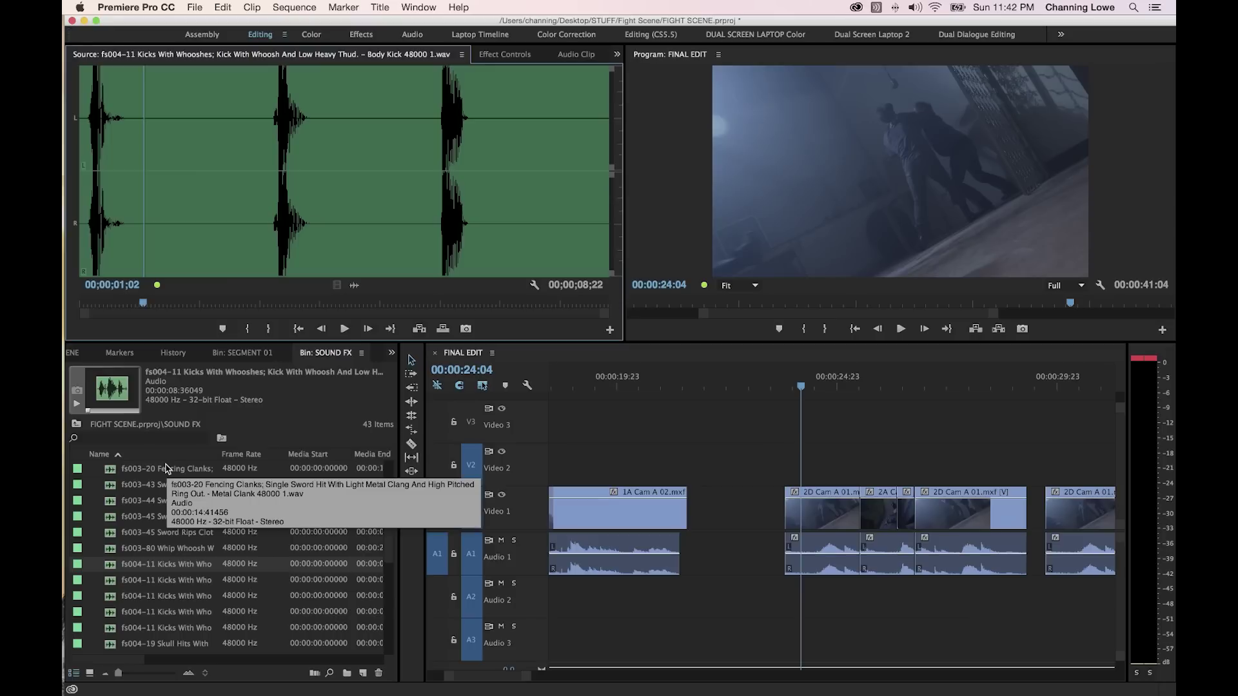
{"action": "key", "text": "o"}
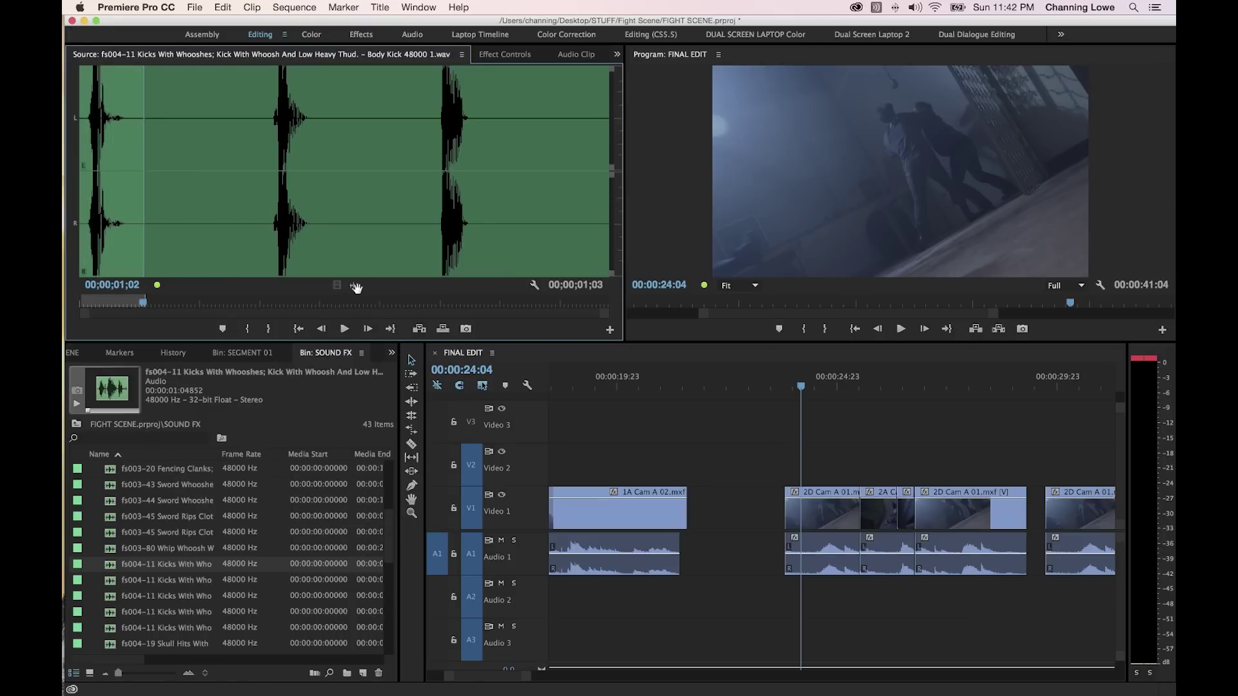
{"action": "left_click", "coordinate": [437, 596]}
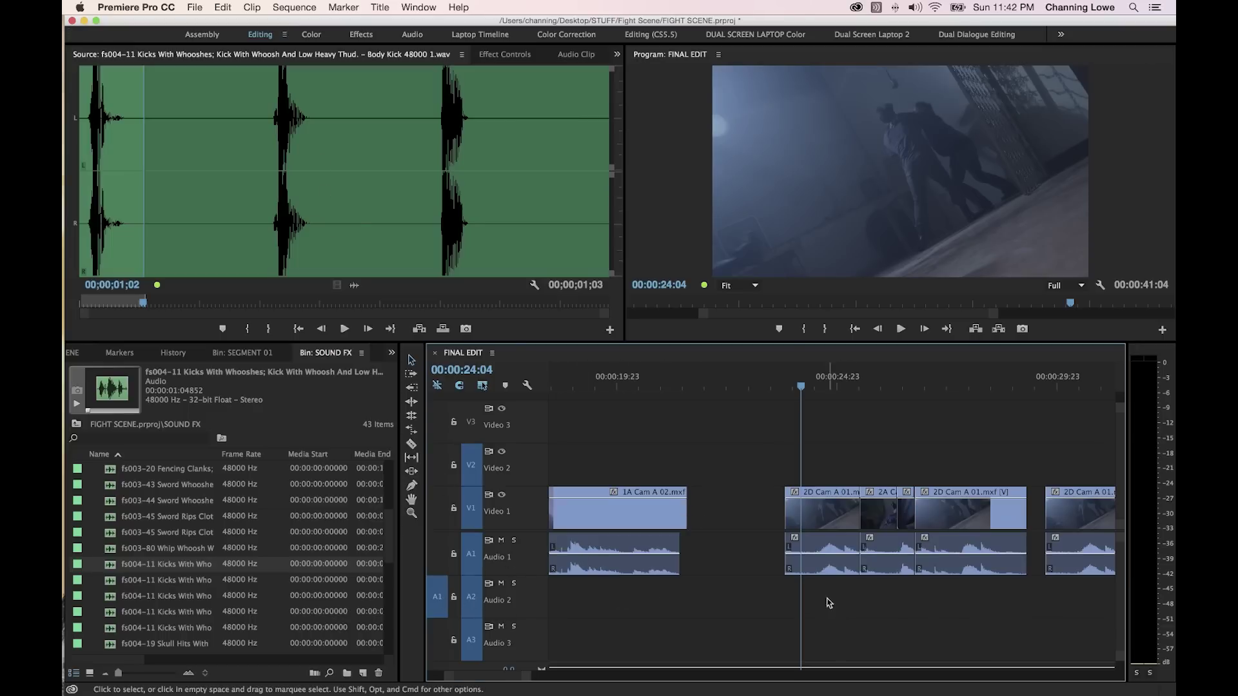
{"action": "key", "text": "."}
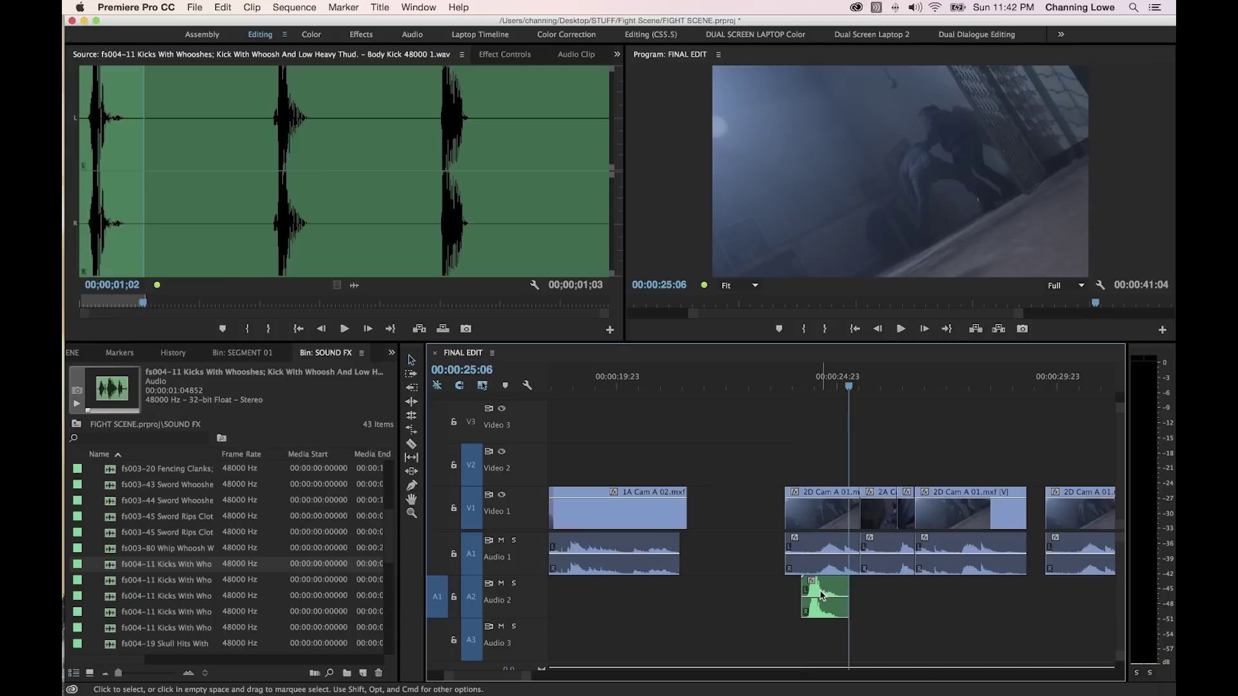
Play the kick sound against the picture and step the playhead to the impact frame at 00:00:24:13.
{"action": "left_click", "coordinate": [787, 385]}
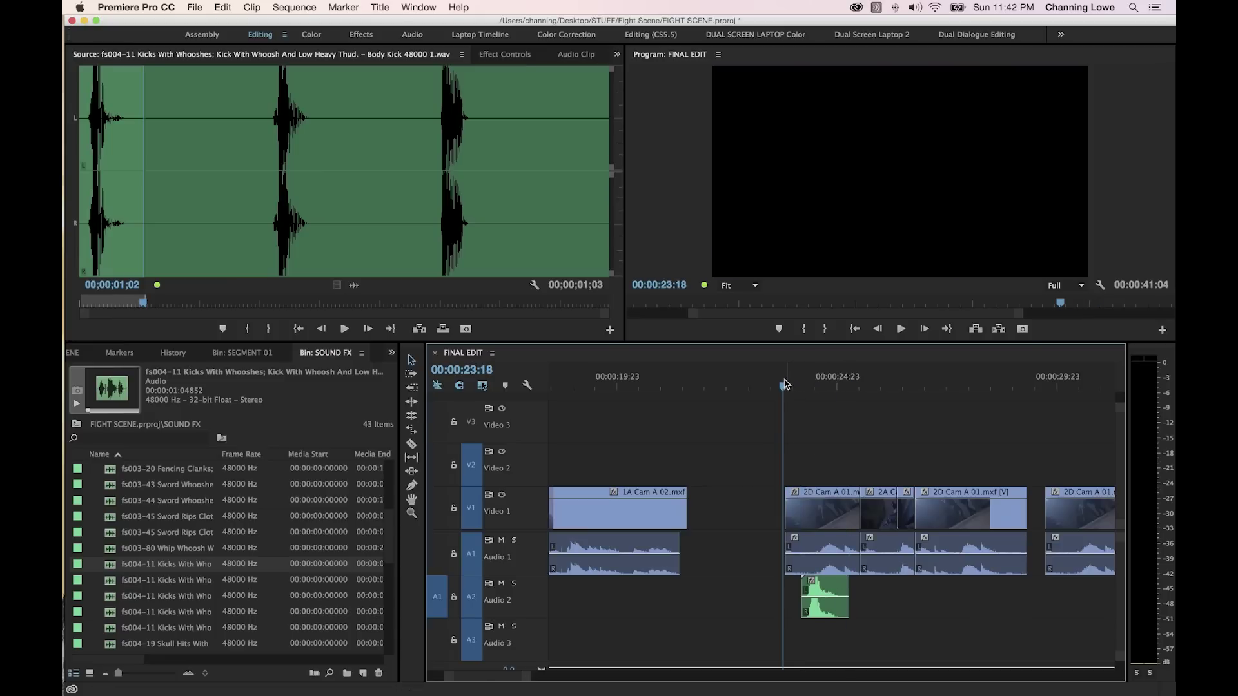
{"action": "left_click", "coordinate": [800, 385]}
{"action": "key", "text": "equal"}
{"action": "key", "text": "equal"}
{"action": "key", "text": "equal"}
{"action": "key", "text": "equal"}
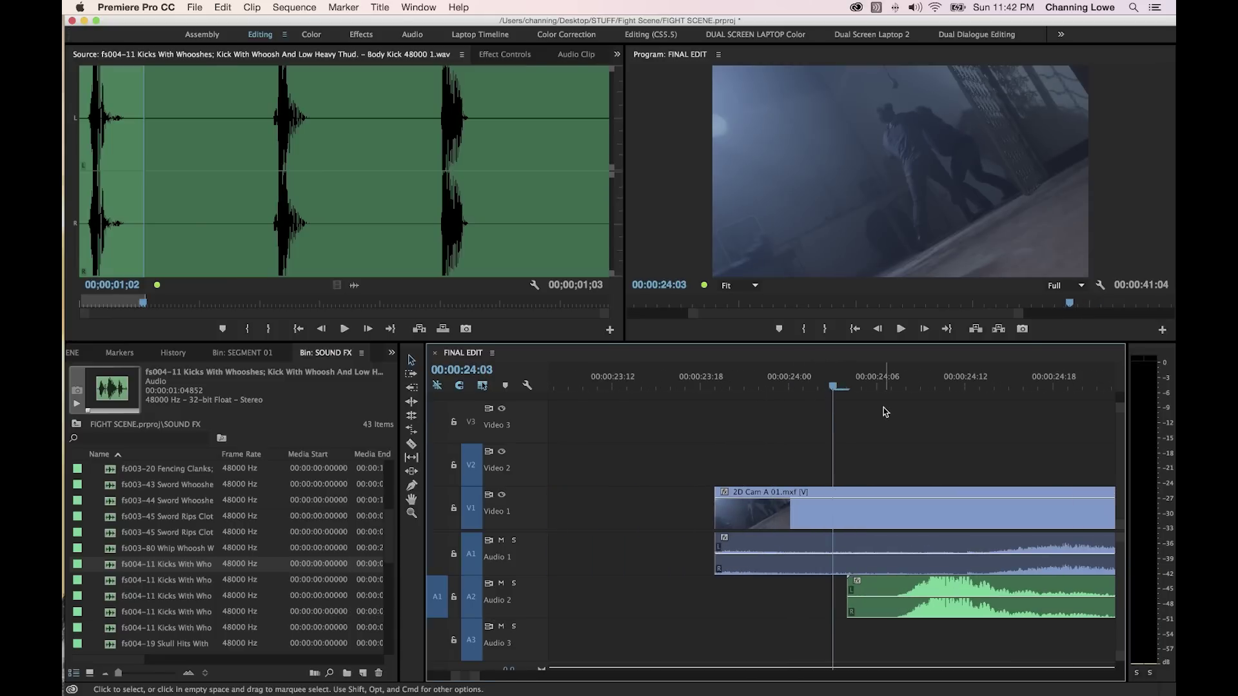
{"action": "key", "text": "space"}
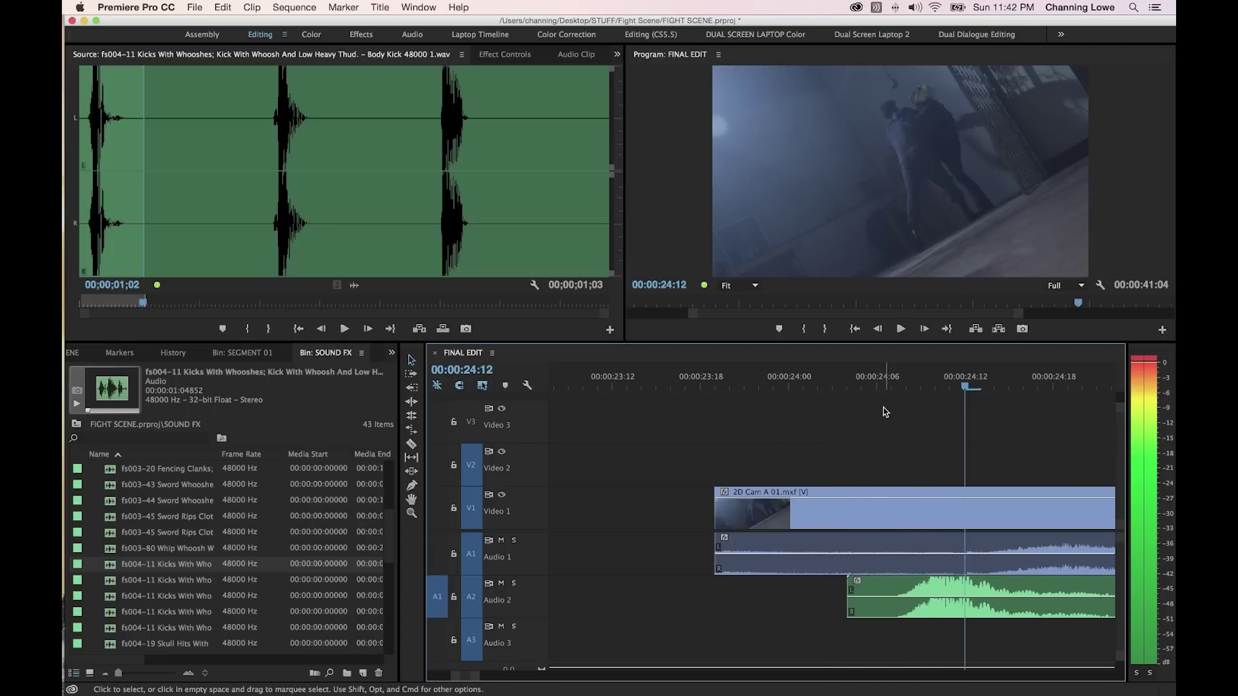
{"action": "key", "text": "minus"}
{"action": "key", "text": "Left"}
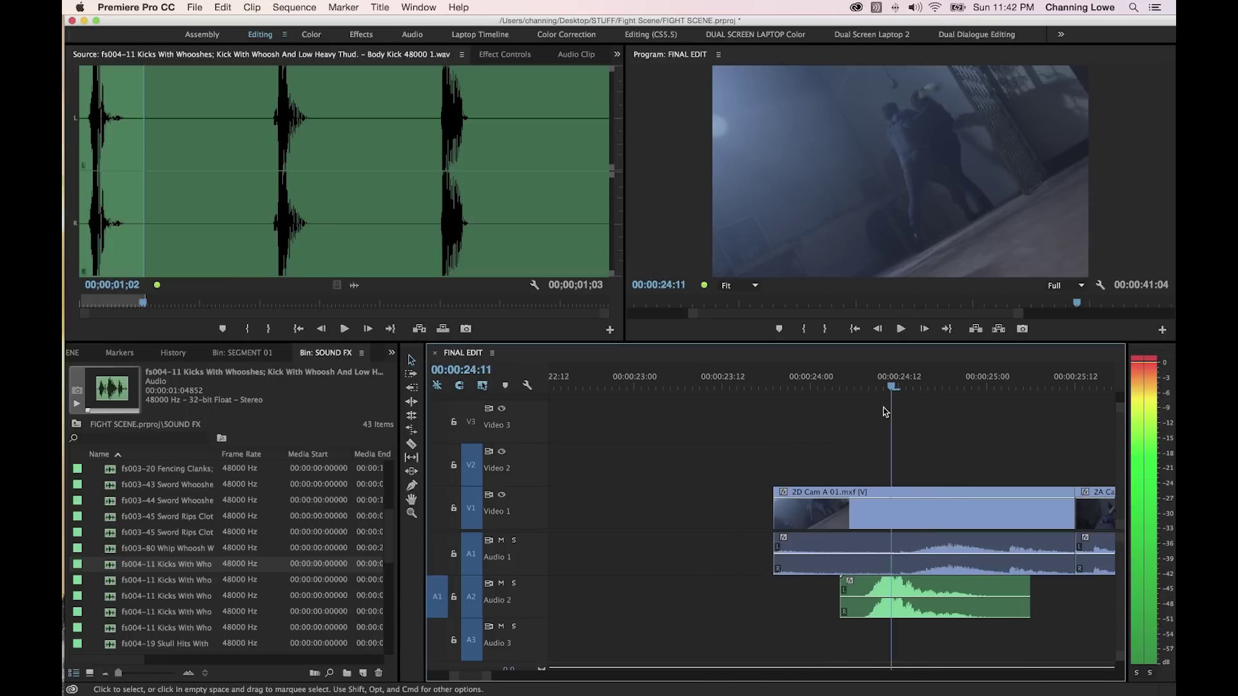
{"action": "key", "text": "Right"}
{"action": "key", "text": "Right"}
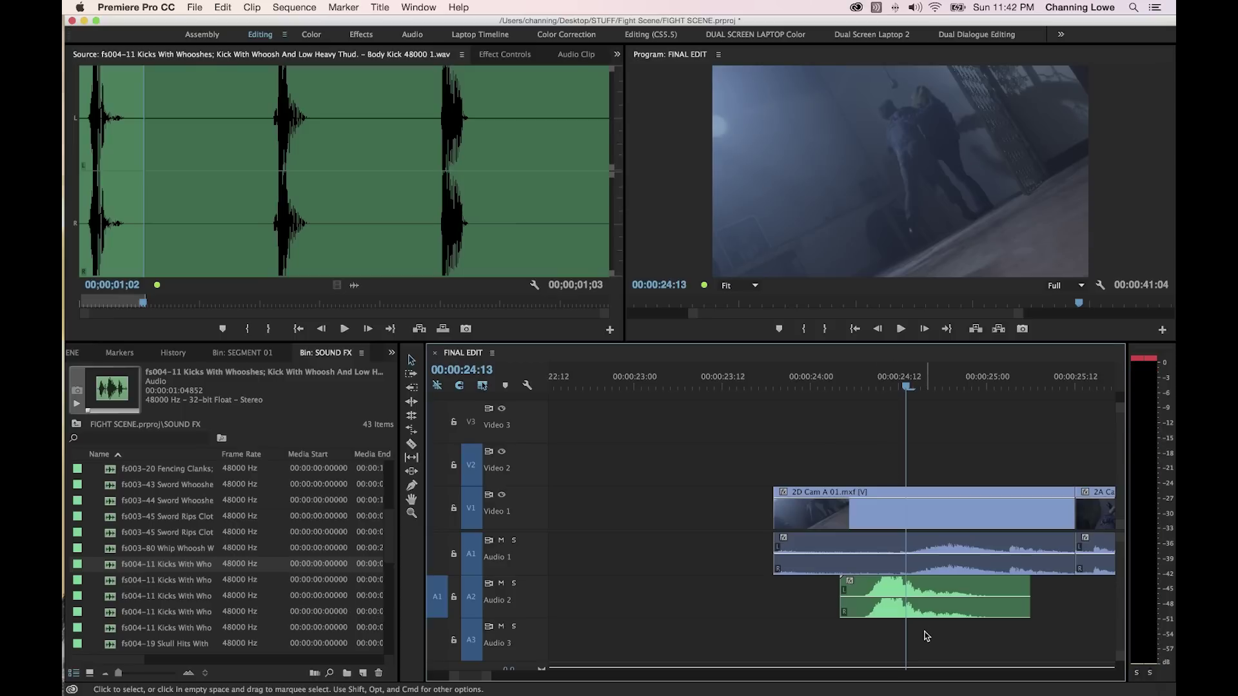
Nudge the kick sound on Audio 2 three frames later.
{"action": "left_click", "coordinate": [926, 594]}
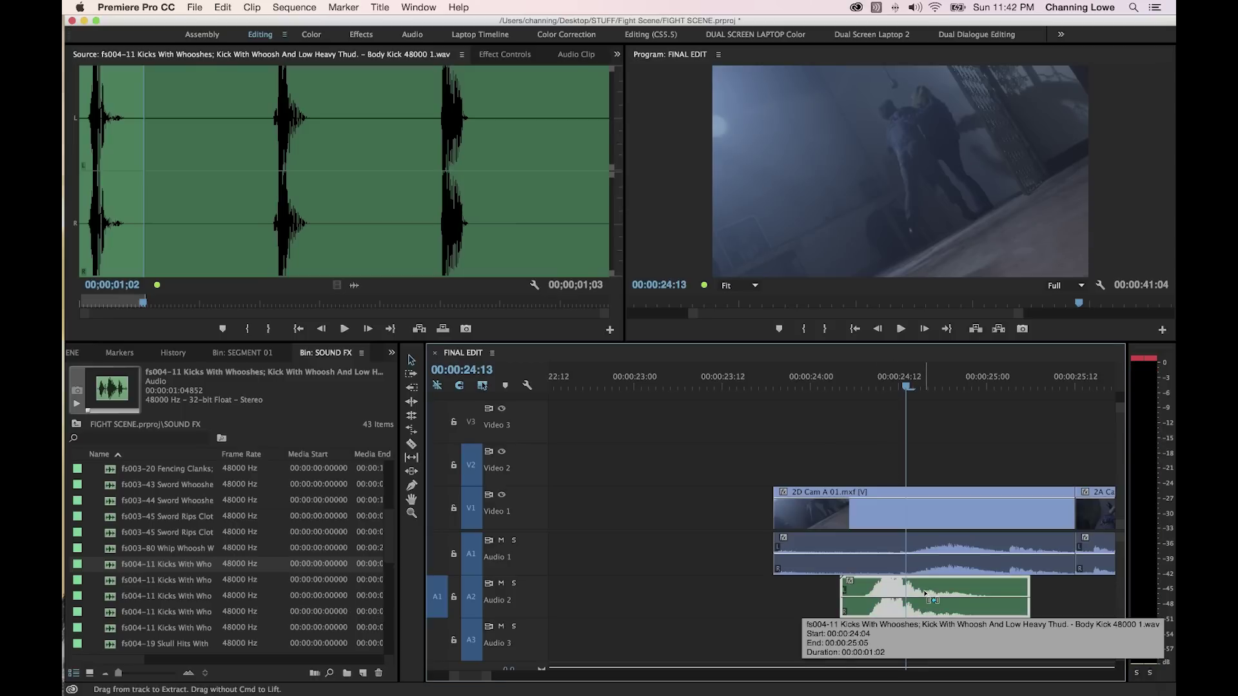
{"action": "key", "text": "super+Right"}
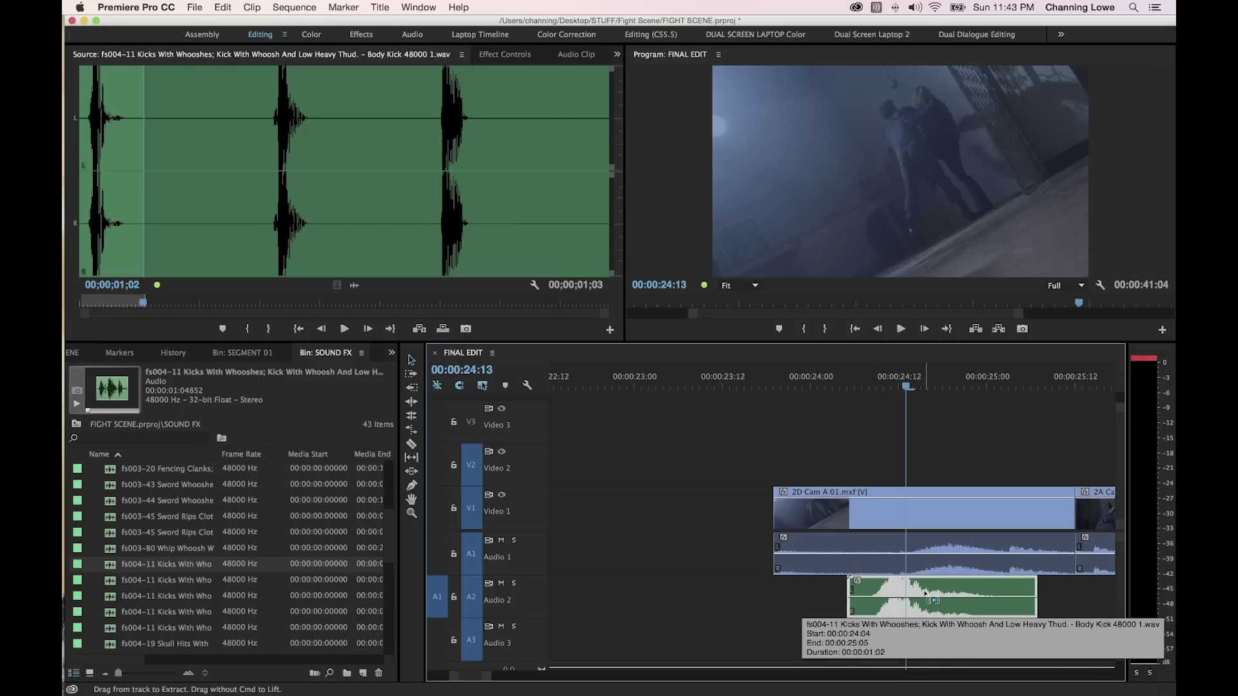
{"action": "key", "text": "super+Right"}
{"action": "key", "text": "super+Right"}
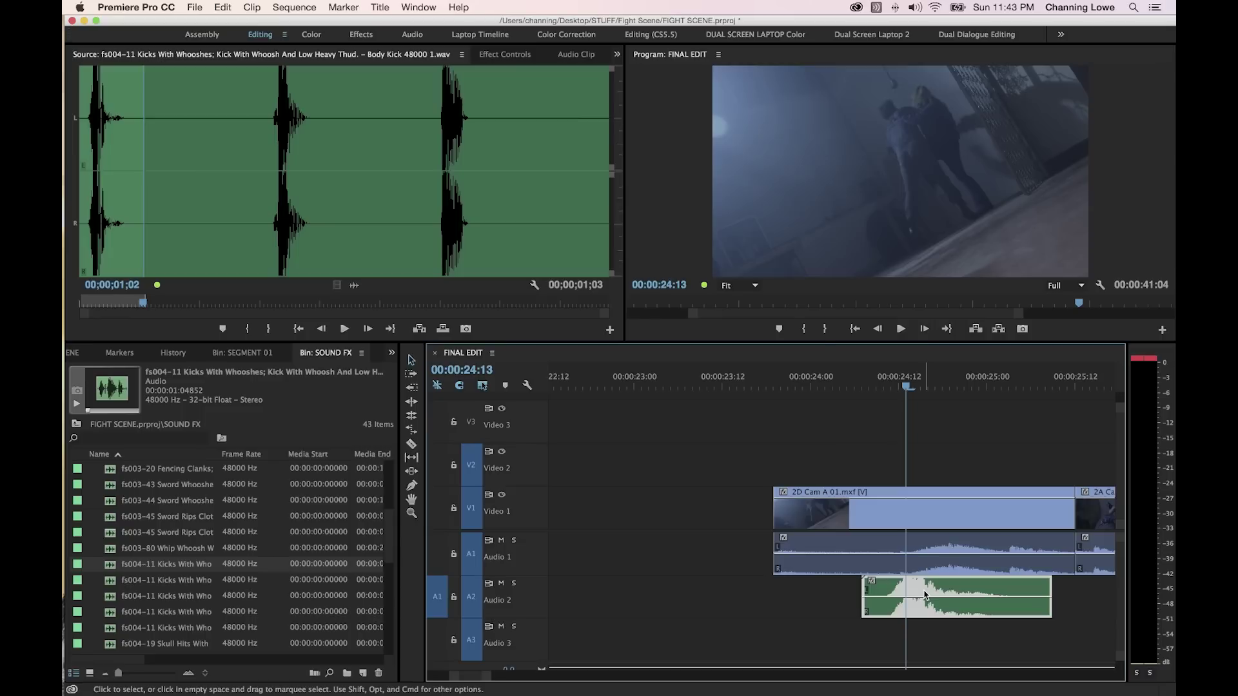
Step frame by frame around the kick's impact to check the sync of the nudged sound with the picture.
{"action": "key", "text": "Left"}
{"action": "key", "text": "Left"}
{"action": "key", "text": "Left"}
{"action": "key", "text": "Left"}
{"action": "key", "text": "Left"}
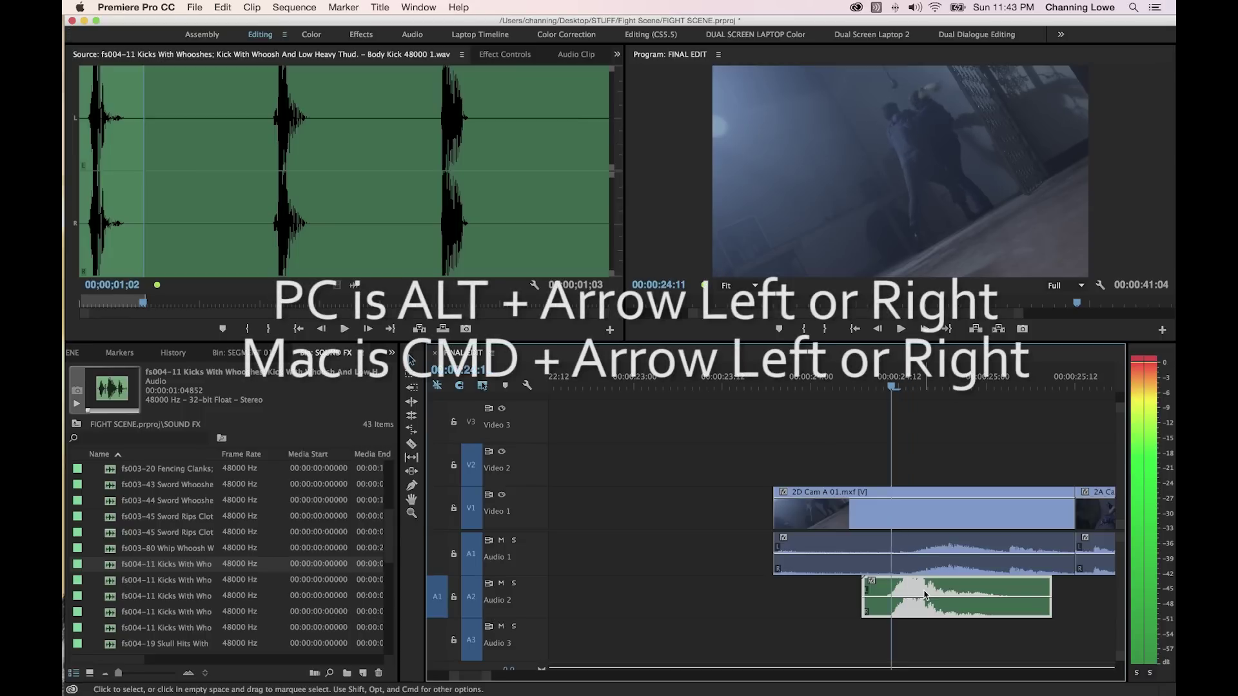
{"action": "key", "text": "Right"}
{"action": "key", "text": "Right"}
{"action": "key", "text": "Right"}
{"action": "key", "text": "Right"}
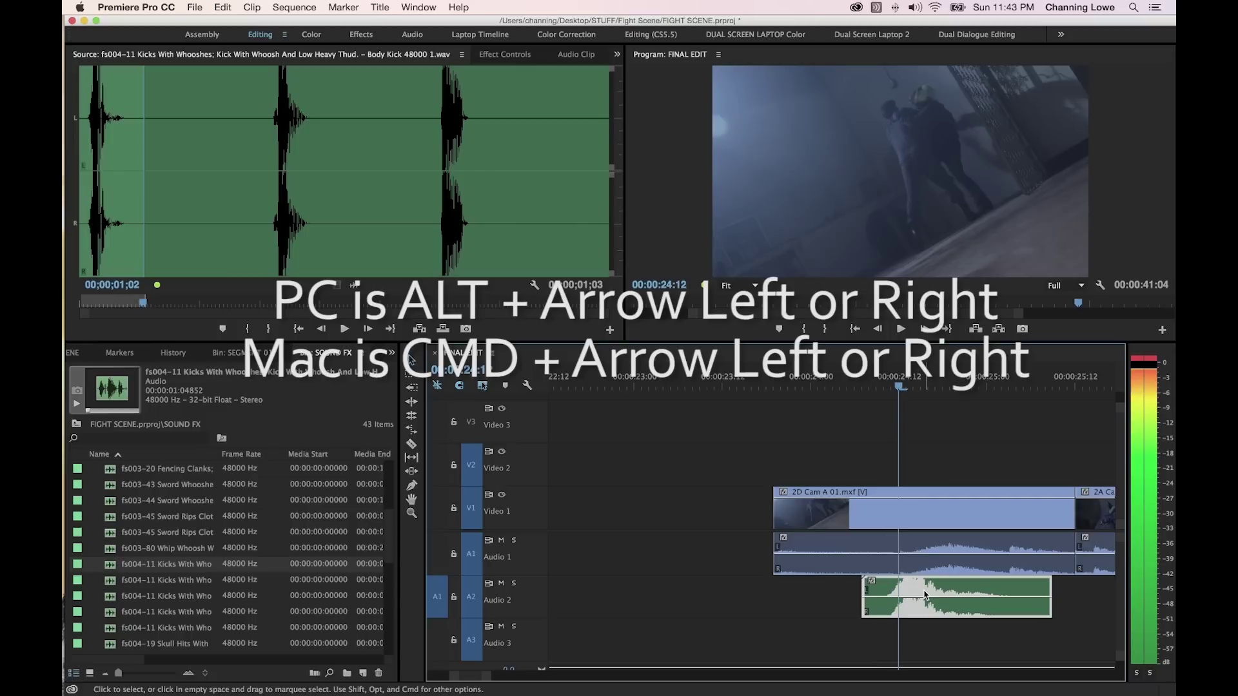
Lower the volume of the kick sound on Audio 2 and play it back from 00:00:24:06.
{"action": "left_click_drag", "start_coordinate": [920, 603], "coordinate": [920, 613]}
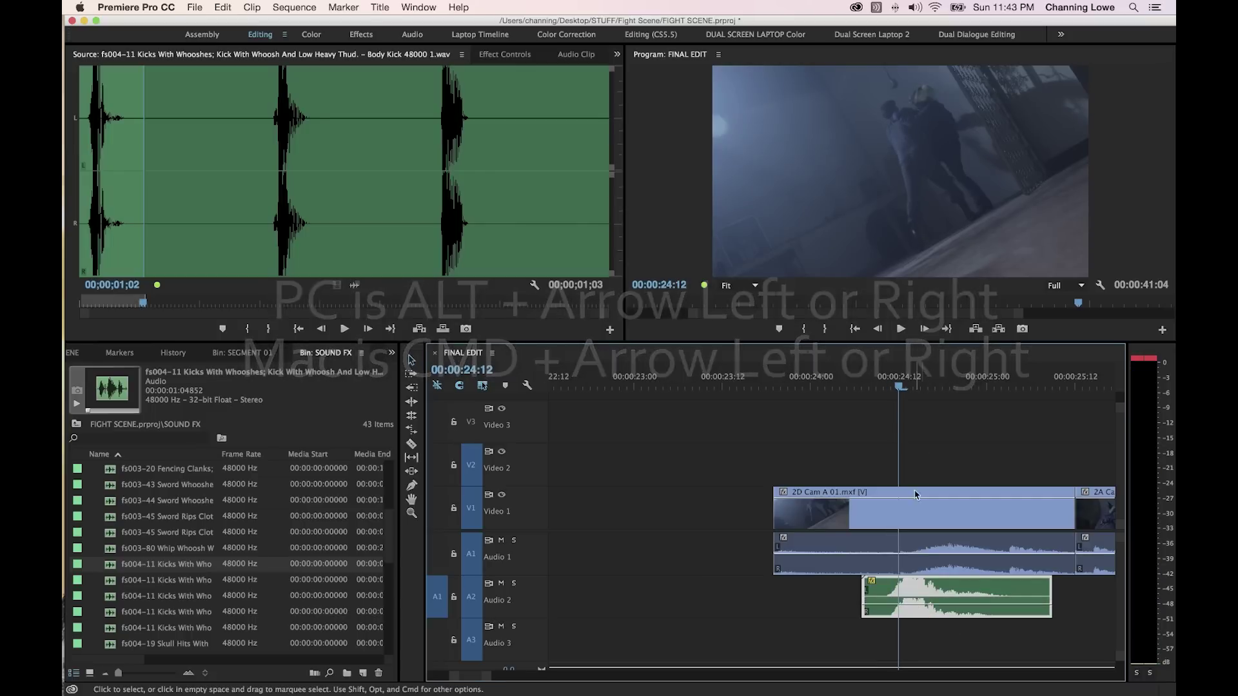
{"action": "left_click", "coordinate": [855, 385]}
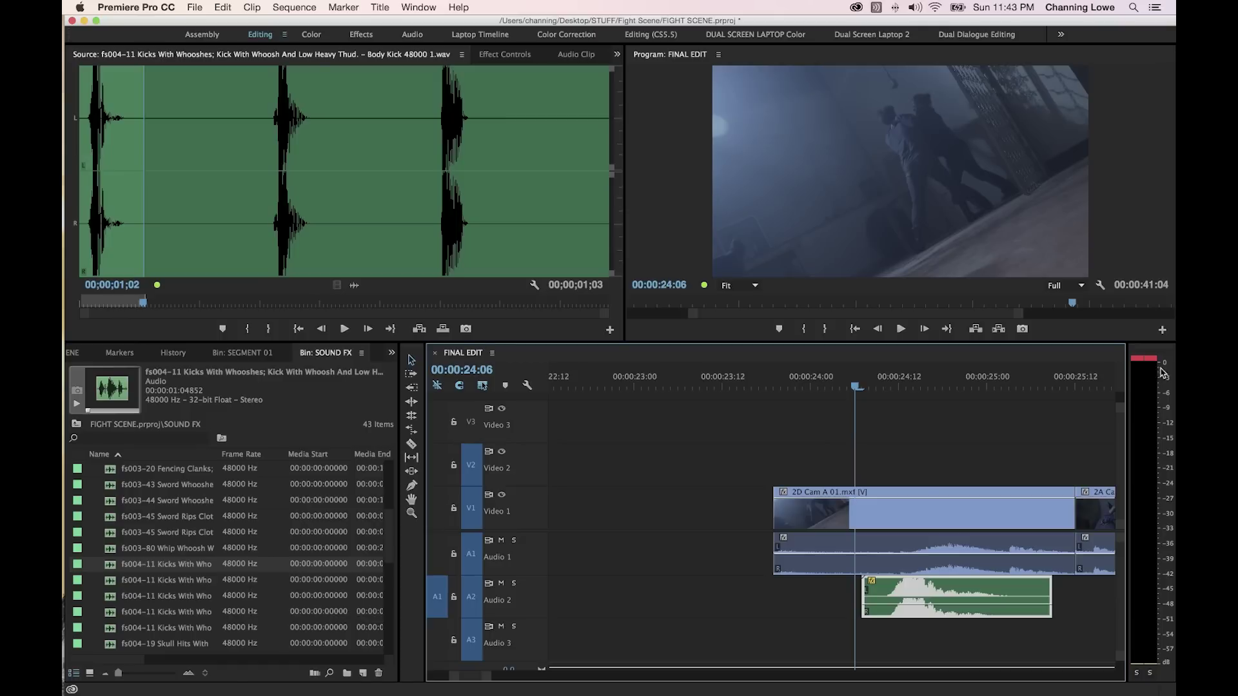
{"action": "key", "text": "space"}
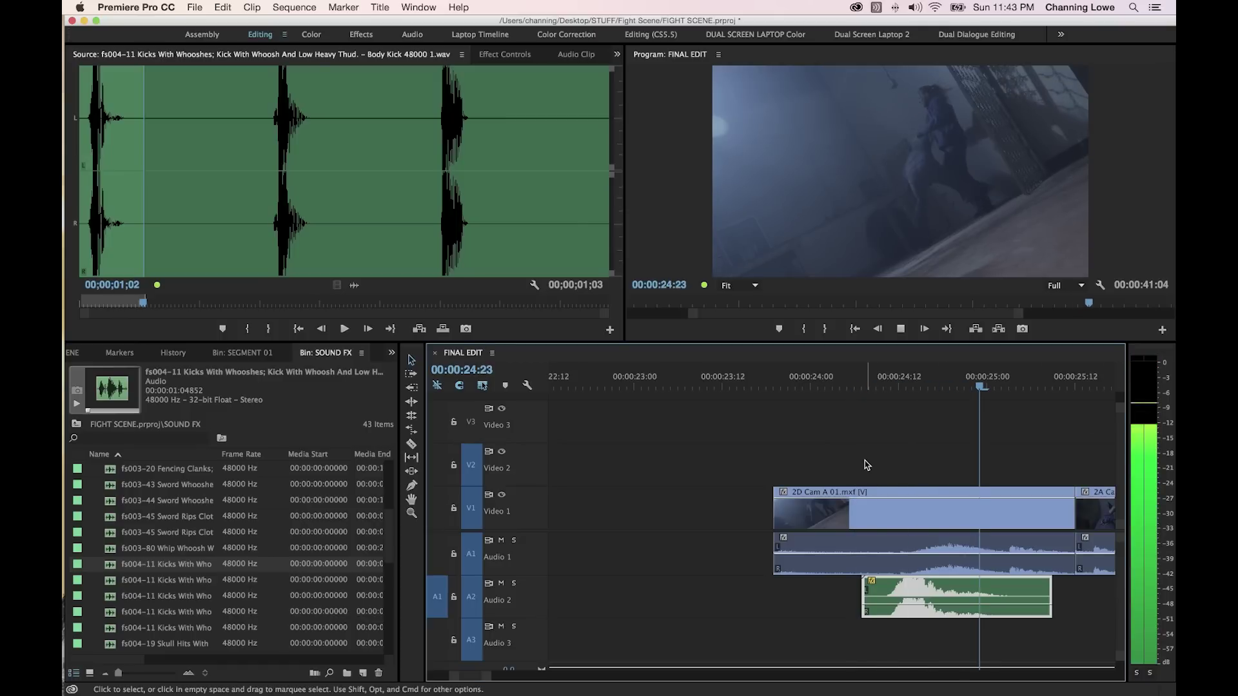
Play the kick full-screen from 00:00:23:22 to review its sound effect with the picture.
{"action": "left_click", "coordinate": [797, 386]}
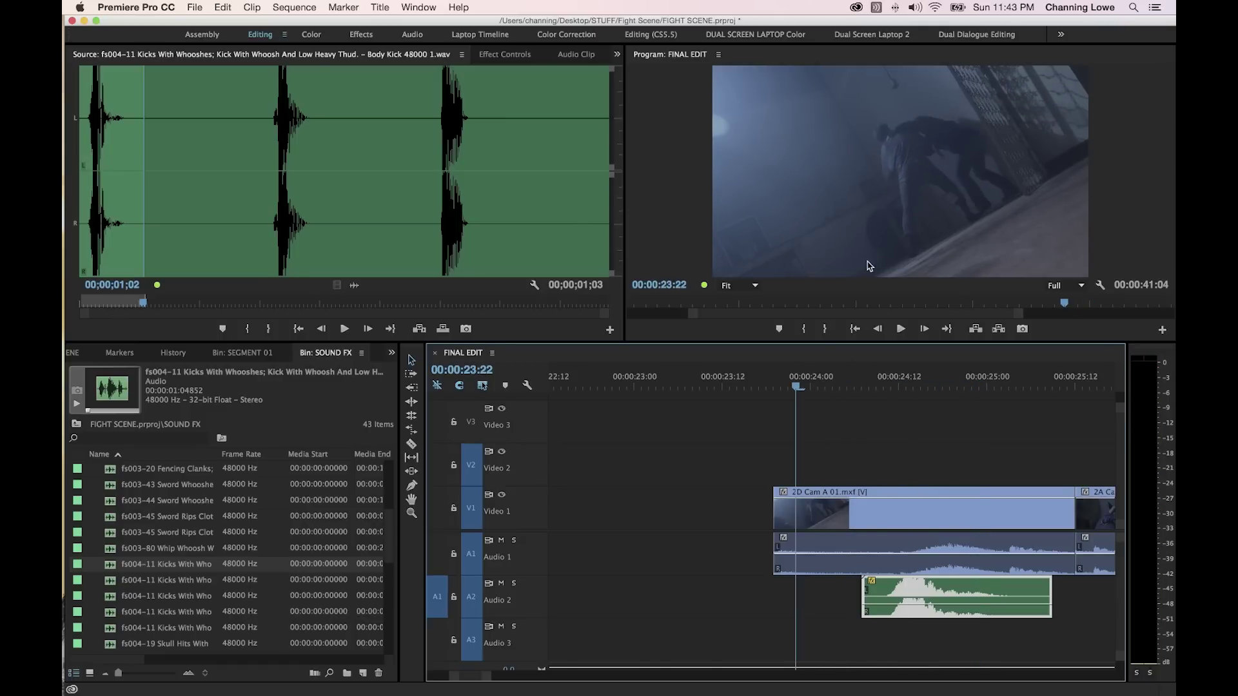
{"action": "key", "text": "grave"}
{"action": "key", "text": "space"}
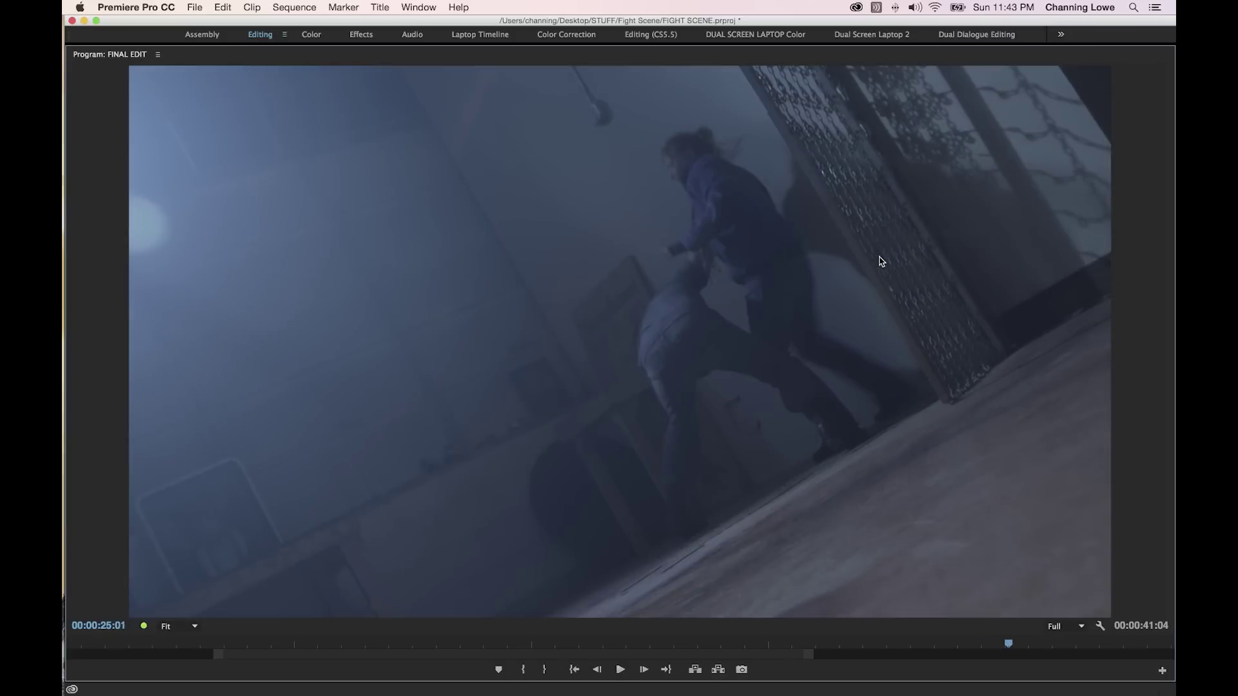
{"action": "key", "text": "grave"}
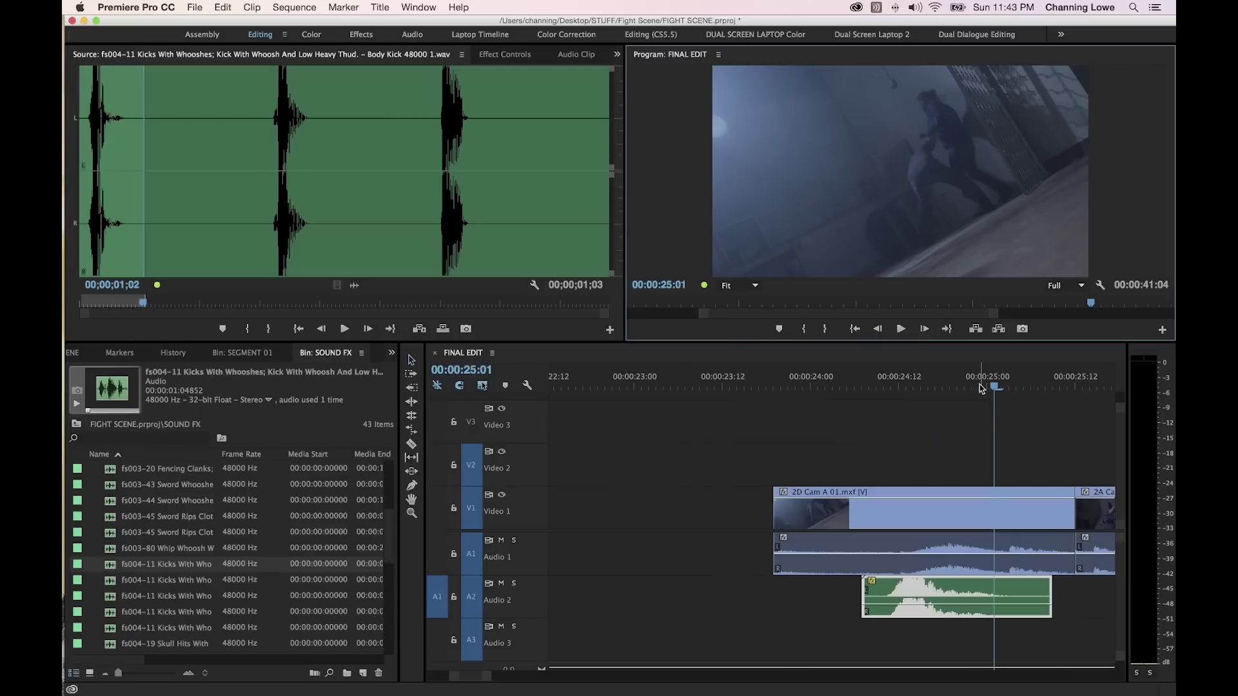
Roll only the audio cut between the 2D Cam A 01 and 2A Cam A 01 clips on Audio 1 to a later point.
{"action": "key", "text": "space"}
{"action": "key", "text": "space"}
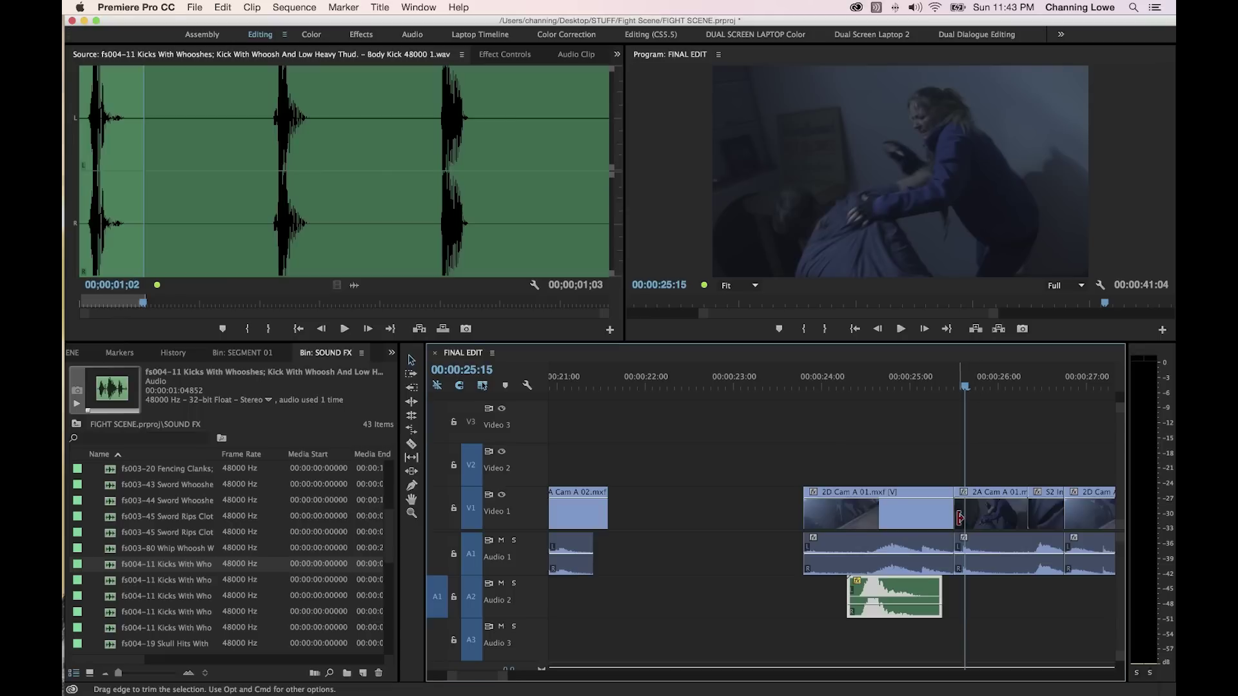
{"action": "key", "text": "n"}
{"action": "left_click", "coordinate": [953, 562], "text": "alt"}
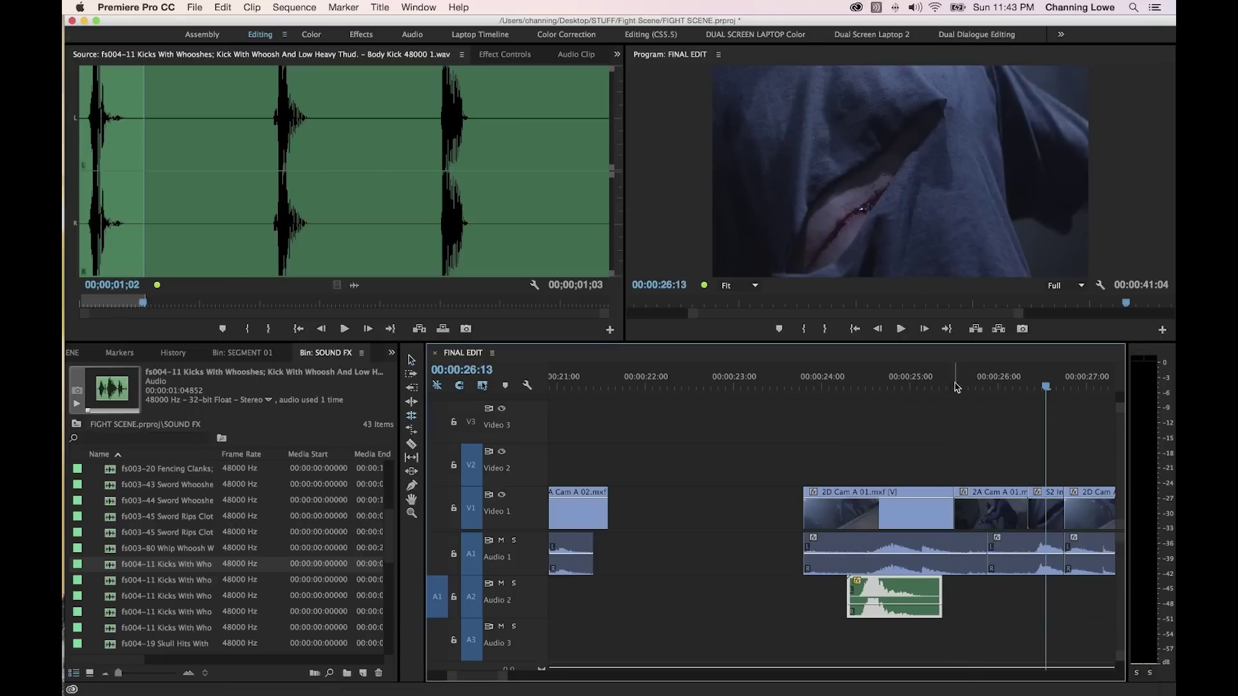
Mark the opening of the fs003-45 Sword Rips Cloth sound out at 00;00;00;21 and overwrite it onto Audio 2 at 00:00:26:04.
{"action": "left_click_drag", "start_coordinate": [1033, 385], "coordinate": [1013, 386]}
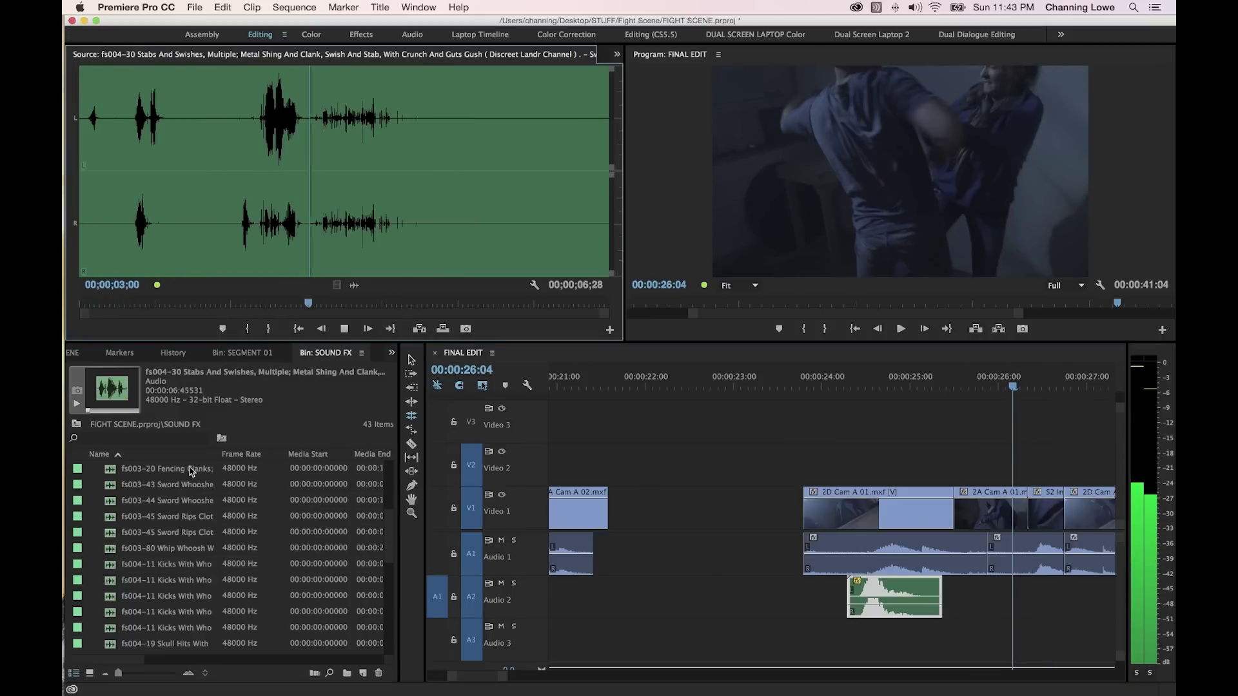
{"action": "key", "text": "space"}
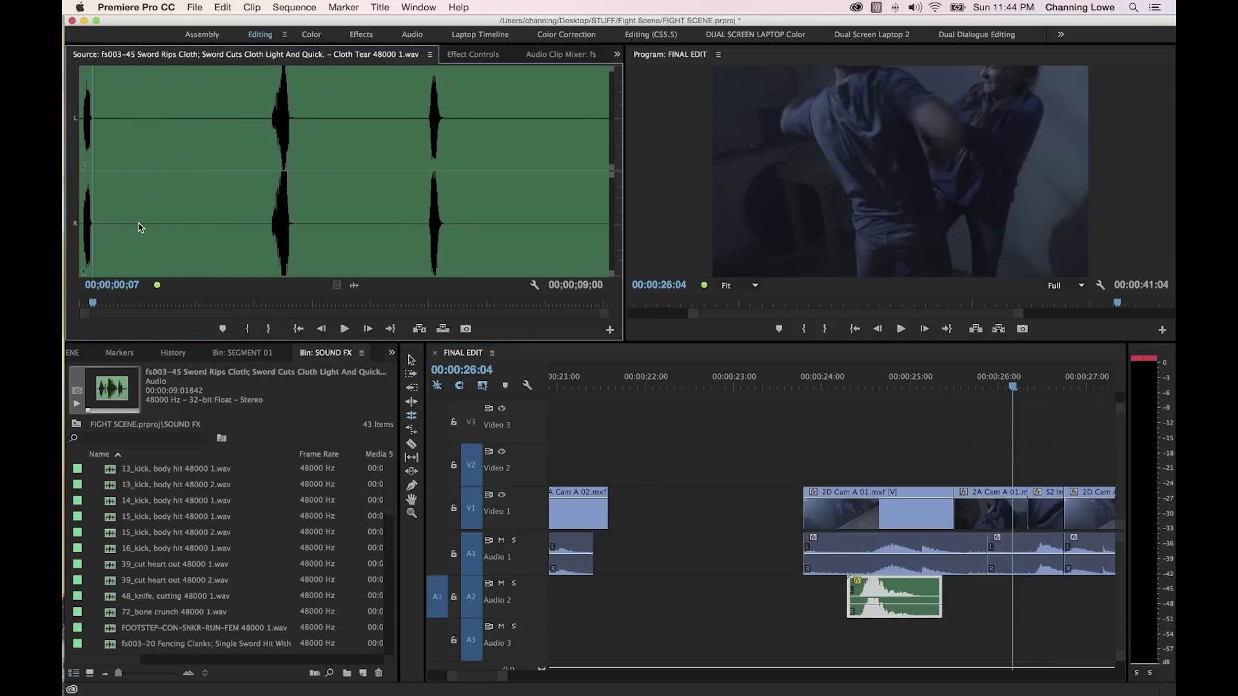
{"action": "key", "text": "Home"}
{"action": "key", "text": "space"}
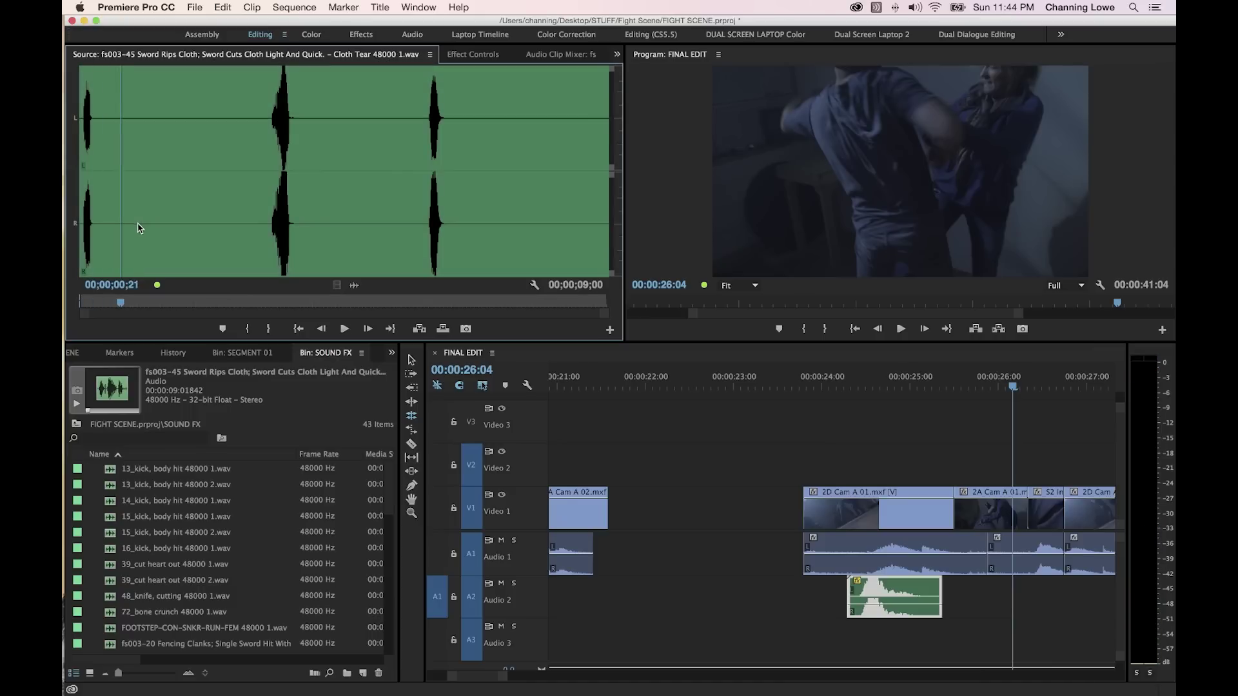
{"action": "key", "text": "o"}
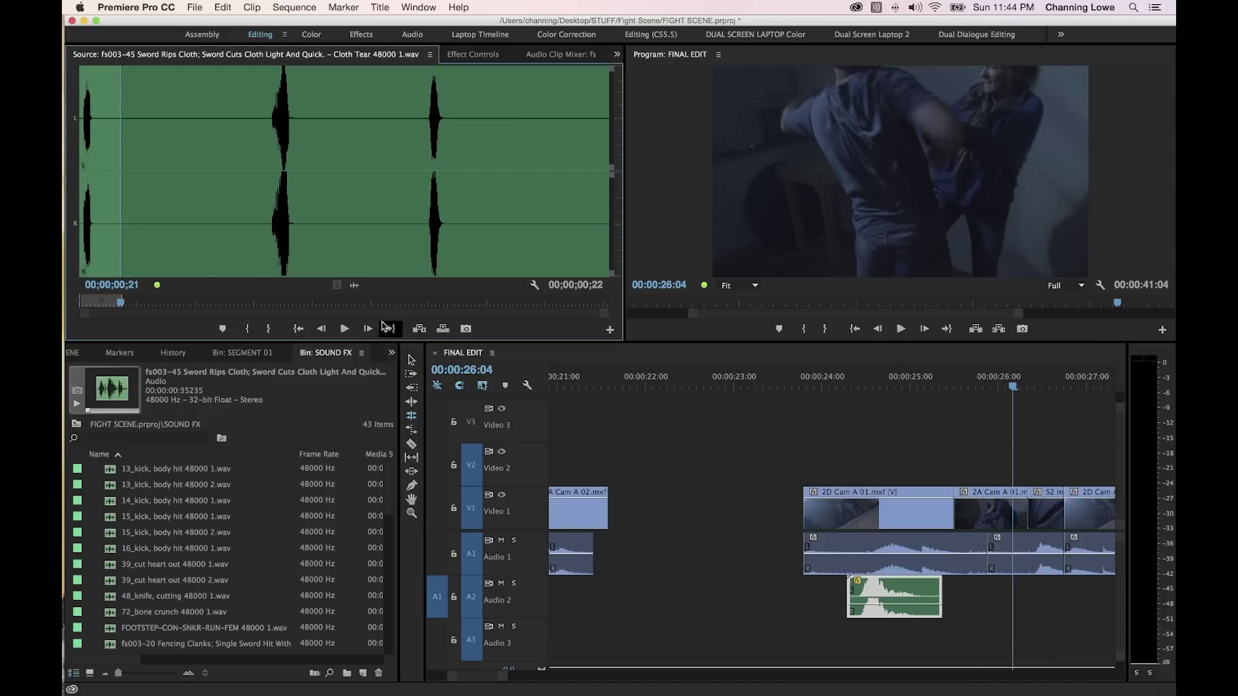
{"action": "key", "text": "."}
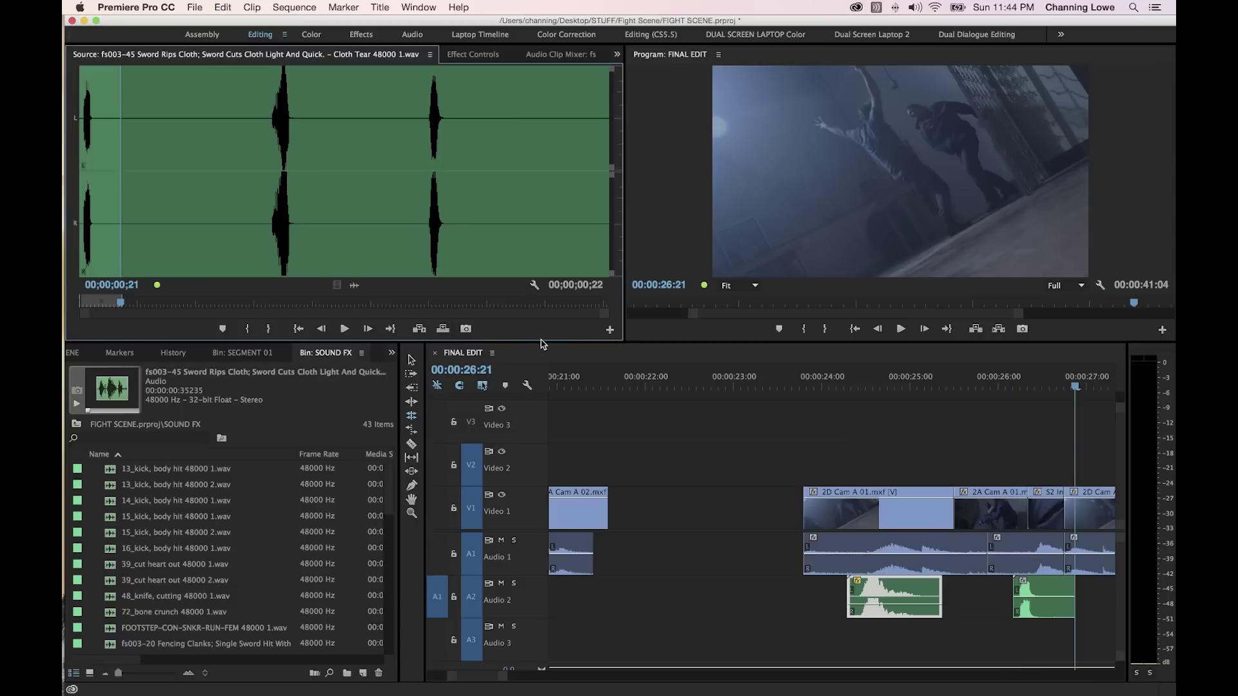
Mark 48_knife, cutting 48000 1.wav from 00;00;00;15 to 00;00;01;05 and overwrite it onto Audio 2 directly after the cloth tear.
{"action": "double_click", "coordinate": [162, 597]}
{"action": "key", "text": "space"}
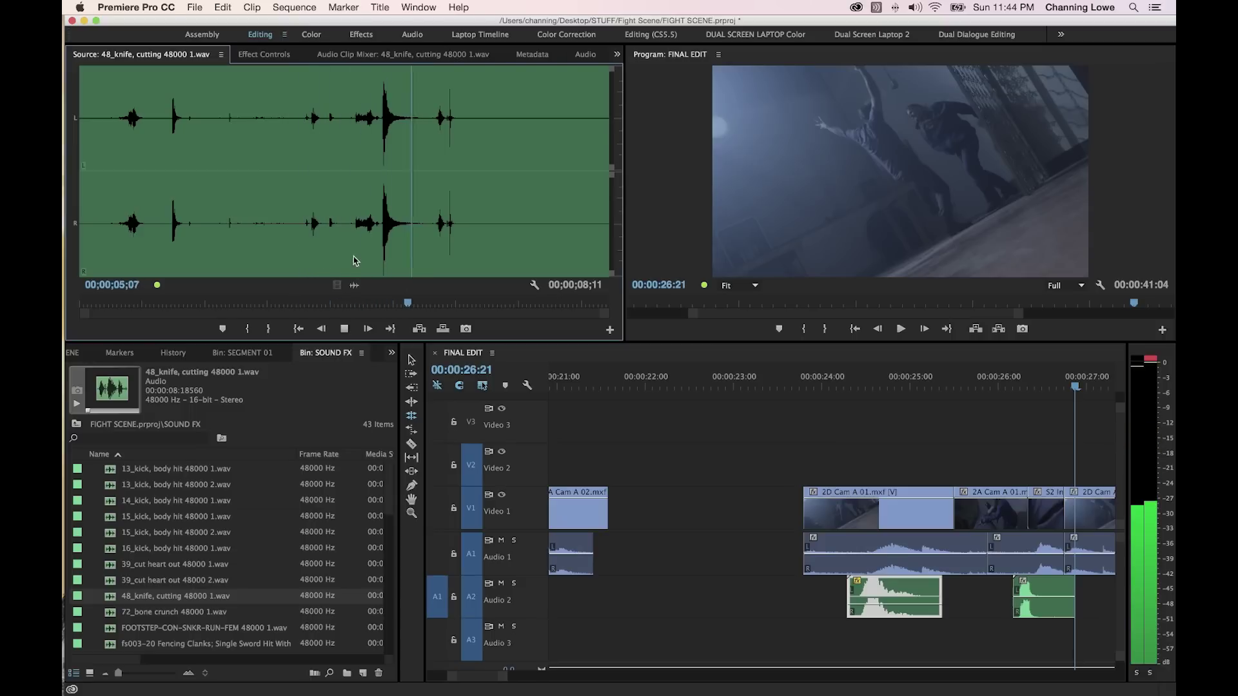
{"action": "left_click", "coordinate": [149, 253]}
{"action": "key", "text": "o"}
{"action": "left_click", "coordinate": [111, 244]}
{"action": "key", "text": "o"}
{"action": "key", "text": "i"}
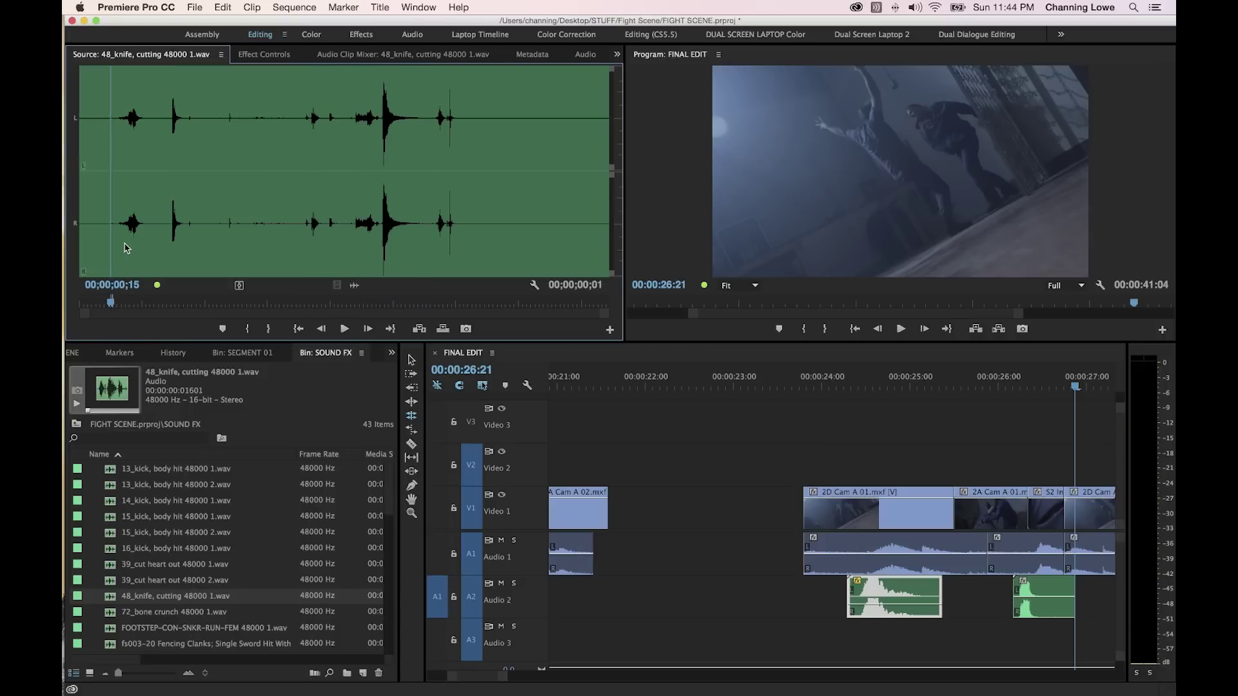
{"action": "key", "text": "space"}
{"action": "key", "text": "space"}
{"action": "key", "text": "o"}
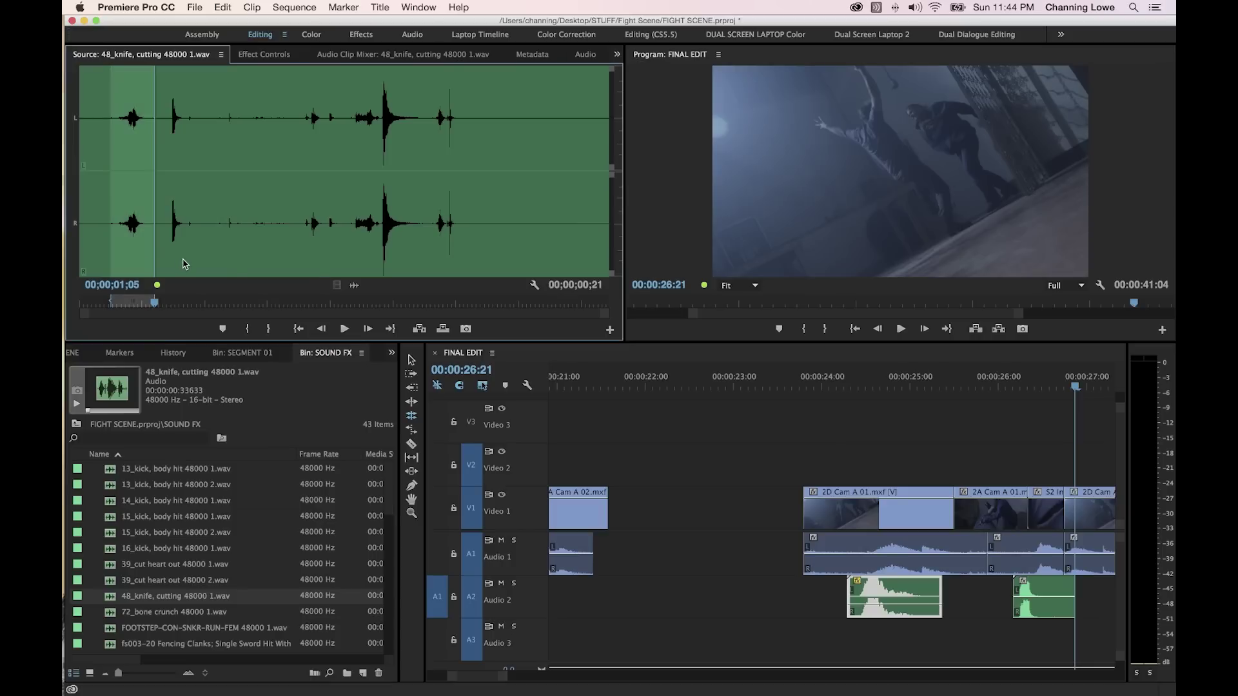
{"action": "key", "text": "."}
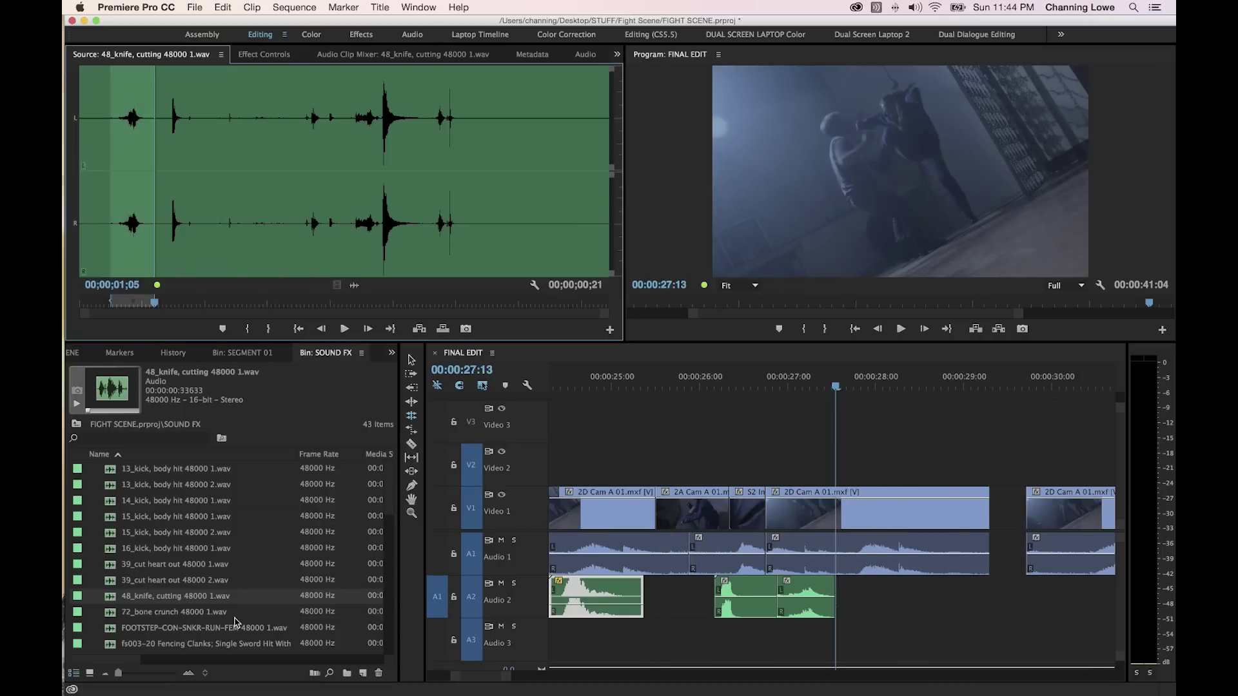
Mark 39_cut heart out 48000 2.wav out at 00;00;01;12 and overwrite it onto Audio 2 after the knife-cutting sound.
{"action": "scroll", "coordinate": [180, 617], "scroll_direction": "down", "scroll_amount": 5}
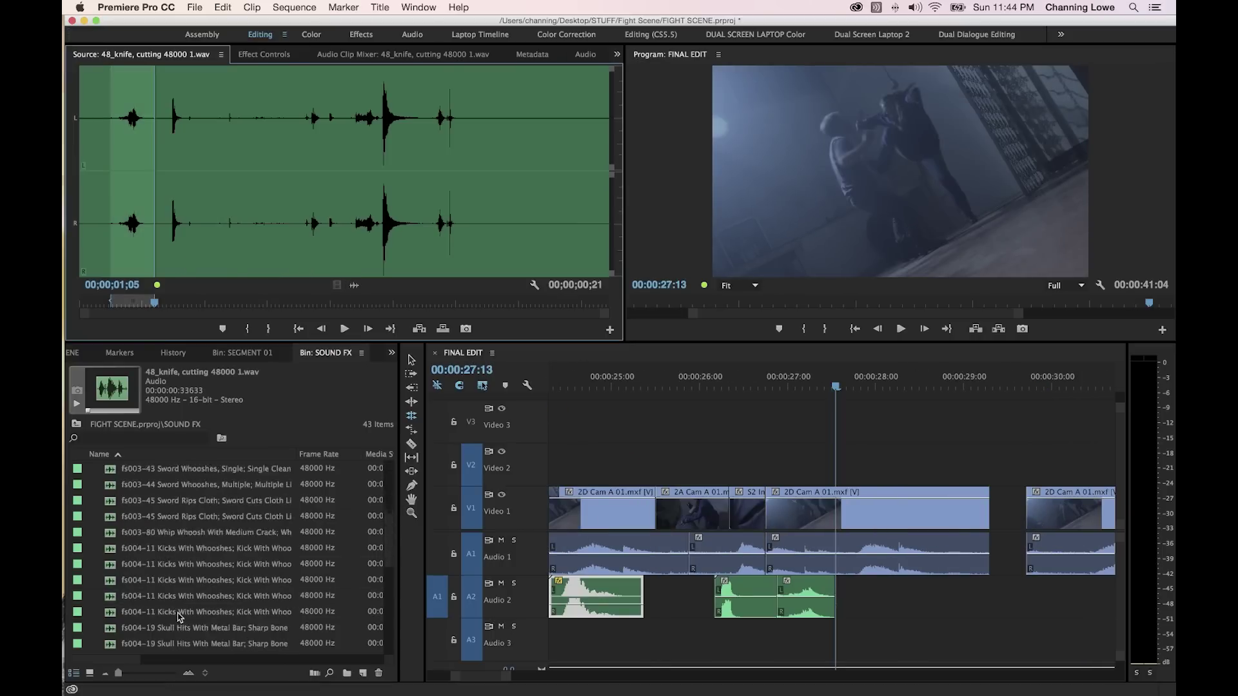
{"action": "scroll", "coordinate": [180, 617], "scroll_direction": "up", "scroll_amount": 5}
{"action": "double_click", "coordinate": [149, 532]}
{"action": "key", "text": "space"}
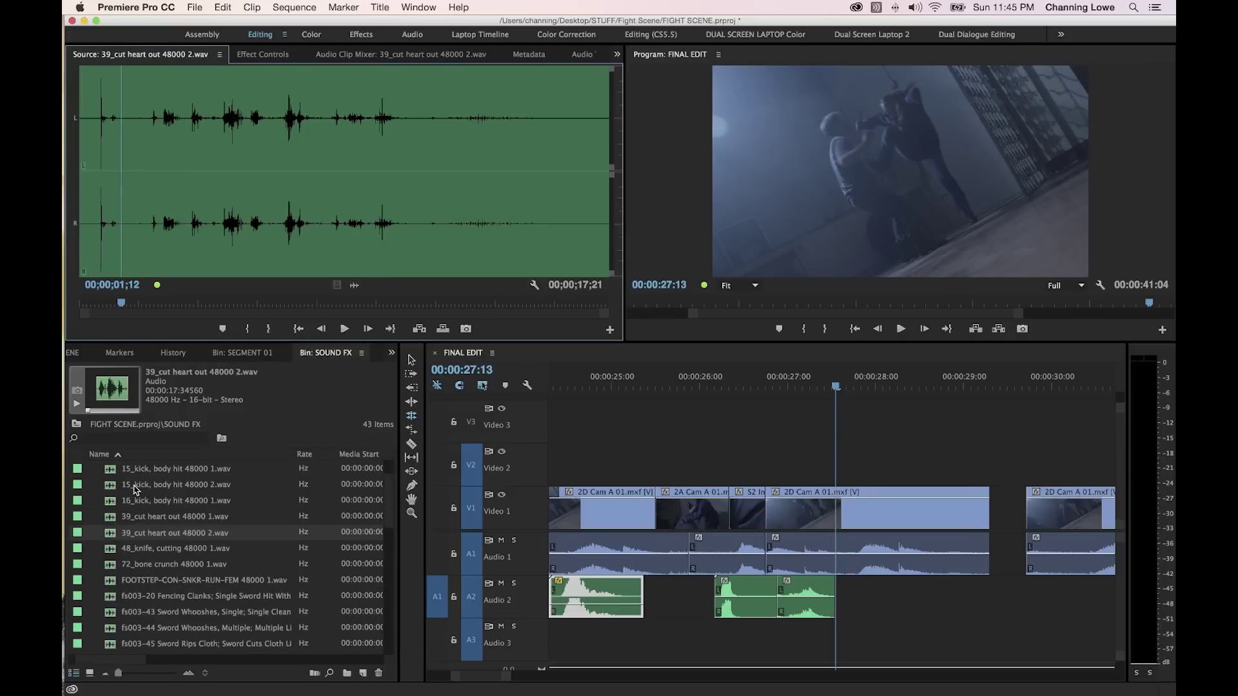
{"action": "key", "text": "o"}
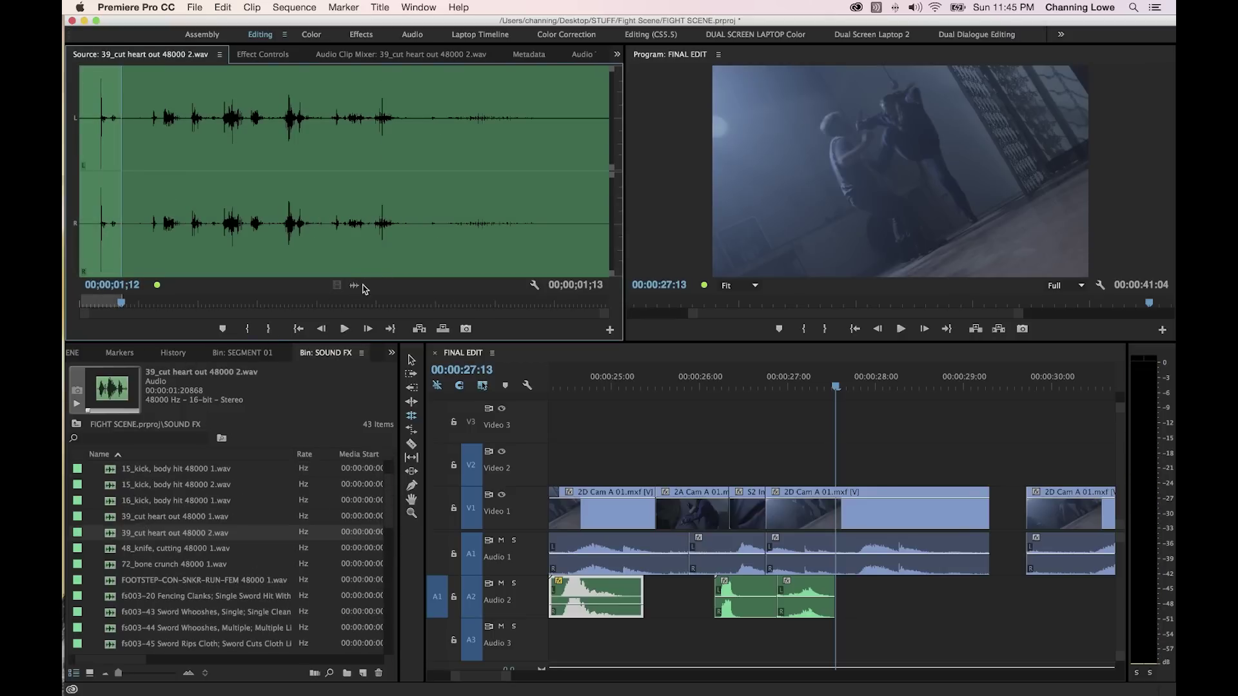
{"action": "key", "text": "."}
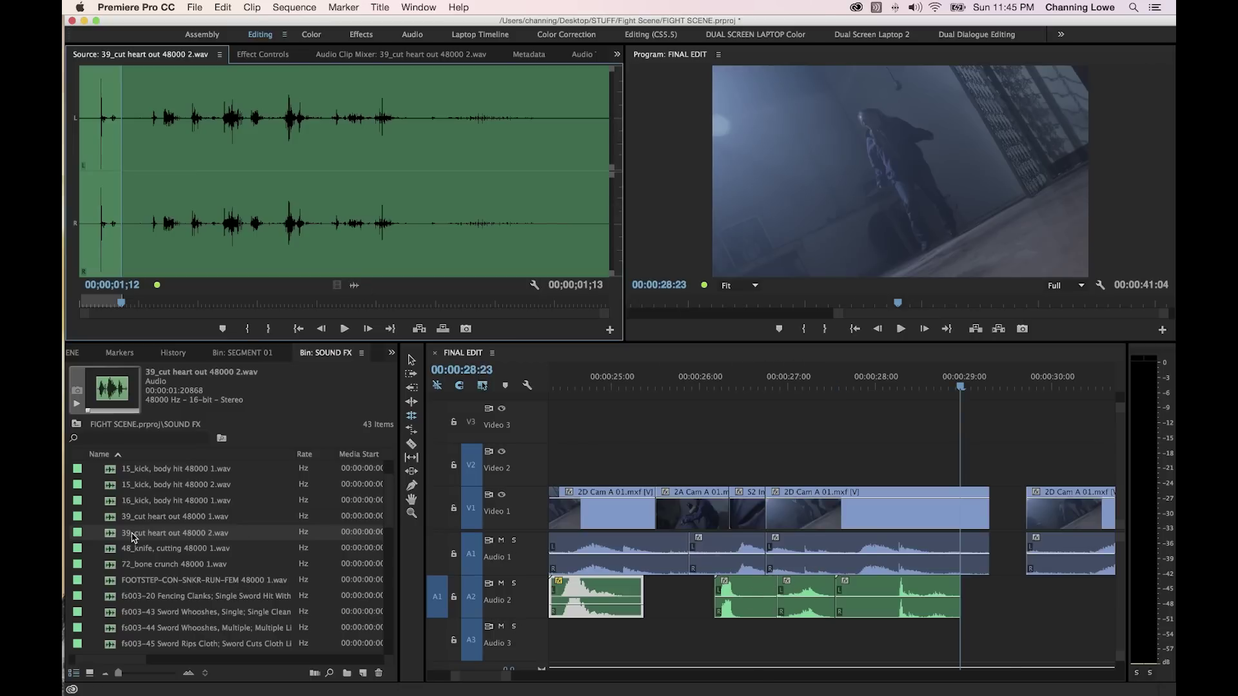
Filter the bin by "whoosh", mark the second swish of fs003-43 Sword Whooshes, out at 00;00;02;27, and overwrite it onto Audio 2 at 00:00:28:23.
{"action": "scroll", "coordinate": [215, 581], "scroll_direction": "down", "scroll_amount": 5}
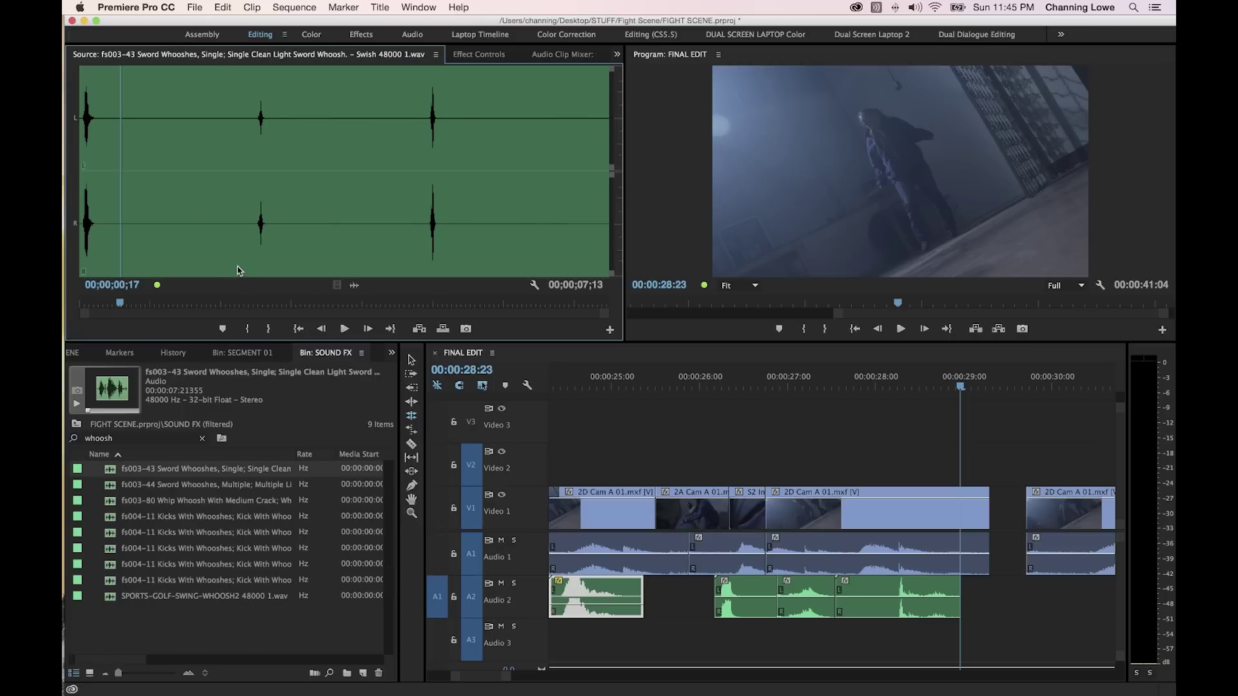
{"action": "left_click", "coordinate": [245, 256]}
{"action": "key", "text": "space"}
{"action": "key", "text": "space"}
{"action": "left_click", "coordinate": [249, 251]}
{"action": "key", "text": "i"}
{"action": "key", "text": "space"}
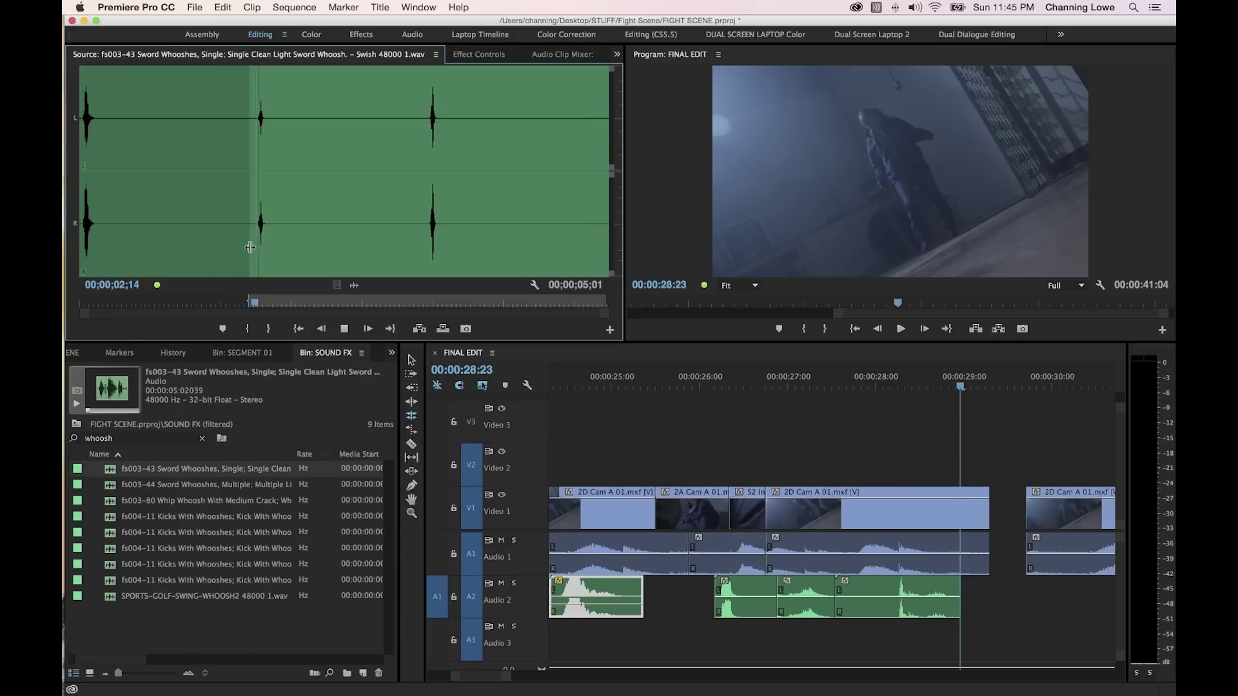
{"action": "key", "text": "space"}
{"action": "key", "text": "o"}
{"action": "key", "text": "period"}
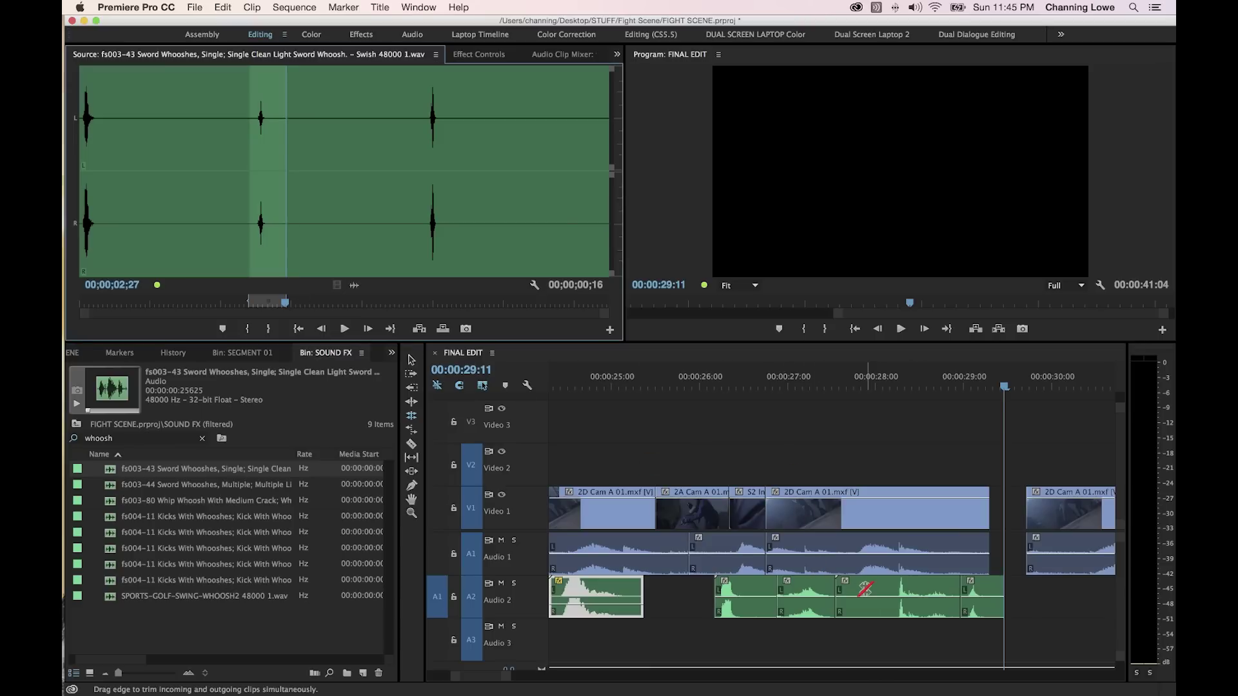
Stack the whoosh on Audio 3 and the cut-heart-out sound, with its silent head trimmed off, on Audio 4 beneath the cloth tear.
{"action": "key", "text": "grave"}
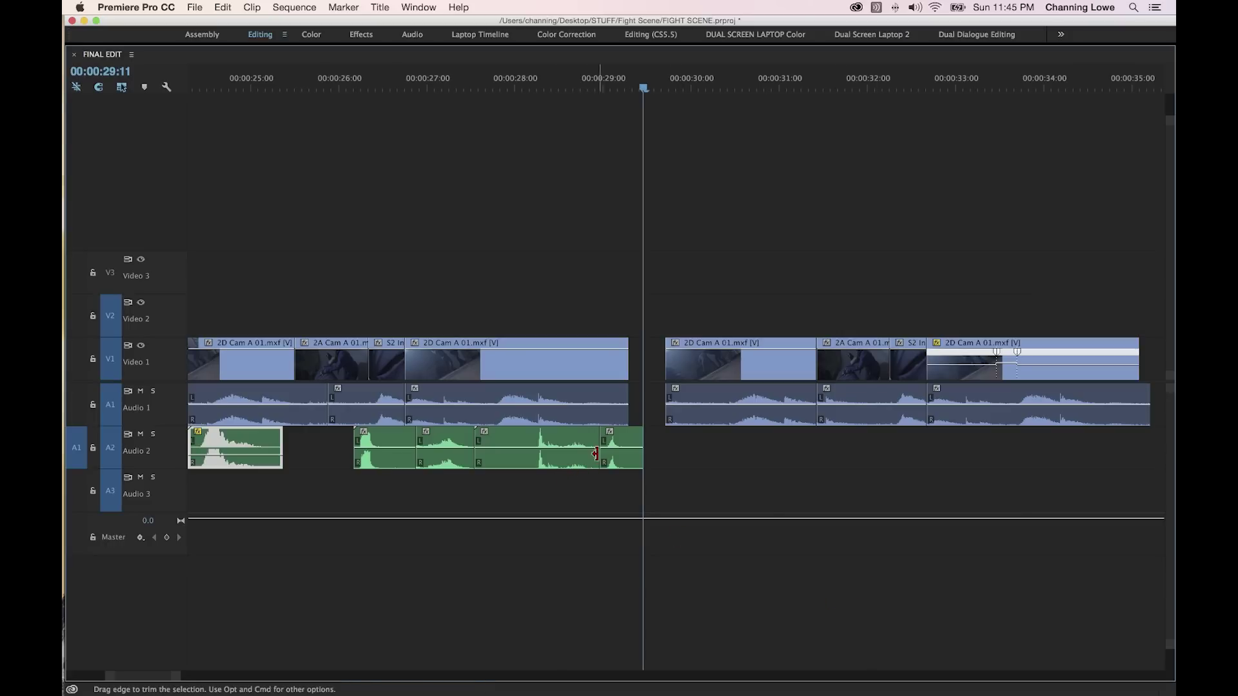
{"action": "left_click_drag", "start_coordinate": [621, 448], "coordinate": [381, 491]}
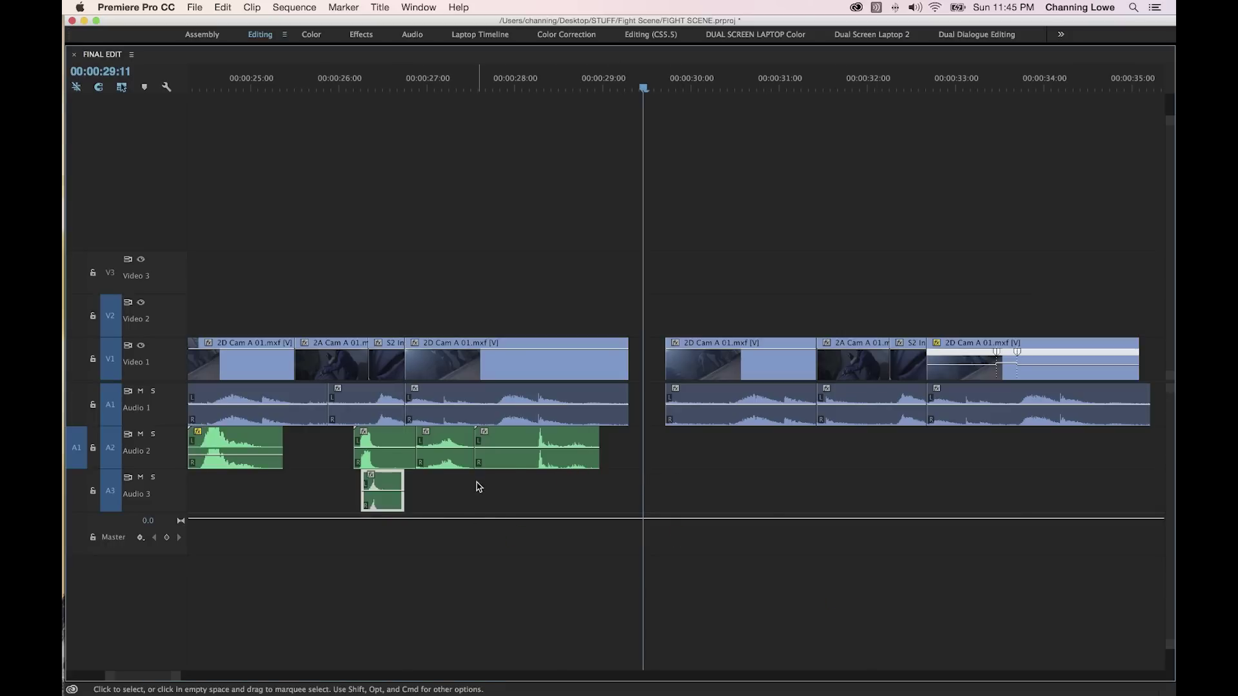
{"action": "left_click", "coordinate": [515, 462]}
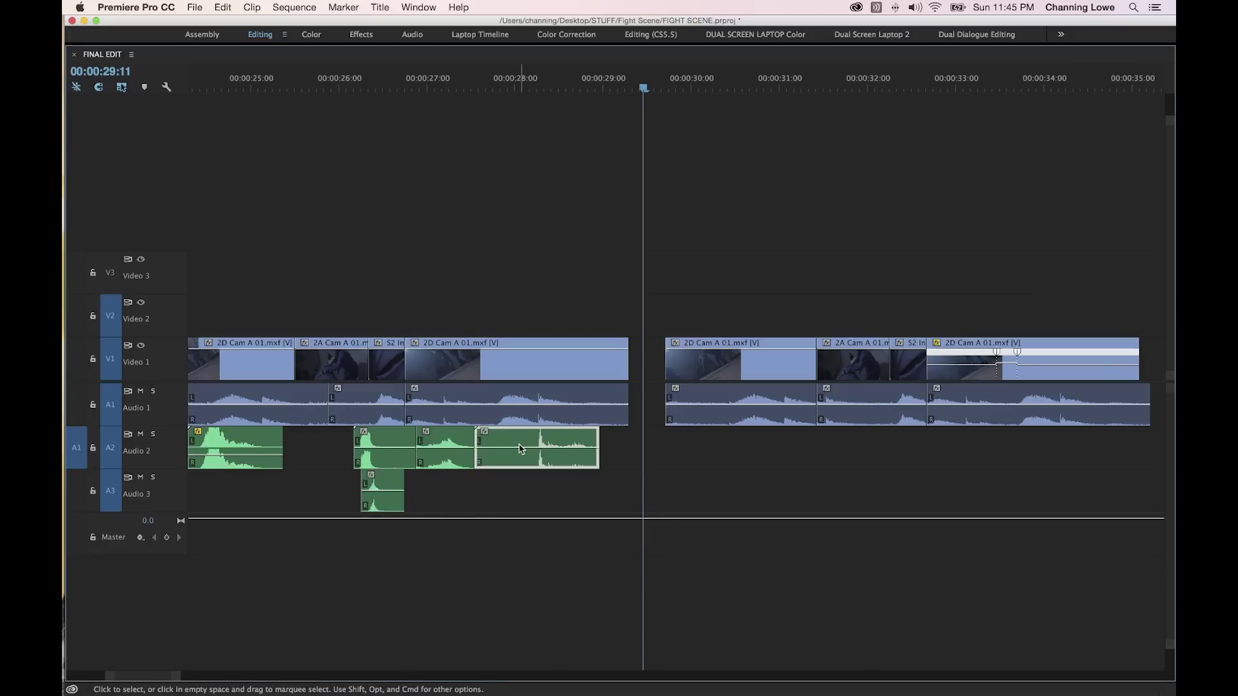
{"action": "key", "text": "alt+Down"}
{"action": "key", "text": "alt+Down"}
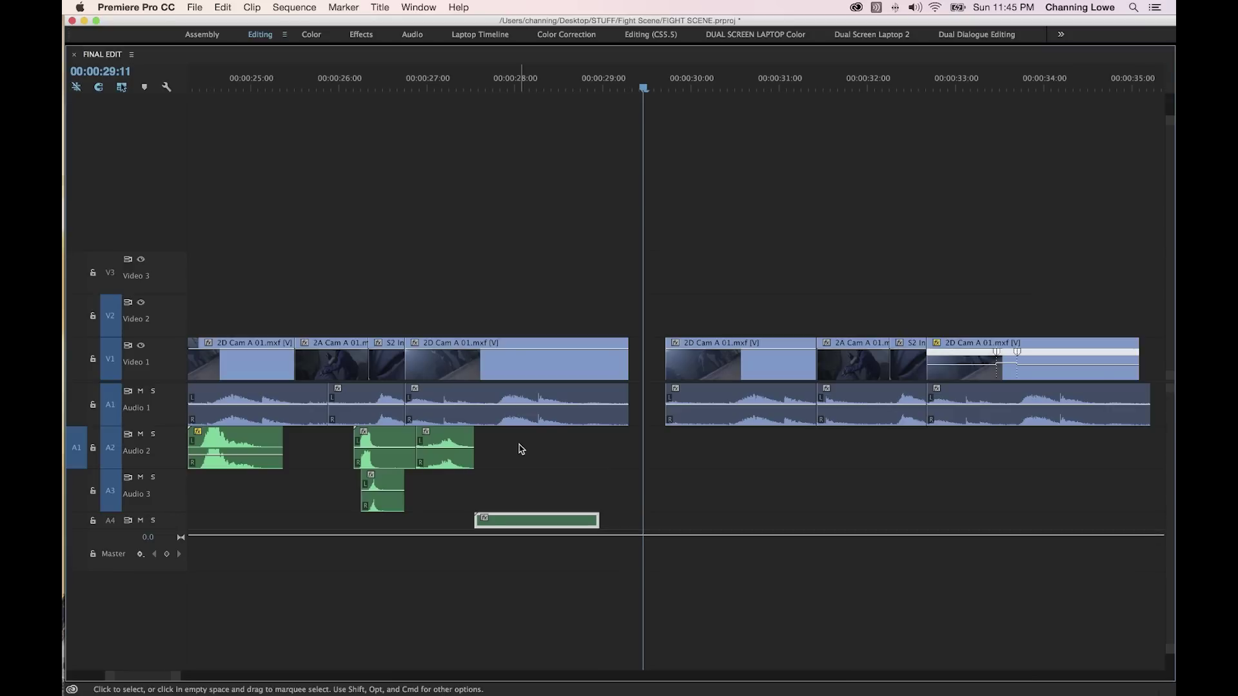
{"action": "left_click_drag", "start_coordinate": [513, 525], "coordinate": [400, 525]}
Move the knife-cutting sound from Audio 2 to Audio 5, starting slightly before the cloth tear.
{"action": "left_click", "coordinate": [437, 439]}
{"action": "left_click_drag", "start_coordinate": [437, 439], "coordinate": [485, 490]}
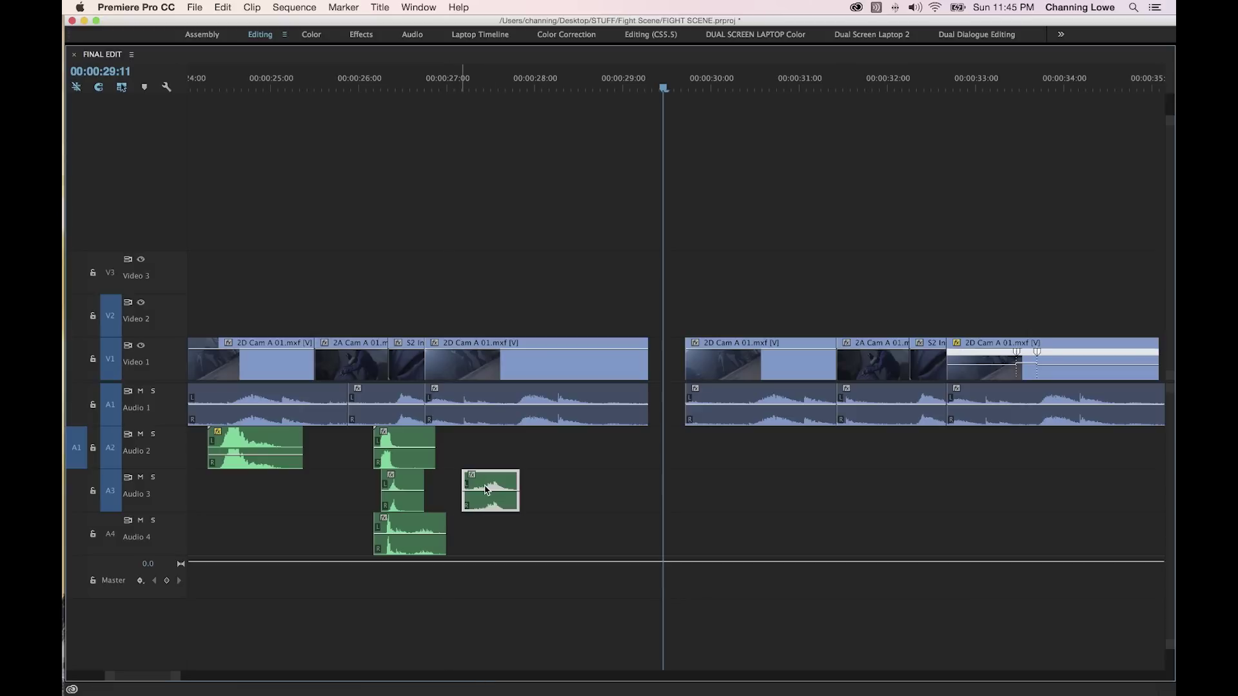
{"action": "key", "text": "alt+Down"}
{"action": "key", "text": "alt+Down"}
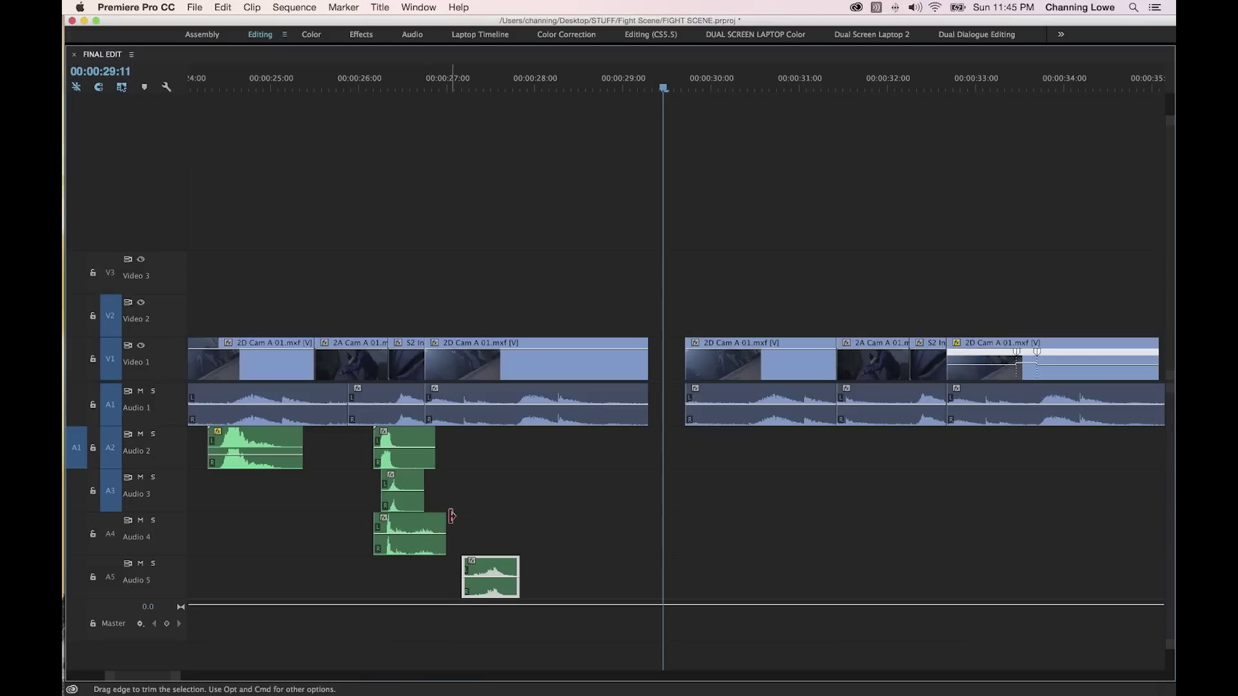
{"action": "left_click_drag", "start_coordinate": [484, 566], "coordinate": [390, 567]}
Solo Audio 2 and step frame by frame from just before the cloth tear to check its sync with the stab.
{"action": "left_click", "coordinate": [378, 88]}
{"action": "key", "text": "grave"}
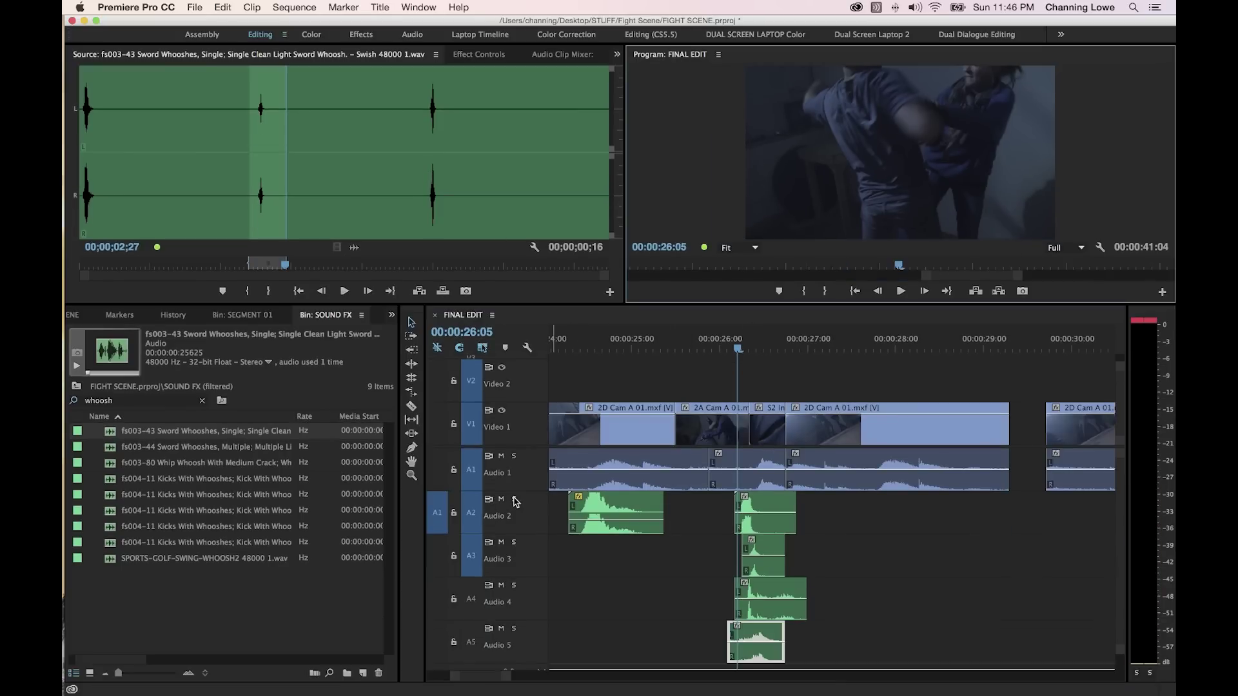
{"action": "left_click", "coordinate": [514, 501]}
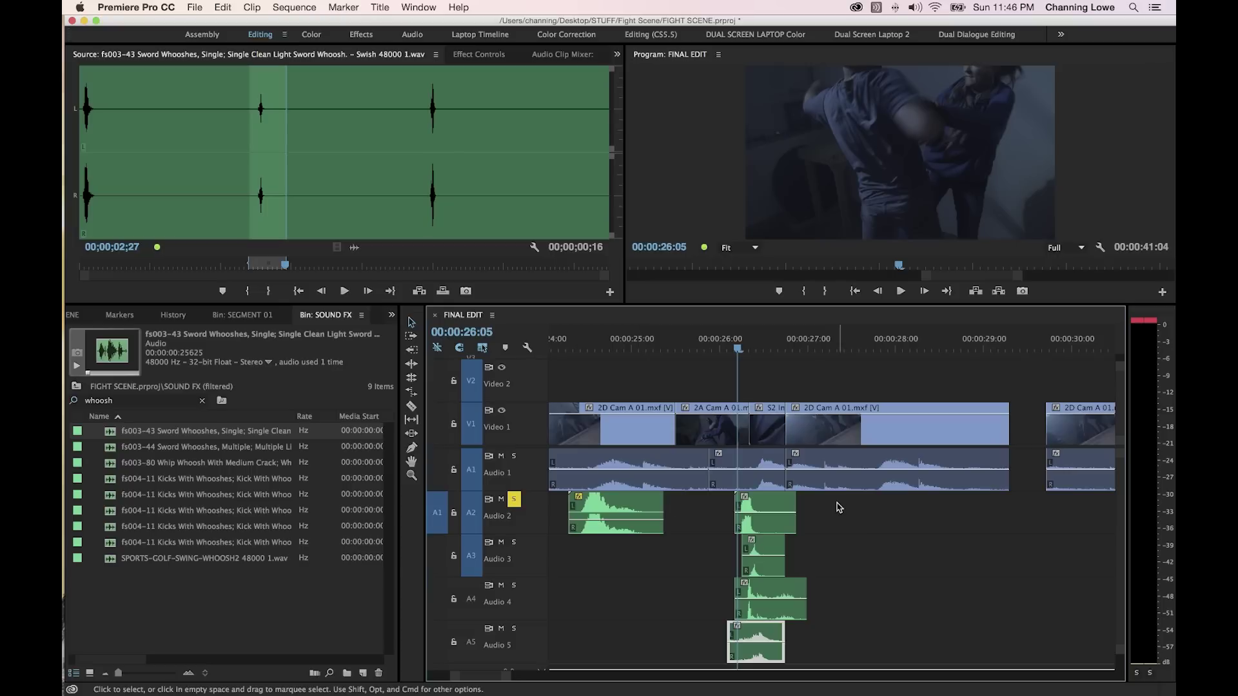
{"action": "left_click", "coordinate": [778, 507]}
{"action": "type", "text": "1"}
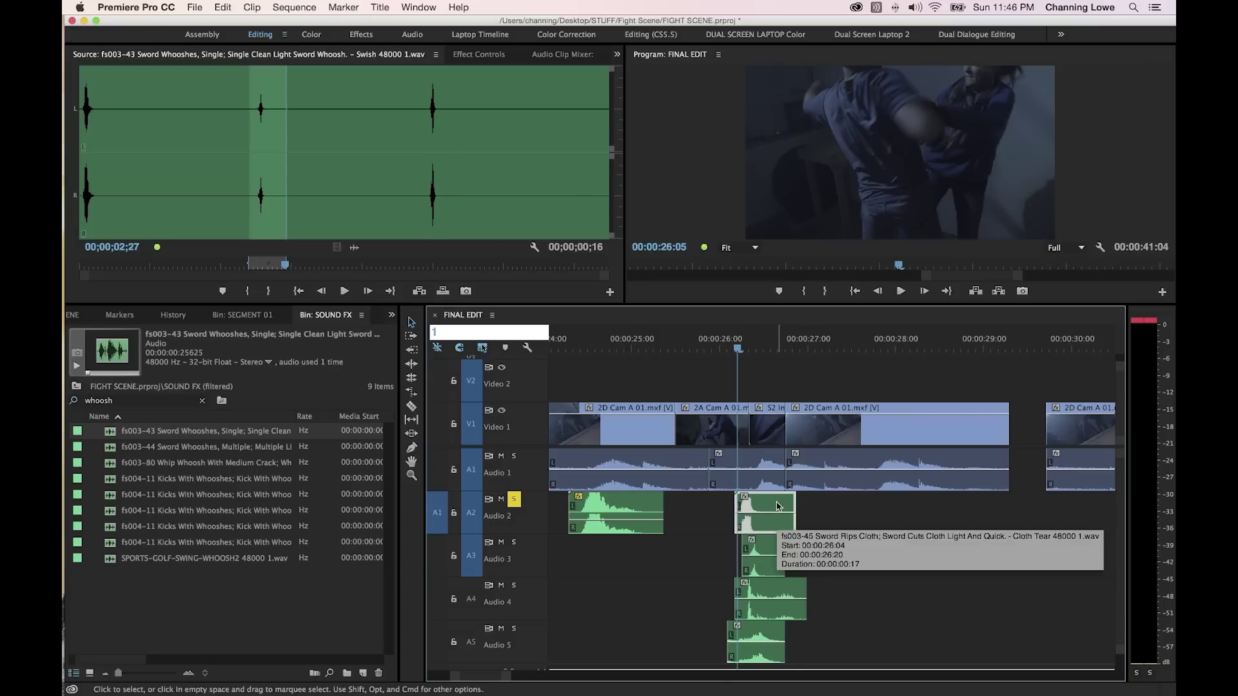
{"action": "left_click_drag", "start_coordinate": [739, 349], "coordinate": [726, 351]}
{"action": "key", "text": "Right"}
{"action": "key", "text": "Right"}
{"action": "key", "text": "Right"}
{"action": "key", "text": "Right"}
{"action": "key", "text": "Right"}
{"action": "key", "text": "Right"}
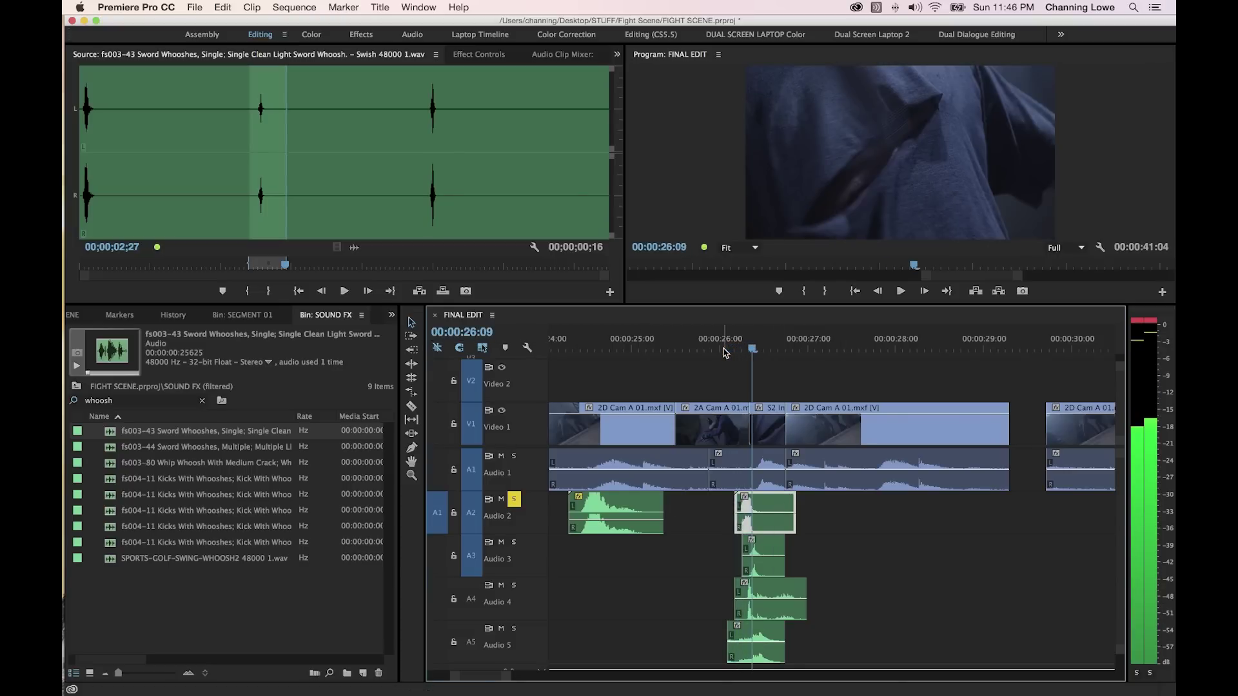
Nudge the cloth tear on Audio 2 two frames later so that it starts at 00:00:26:06.
{"action": "key", "text": "equal"}
{"action": "key", "text": "equal"}
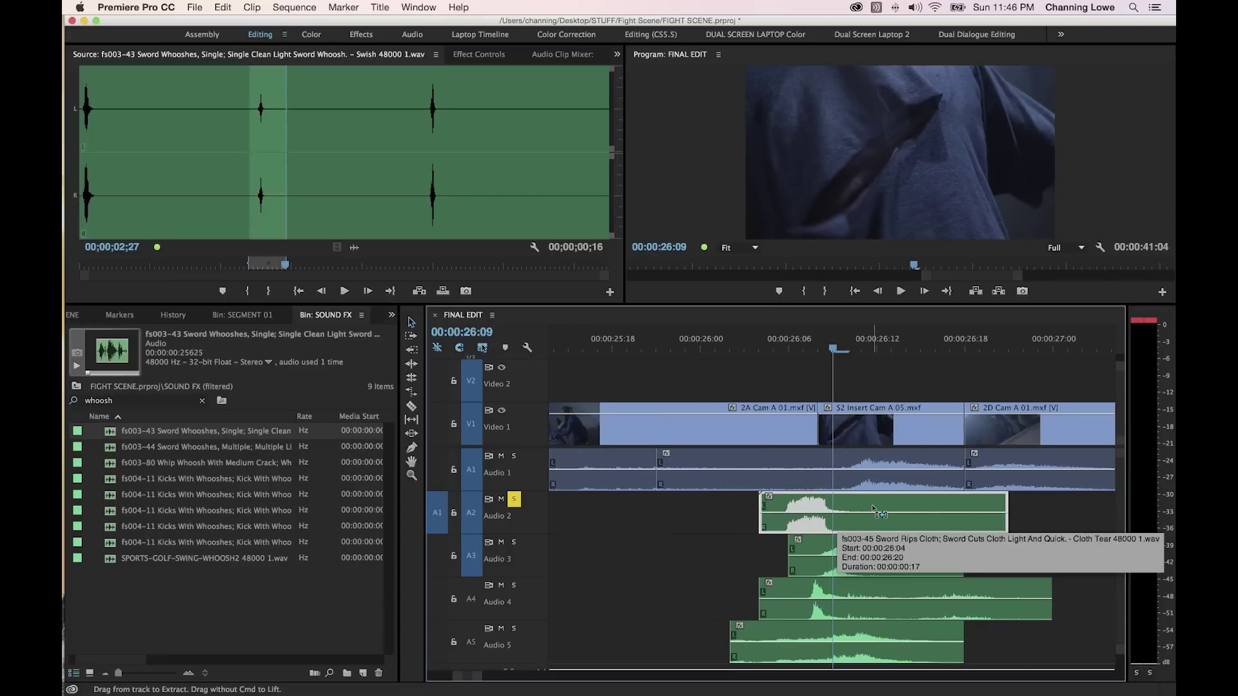
{"action": "key", "text": "super+Right"}
{"action": "key", "text": "super+Right"}
{"action": "key", "text": "super+Right"}
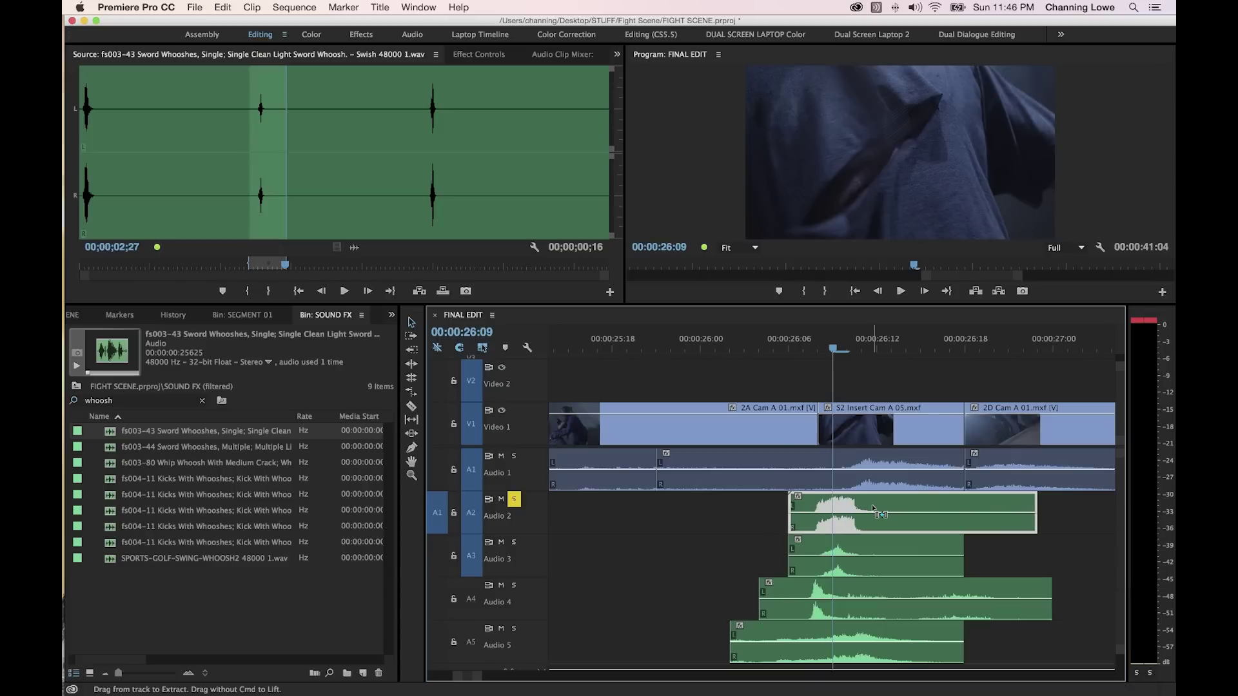
{"action": "key", "text": "super+Left"}
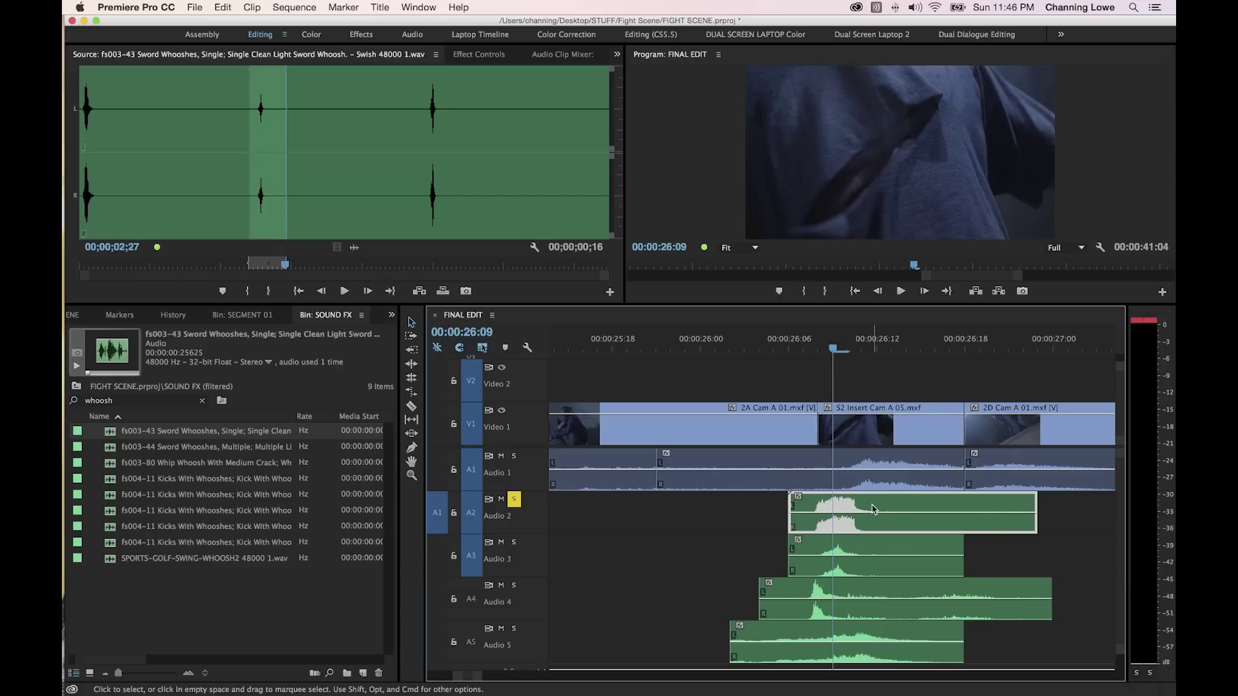
Step frame by frame through the S2 Insert Cam A 05 stab to check the nudged cloth tear against the picture.
{"action": "key", "text": "Left"}
{"action": "key", "text": "Left"}
{"action": "key", "text": "Left"}
{"action": "key", "text": "Right"}
{"action": "key", "text": "Right"}
{"action": "key", "text": "Right"}
{"action": "key", "text": "Right"}
{"action": "key", "text": "Right"}
{"action": "key", "text": "Right"}
{"action": "key", "text": "Right"}
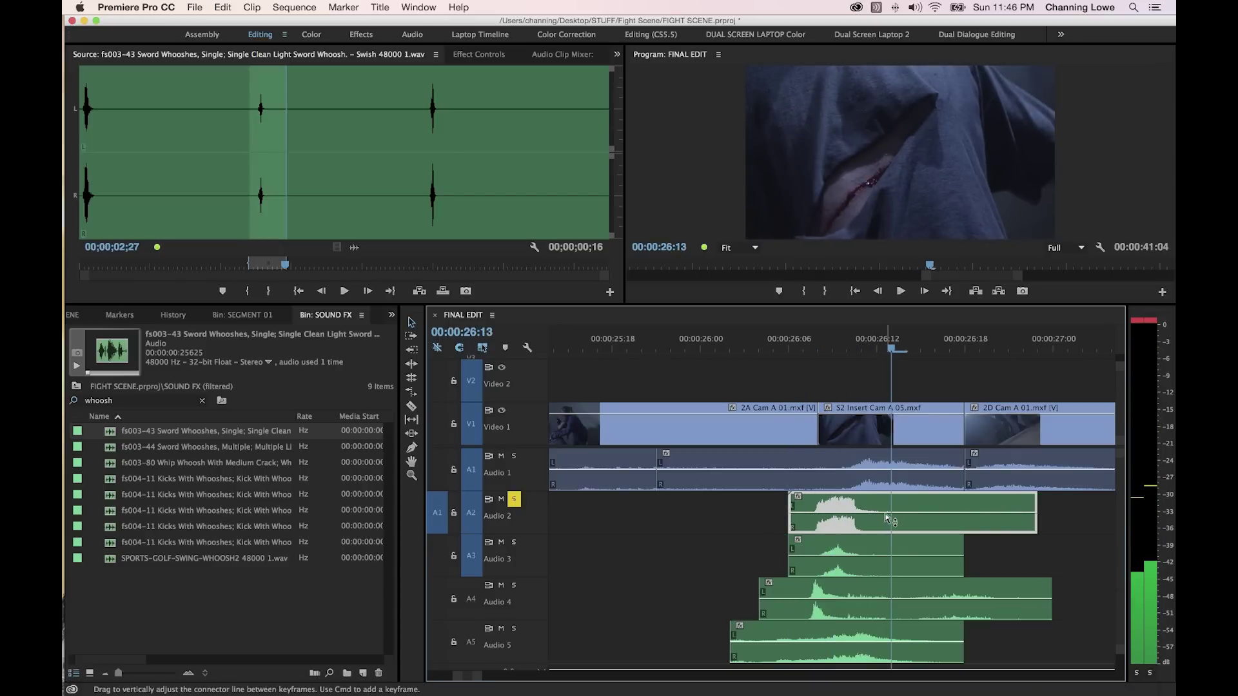
Lower the volume of the cloth tear on Audio 2 and listen to it again over the stab.
{"action": "left_click_drag", "start_coordinate": [888, 515], "coordinate": [888, 520]}
{"action": "key", "text": "Right"}
{"action": "key", "text": "Right"}
{"action": "key", "text": "Right"}
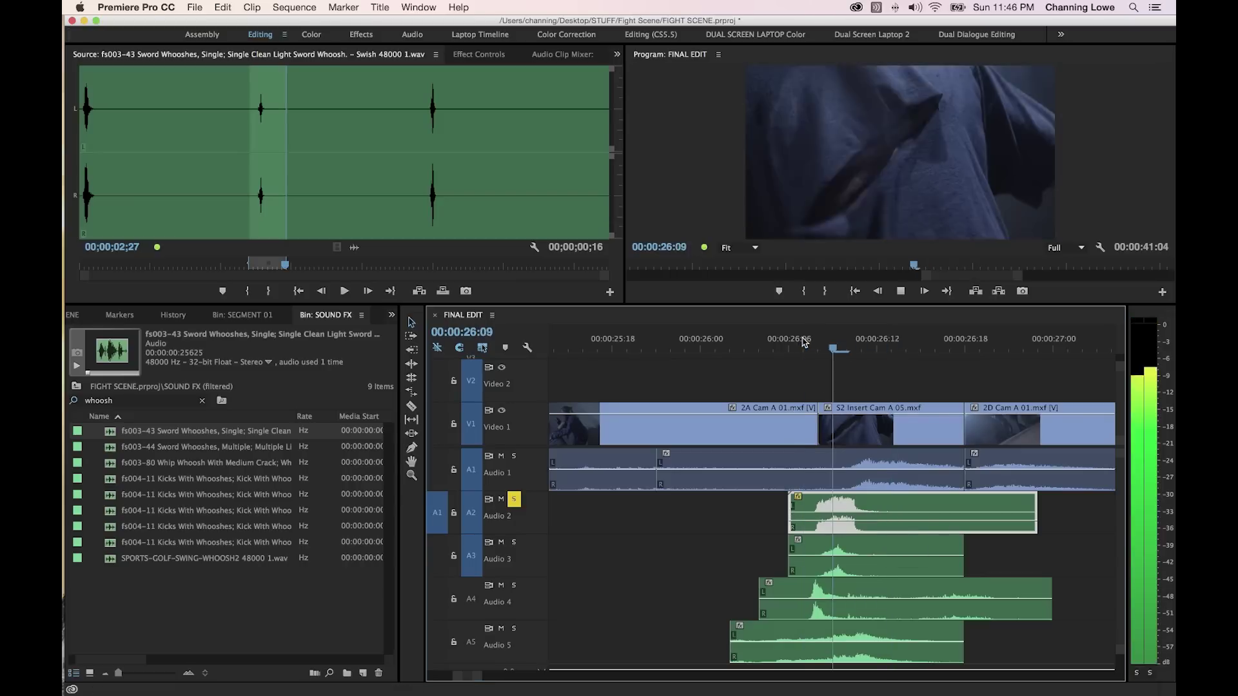
Solo Audio 3 instead of Audio 2 and play the whoosh from 00:00:26:07 to check its timing.
{"action": "left_click", "coordinate": [514, 543]}
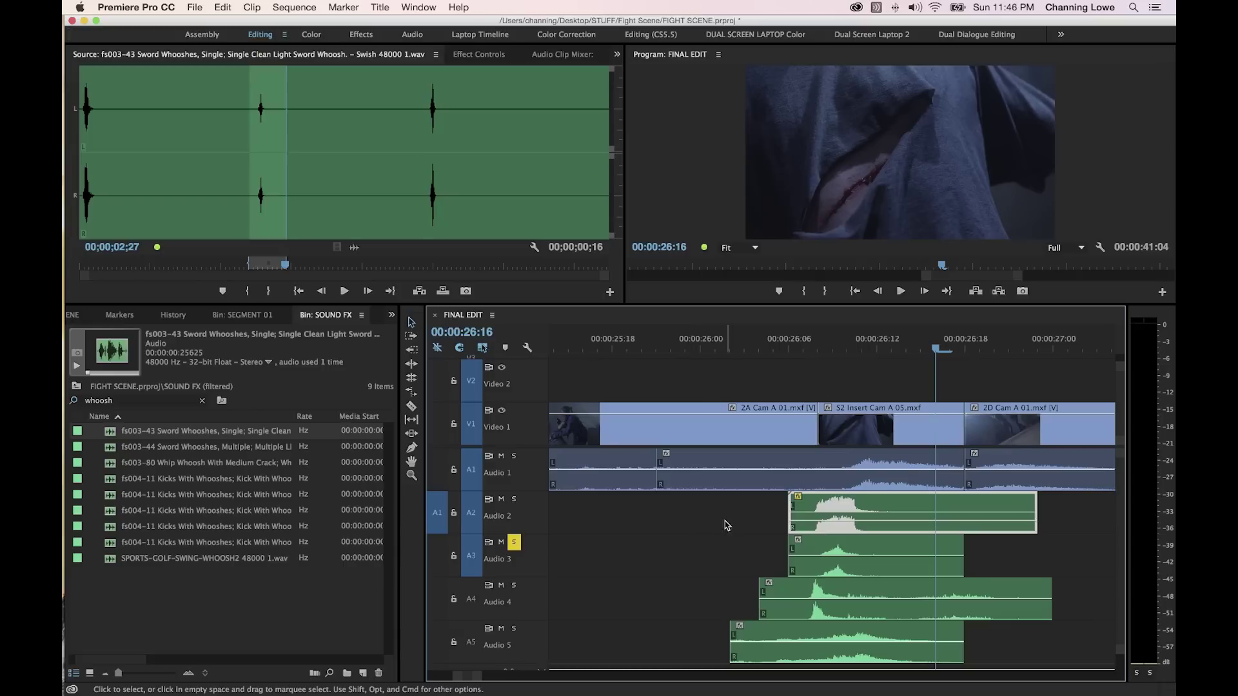
{"action": "left_click", "coordinate": [827, 350]}
{"action": "left_click", "coordinate": [803, 345]}
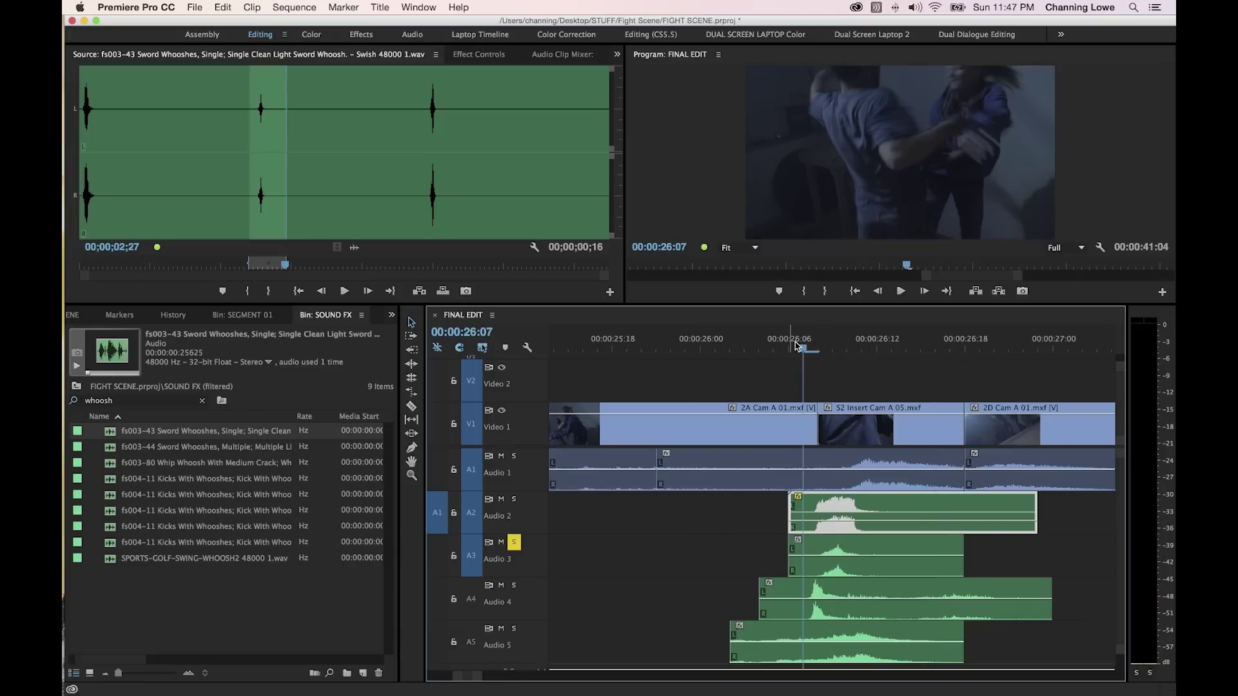
{"action": "key", "text": "space"}
{"action": "key", "text": "space"}
{"action": "left_click_drag", "start_coordinate": [819, 347], "coordinate": [792, 346]}
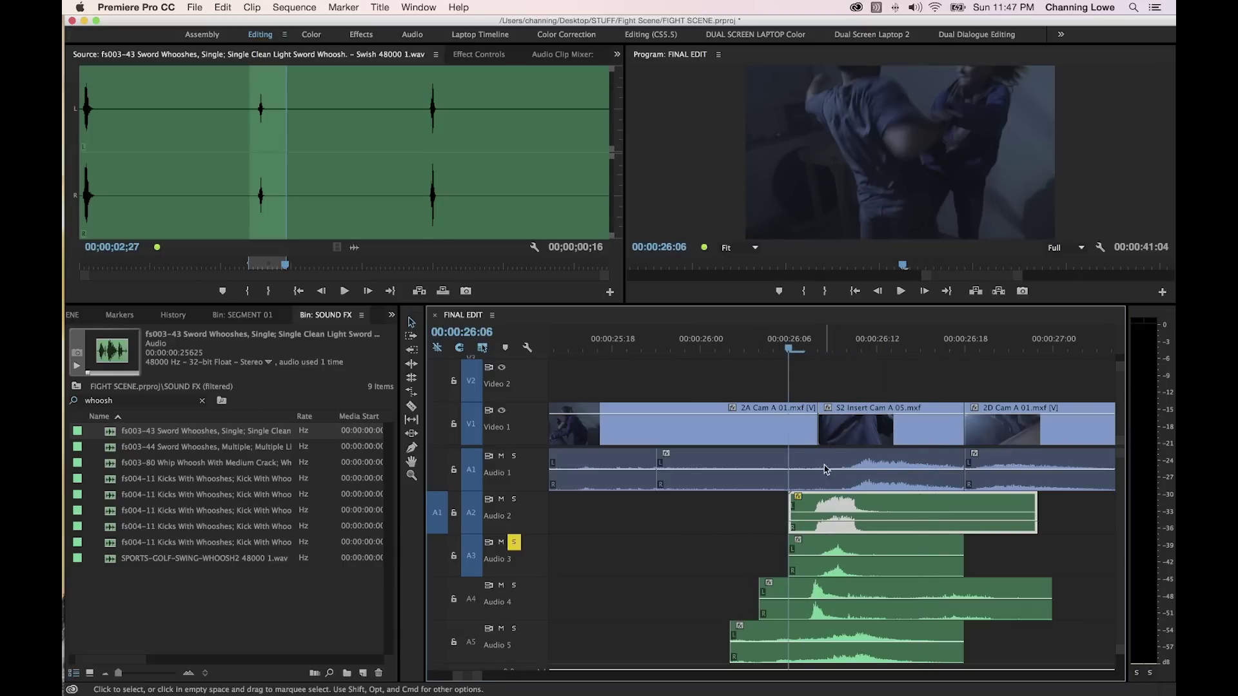
Nudge the sword whoosh on Audio 3 earlier so that it starts at 00:00:26:05.
{"action": "left_click", "coordinate": [848, 543]}
{"action": "key", "text": "super+Left"}
{"action": "key", "text": "super+Left"}
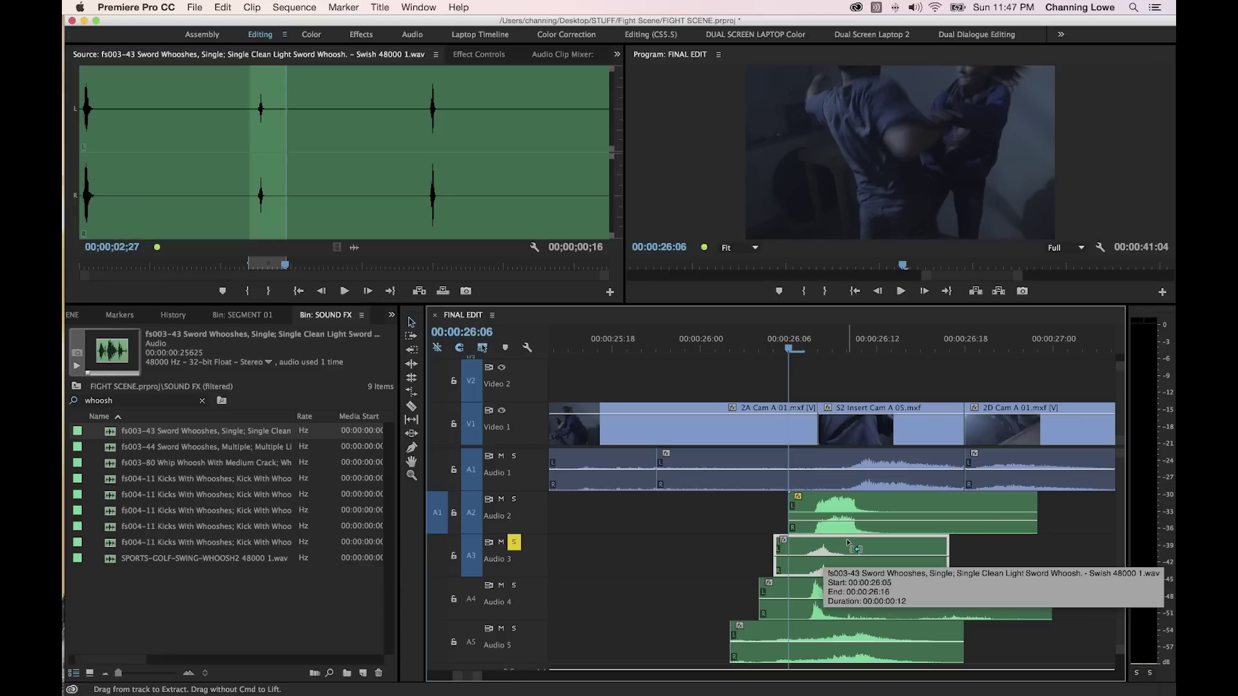
Nudge the sword whoosh on Audio 3 earlier so that it starts at 00:00:26:03, and play it against the picture.
{"action": "key", "text": "space"}
{"action": "key", "text": "space"}
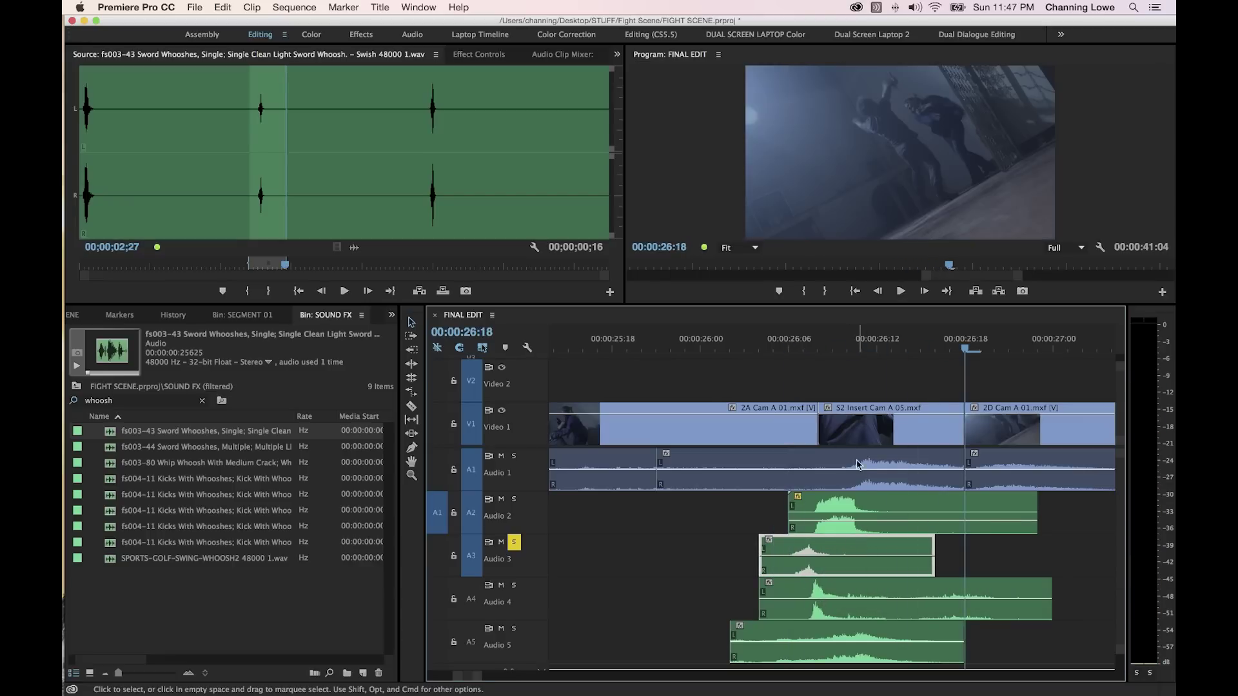
{"action": "left_click", "coordinate": [744, 346]}
{"action": "key", "text": "space"}
{"action": "key", "text": "space"}
{"action": "key", "text": "super+Left"}
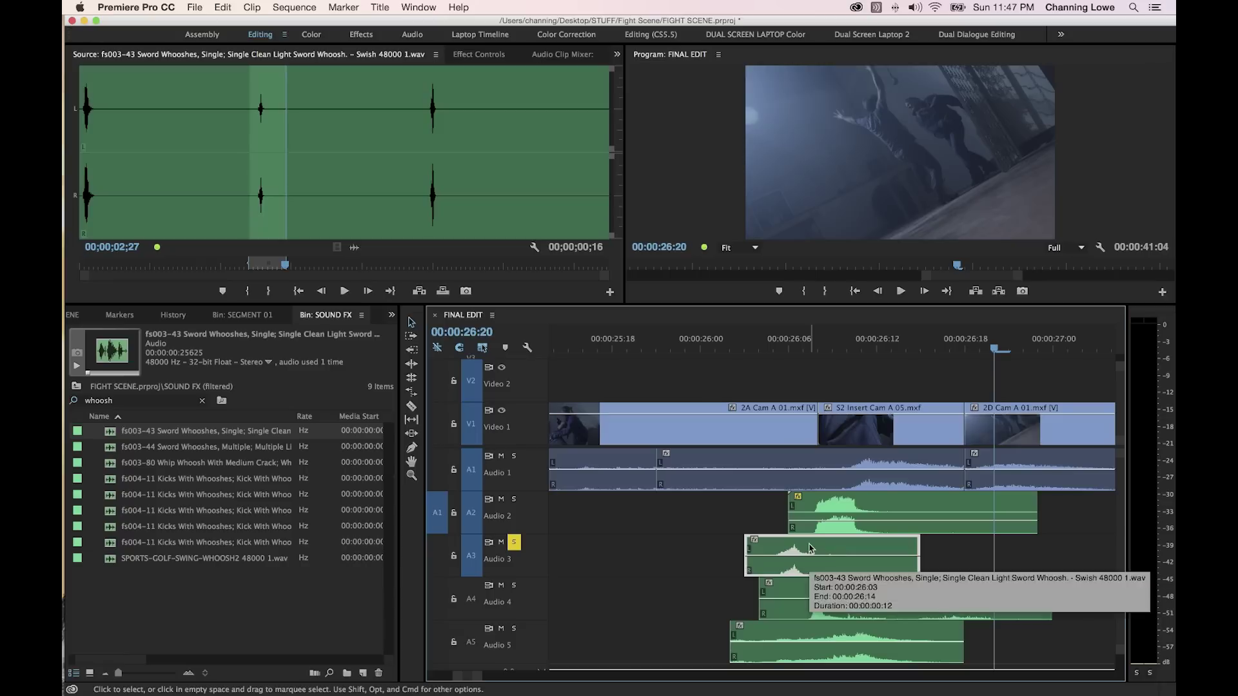
{"action": "left_click", "coordinate": [730, 353]}
{"action": "key", "text": "space"}
{"action": "key", "text": "space"}
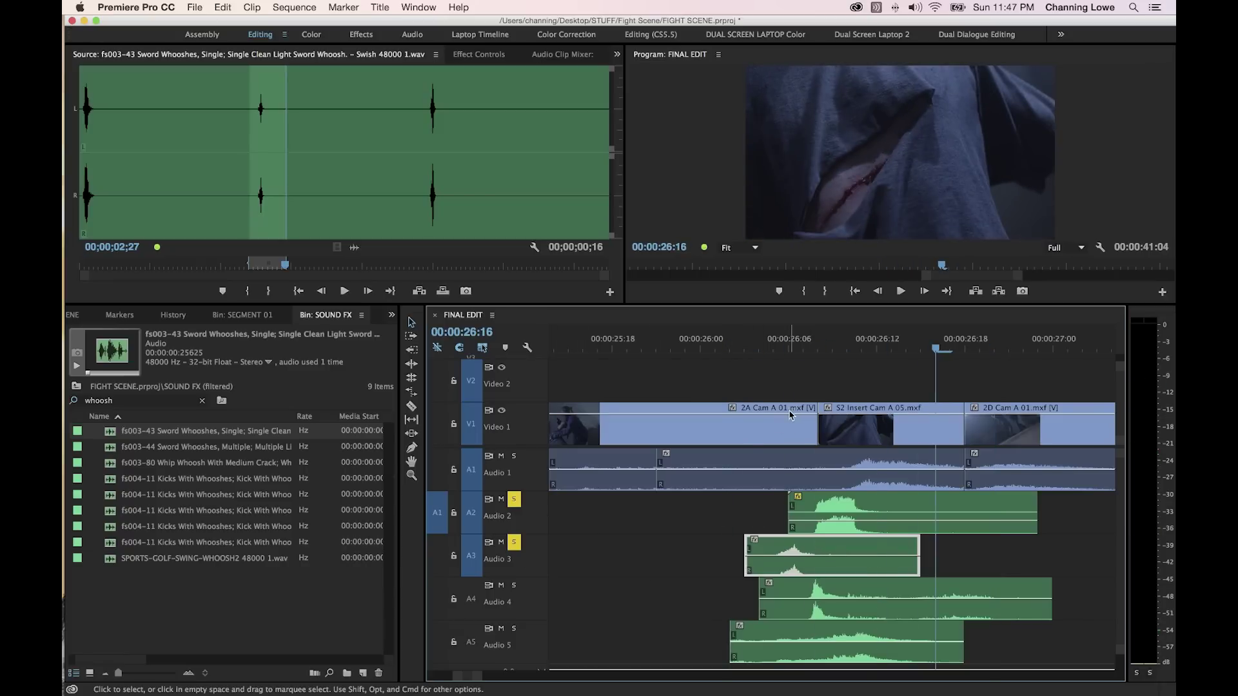
Solo only Audio 4, shift its clip later to start at 00:00:26:06 and play it over the stab.
{"action": "left_click", "coordinate": [513, 586]}
{"action": "key", "text": "Up"}
{"action": "left_click", "coordinate": [847, 588]}
{"action": "left_click_drag", "start_coordinate": [846, 588], "coordinate": [875, 588]}
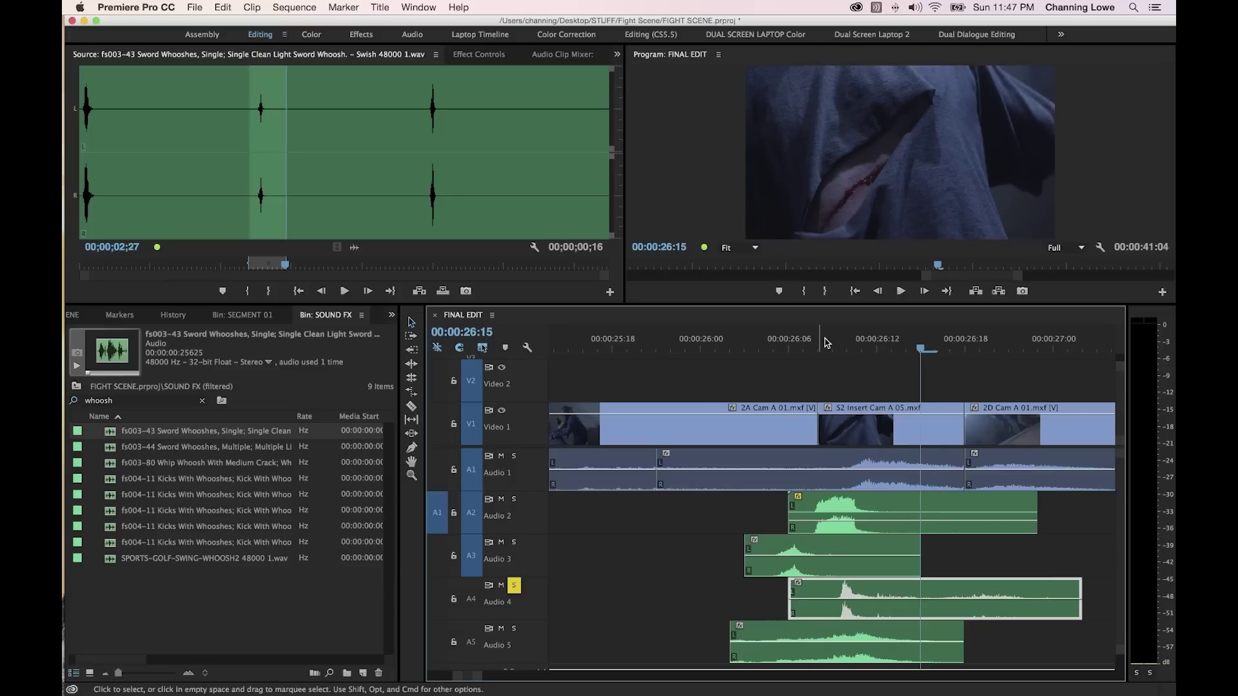
{"action": "left_click", "coordinate": [791, 343]}
{"action": "key", "text": "space"}
{"action": "key", "text": "space"}
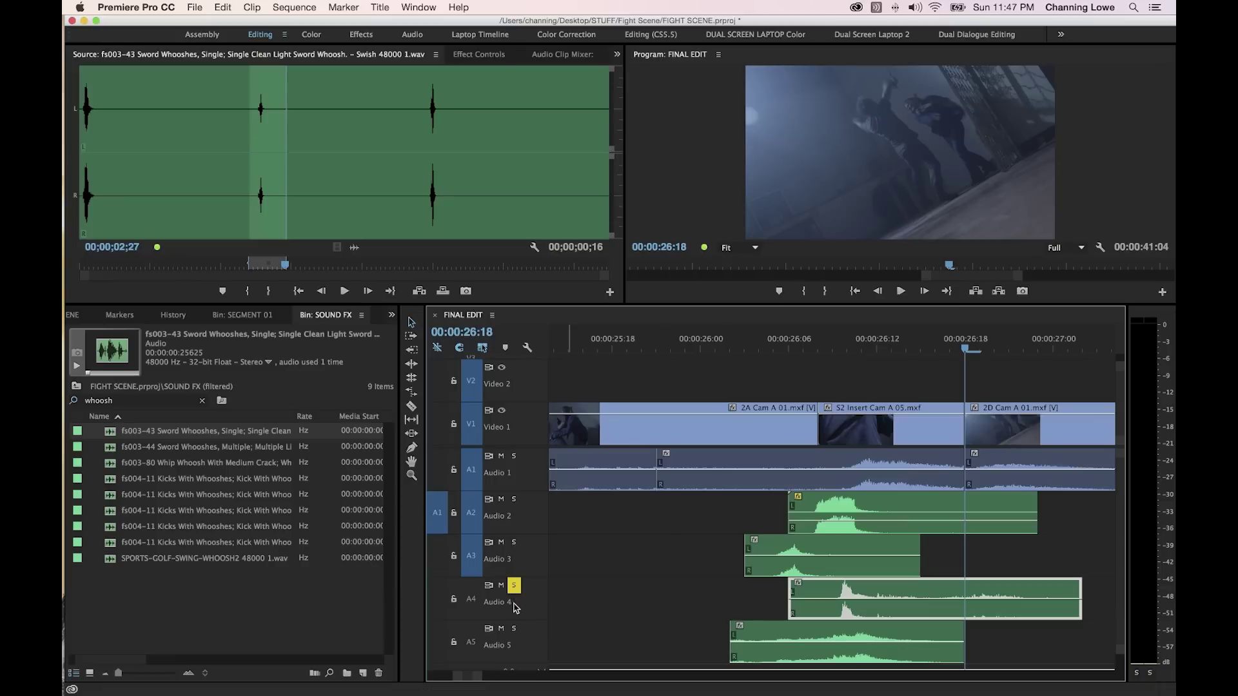
Solo Audio 5 instead of Audio 4, play it over the stab and lower the volume of its clip.
{"action": "left_click_drag", "start_coordinate": [521, 577], "coordinate": [521, 581]}
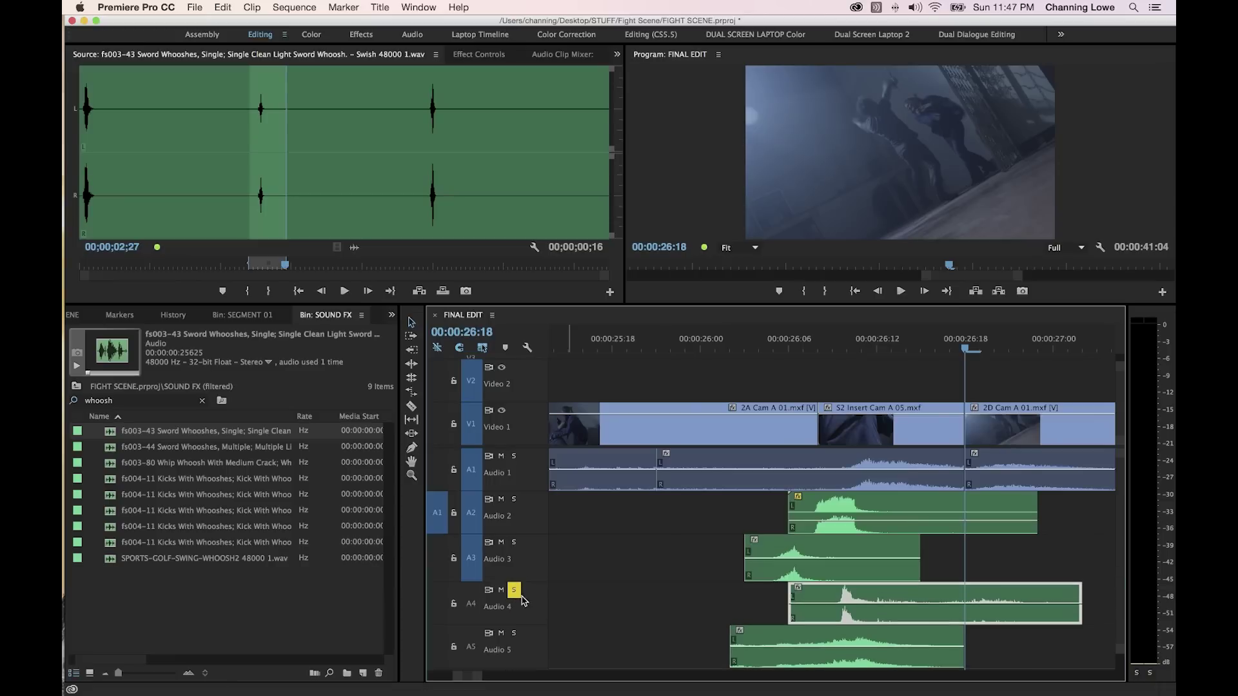
{"action": "left_click", "coordinate": [515, 634]}
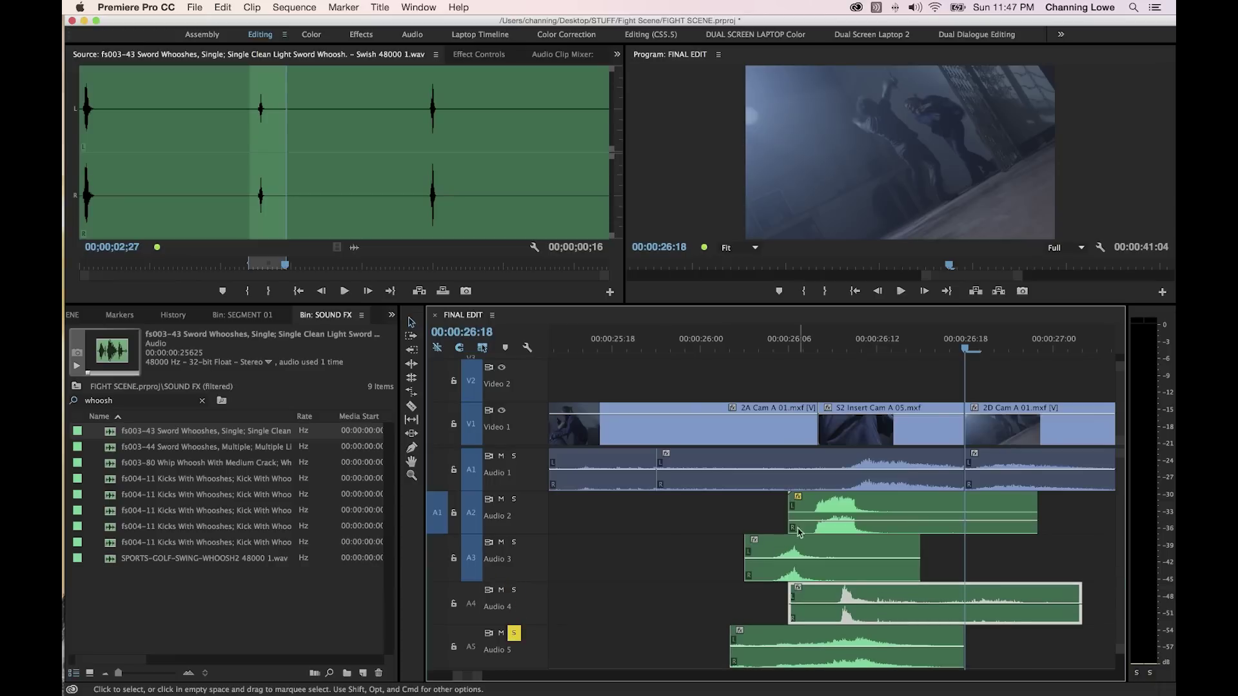
{"action": "left_click", "coordinate": [818, 342]}
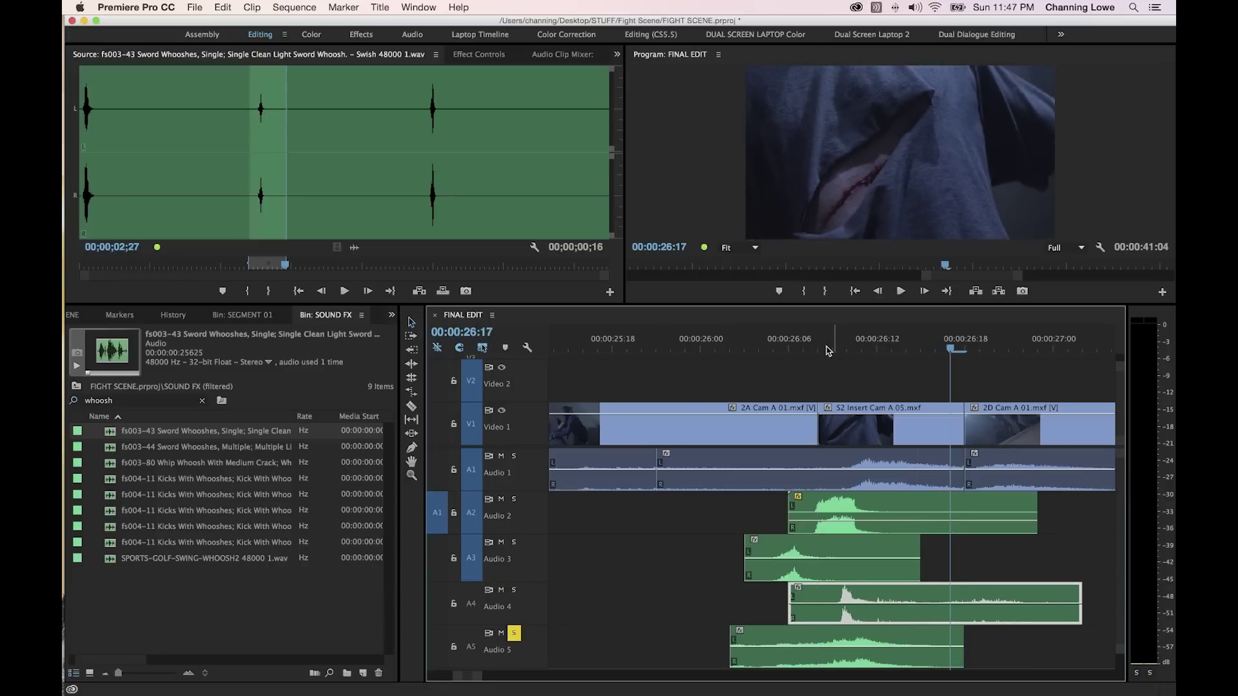
{"action": "left_click", "coordinate": [790, 351]}
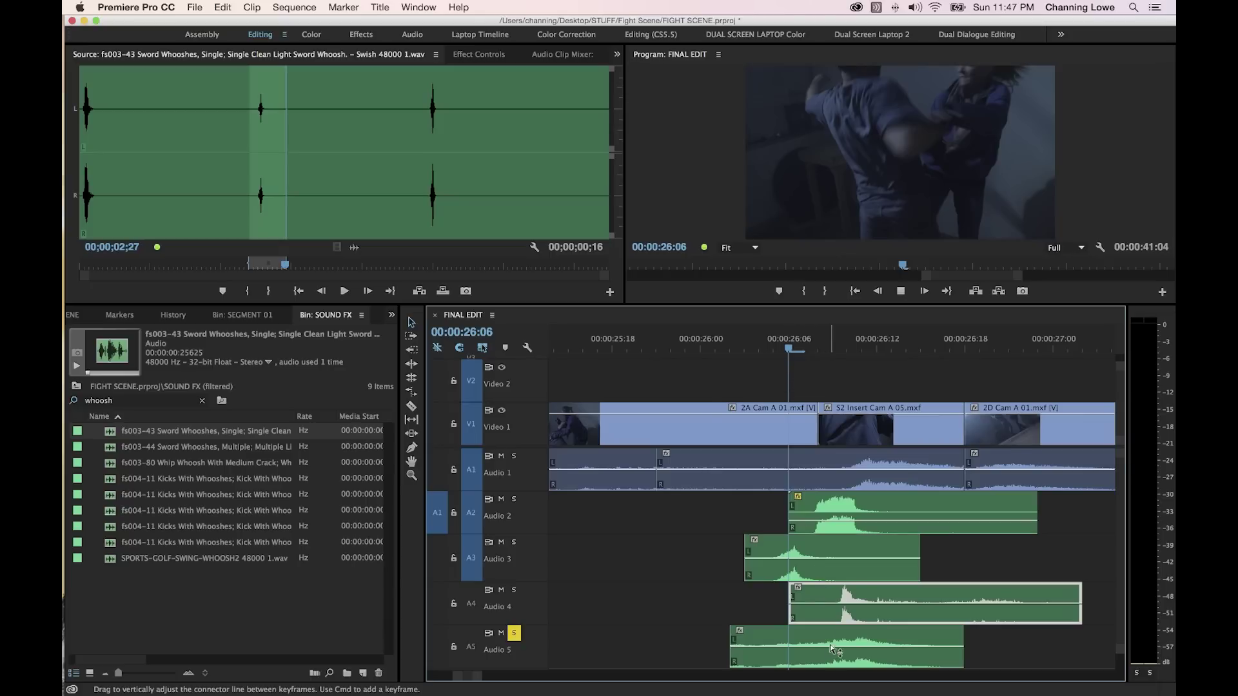
{"action": "key", "text": "space"}
{"action": "key", "text": "space"}
{"action": "left_click_drag", "start_coordinate": [833, 647], "coordinate": [833, 656]}
Take the solo off Audio 5 and play the stab with all its layered sounds together.
{"action": "left_click", "coordinate": [514, 633]}
{"action": "left_click_drag", "start_coordinate": [796, 338], "coordinate": [730, 342]}
{"action": "key", "text": "space"}
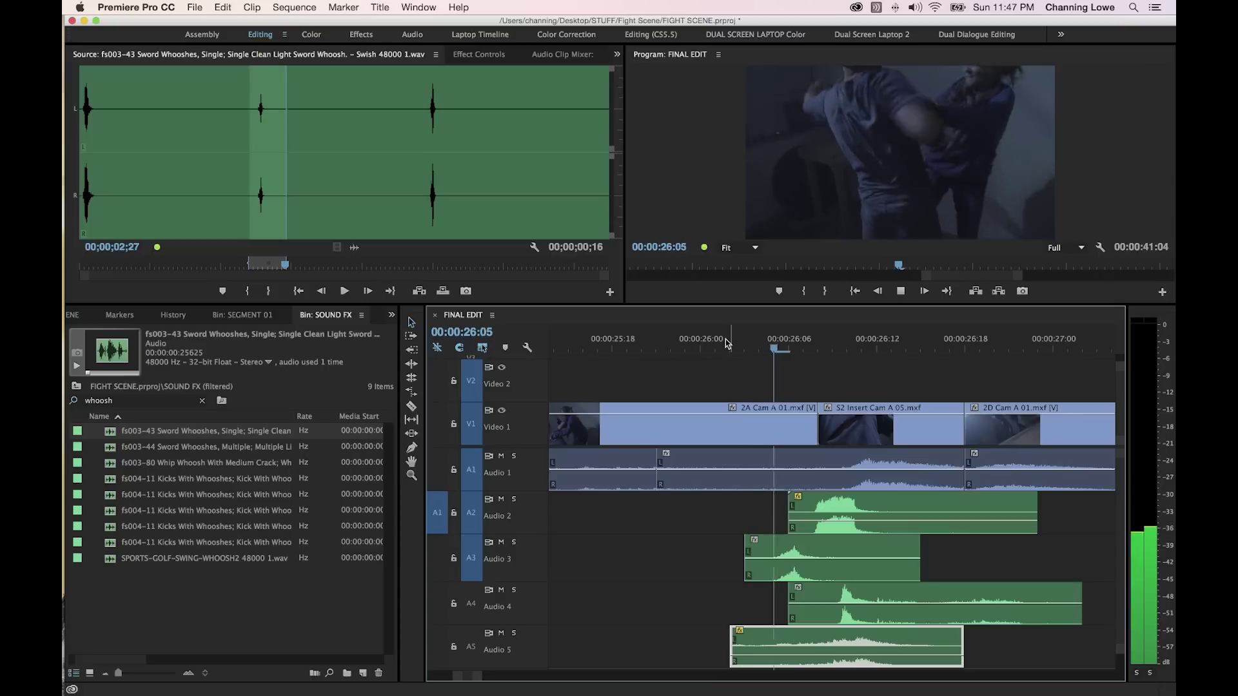
{"action": "key", "text": "space"}
{"action": "left_click", "coordinate": [631, 341]}
{"action": "key", "text": "space"}
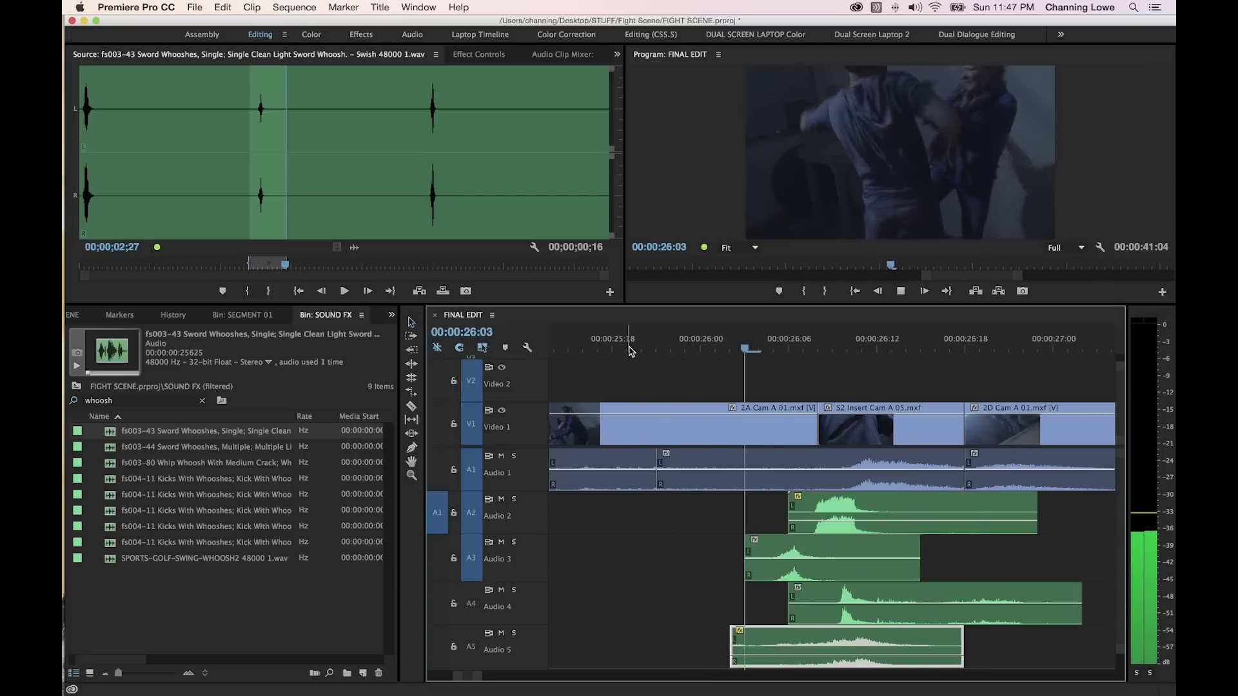
{"action": "key", "text": "space"}
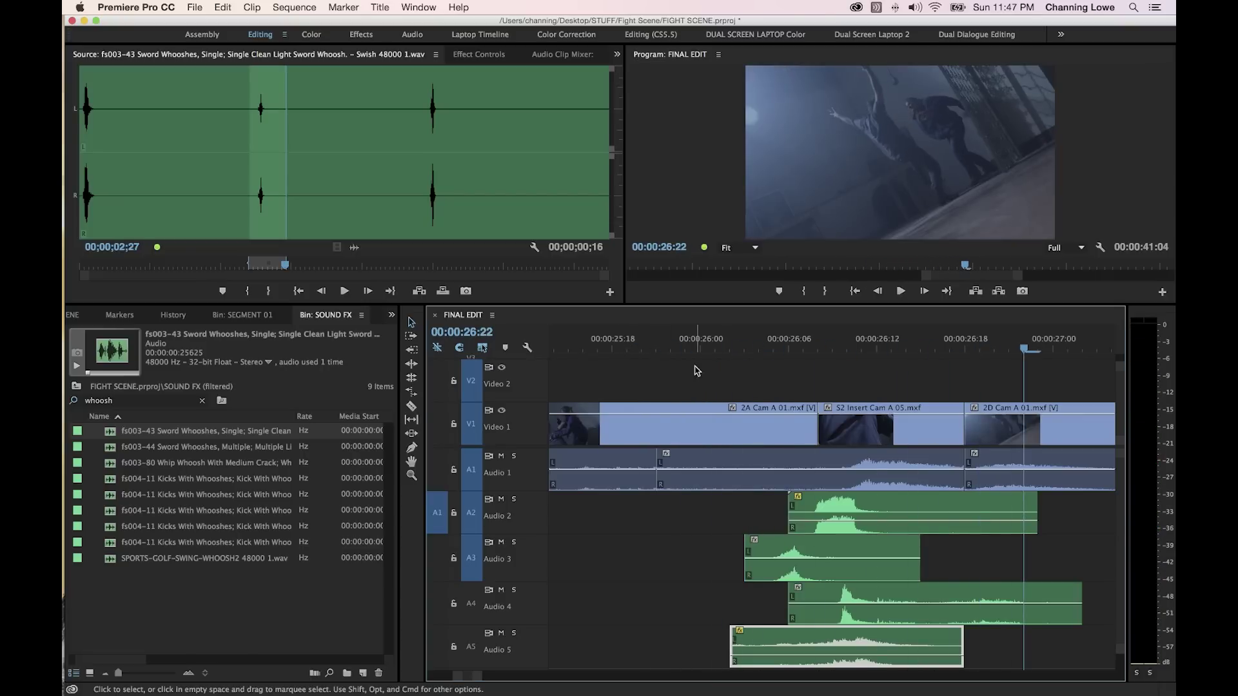
Roll the Audio 1 cut into 2D Cam A 01 after the stab later to 00:00:27:02 and play across it.
{"action": "key", "text": "n"}
{"action": "left_click_drag", "start_coordinate": [968, 462], "coordinate": [1074, 458]}
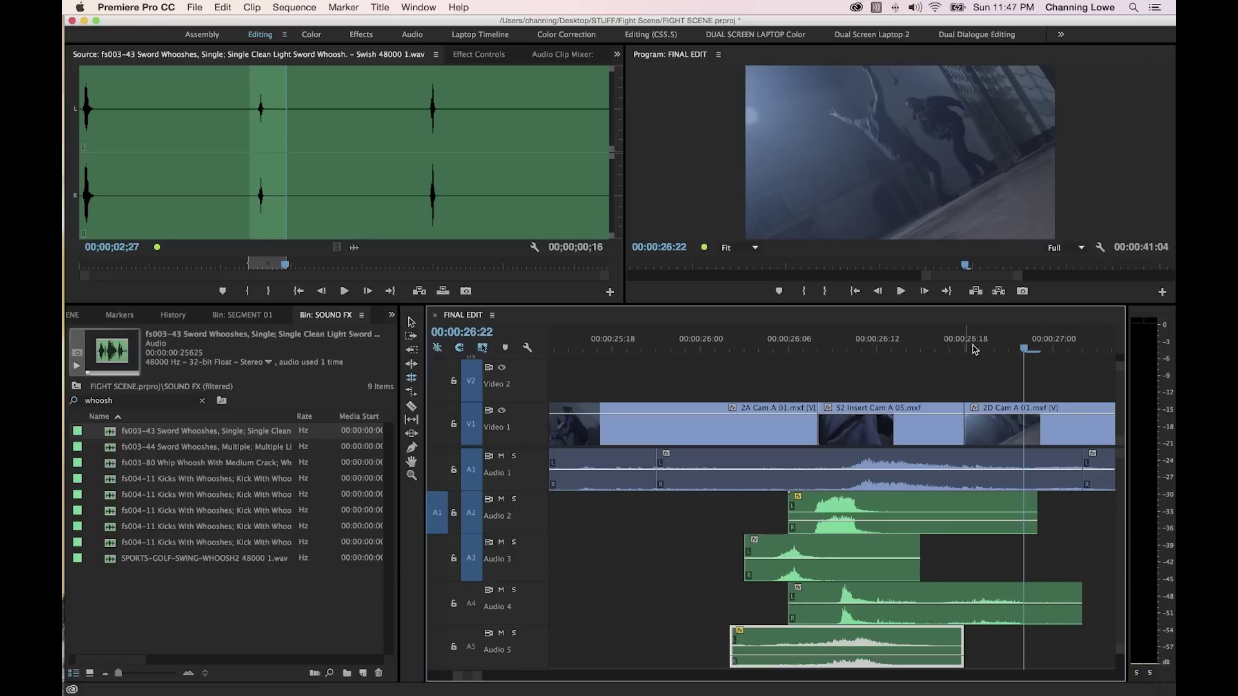
{"action": "left_click", "coordinate": [952, 349]}
{"action": "key", "text": "minus"}
{"action": "left_click_drag", "start_coordinate": [885, 350], "coordinate": [876, 350]}
{"action": "left_click", "coordinate": [795, 350]}
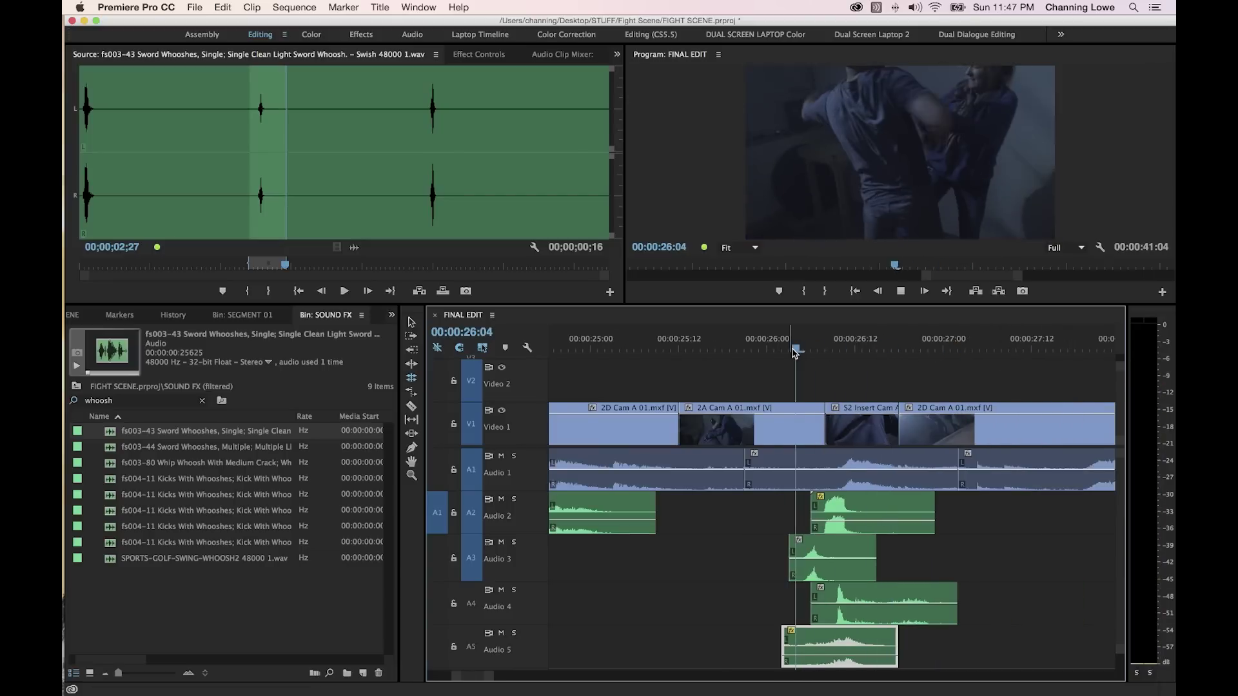
{"action": "key", "text": "space"}
{"action": "key", "text": "space"}
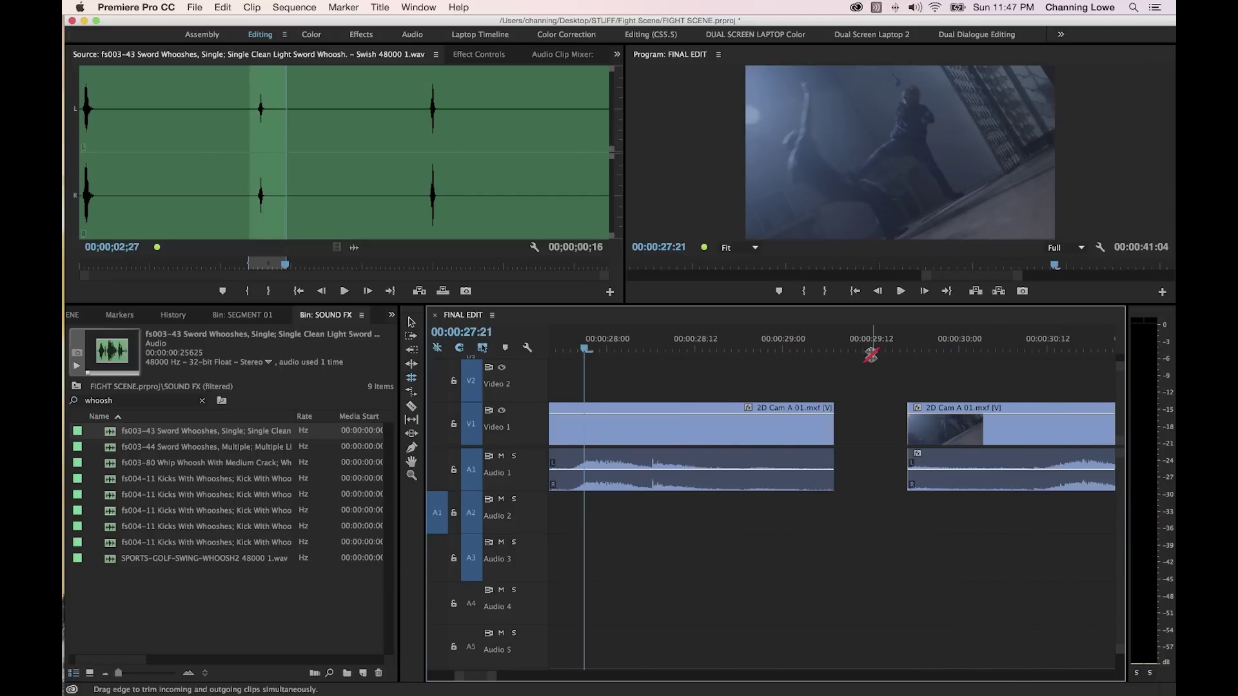
Move the second version's clips later in the sequence to widen the gap after the first version.
{"action": "key", "text": "minus"}
{"action": "left_click_drag", "start_coordinate": [697, 358], "coordinate": [625, 363]}
{"action": "key", "text": "minus"}
{"action": "key", "text": "a"}
{"action": "key", "text": "ctrl+z"}
Overwrite the first hit of the fs004-11 Body Kick 48000 2.wav whoosh, out point 00;00;00;27, onto Audio 2 at 00:00:27:07.
{"action": "key", "text": "space"}
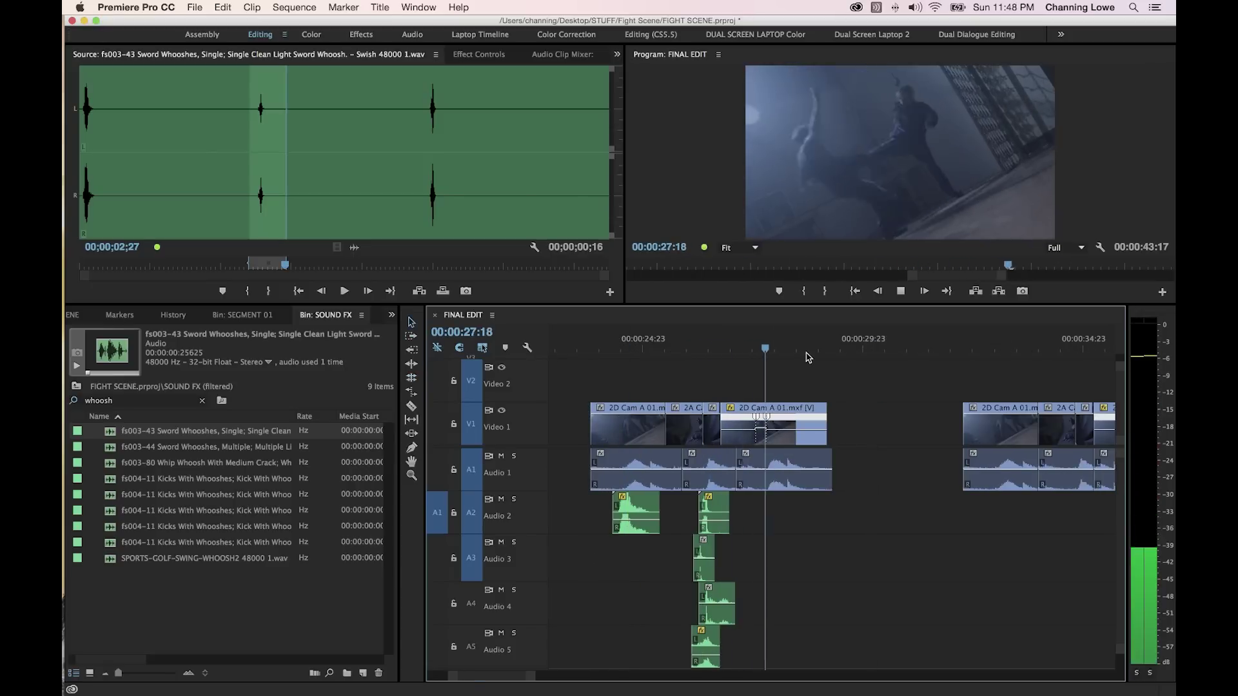
{"action": "left_click_drag", "start_coordinate": [834, 351], "coordinate": [745, 349]}
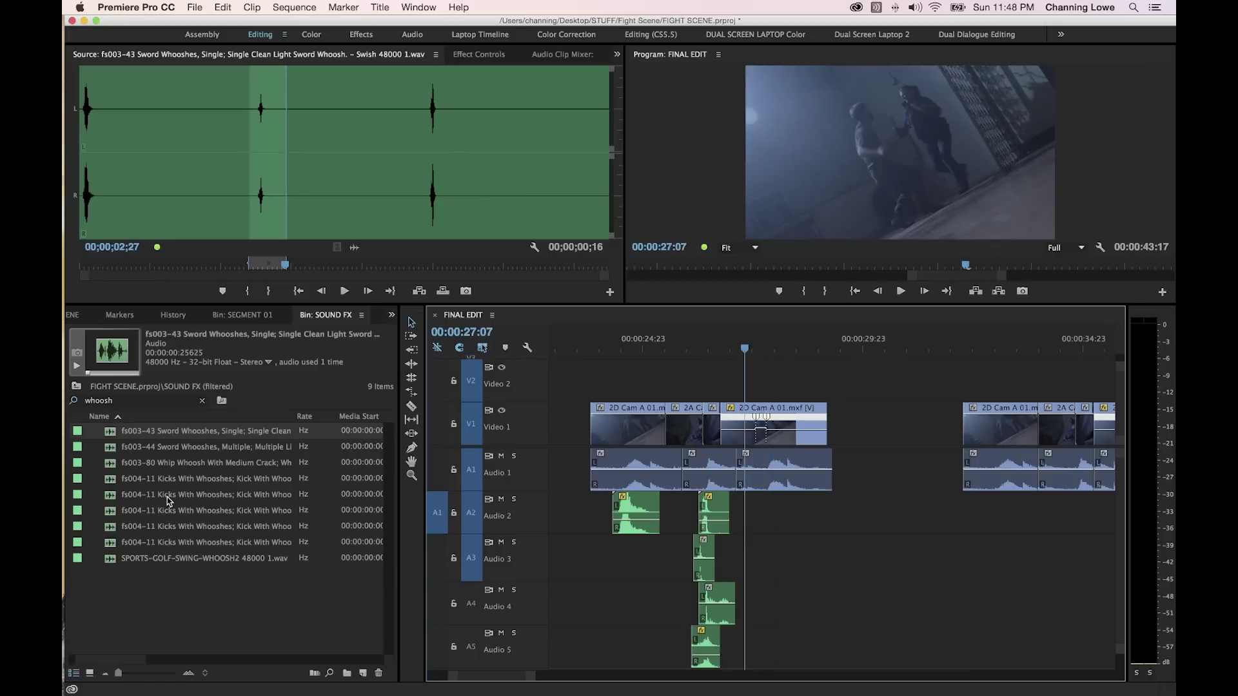
{"action": "double_click", "coordinate": [167, 497]}
{"action": "key", "text": "space"}
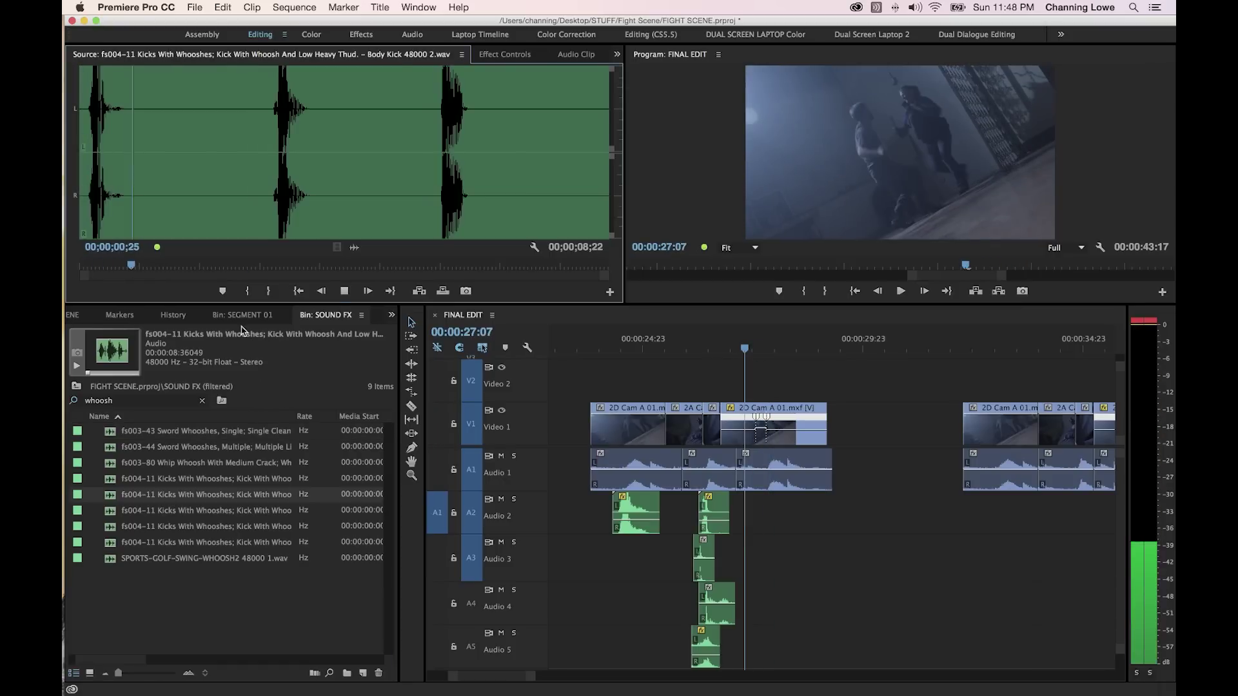
{"action": "key", "text": "o"}
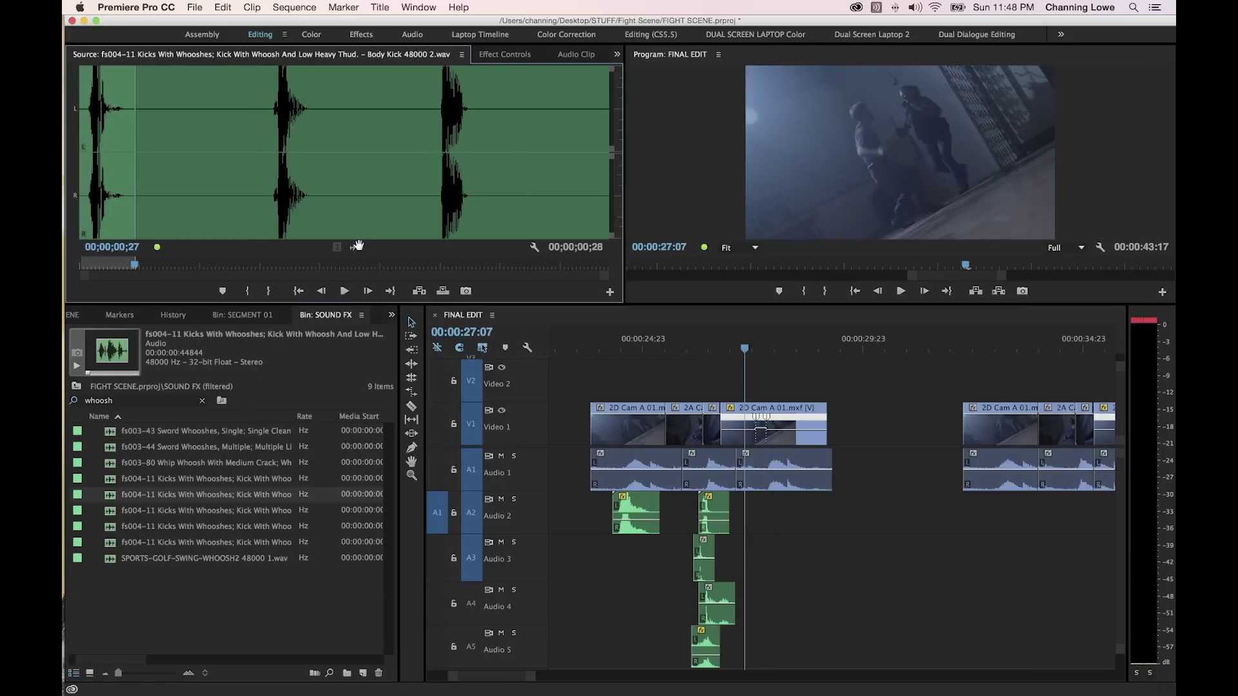
{"action": "key", "text": "period"}
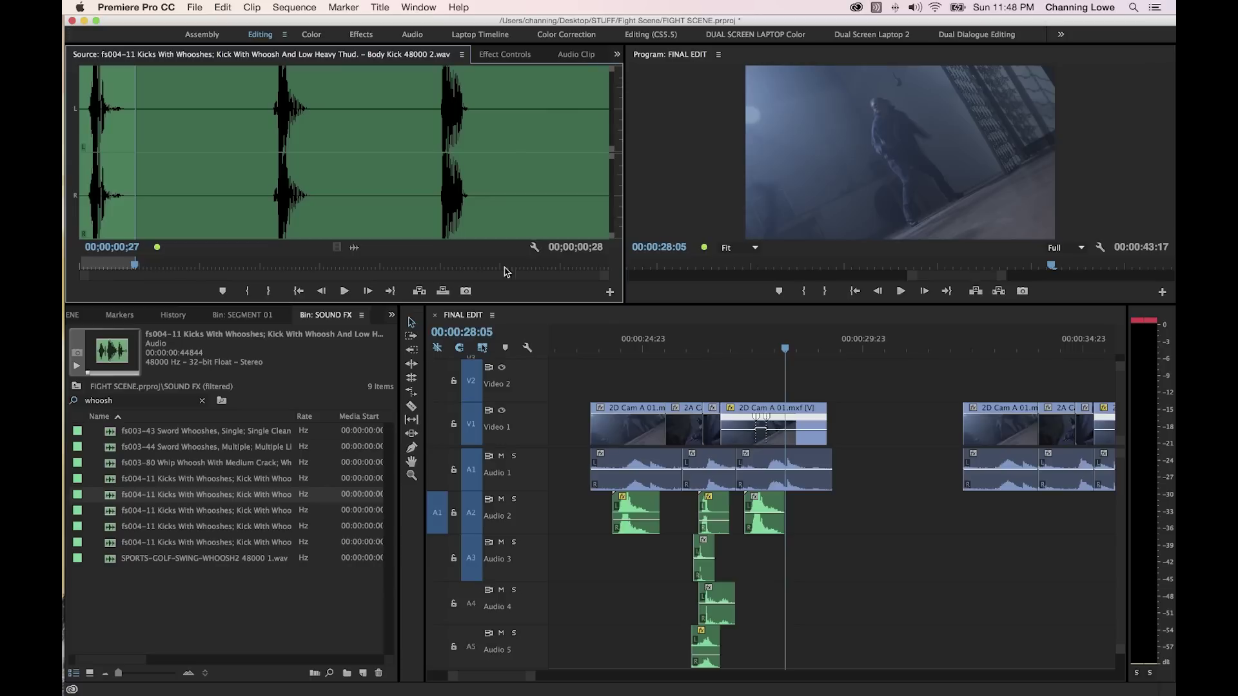
Search the SOUND FX bin for "bone" and add 72_bone crunch 48000 1.wav to Audio 2 right after the kick.
{"action": "left_click", "coordinate": [125, 401]}
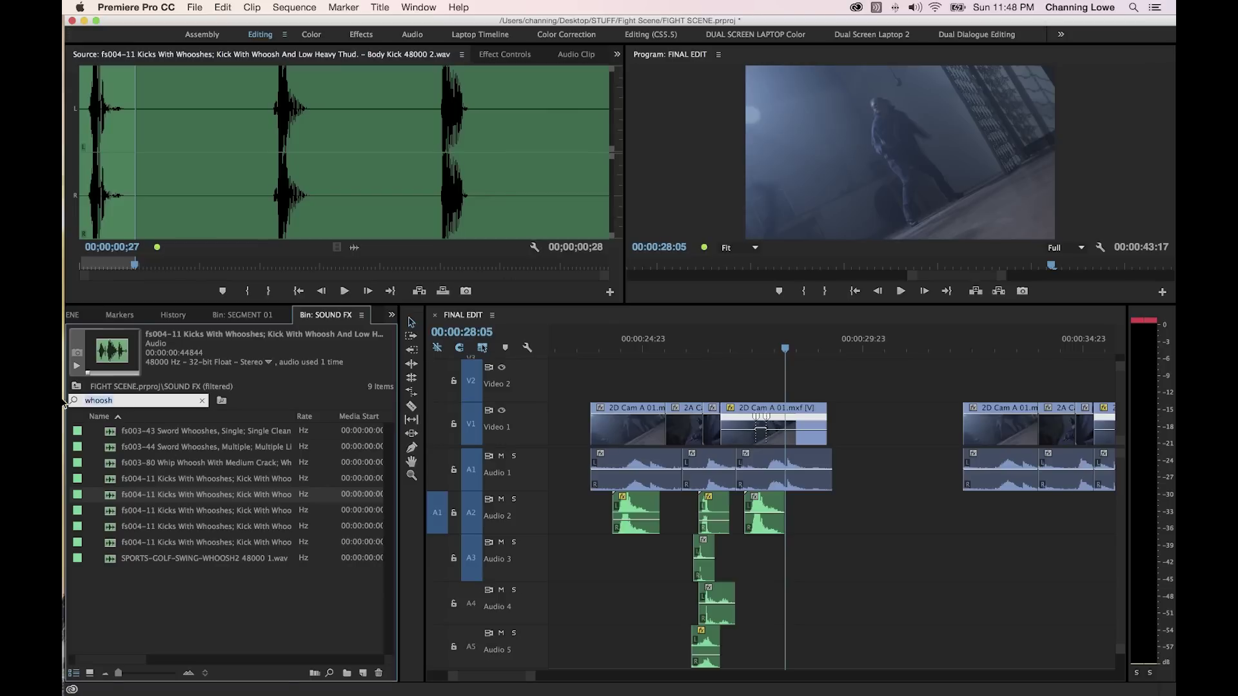
{"action": "key", "text": "super+a"}
{"action": "type", "text": "bone"}
{"action": "double_click", "coordinate": [191, 429]}
{"action": "key", "text": "space"}
{"action": "key", "text": "space"}
{"action": "key", "text": "period"}
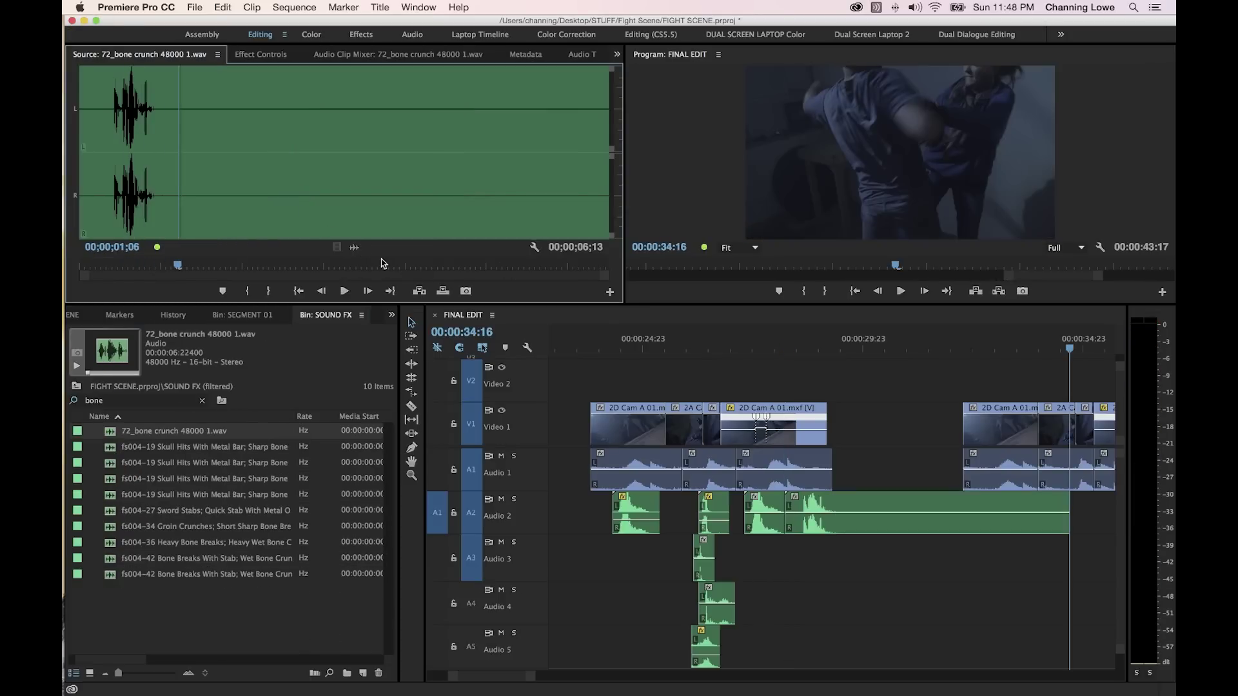
Trim the long tail off the bone crunch and move it to Audio 3, starting at 00:00:27:07 under the kick.
{"action": "left_click_drag", "start_coordinate": [1068, 512], "coordinate": [848, 514]}
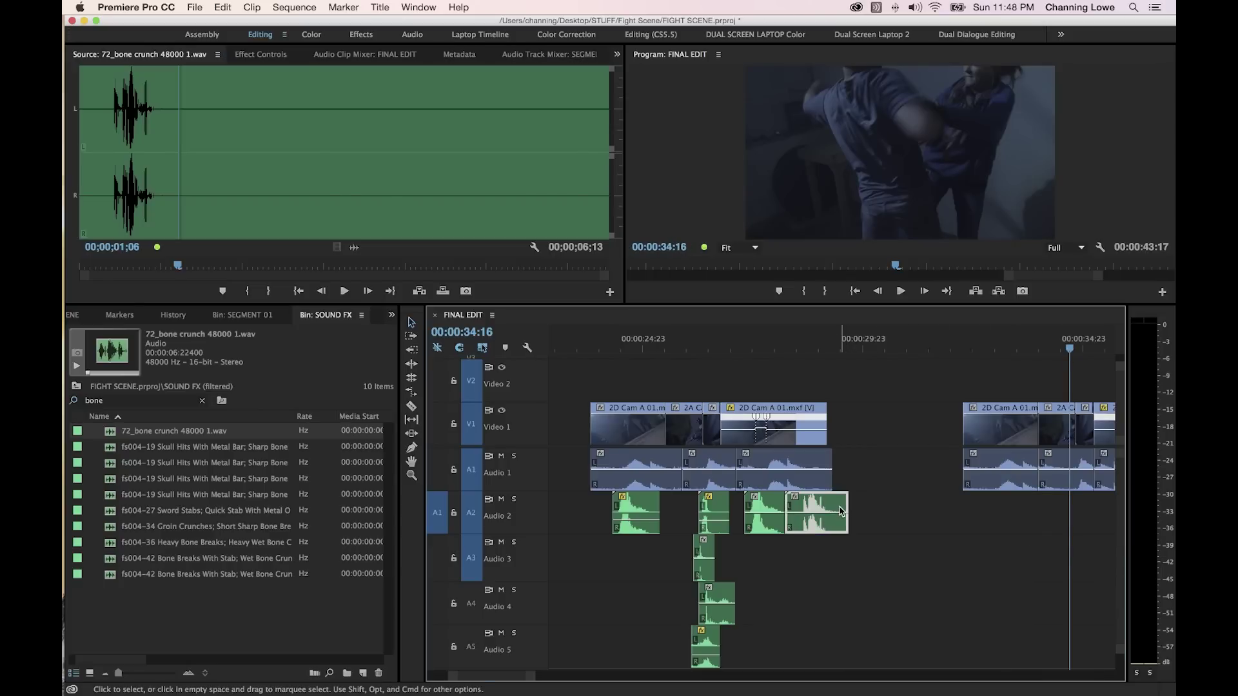
{"action": "key", "text": "alt+Down"}
{"action": "scroll", "coordinate": [838, 513], "scroll_direction": "down", "scroll_amount": 2}
{"action": "left_click_drag", "start_coordinate": [829, 497], "coordinate": [788, 498]}
{"action": "scroll", "coordinate": [774, 412], "scroll_direction": "up", "scroll_amount": 1}
Step frame by frame through 2D Cam A 01 from about 00:00:27:14 to examine where the kick lands.
{"action": "left_click", "coordinate": [759, 349]}
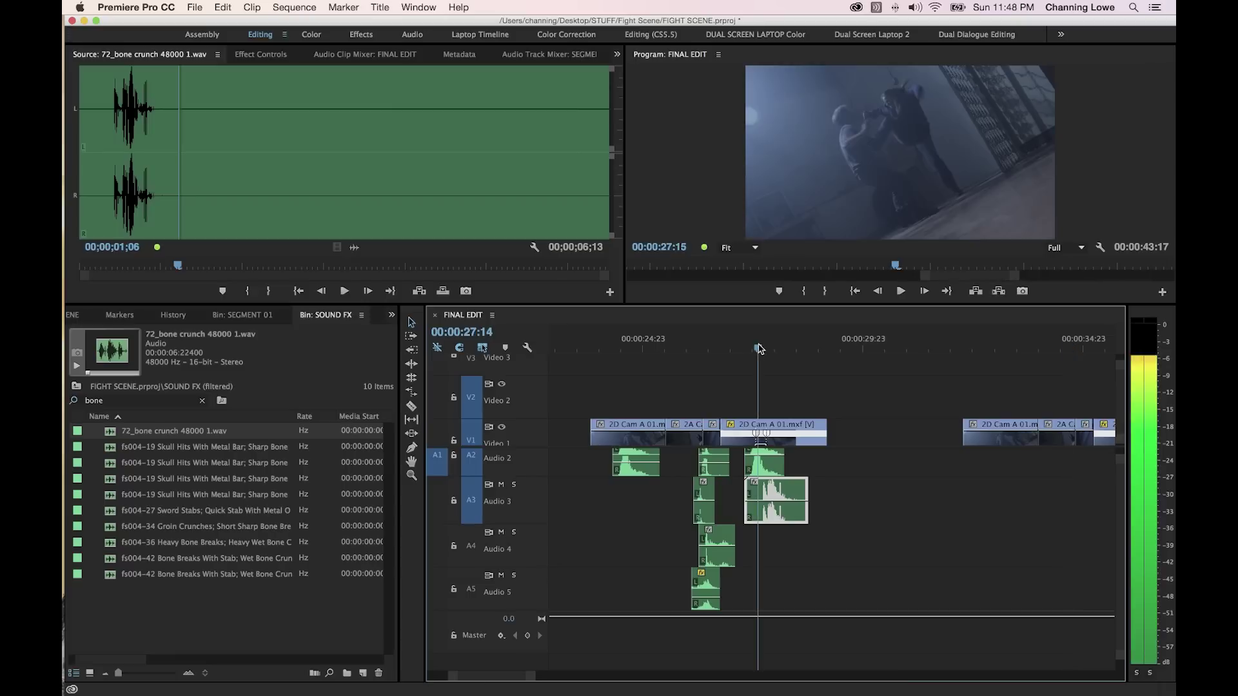
{"action": "key", "text": "equal"}
{"action": "key", "text": "equal"}
{"action": "key", "text": "equal"}
{"action": "key", "text": "Left"}
{"action": "key", "text": "Left"}
{"action": "key", "text": "Left"}
{"action": "key", "text": "Right"}
{"action": "key", "text": "Right"}
{"action": "key", "text": "Right"}
{"action": "key", "text": "Right"}
{"action": "key", "text": "Right"}
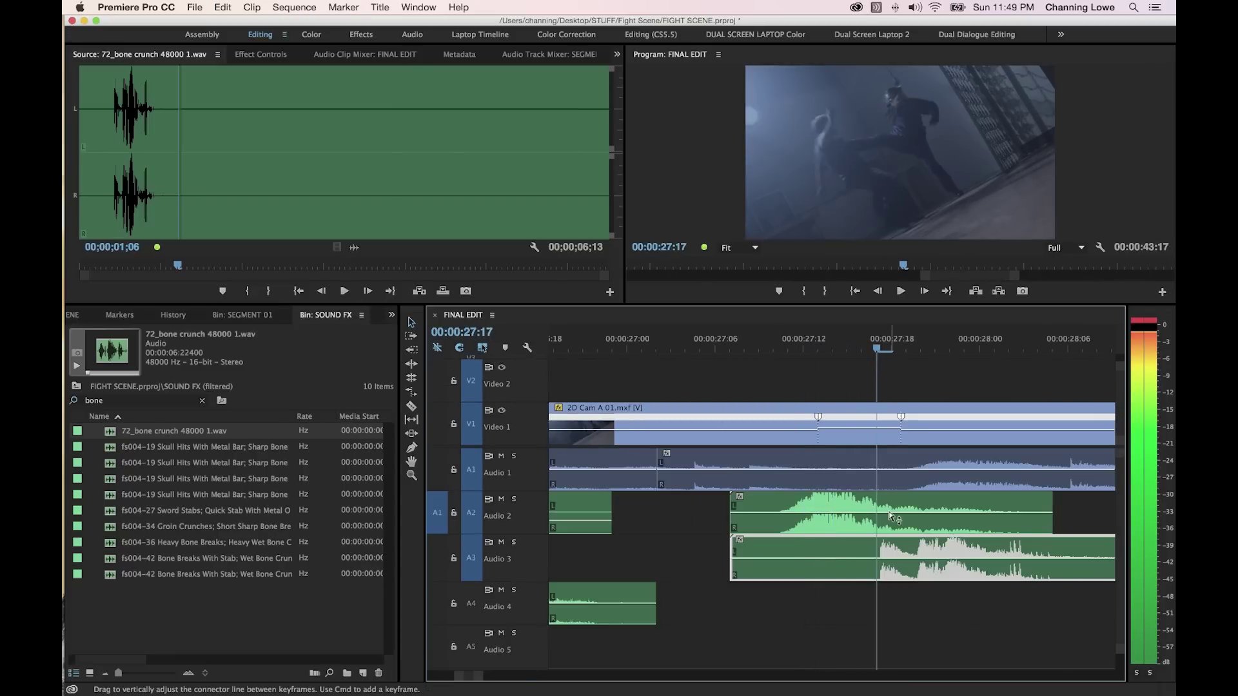
Nudge the kick sound on Audio 2 three frames later to start at 00:00:27:10, and play it against the picture.
{"action": "left_click", "coordinate": [892, 516]}
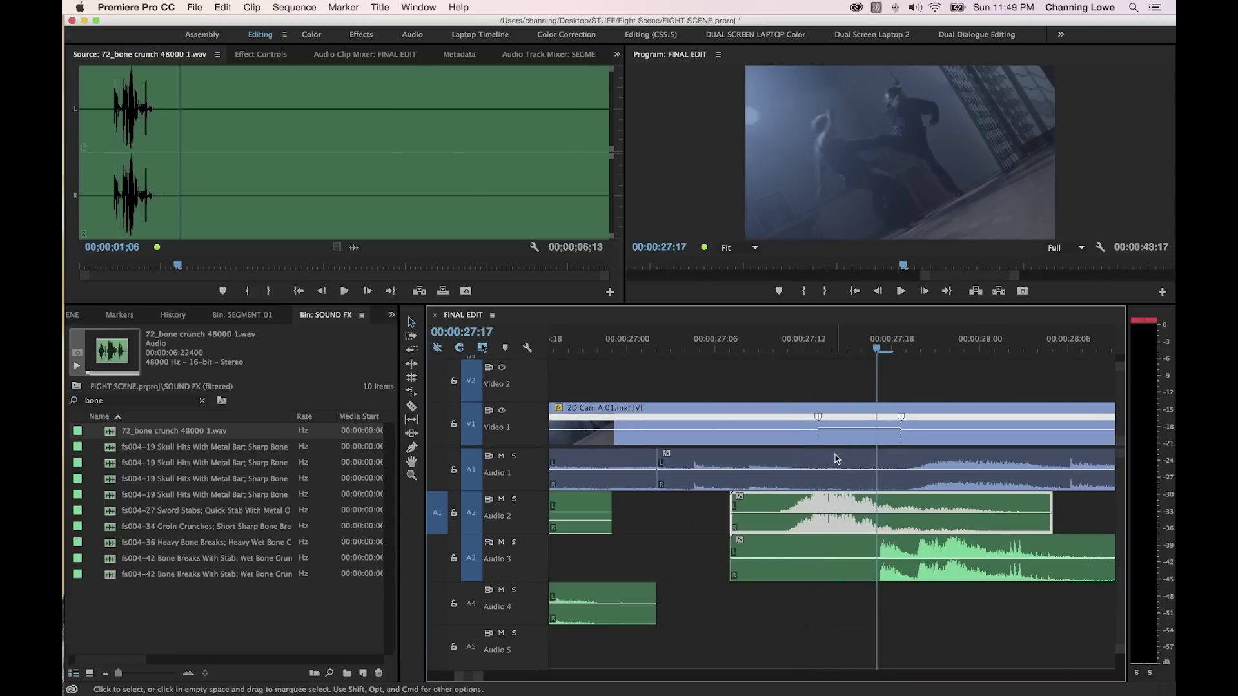
{"action": "key", "text": "Left"}
{"action": "key", "text": "Left"}
{"action": "key", "text": "Left"}
{"action": "key", "text": "Left"}
{"action": "key", "text": "Right"}
{"action": "key", "text": "Right"}
{"action": "key", "text": "Right"}
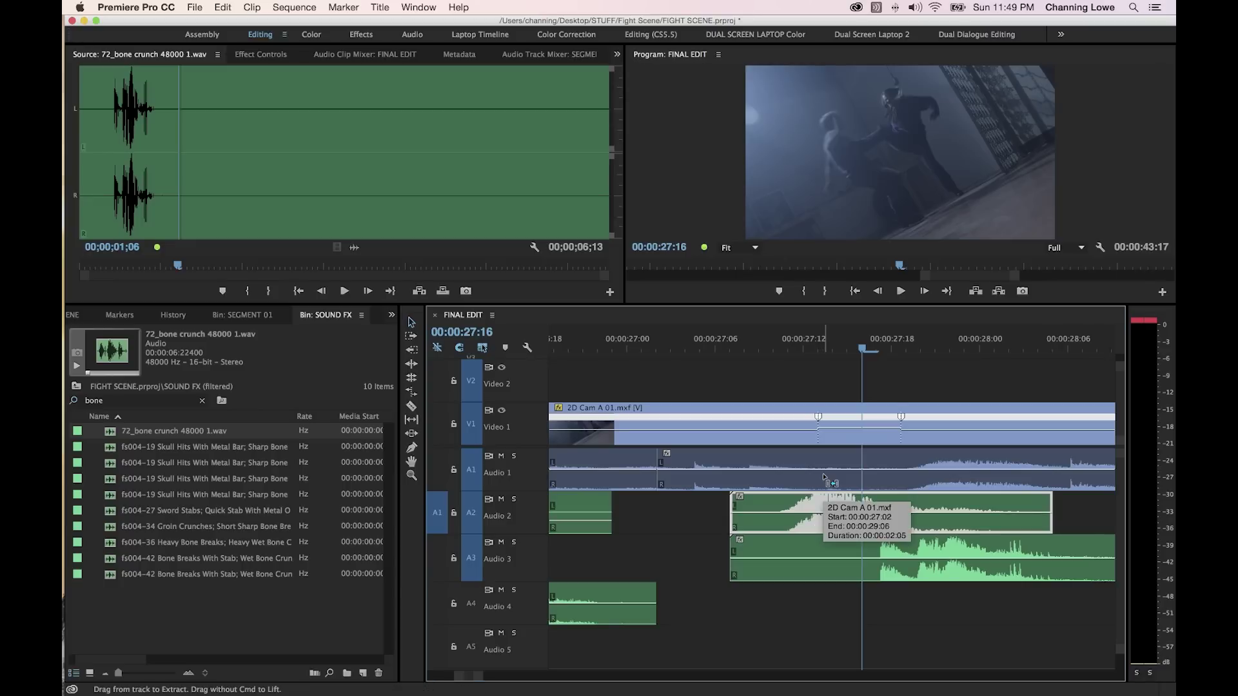
{"action": "key", "text": "super+Right"}
{"action": "key", "text": "super+Right"}
{"action": "key", "text": "super+Right"}
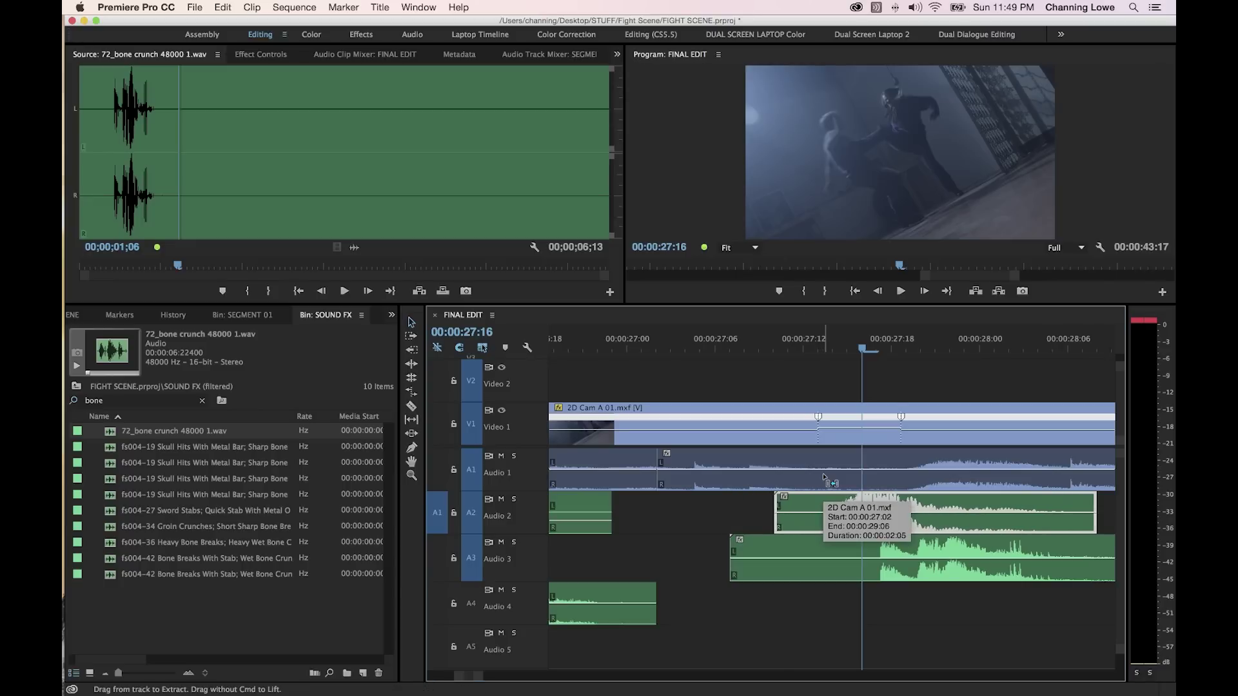
{"action": "left_click", "coordinate": [770, 342]}
{"action": "key", "text": "space"}
{"action": "key", "text": "space"}
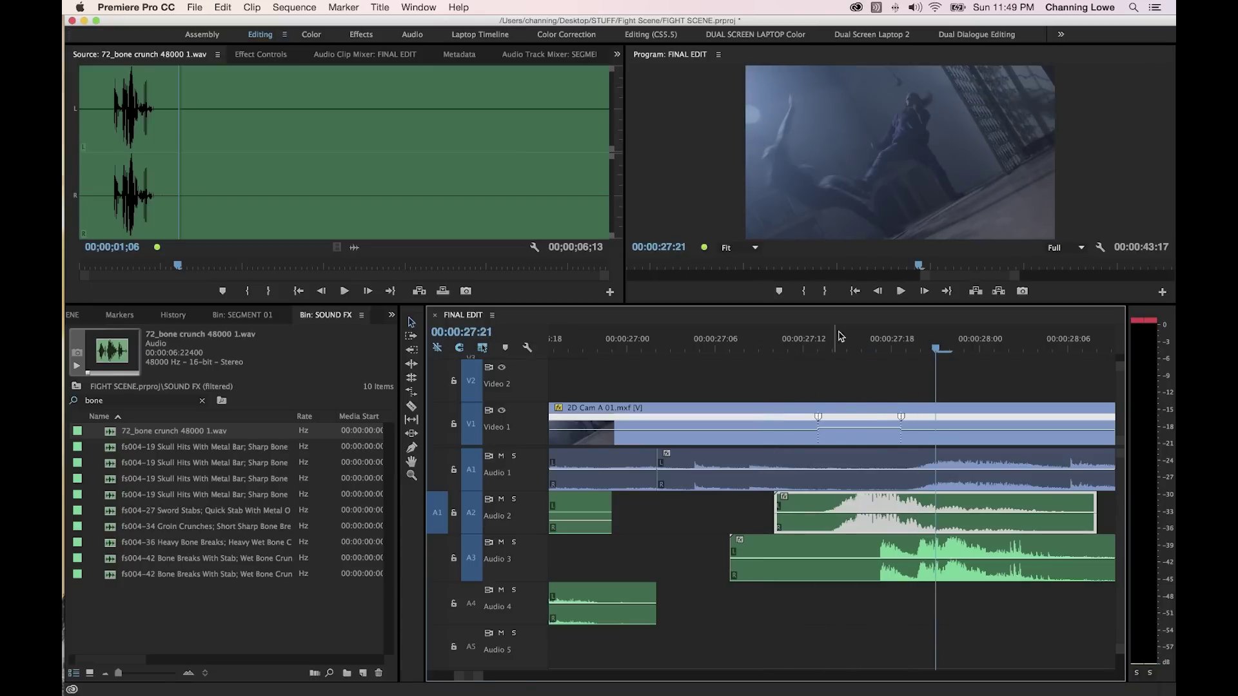
Shift the bone crunch on Audio 3 two frames earlier to 00:00:27:05 and play it with the kick.
{"action": "left_click_drag", "start_coordinate": [936, 552], "coordinate": [907, 552]}
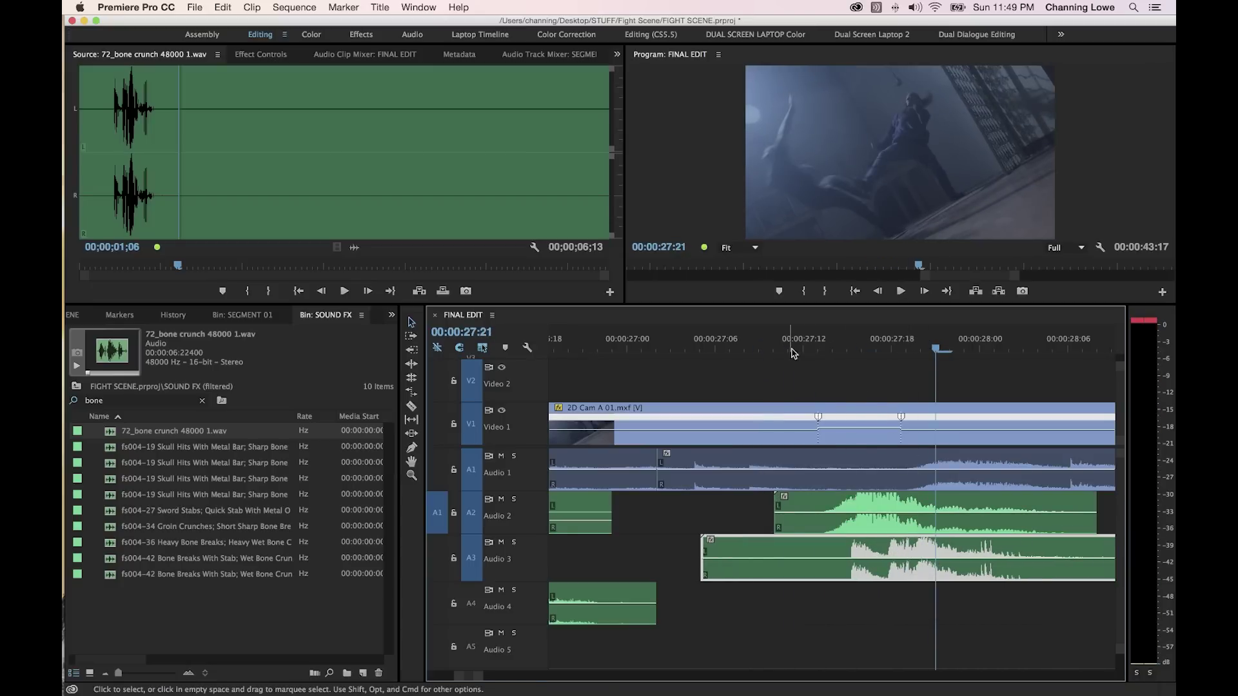
{"action": "left_click", "coordinate": [772, 349]}
{"action": "key", "text": "space"}
{"action": "key", "text": "space"}
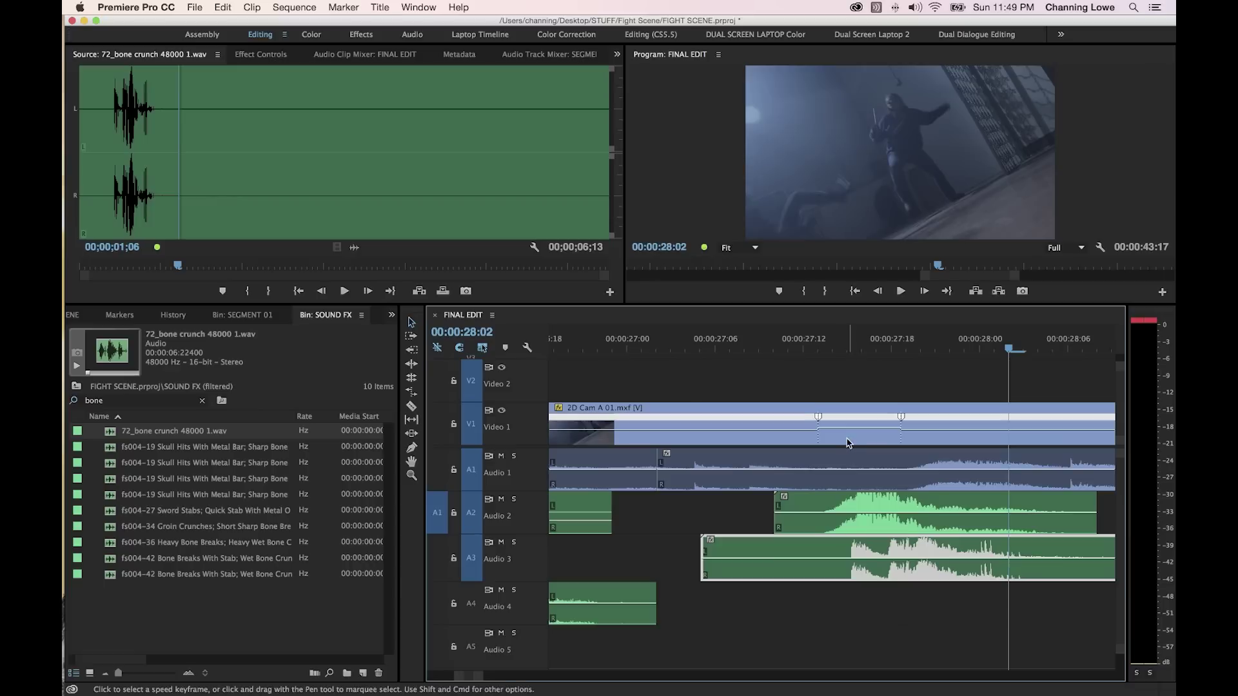
Trim the silence off the start of the bone crunch on Audio 3 and nudge the clip to start at 00:00:27:16.
{"action": "left_click_drag", "start_coordinate": [704, 548], "coordinate": [885, 546]}
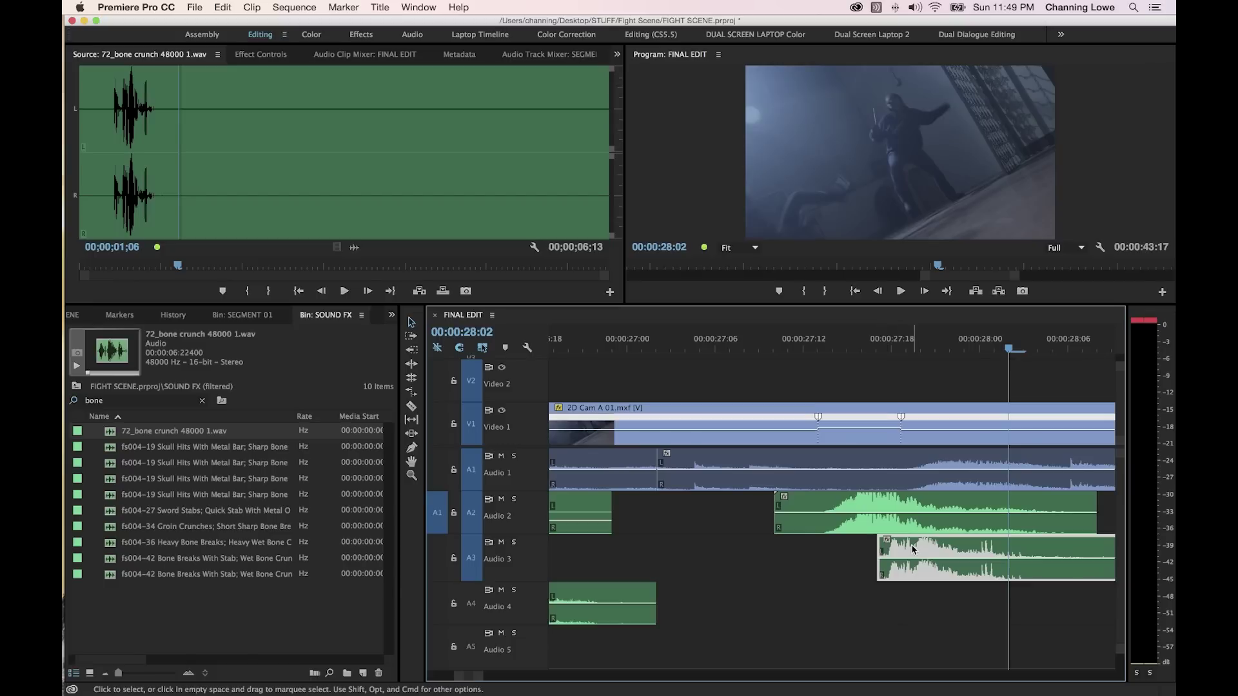
{"action": "key", "text": "super+Left"}
{"action": "key", "text": "super+Left"}
{"action": "key", "text": "super+Right"}
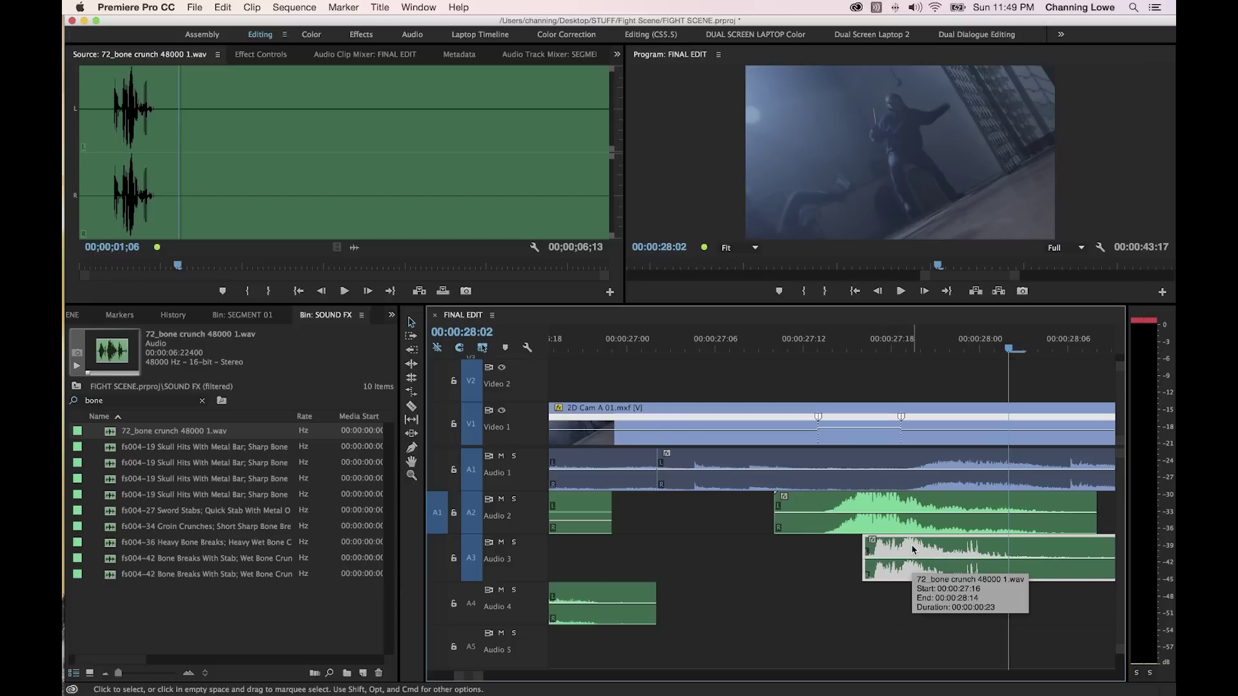
Lower the volume of the kick sound on Audio 2.
{"action": "scroll", "coordinate": [842, 401], "scroll_direction": "up", "scroll_amount": 3}
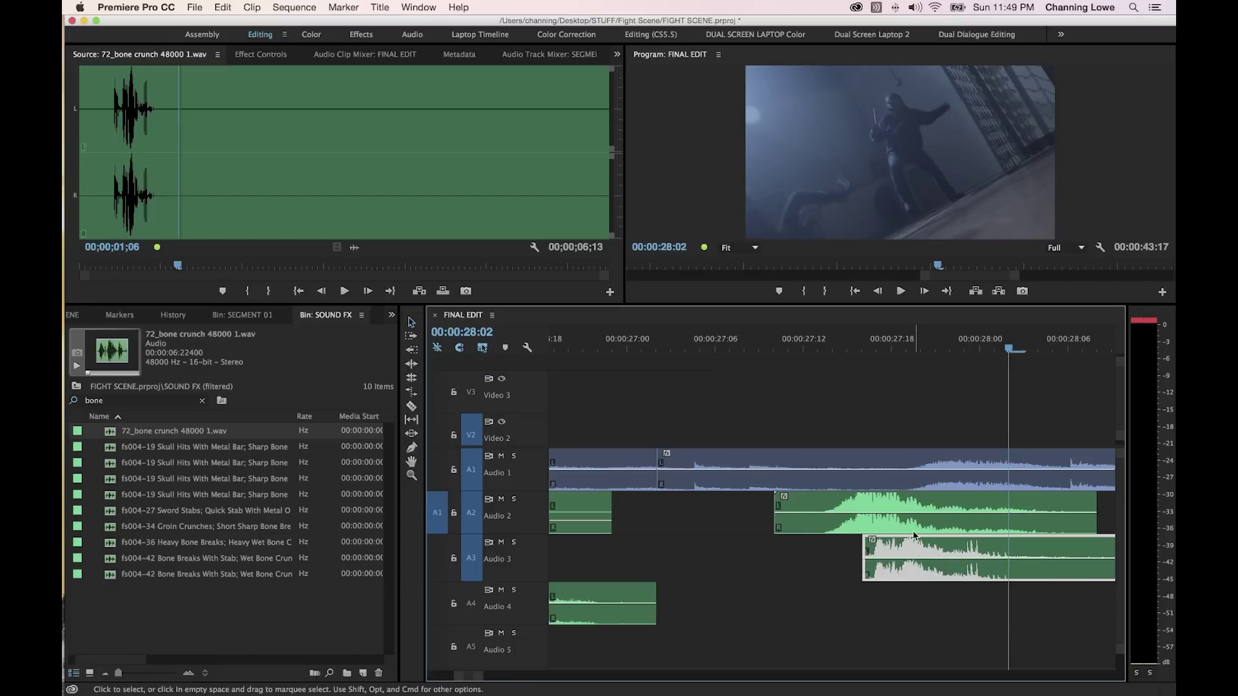
{"action": "left_click_drag", "start_coordinate": [898, 513], "coordinate": [898, 519]}
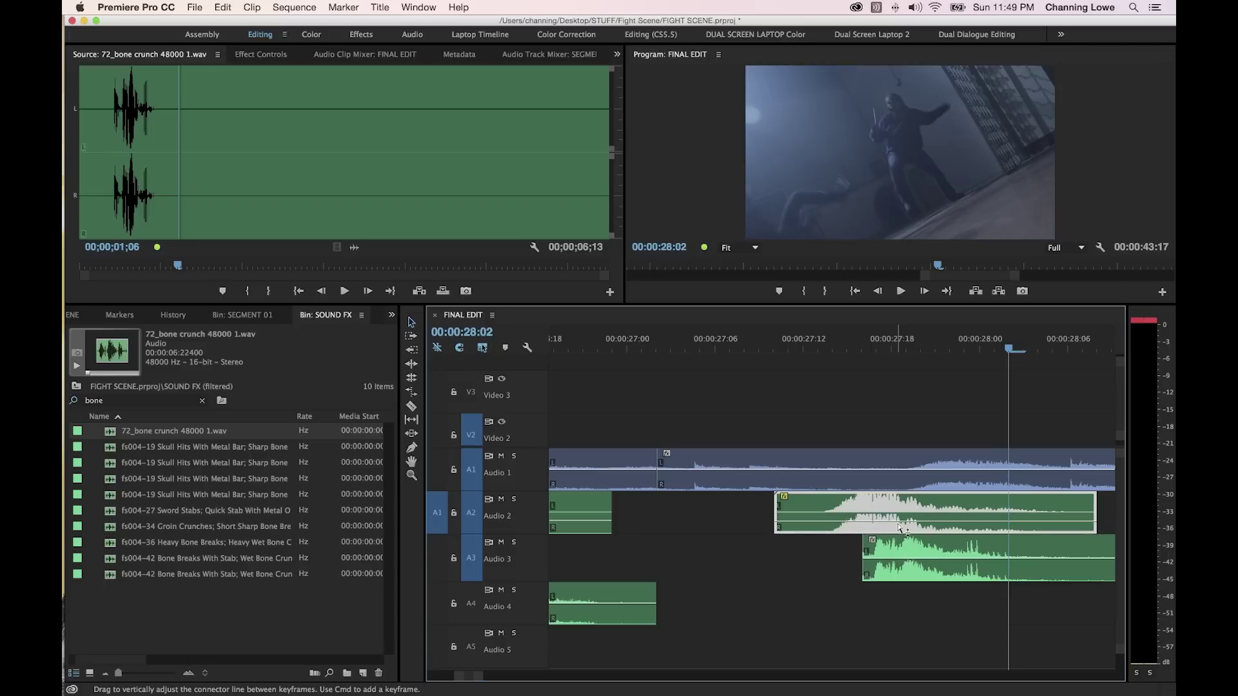
Adjust the volume of the bone crunch on Audio 3 and play it with the kick against the picture.
{"action": "left_click_drag", "start_coordinate": [915, 566], "coordinate": [917, 566]}
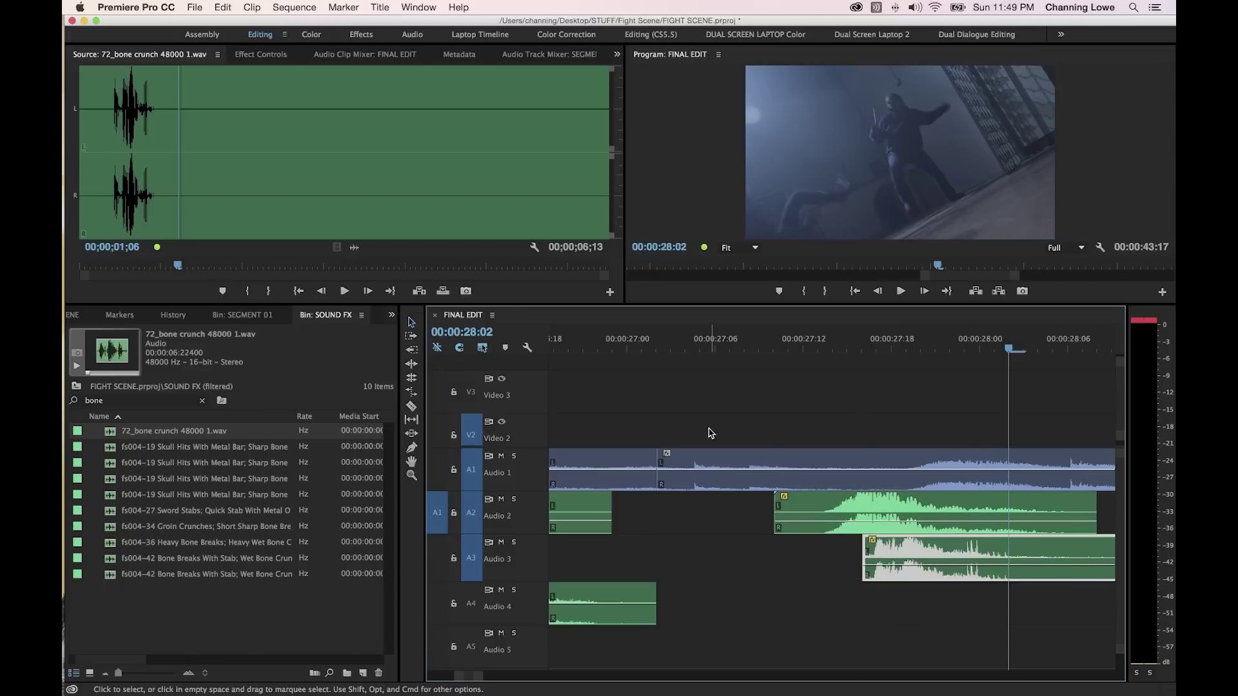
{"action": "scroll", "coordinate": [787, 420], "scroll_direction": "down", "scroll_amount": 2}
{"action": "left_click", "coordinate": [776, 349]}
{"action": "key", "text": "space"}
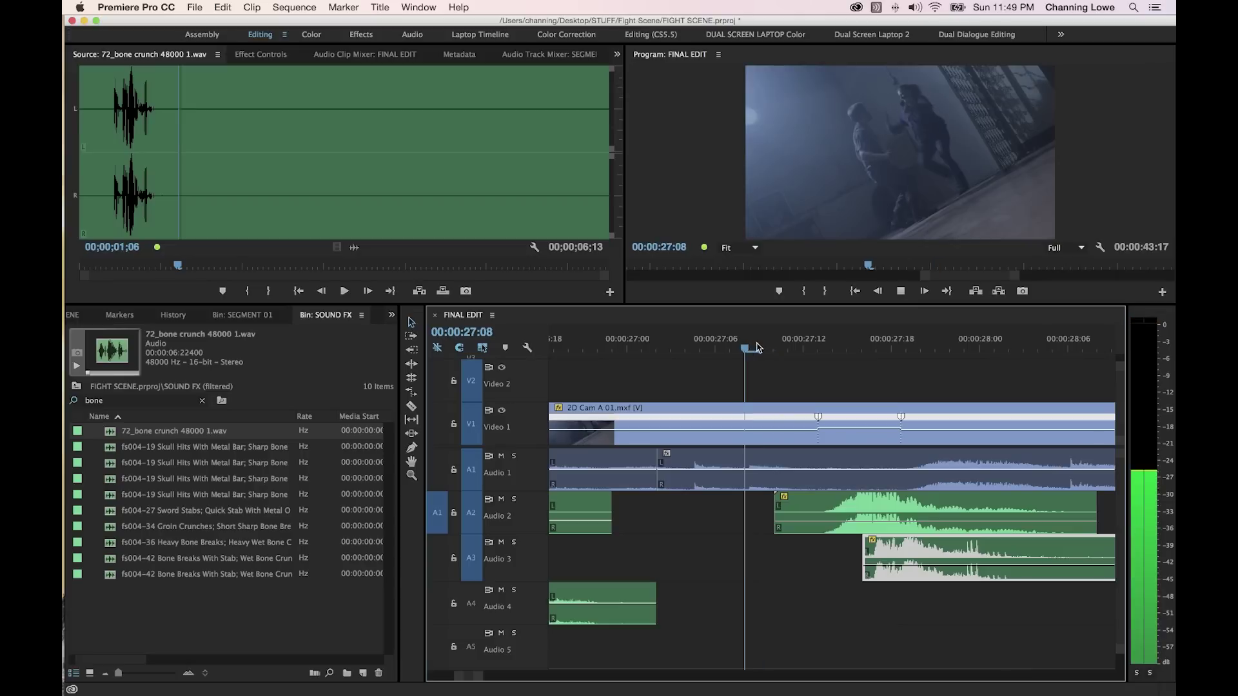
{"action": "left_click", "coordinate": [756, 348]}
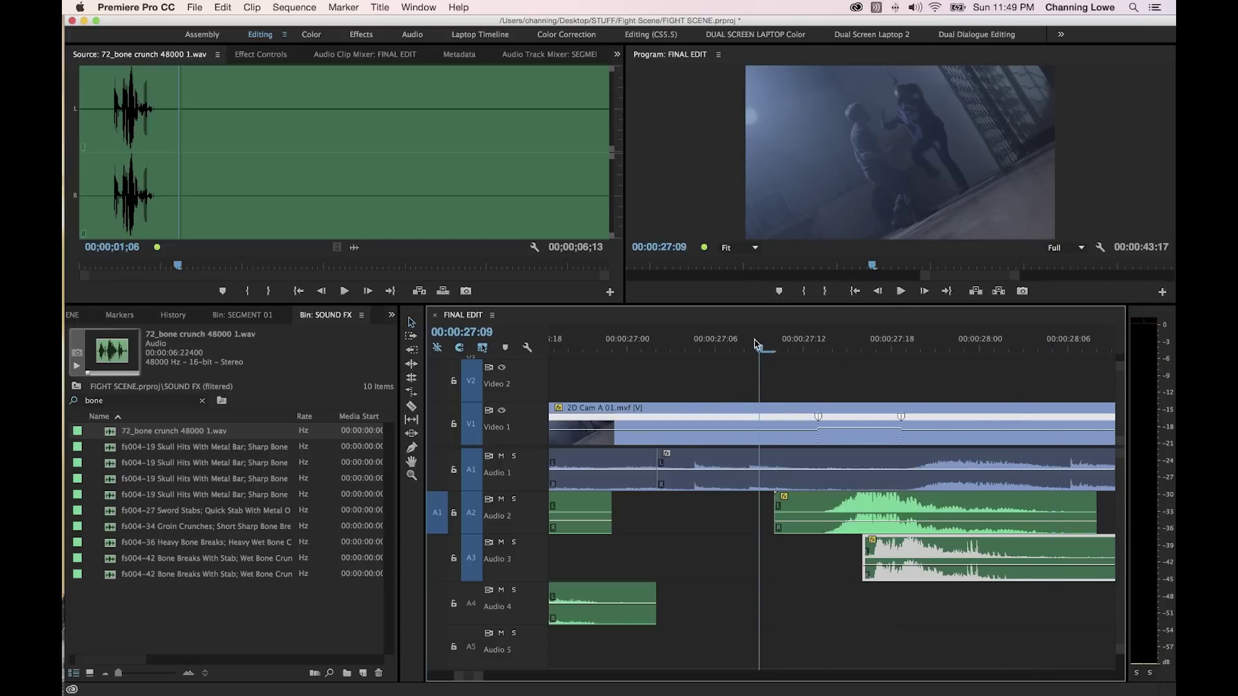
Play the first fight version from 00:00:23:14 in an enlarged program view, restore the normal layout, and save the project.
{"action": "key", "text": "backslash"}
{"action": "left_click", "coordinate": [798, 346]}
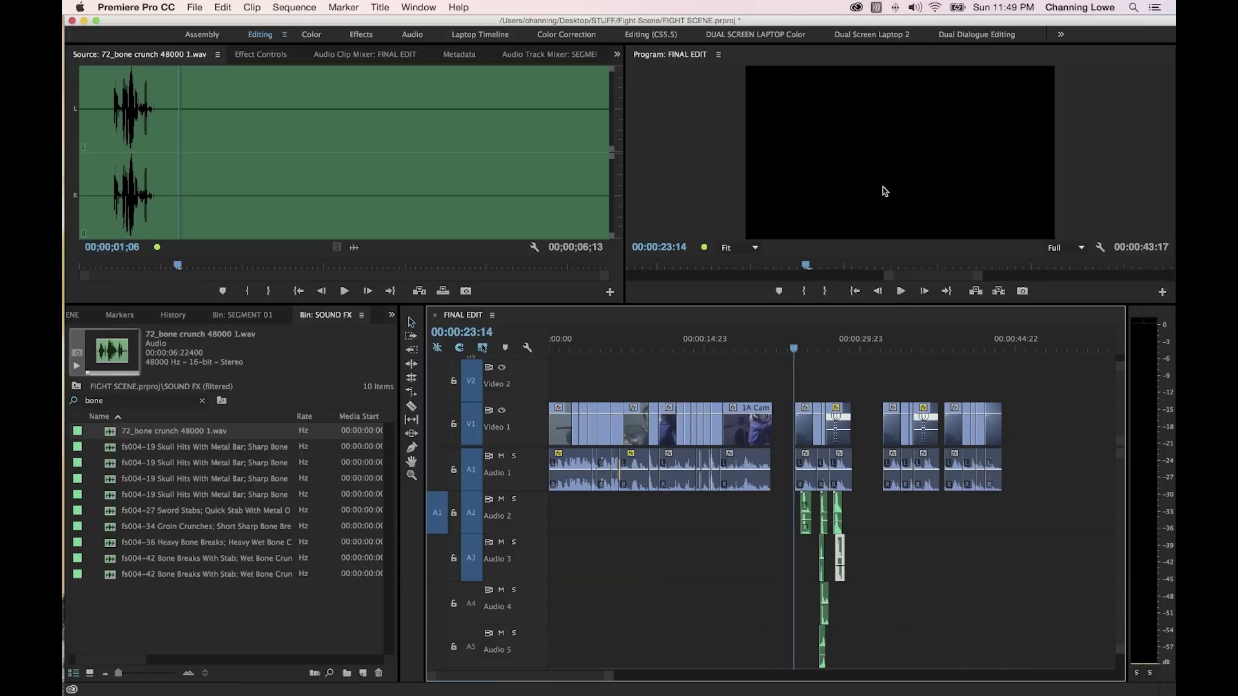
{"action": "key", "text": "grave"}
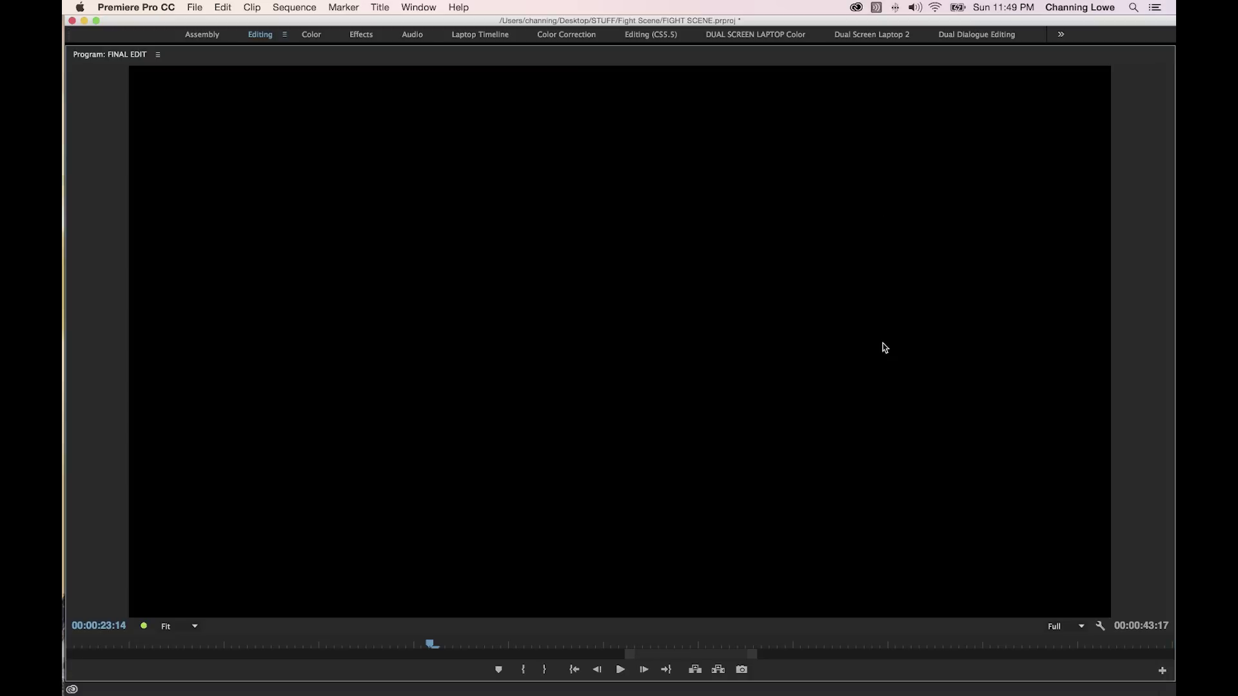
{"action": "key", "text": "space"}
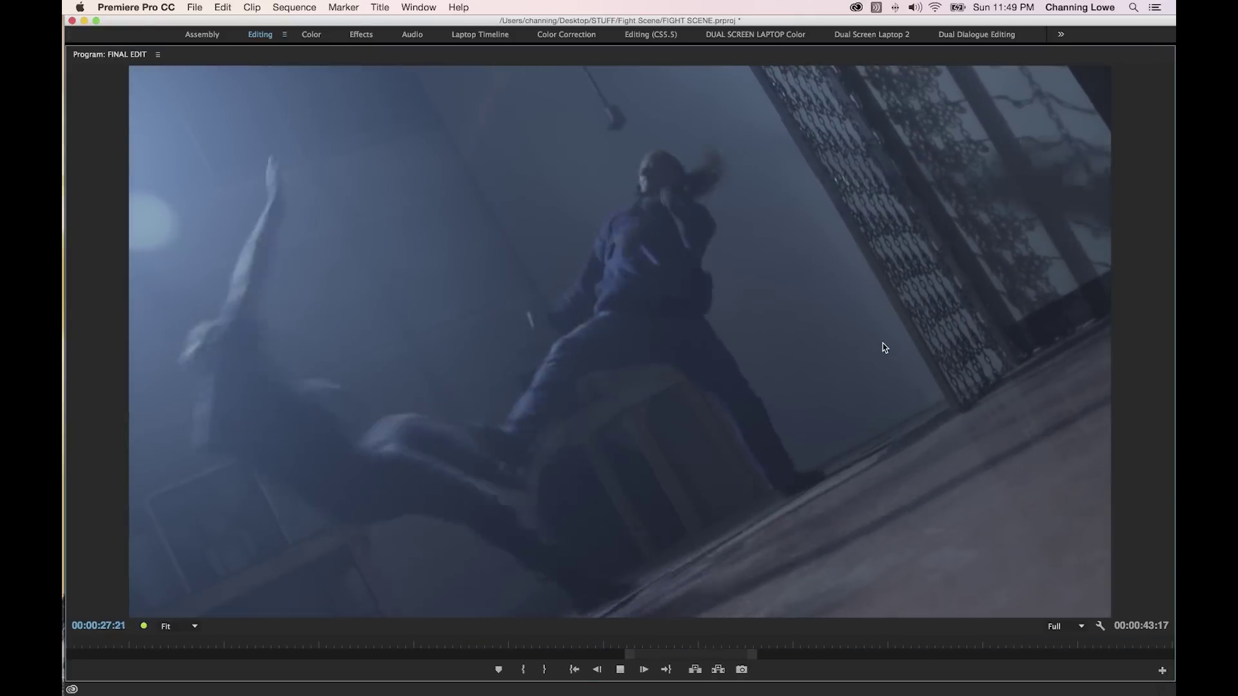
{"action": "key", "text": "space"}
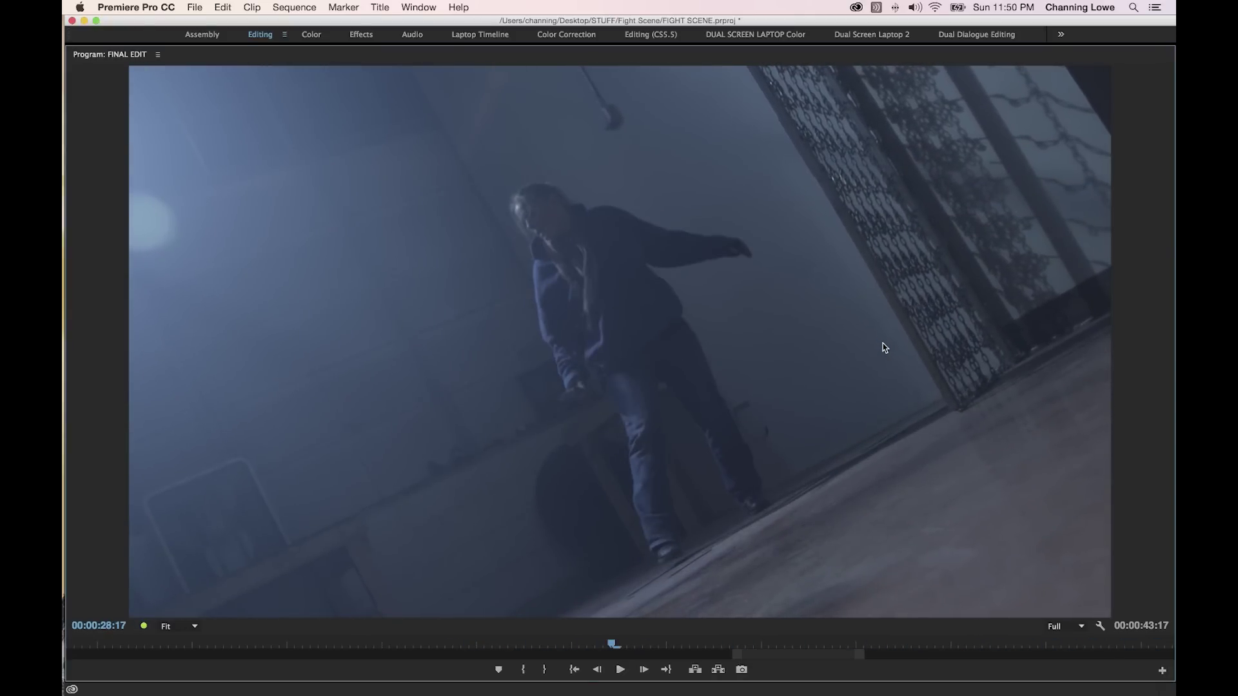
{"action": "key", "text": "grave"}
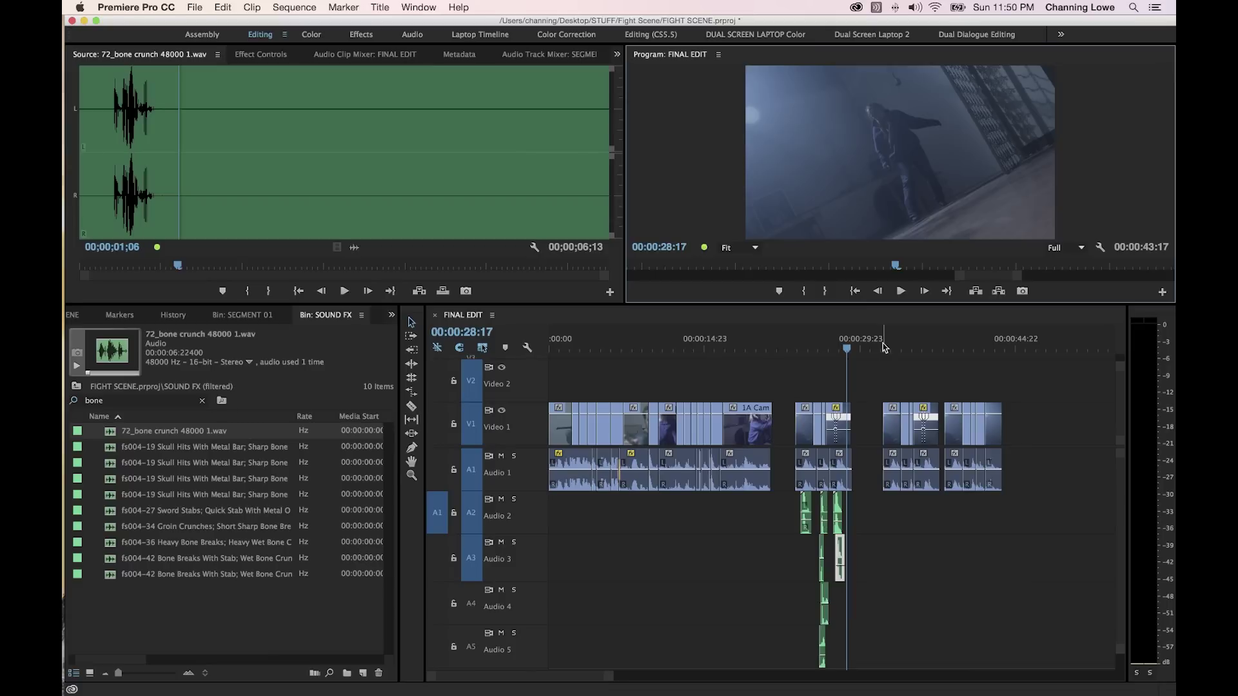
{"action": "key", "text": "cmd+s"}
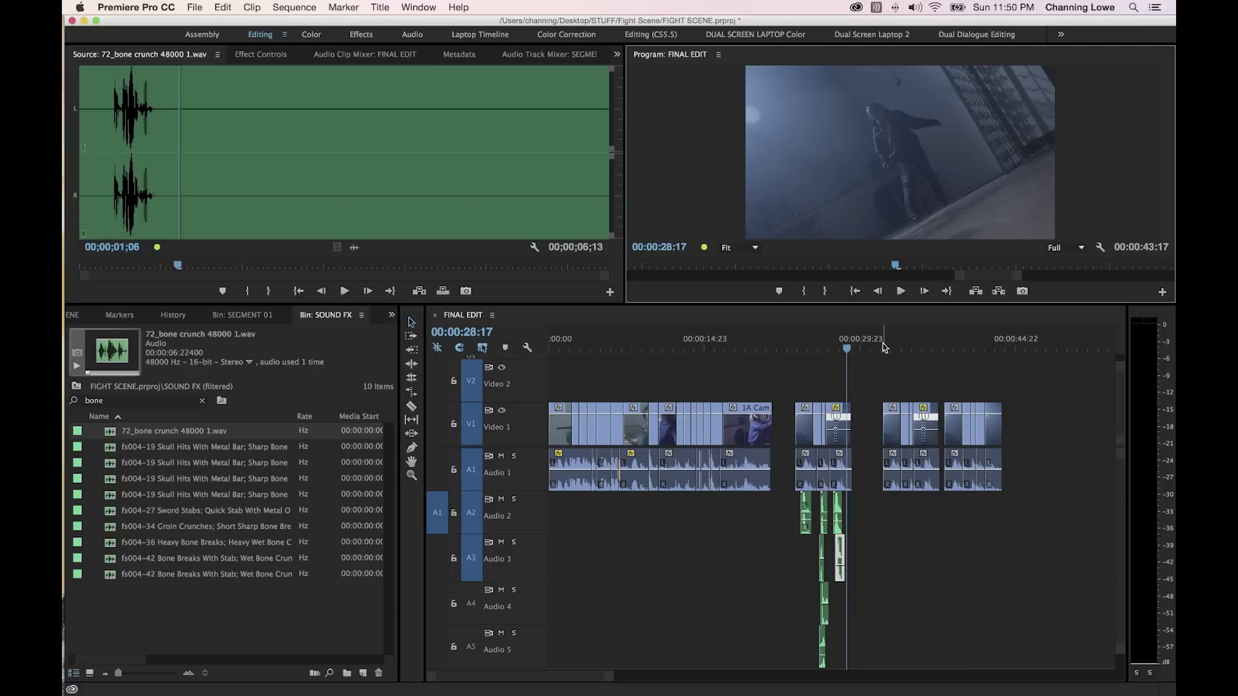